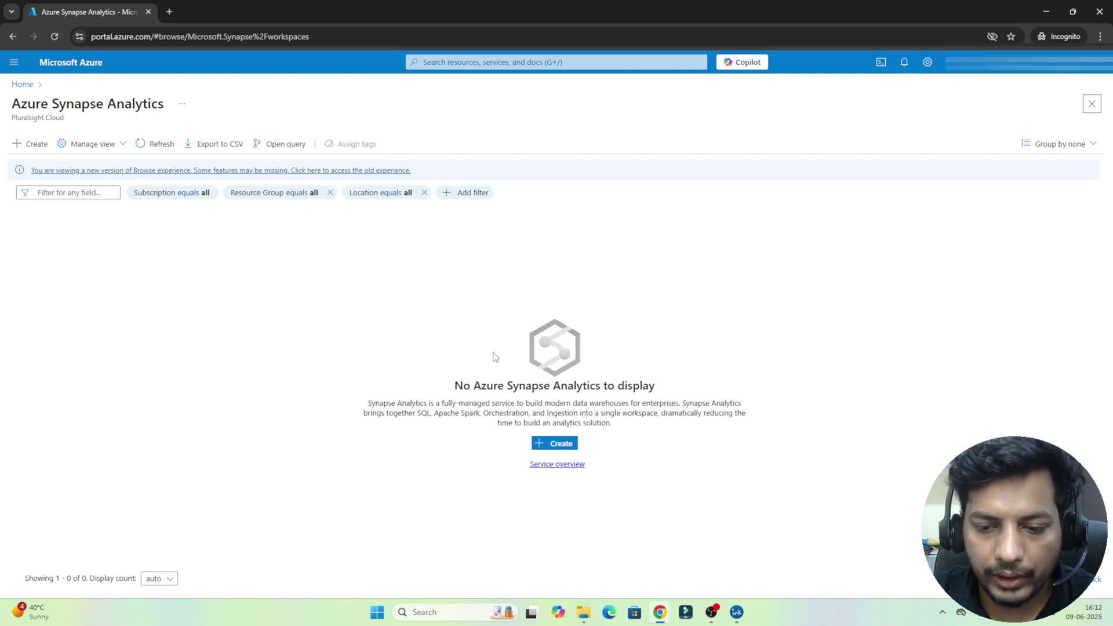
# Step: Start a new Synapse workspace in the existing 1-15ddb01e-playground-sandbox resource group
pyautogui.click(30, 145)
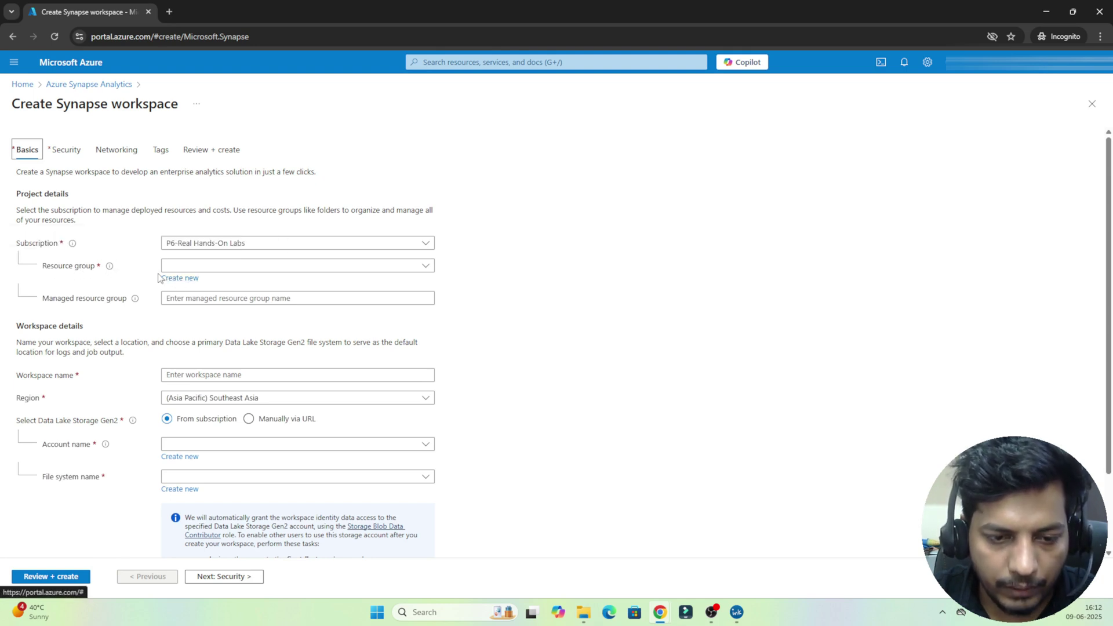
pyautogui.click(178, 282)
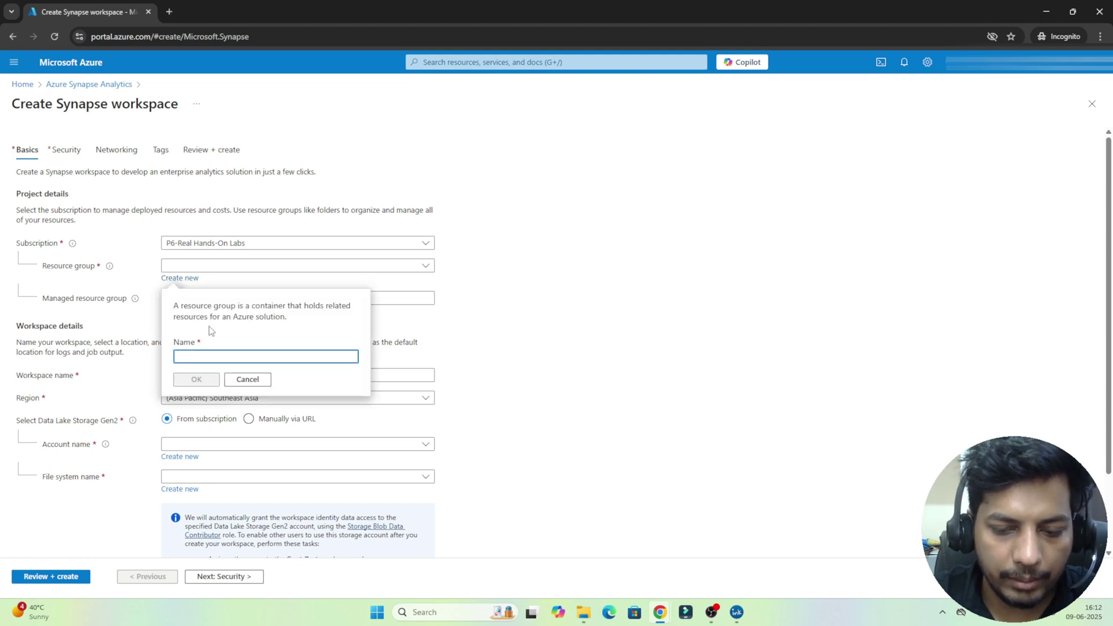
pyautogui.click(248, 379)
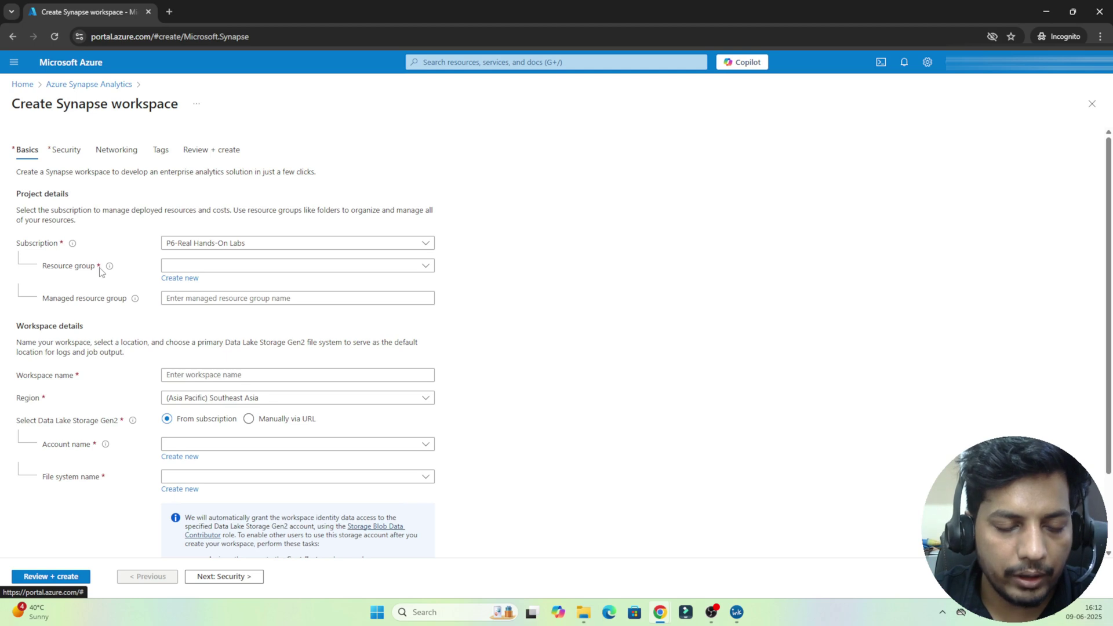
pyautogui.click(203, 266)
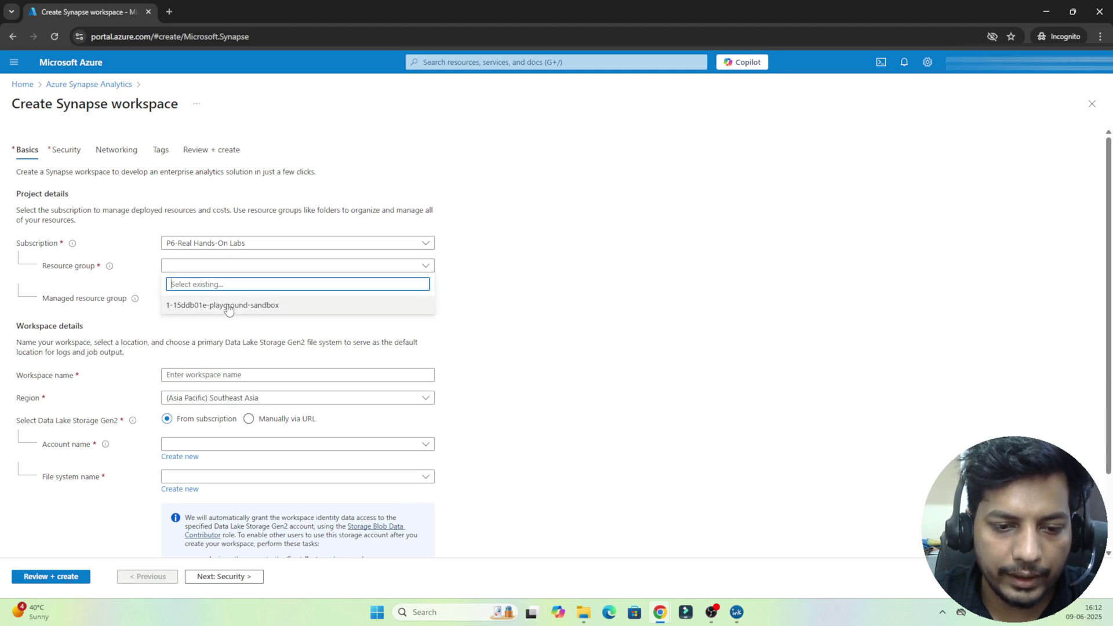
pyautogui.click(227, 307)
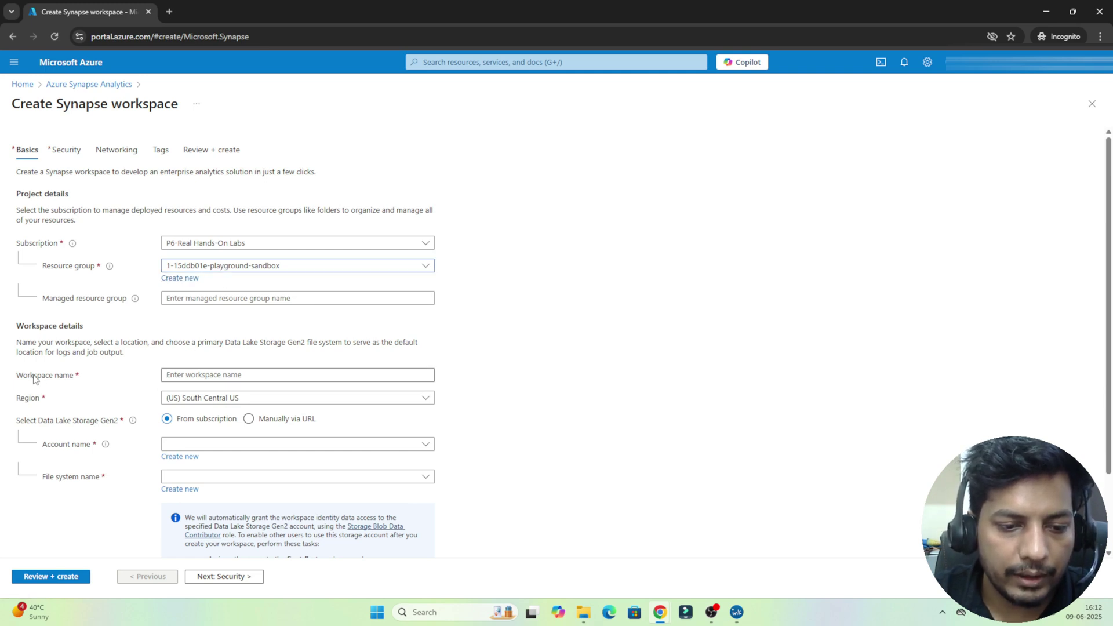
# Step: Enter pocsynapse04 as the workspace name
pyautogui.click(196, 373)
pyautogui.write('p')
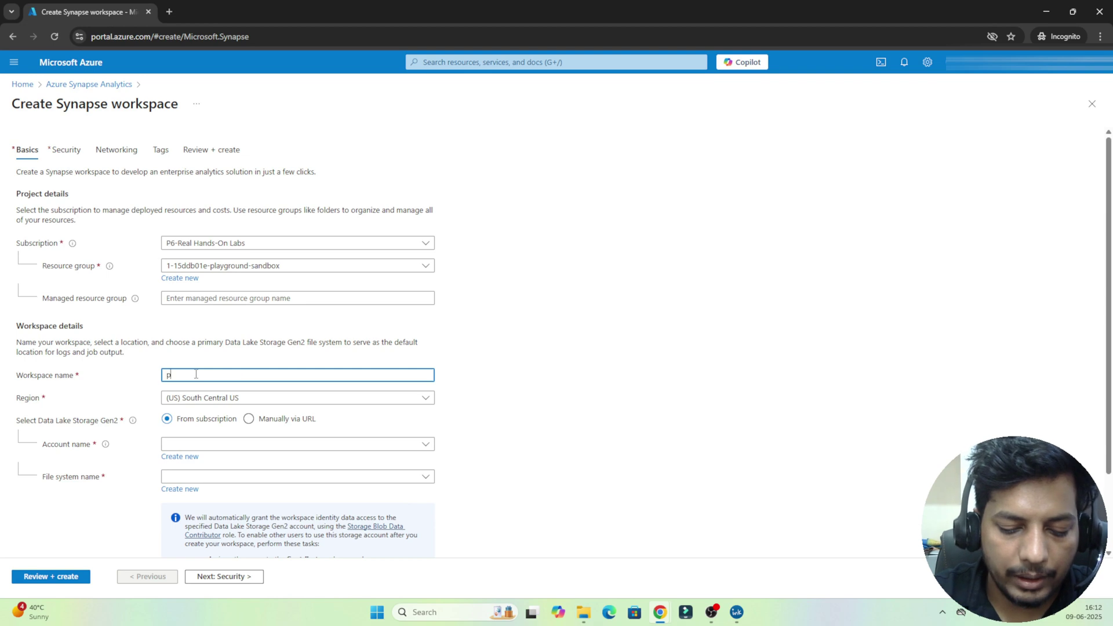
pyautogui.write('ocsynapse04')
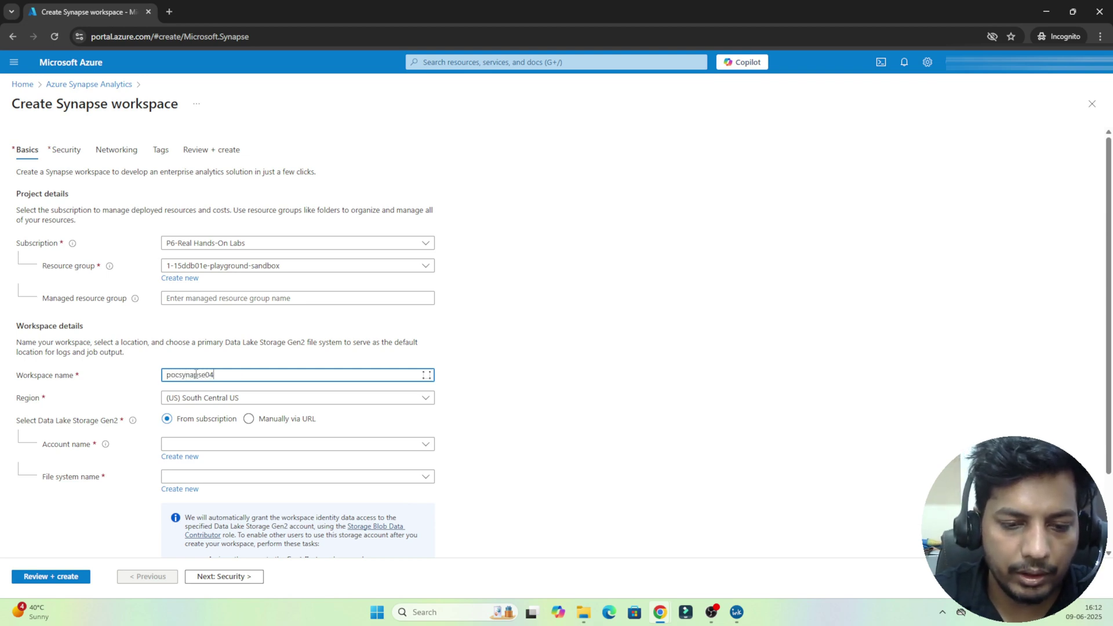
pyautogui.hotkey('ctrl', 'a')
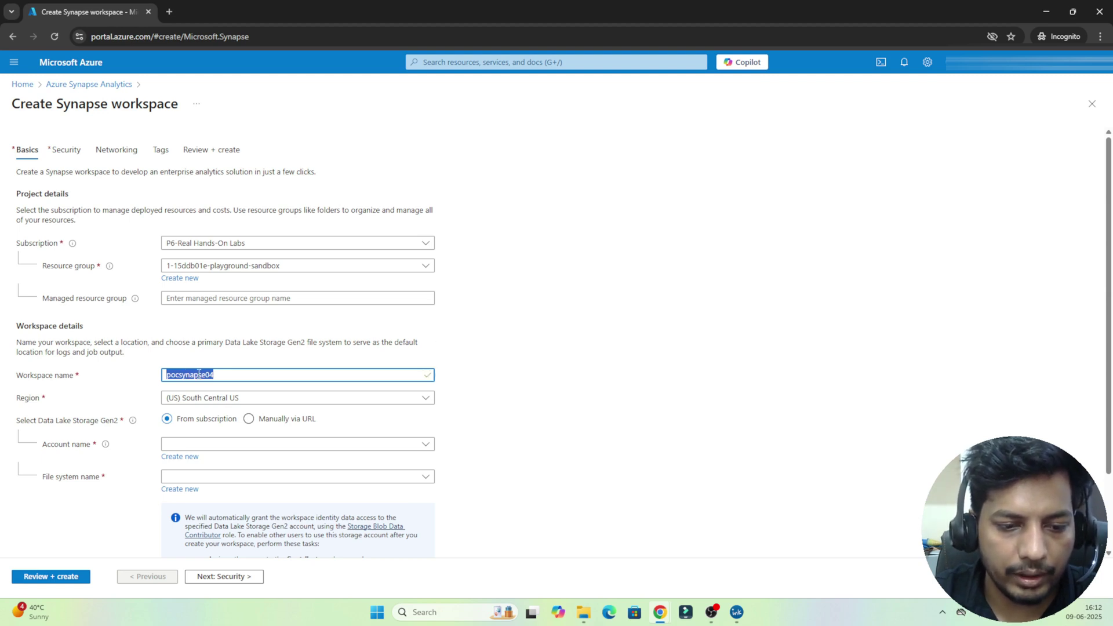
# Step: Set the workspace region to (US) East US 2
pyautogui.click(229, 400)
pyautogui.click(229, 400)
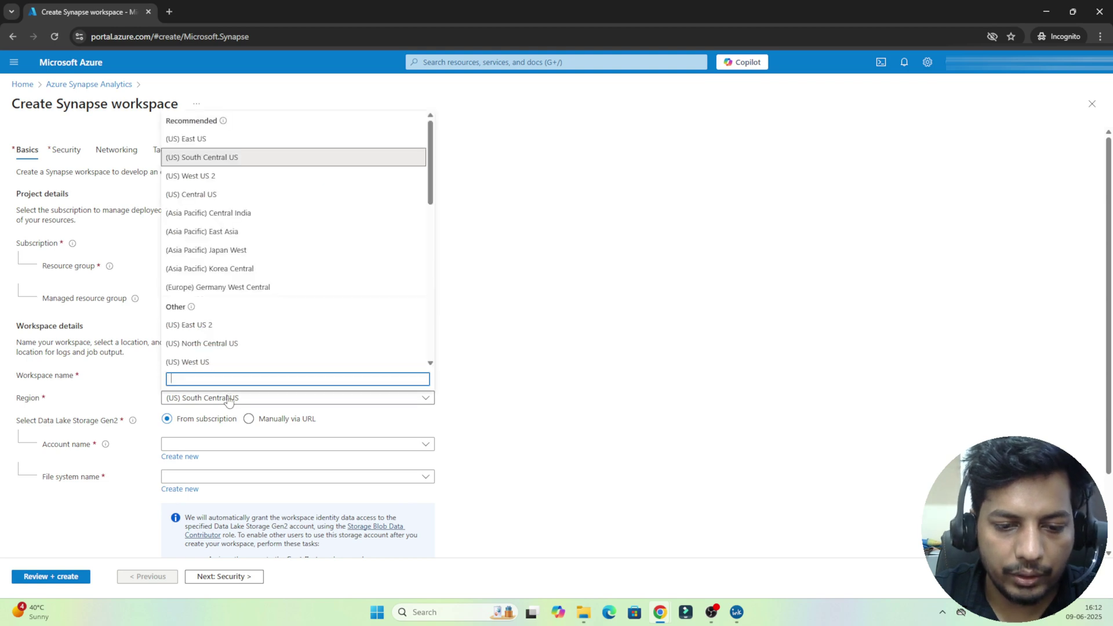
pyautogui.click(178, 325)
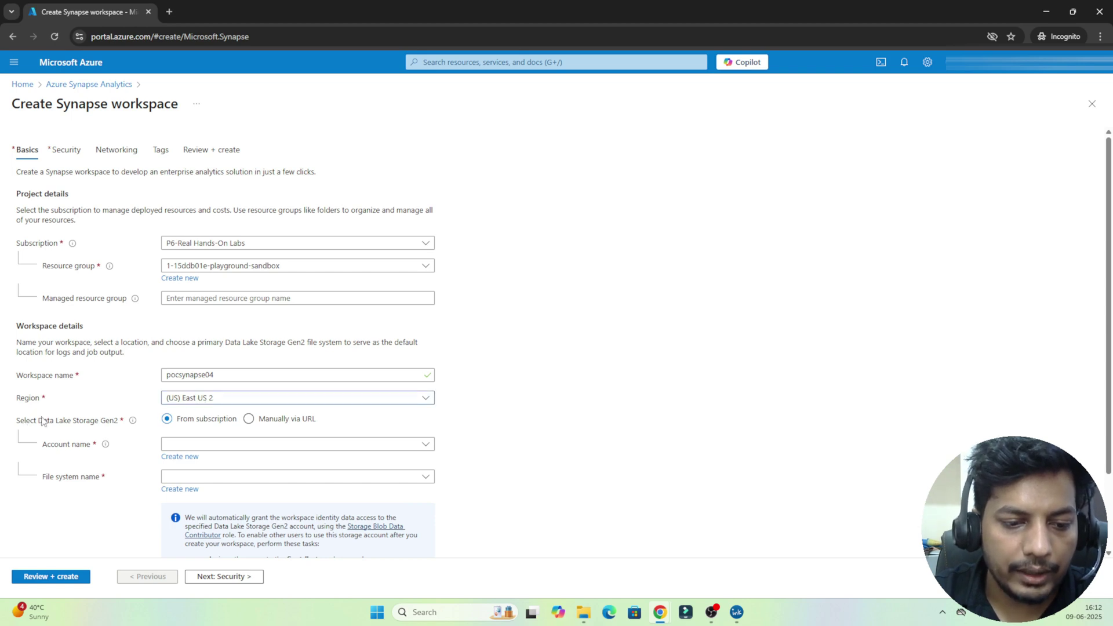
pyautogui.doubleClick(87, 421)
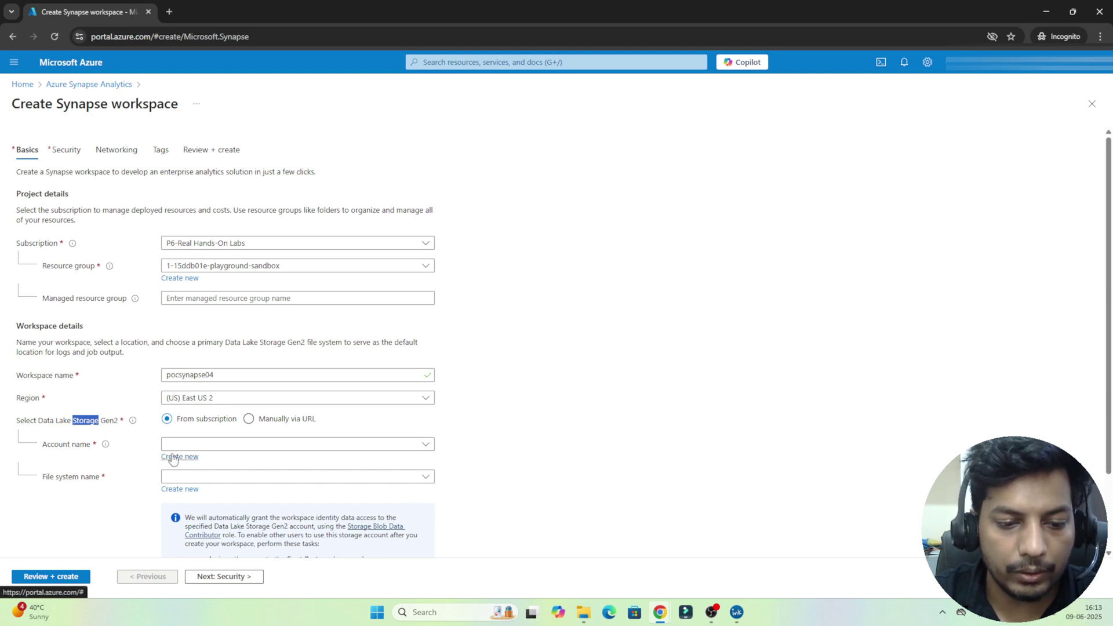
# Step: Create a new Data Lake Storage Gen2 account named pocadlsproject
pyautogui.click(245, 446)
pyautogui.click(246, 446)
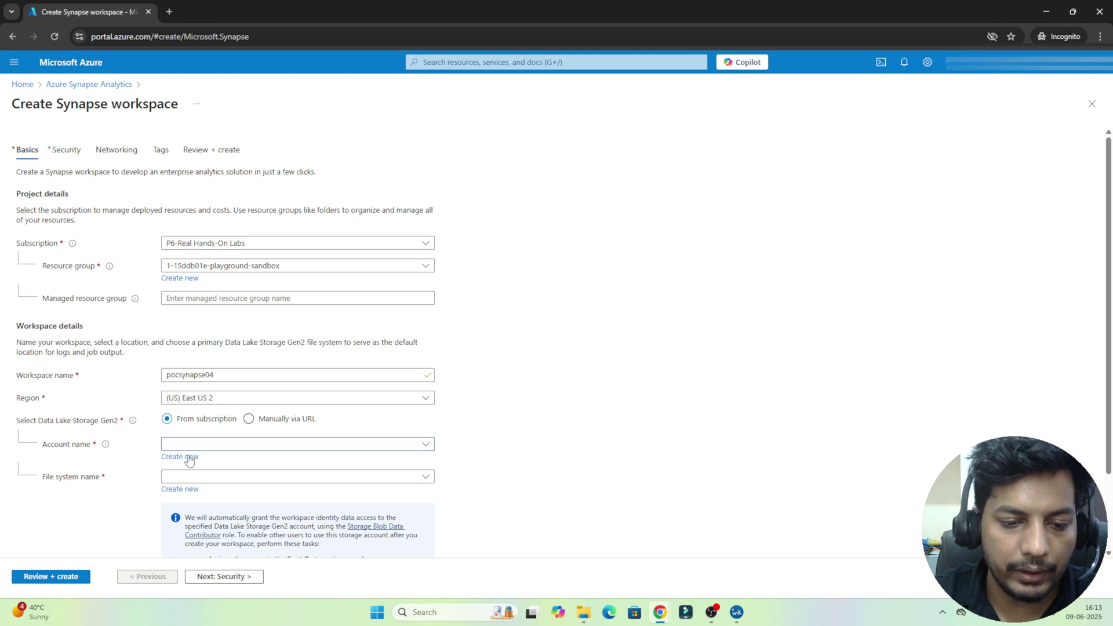
pyautogui.click(176, 459)
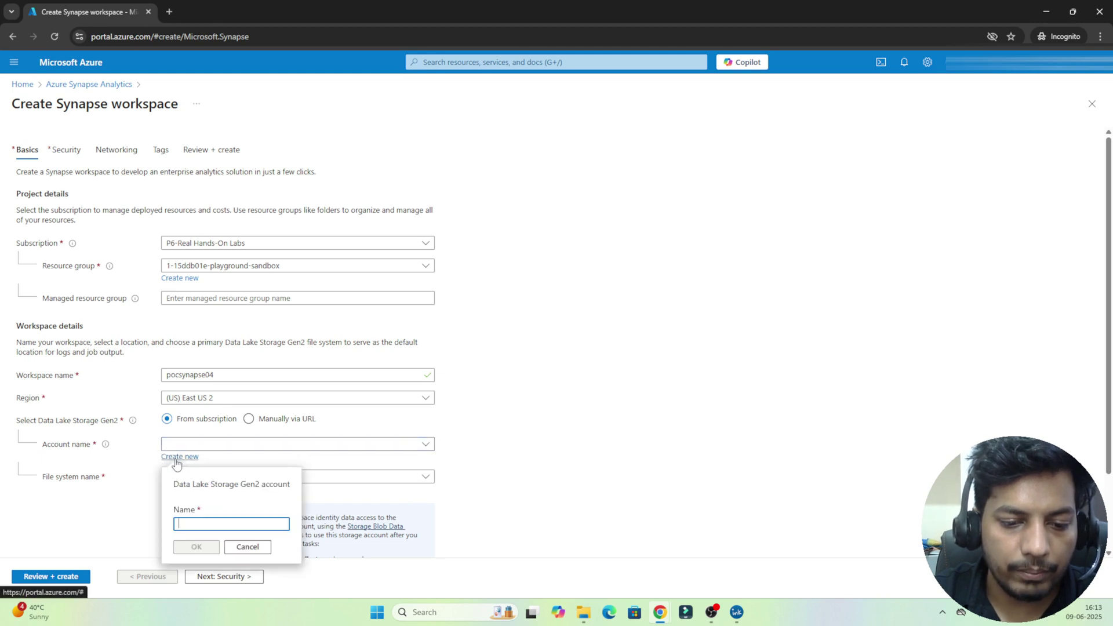
pyautogui.write('po')
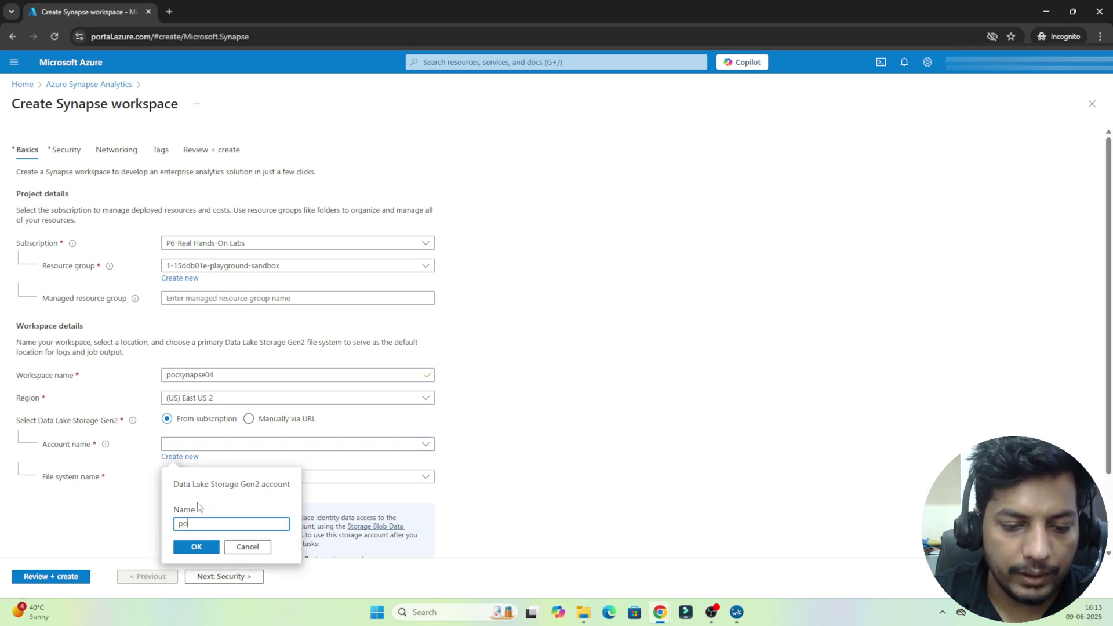
pyautogui.write('cadlsproject')
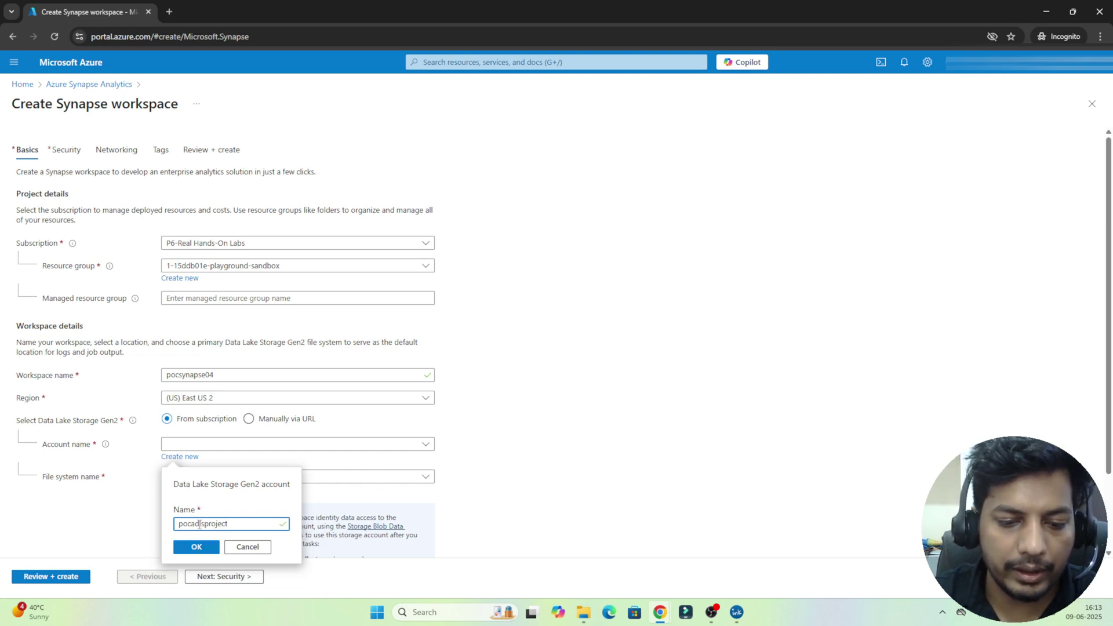
pyautogui.click(196, 547)
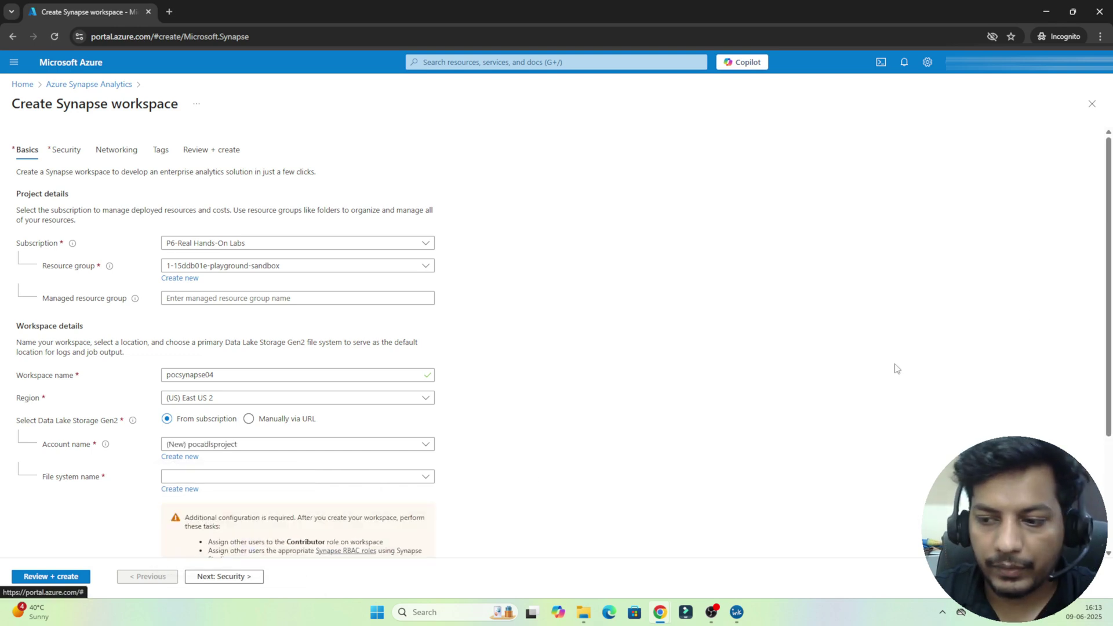
# Step: Create a new file system named employee
pyautogui.scroll(-3, 1111, 351)
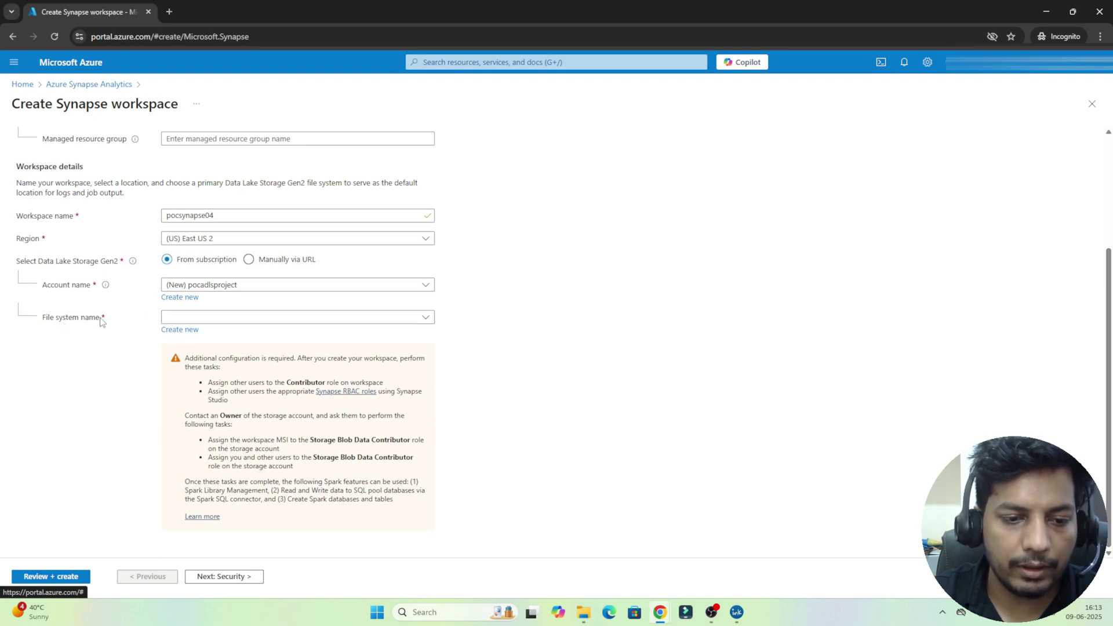
pyautogui.click(183, 332)
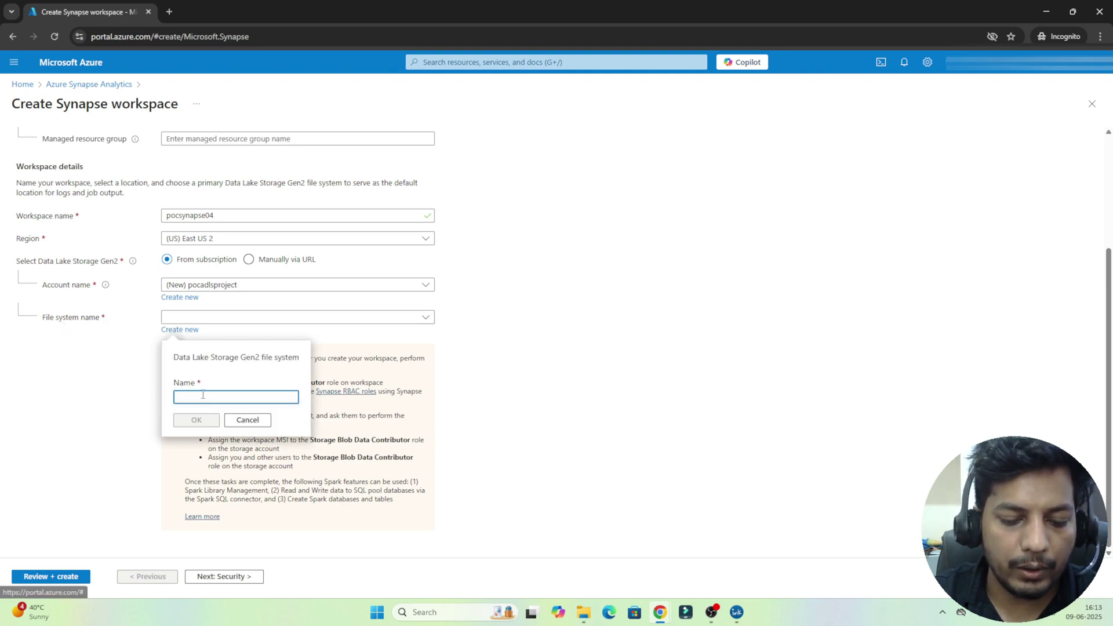
pyautogui.write('r')
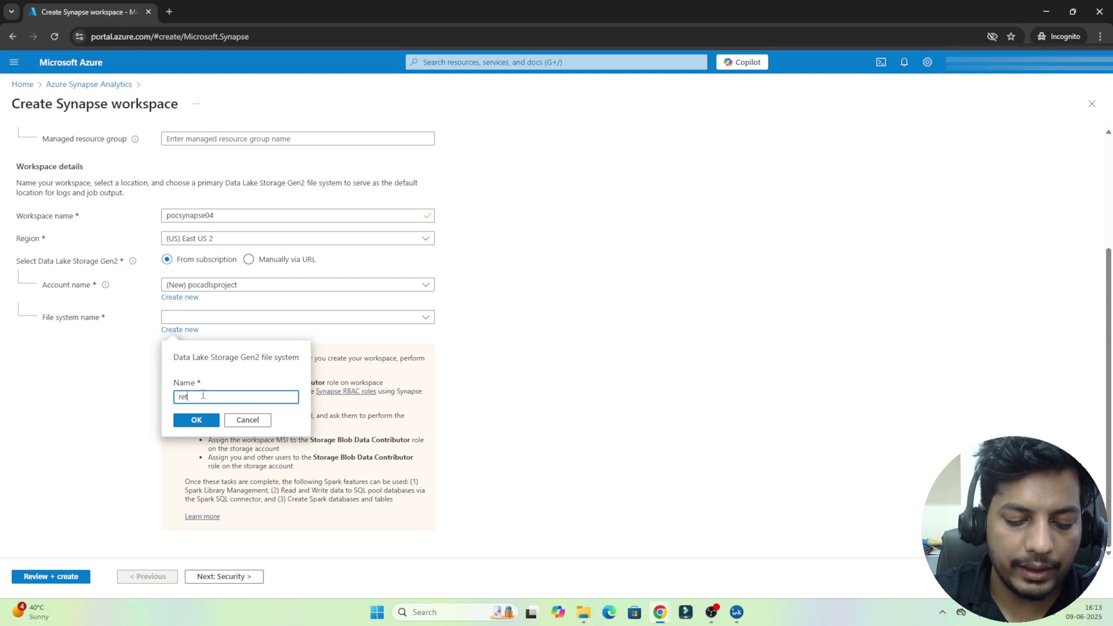
pyautogui.press('BackSpace')
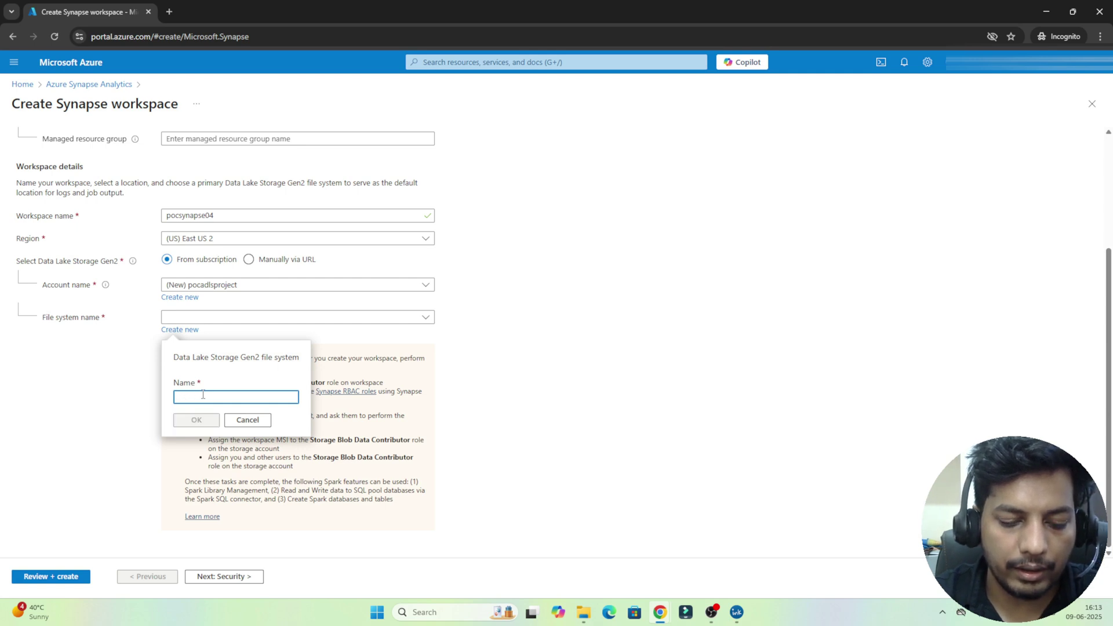
pyautogui.write('emai')
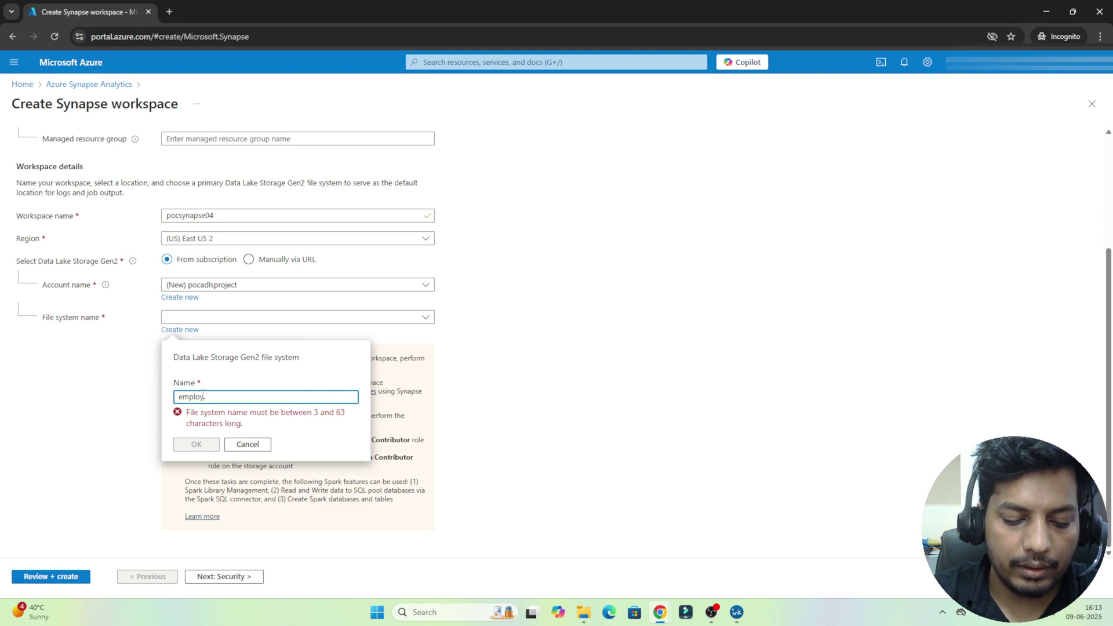
pyautogui.write('ployee')
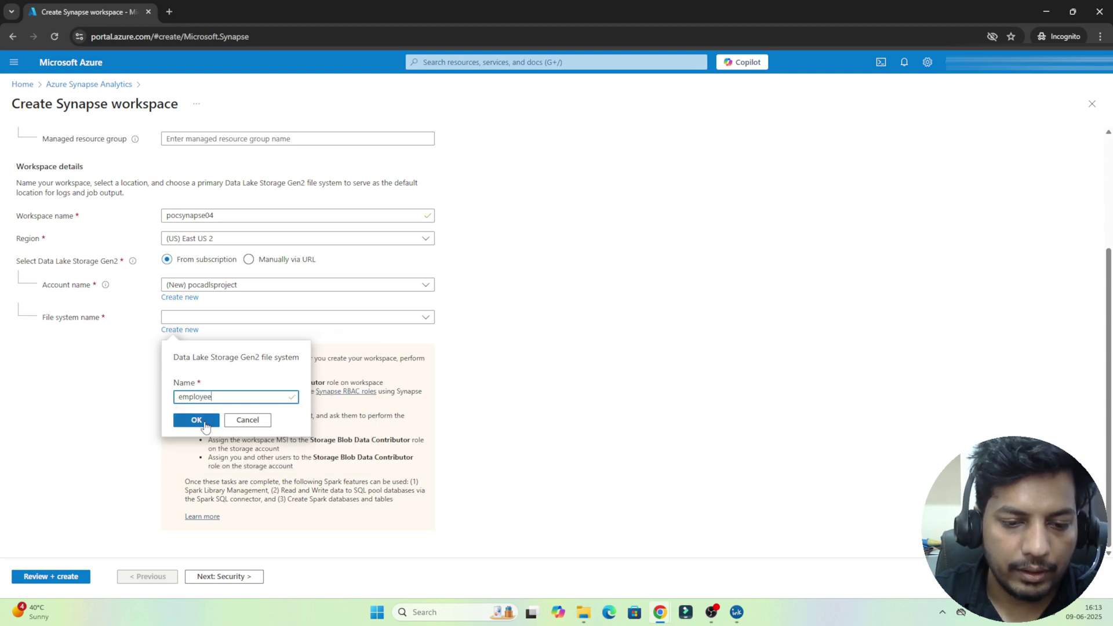
pyautogui.click(205, 420)
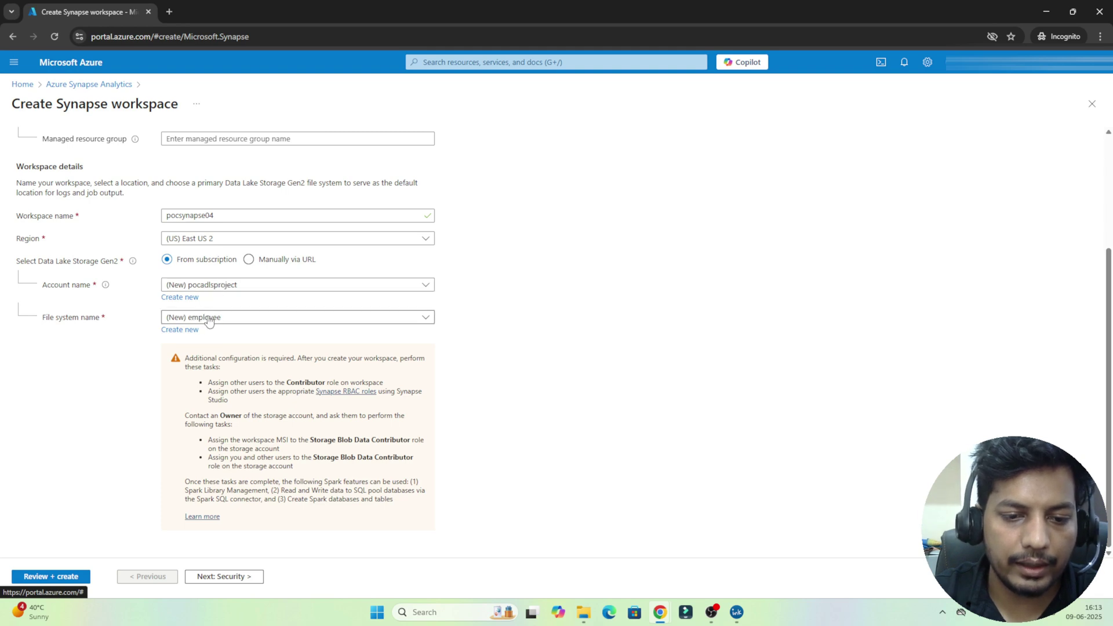
# Step: On the Security tab, replace the default SQL Server admin login with a new one
pyautogui.click(230, 577)
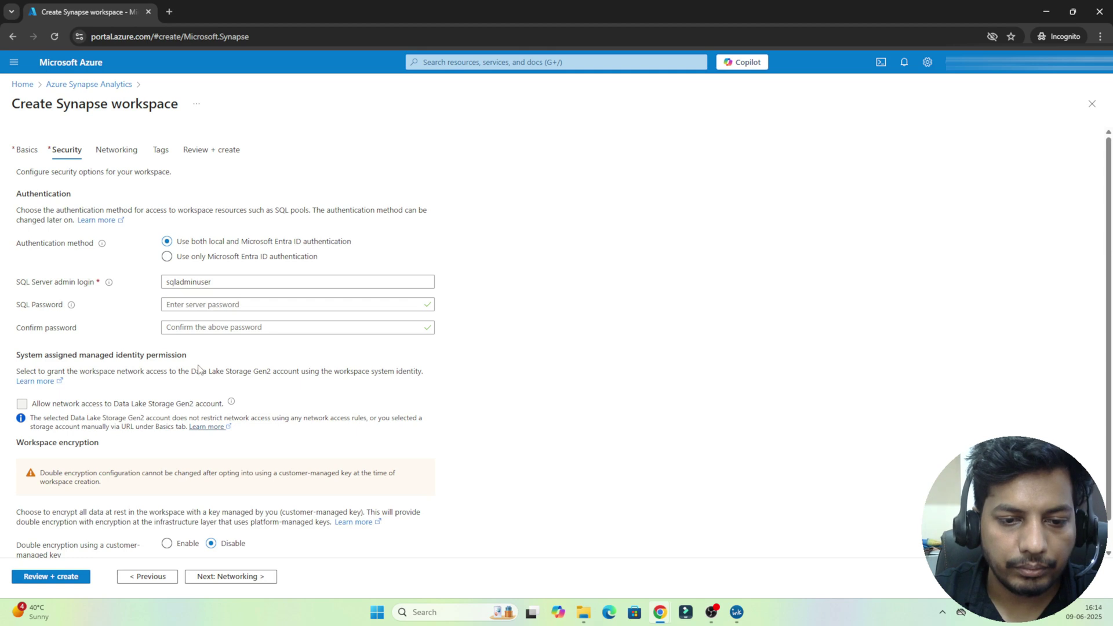
pyautogui.click(185, 282)
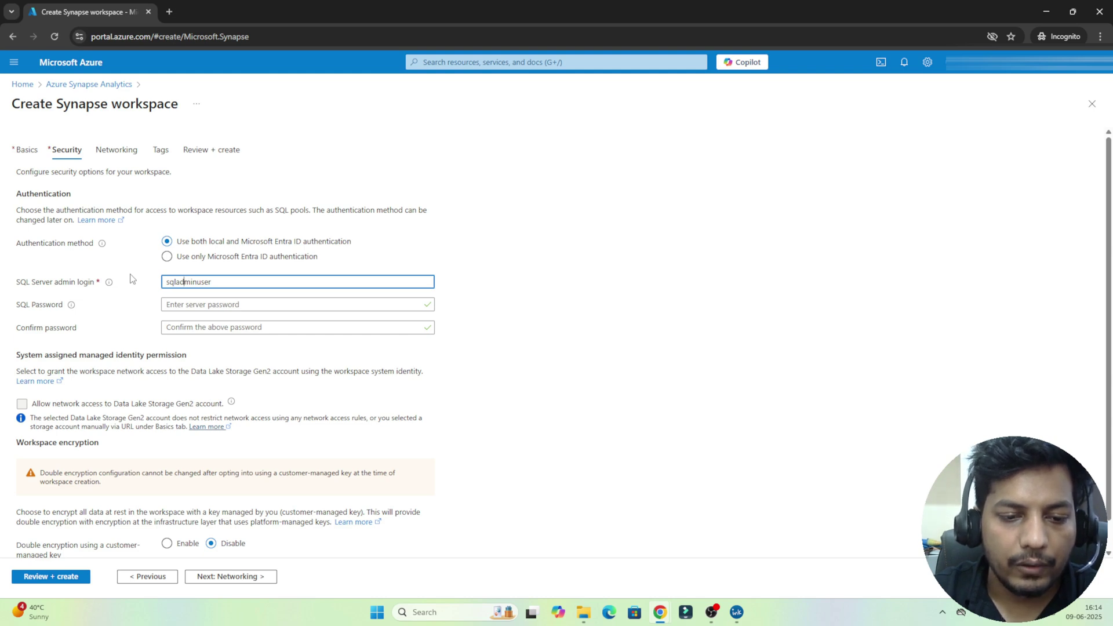
pyautogui.doubleClick(185, 283)
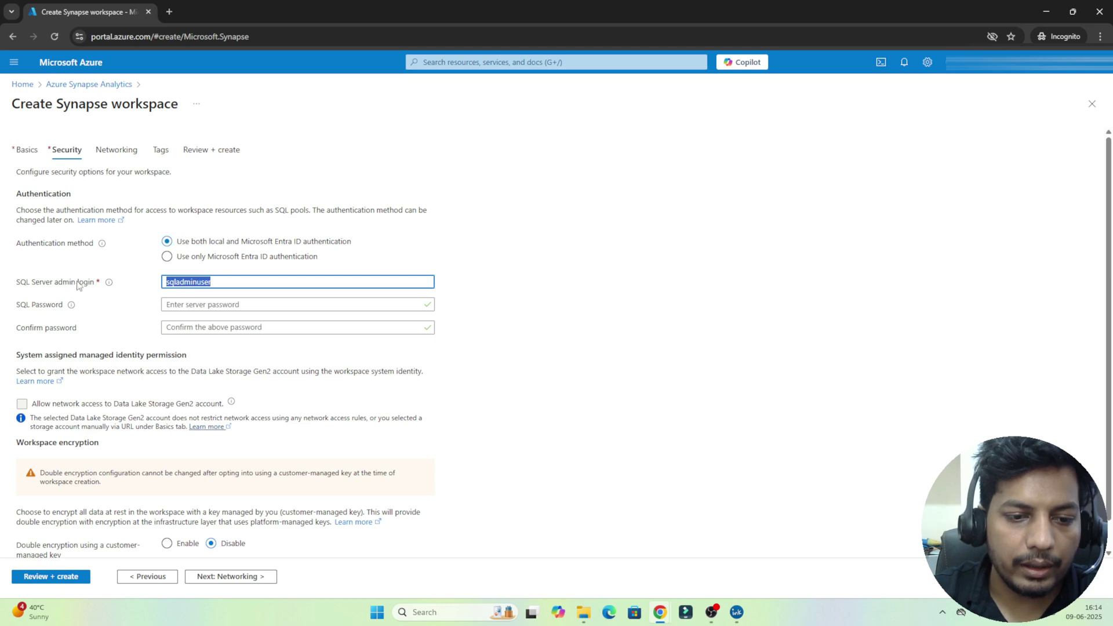
pyautogui.click(200, 283)
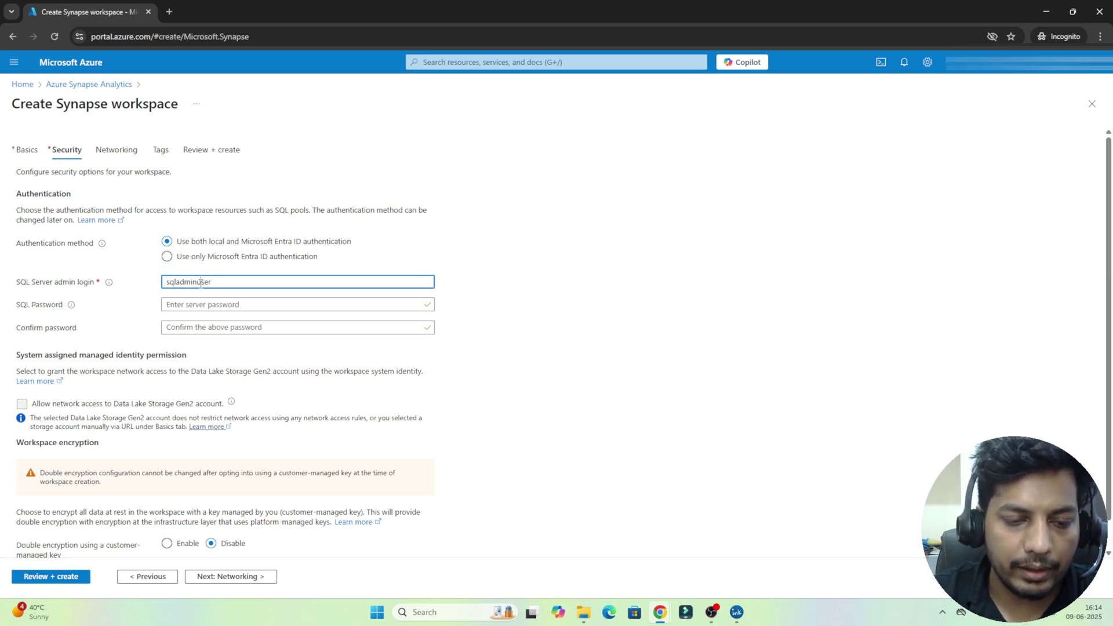
pyautogui.doubleClick(200, 283)
pyautogui.write('manish')
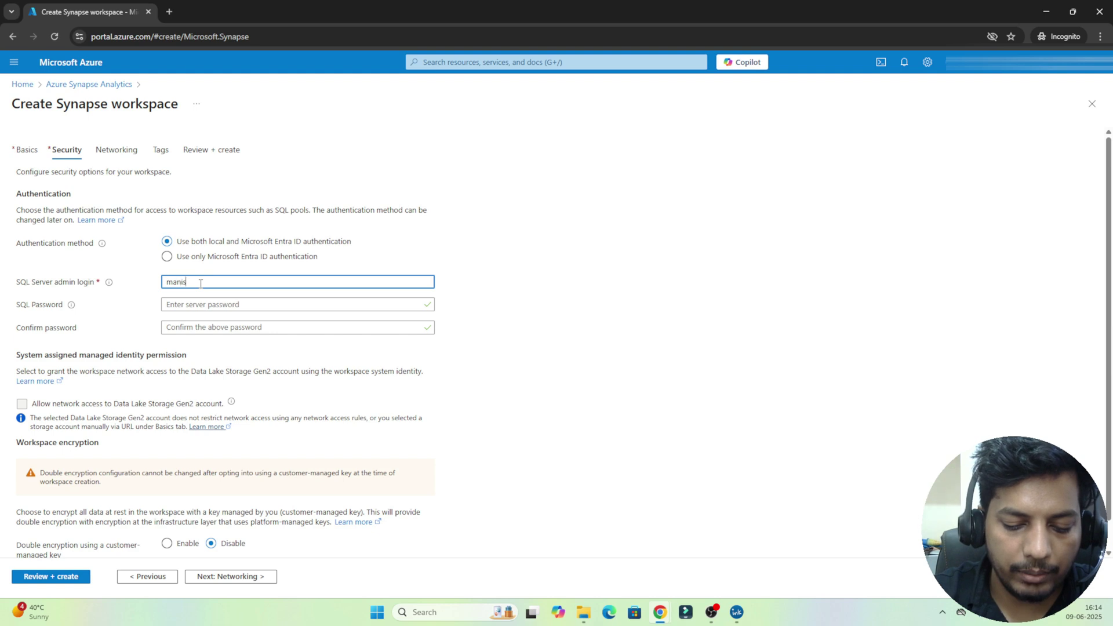
# Step: Enter the SQL admin password and type it again to confirm
pyautogui.click(175, 302)
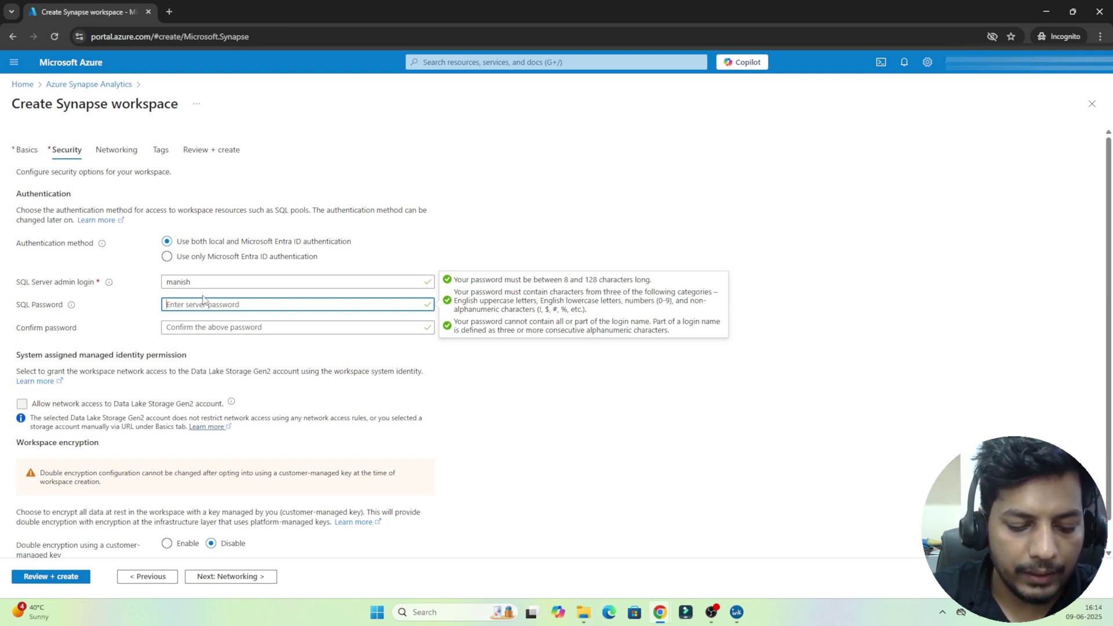
pyautogui.write('Pass@123')
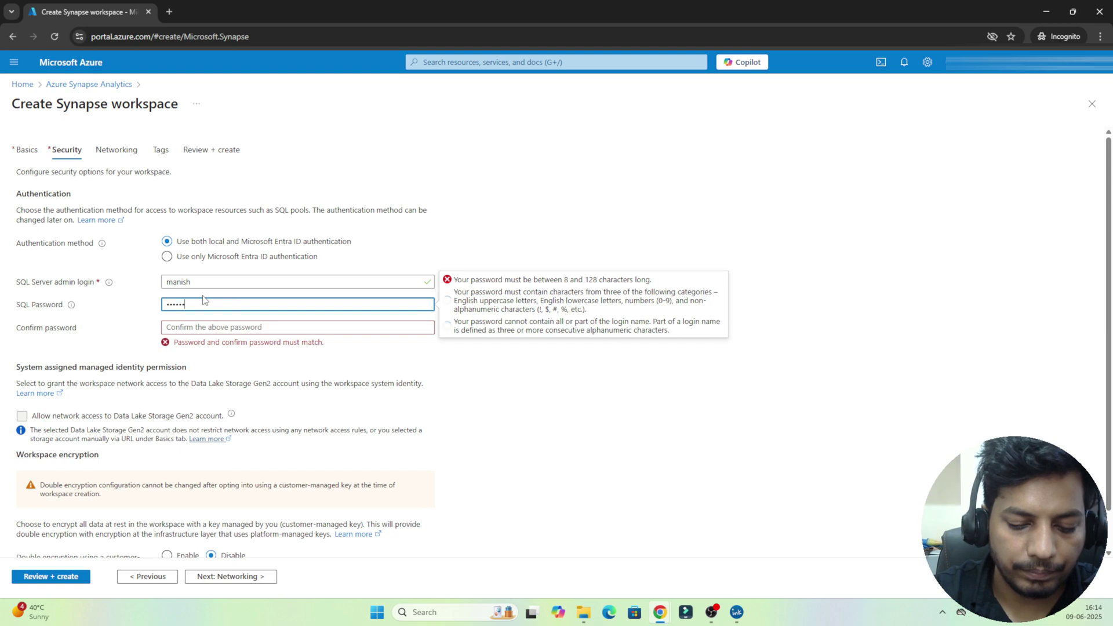
pyautogui.click(192, 327)
pyautogui.write('P')
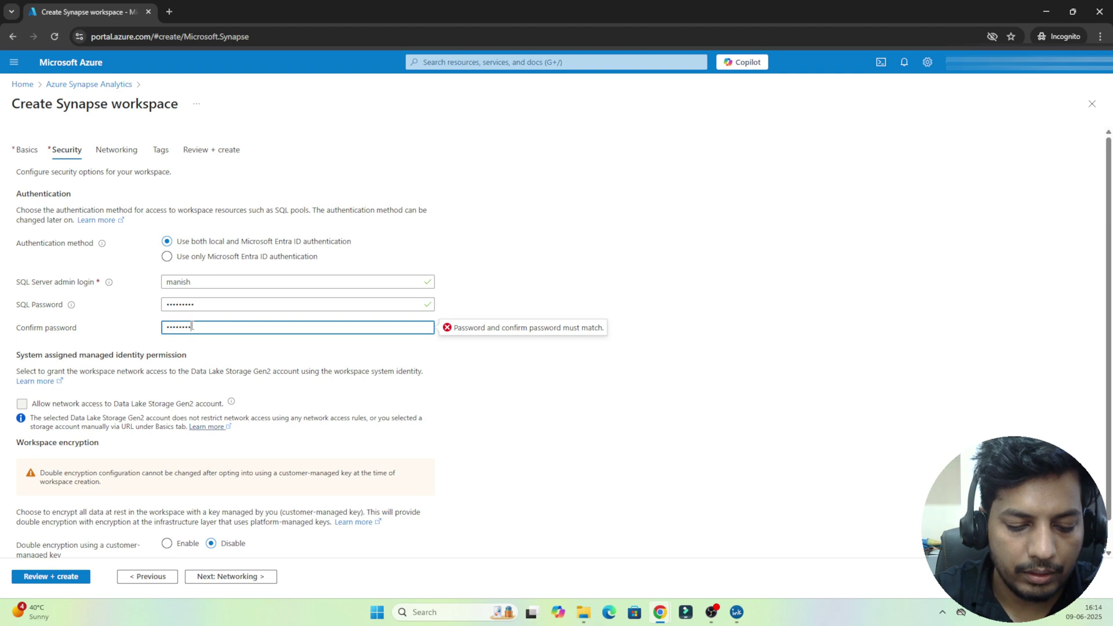
pyautogui.write('ass@123')
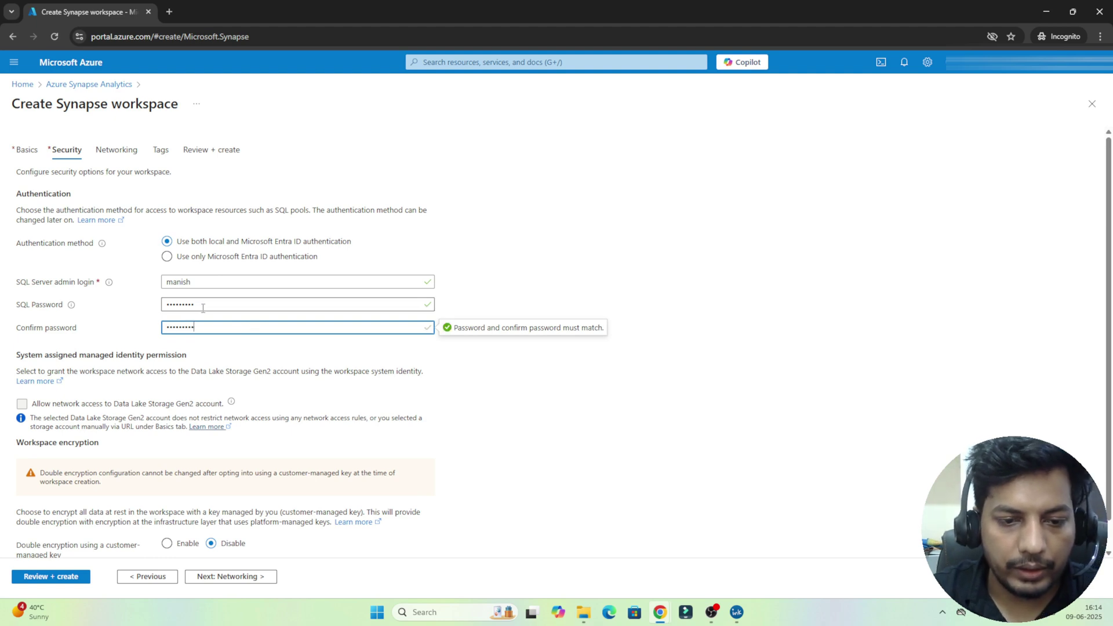
# Step: Skip through Networking and Tags to Review + create, then create pocsynapse04
pyautogui.click(221, 576)
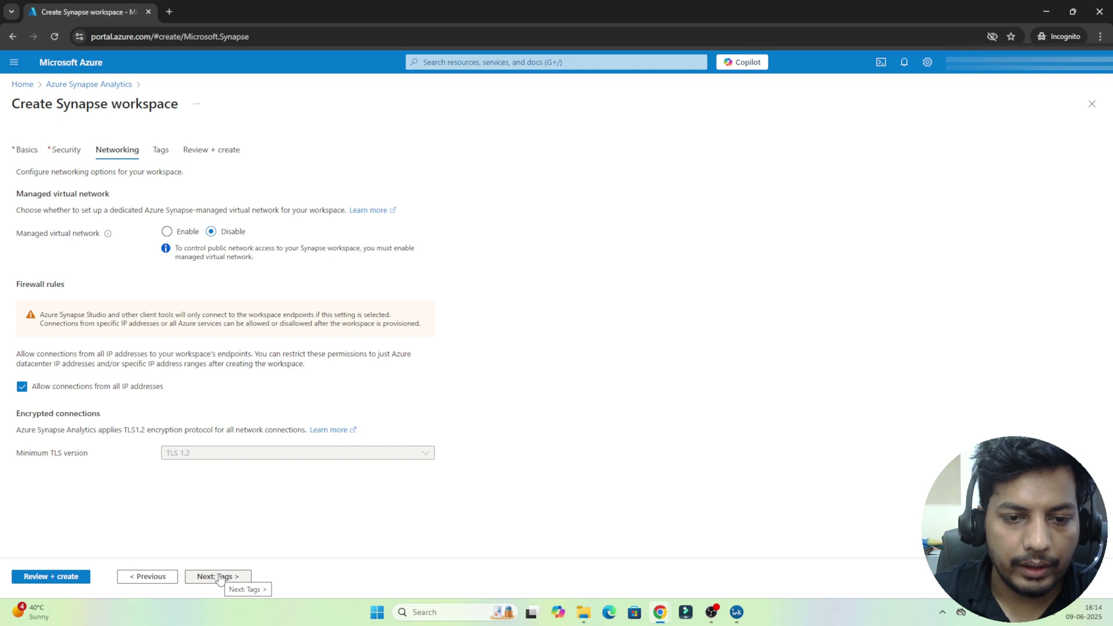
pyautogui.click(220, 576)
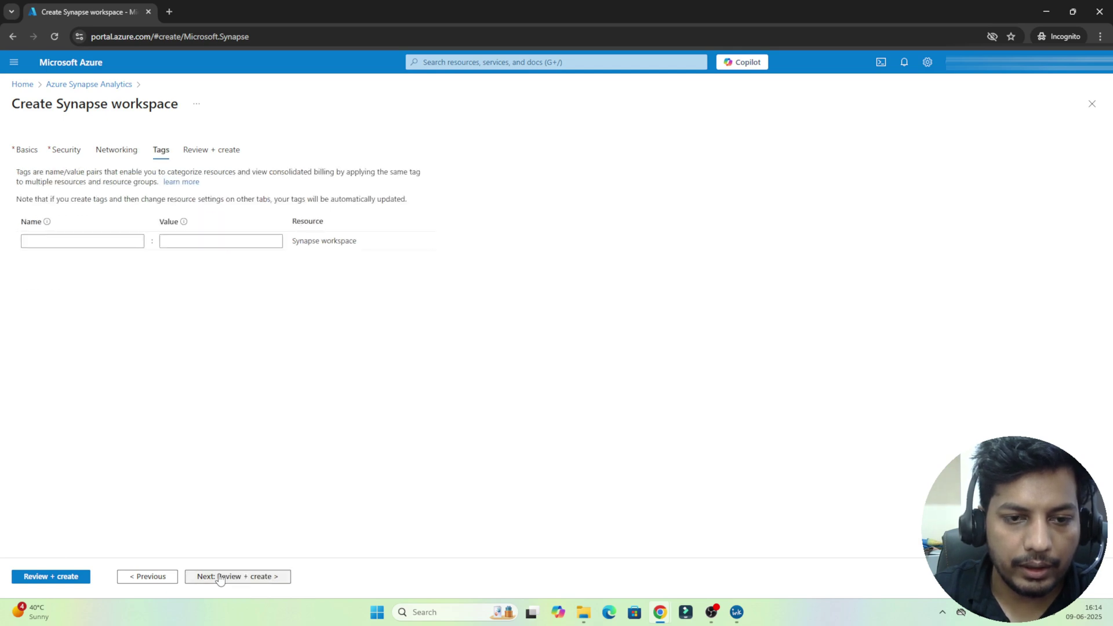
pyautogui.click(221, 576)
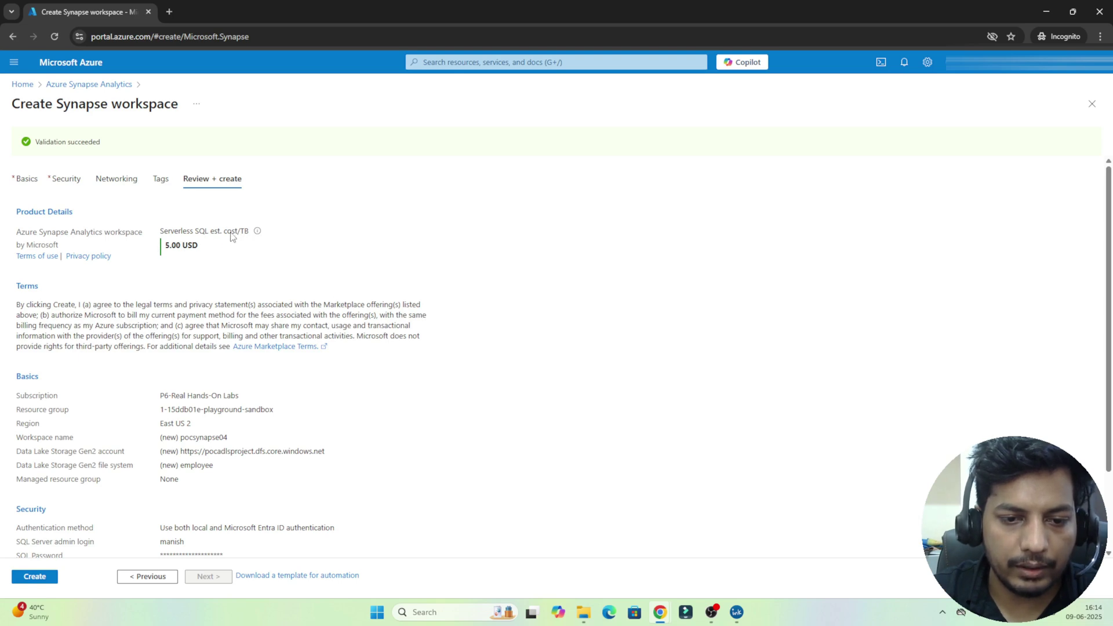
pyautogui.click(34, 577)
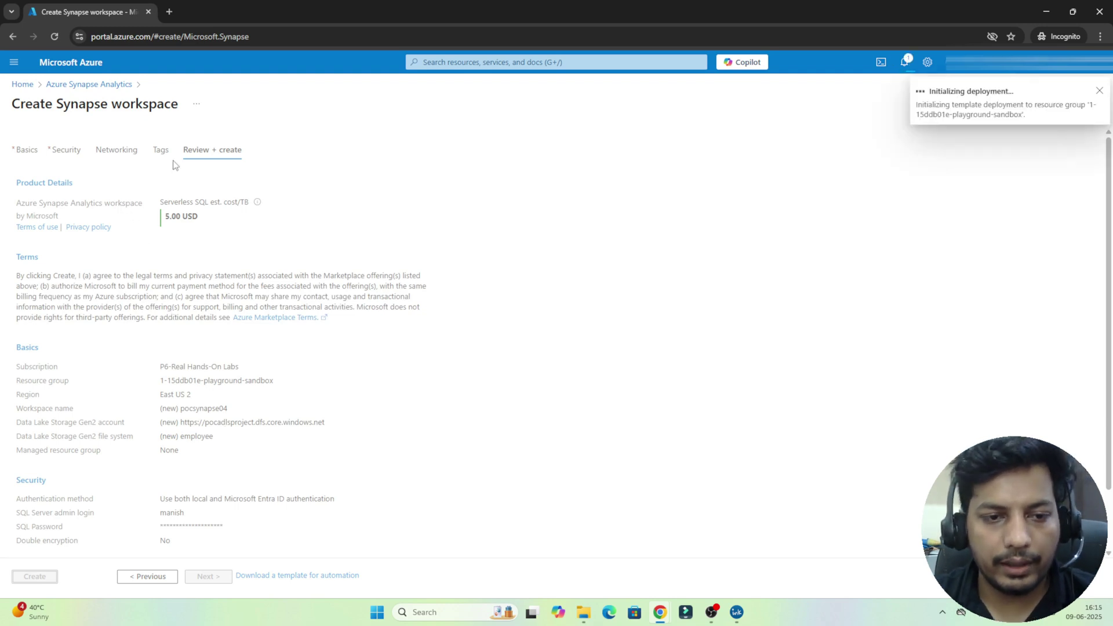
# Step: Track the workspace deployment in notifications until the overview reports it complete
pyautogui.click(904, 62)
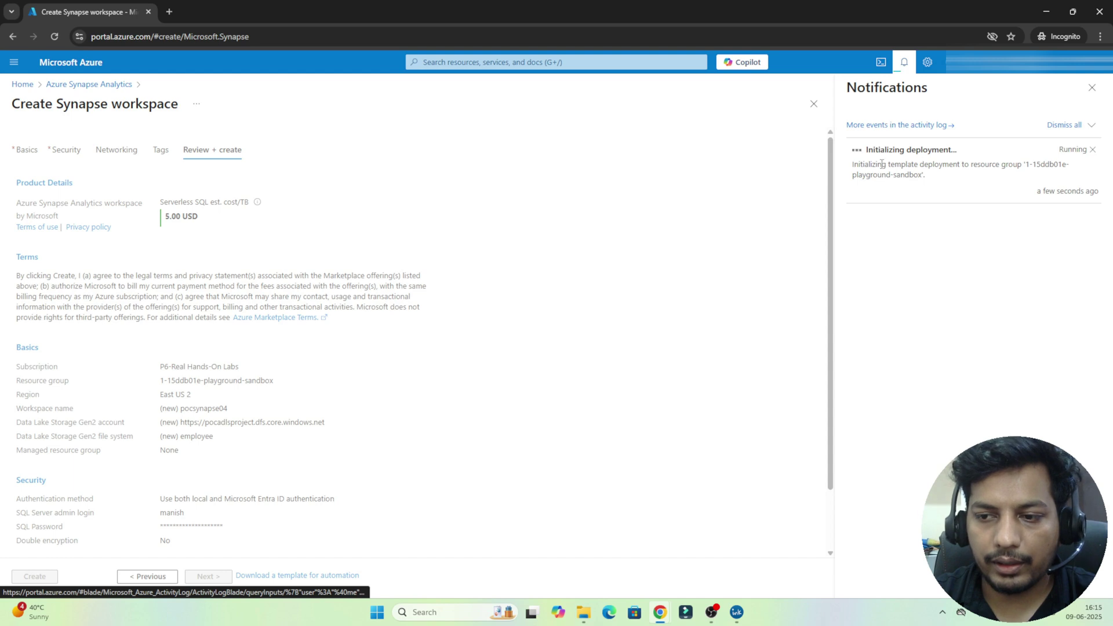
pyautogui.click(905, 68)
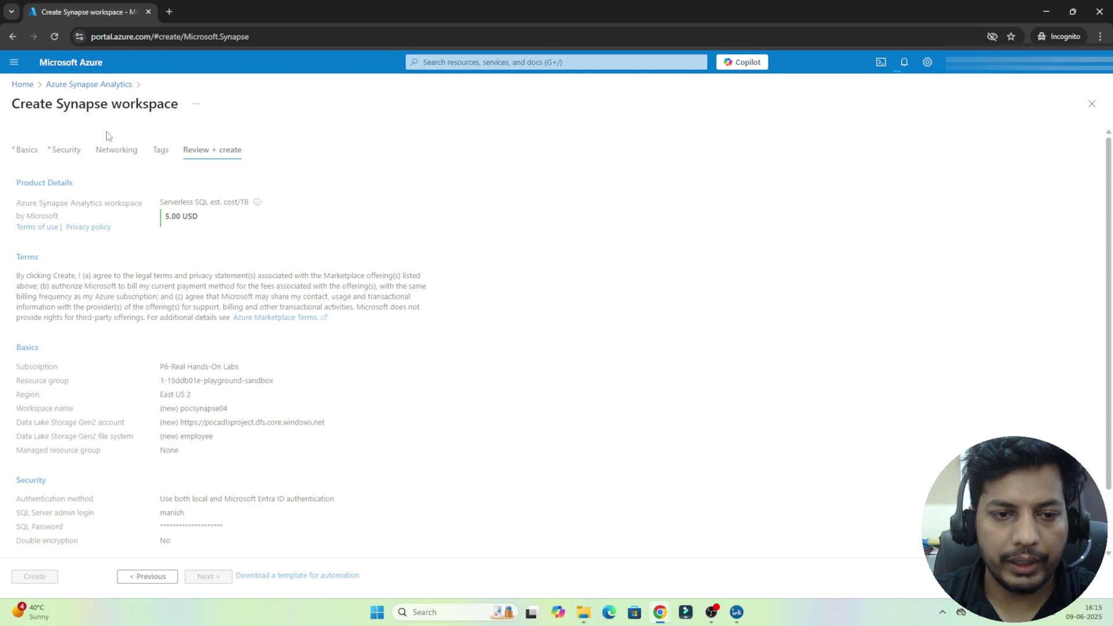
pyautogui.doubleClick(87, 109)
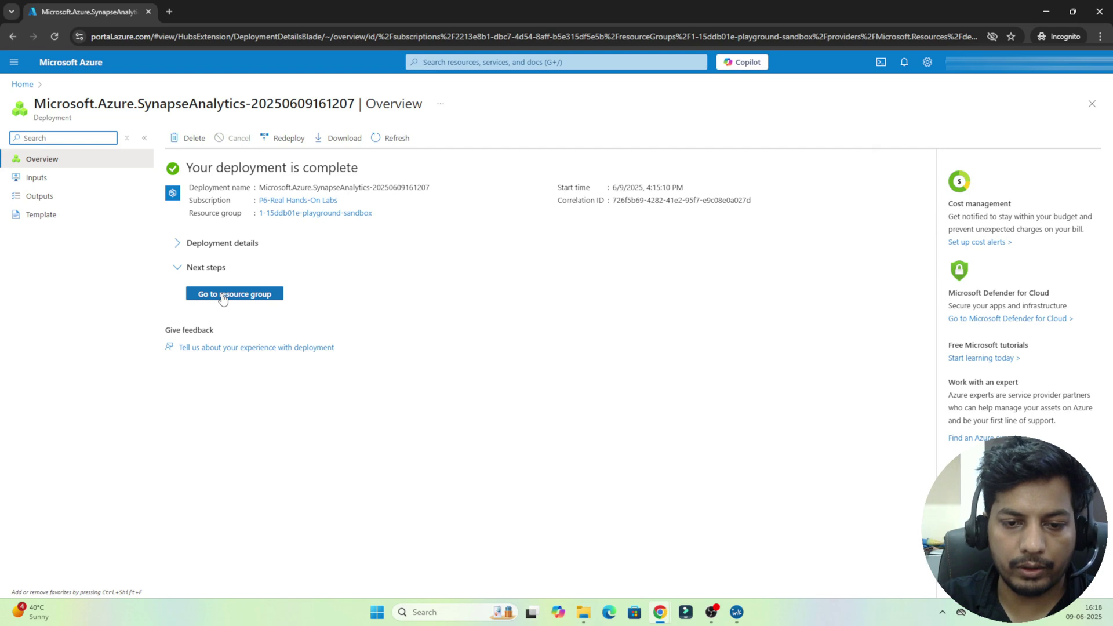
# Step: Open the 1-15ddb01e-playground-sandbox resource group and load pocadlsproject in a second tab
pyautogui.click(223, 295)
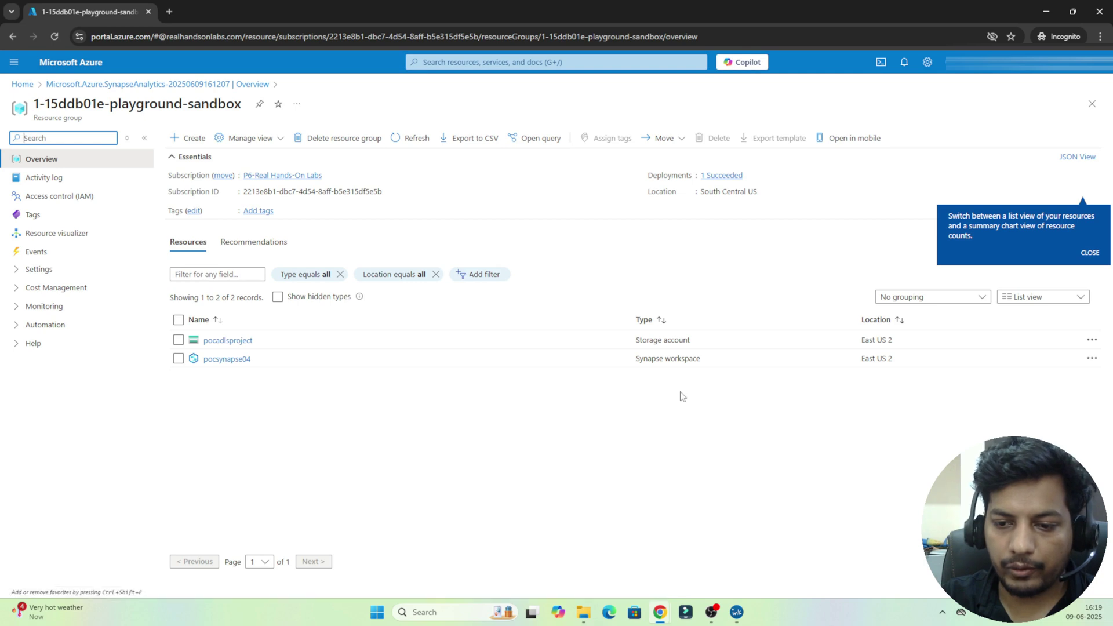
pyautogui.doubleClick(653, 344)
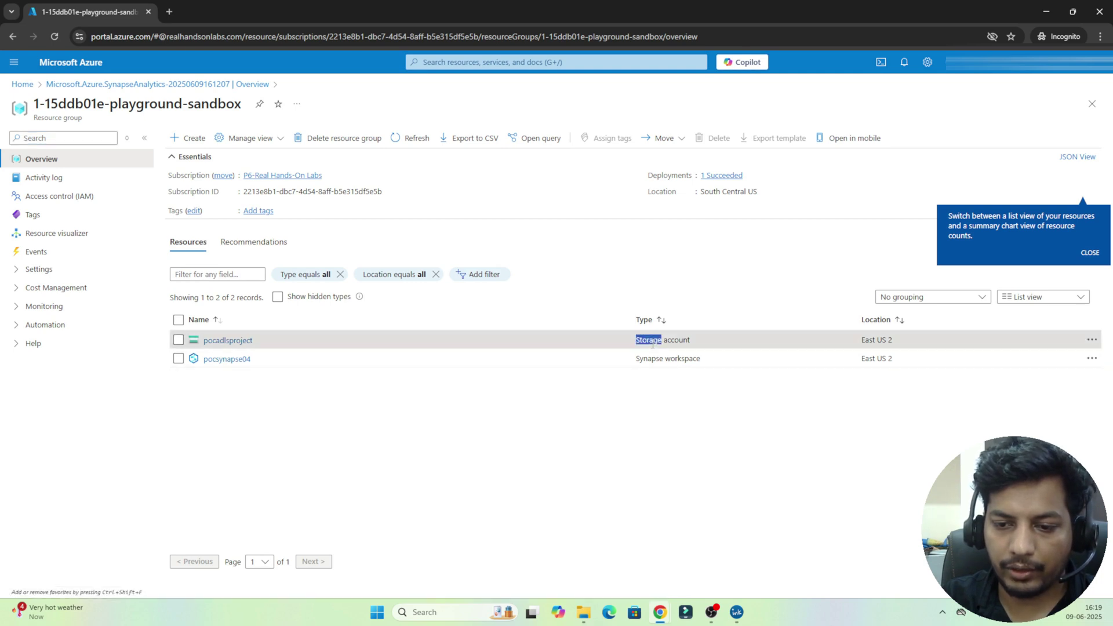
pyautogui.click(649, 357)
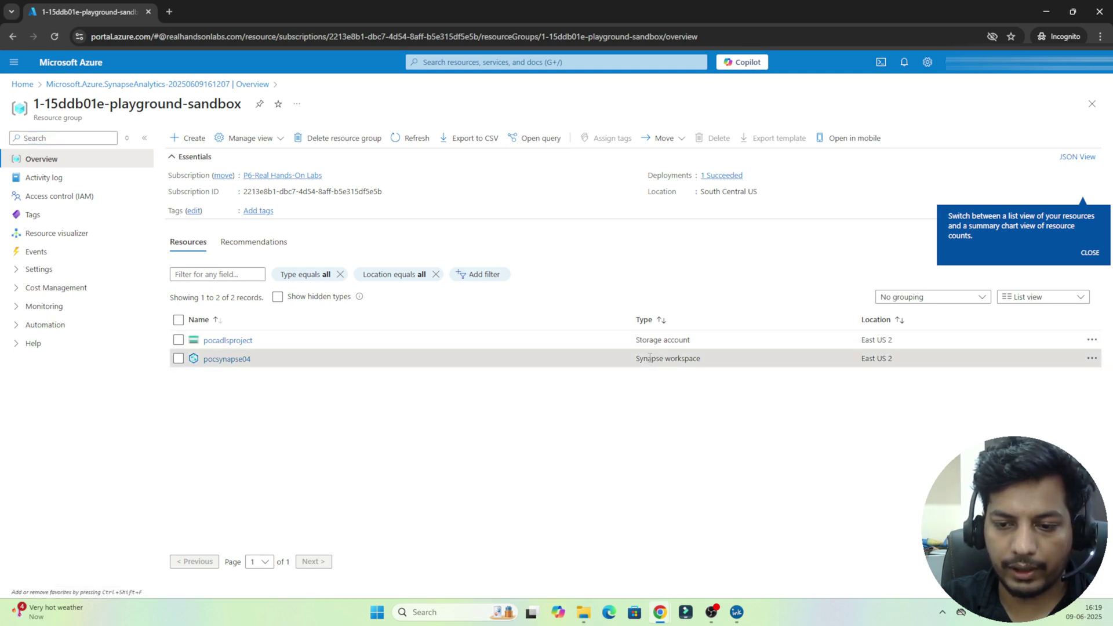
pyautogui.rightClick(221, 345)
pyautogui.click(245, 355)
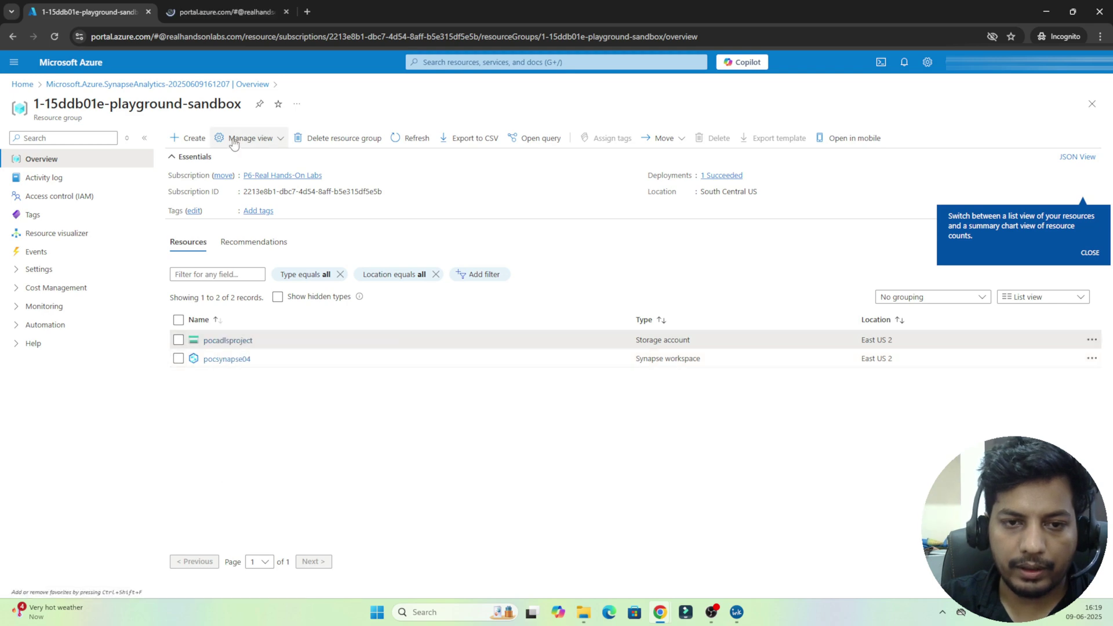
pyautogui.click(227, 10)
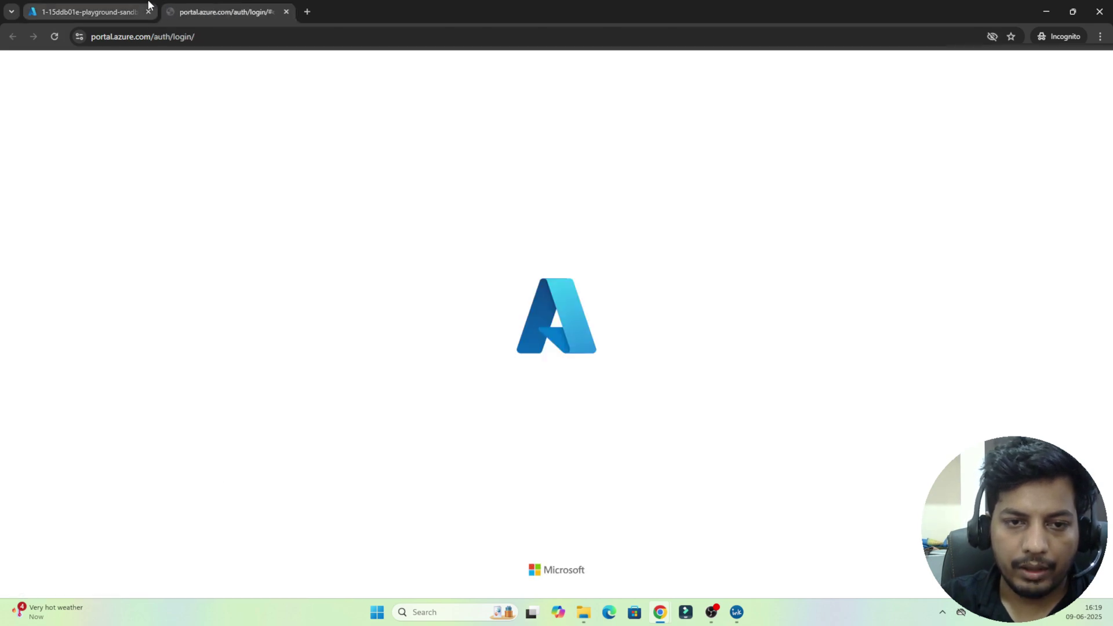
pyautogui.click(123, 5)
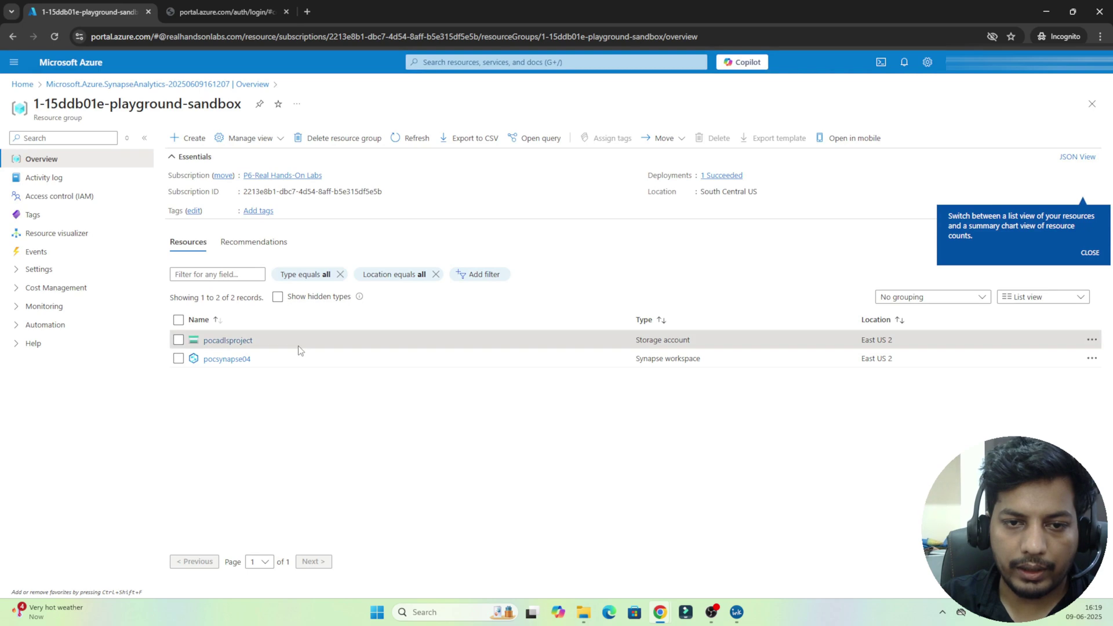
# Step: Confirm pocadlsproject's employee container under Data storage > Containers is empty, then return to the resource group
pyautogui.click(237, 7)
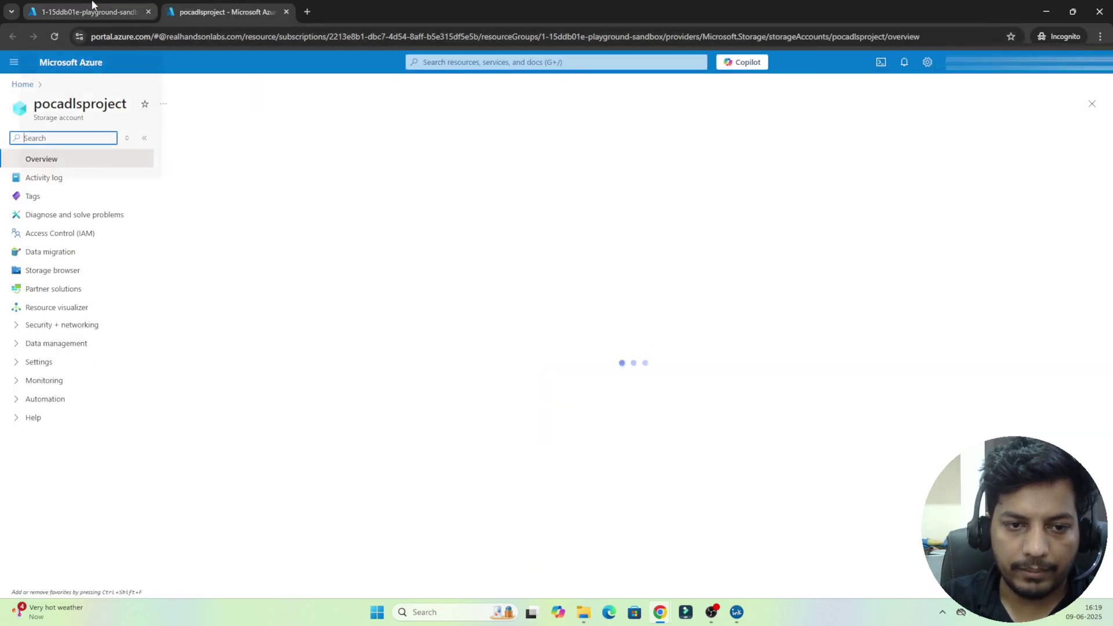
pyautogui.doubleClick(74, 103)
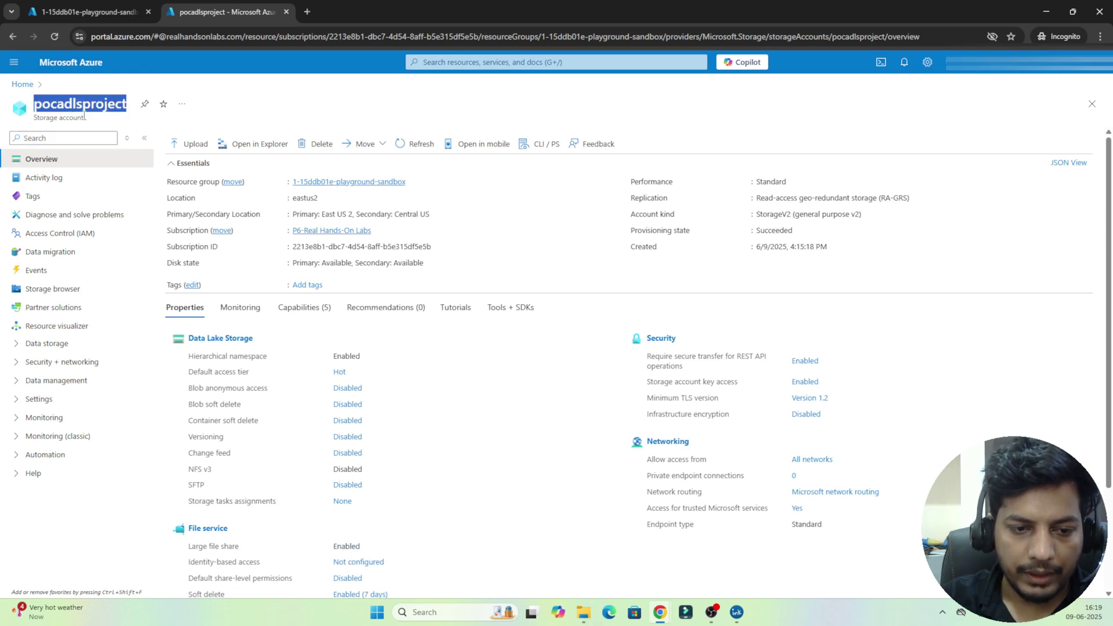
pyautogui.click(31, 345)
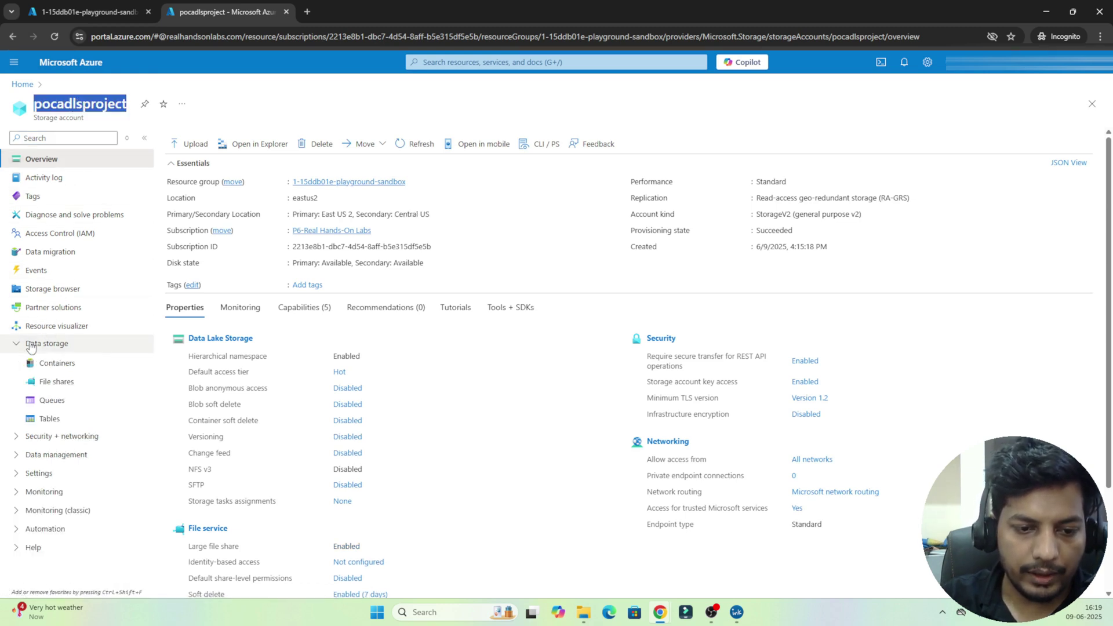
pyautogui.click(58, 368)
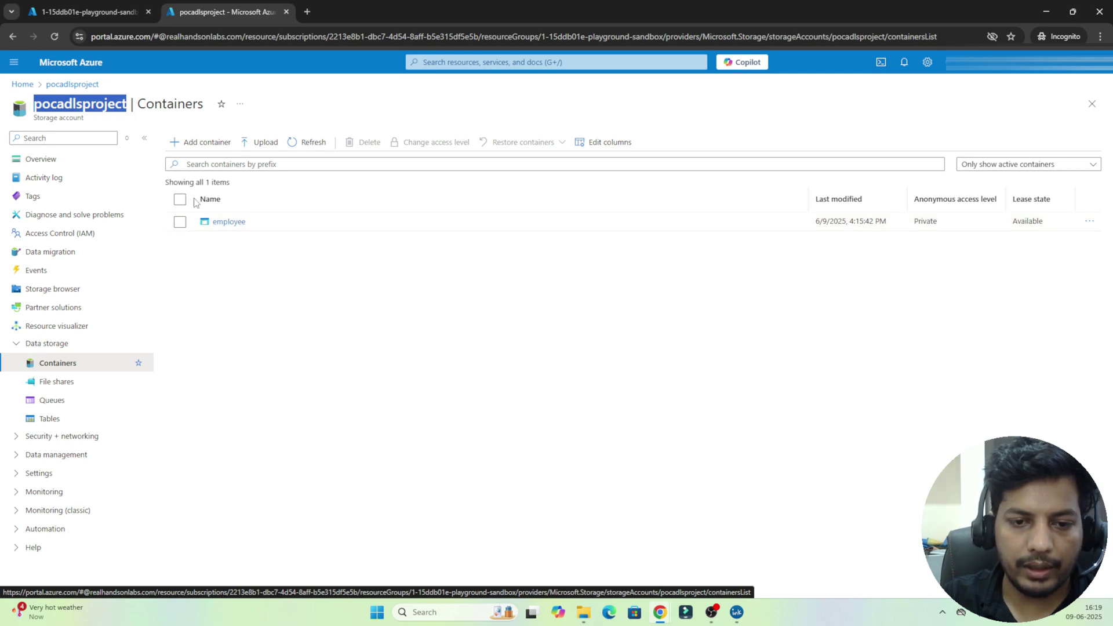
pyautogui.click(232, 226)
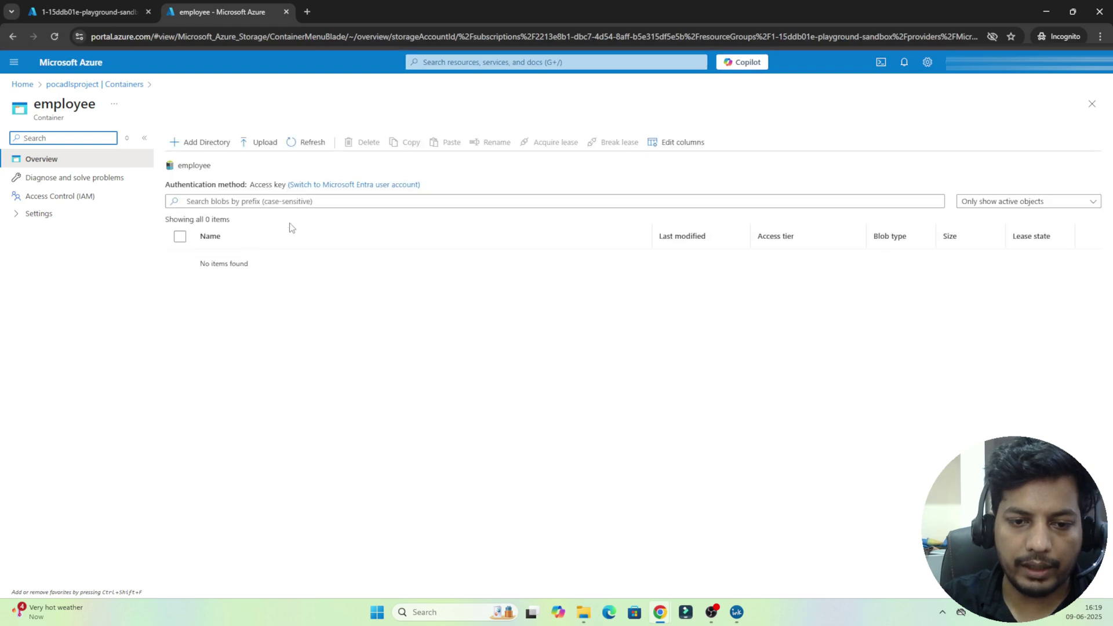
pyautogui.click(87, 12)
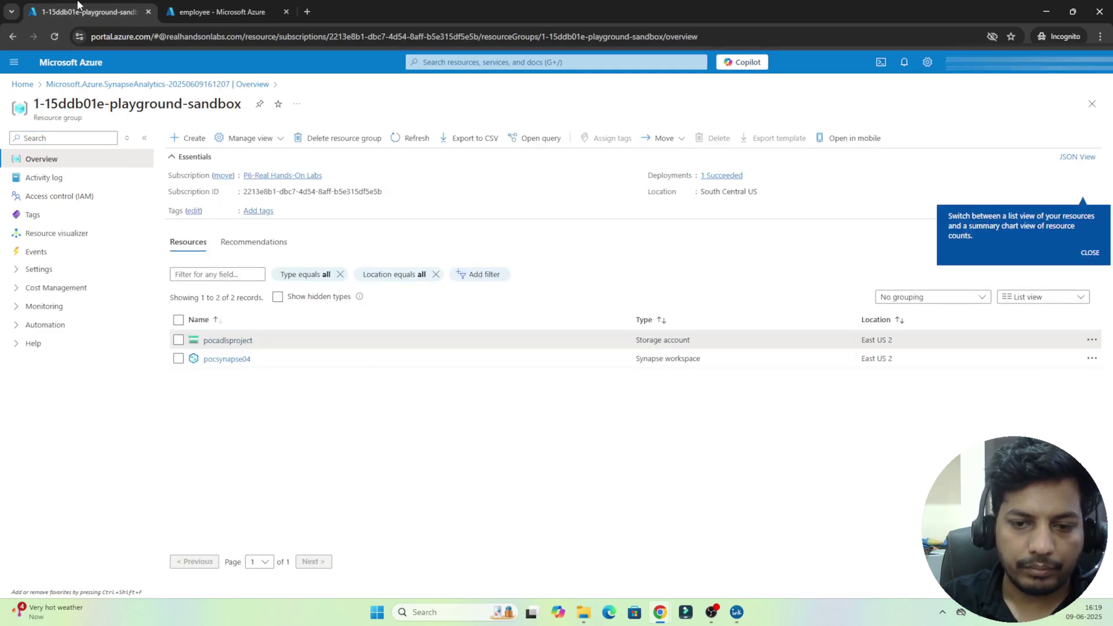
# Step: Open pocsynapse04 from the resource list and launch it in Synapse Studio
pyautogui.click(218, 360)
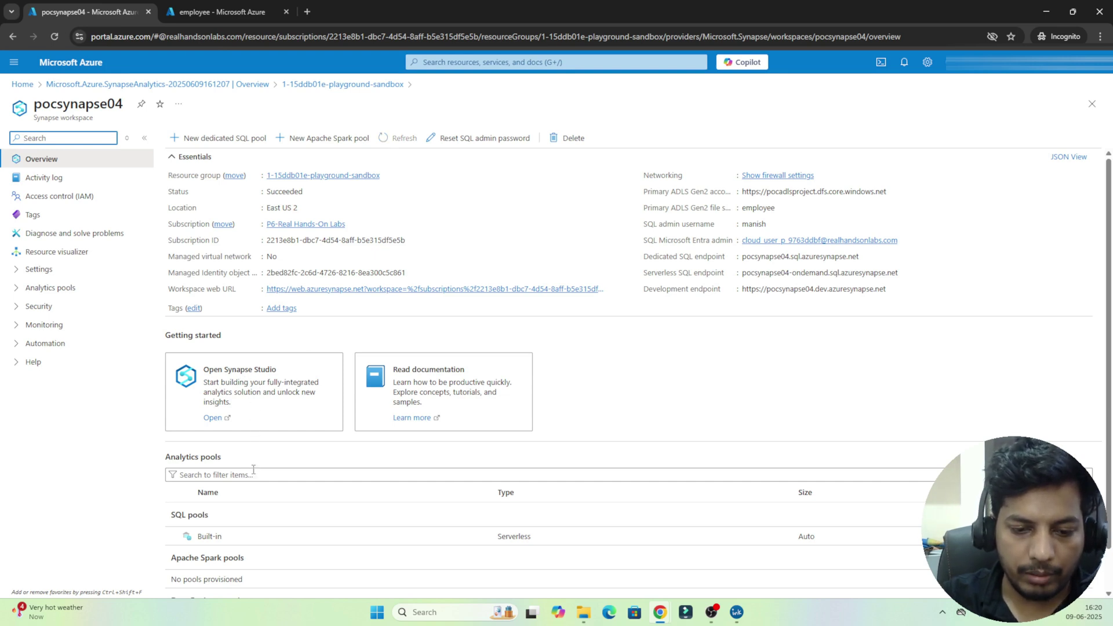
pyautogui.click(187, 514)
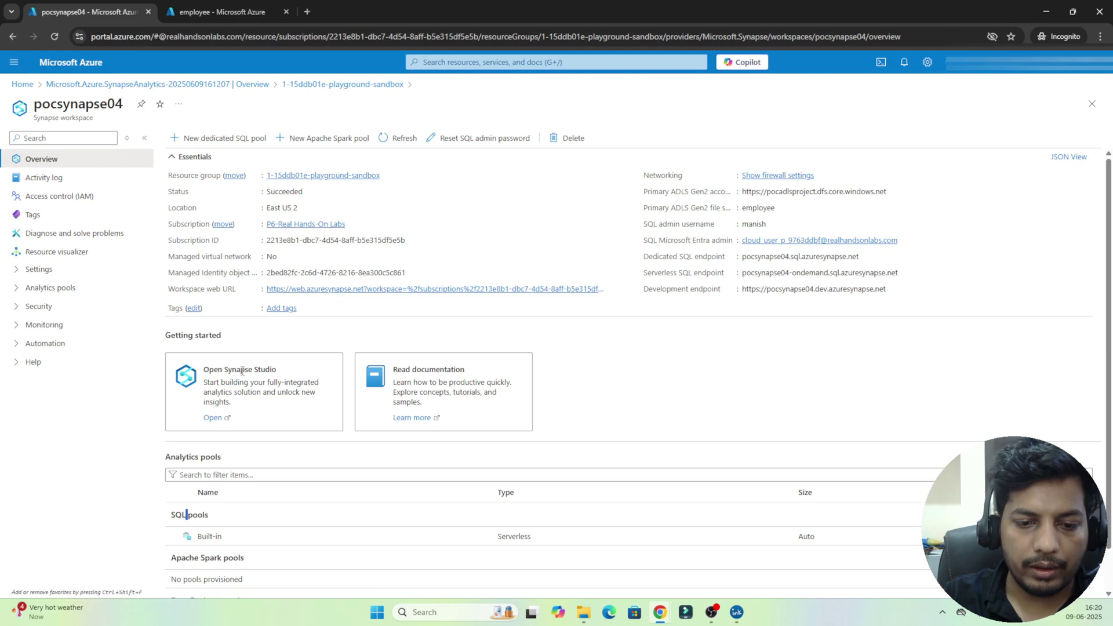
pyautogui.click(210, 420)
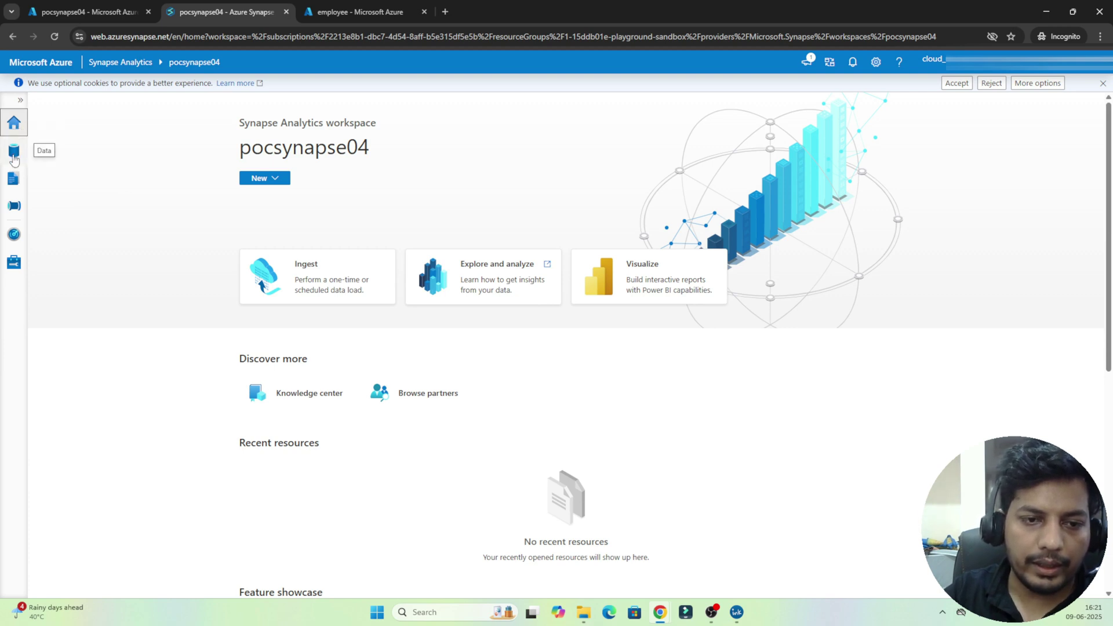
# Step: Browse Data > Linked > ADLS Gen2 > pocsynapse04 to the empty employee container, then go to Develop
pyautogui.click(14, 156)
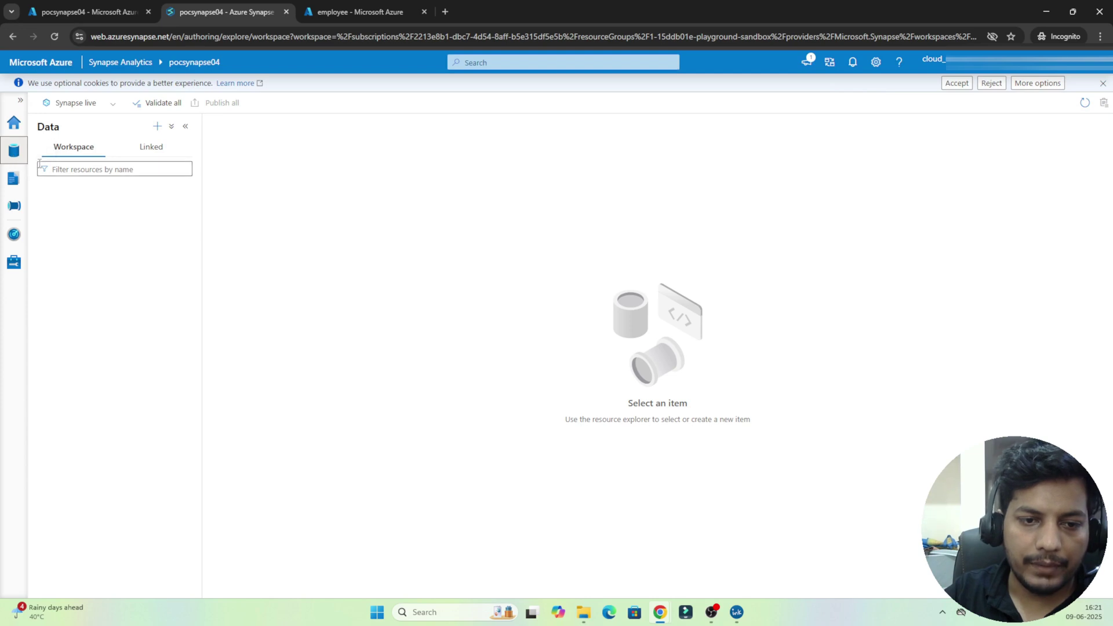
pyautogui.click(143, 153)
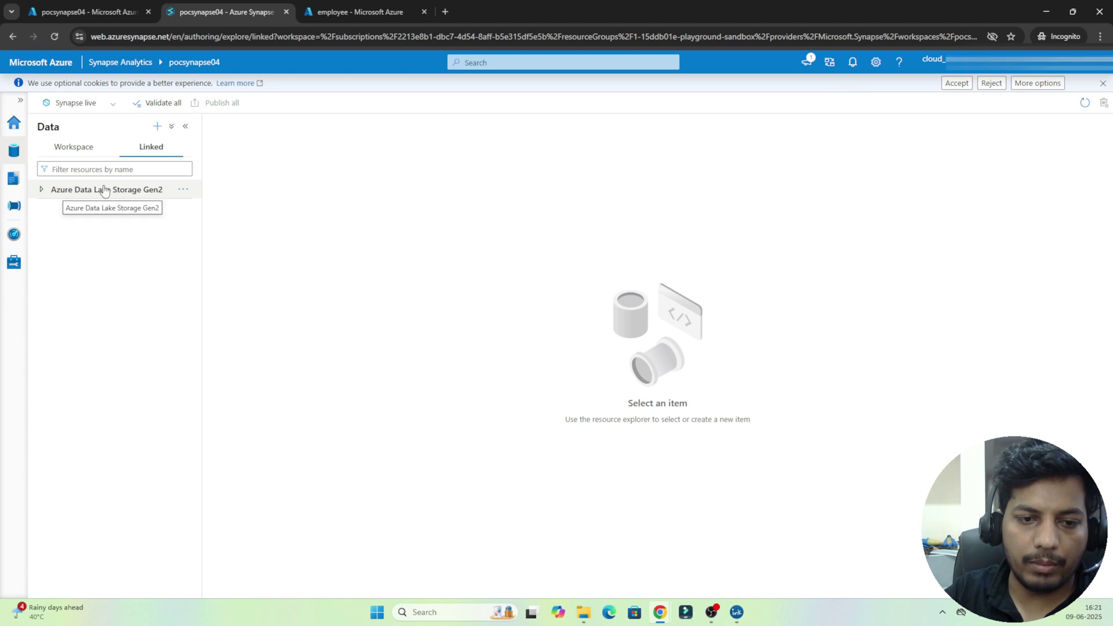
pyautogui.click(42, 191)
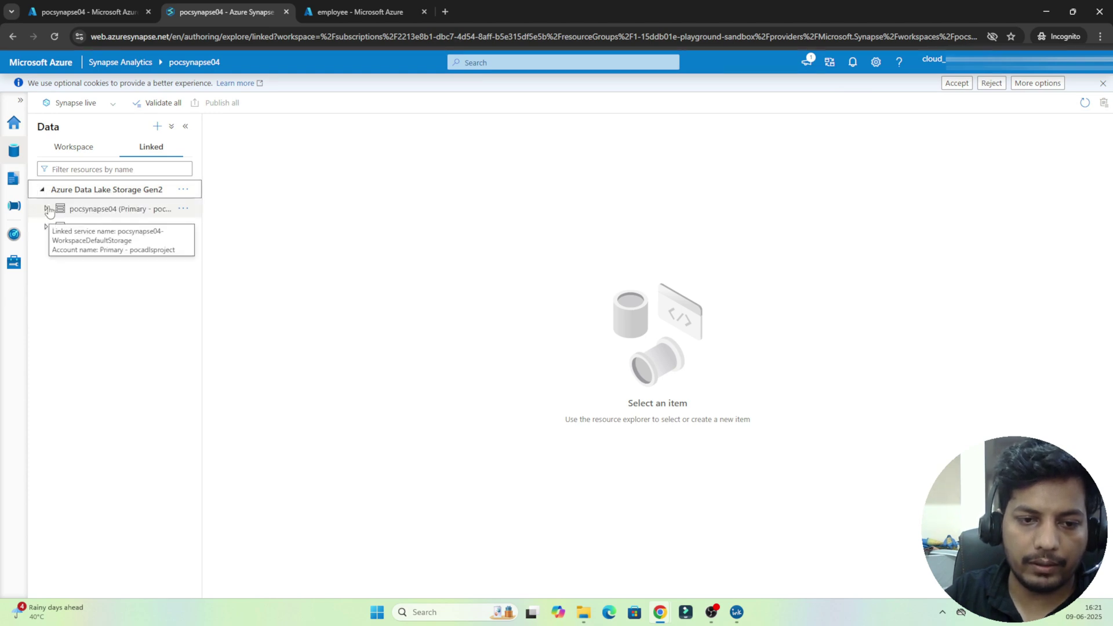
pyautogui.click(47, 209)
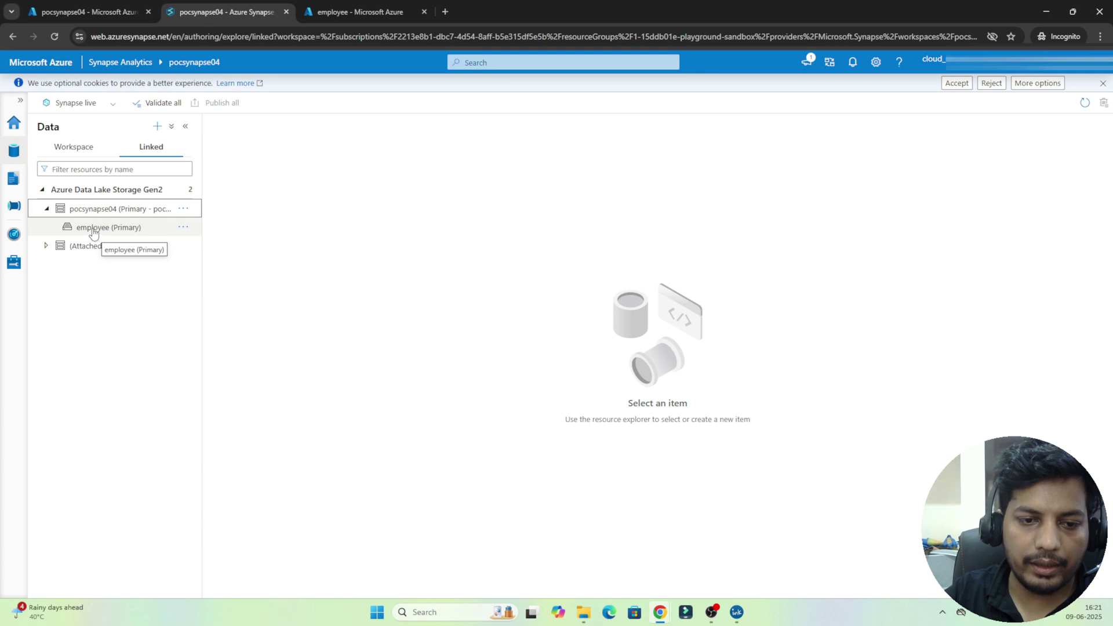
pyautogui.click(94, 229)
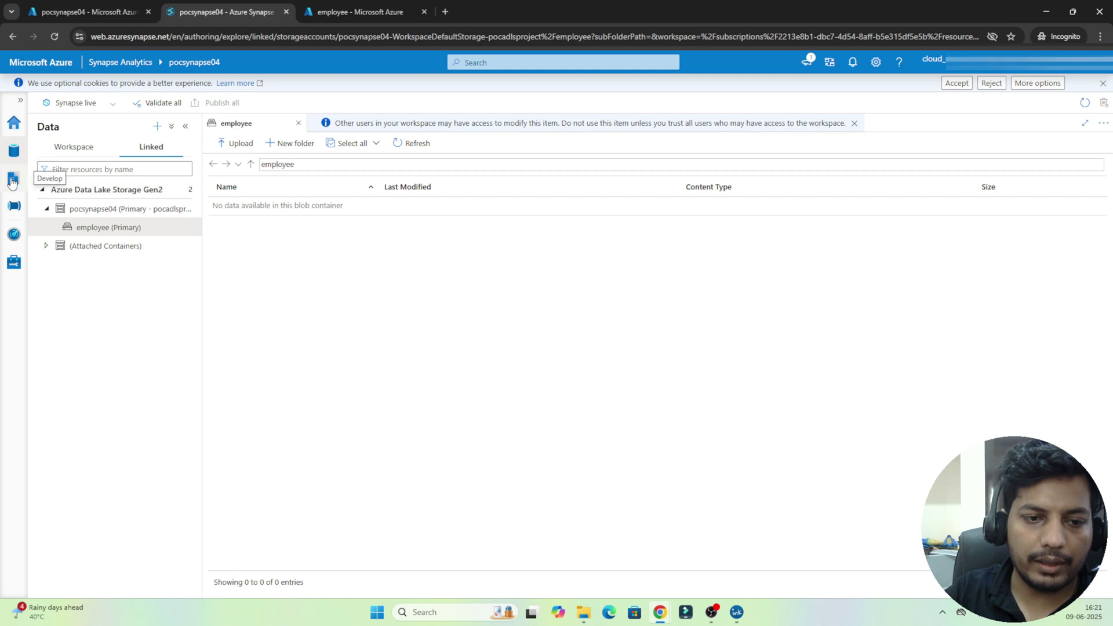
pyautogui.click(12, 180)
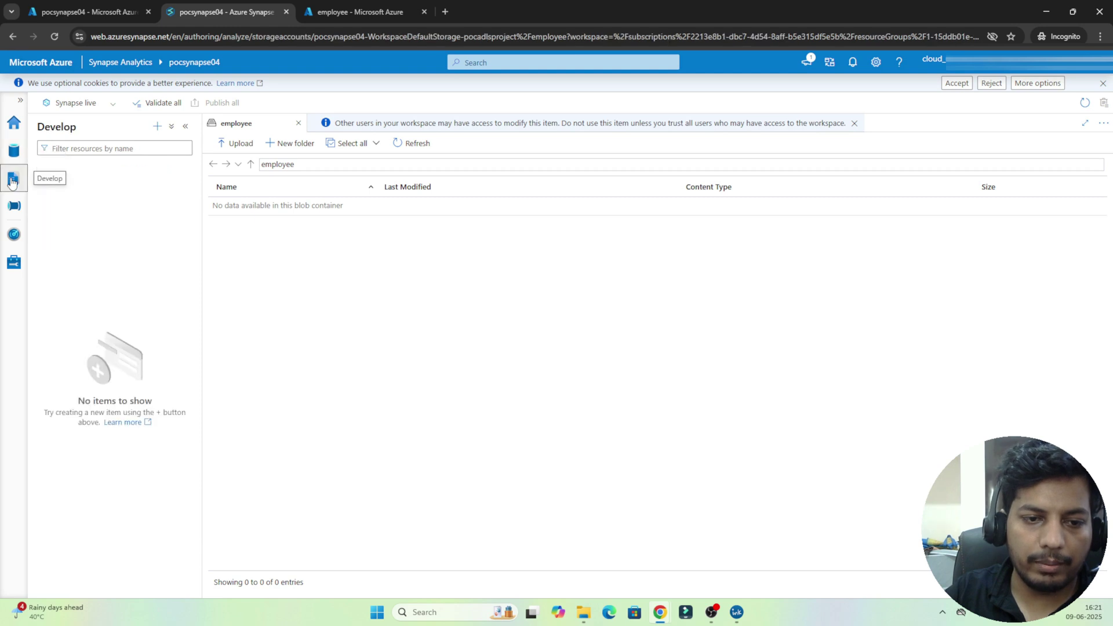
# Step: Switch to the Integrate hub and show its Add new resource menu
pyautogui.click(159, 127)
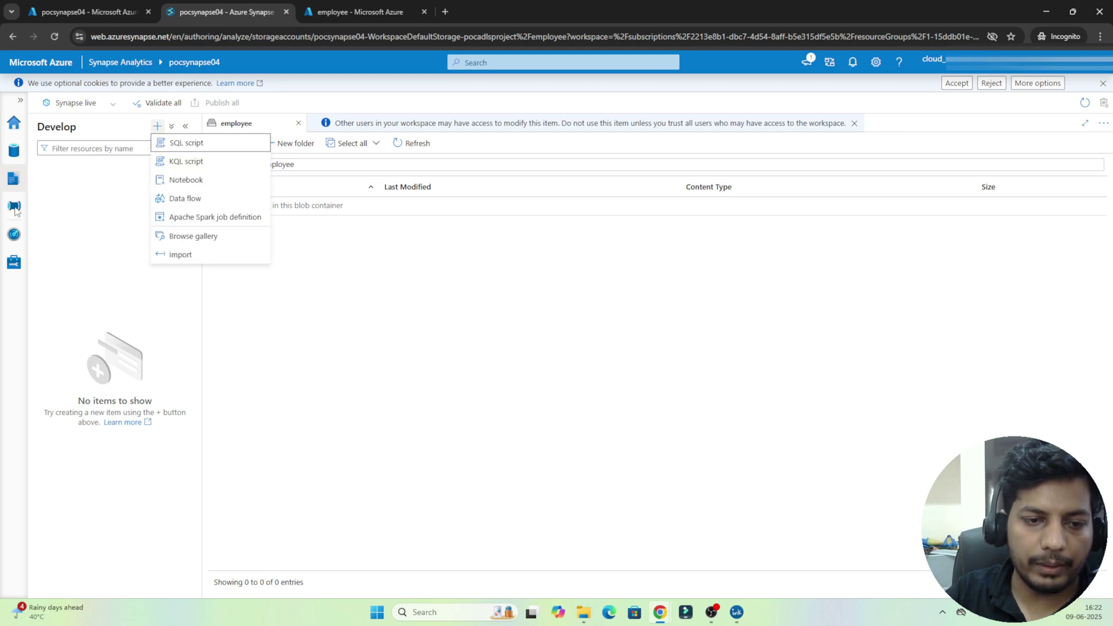
pyautogui.press('Escape')
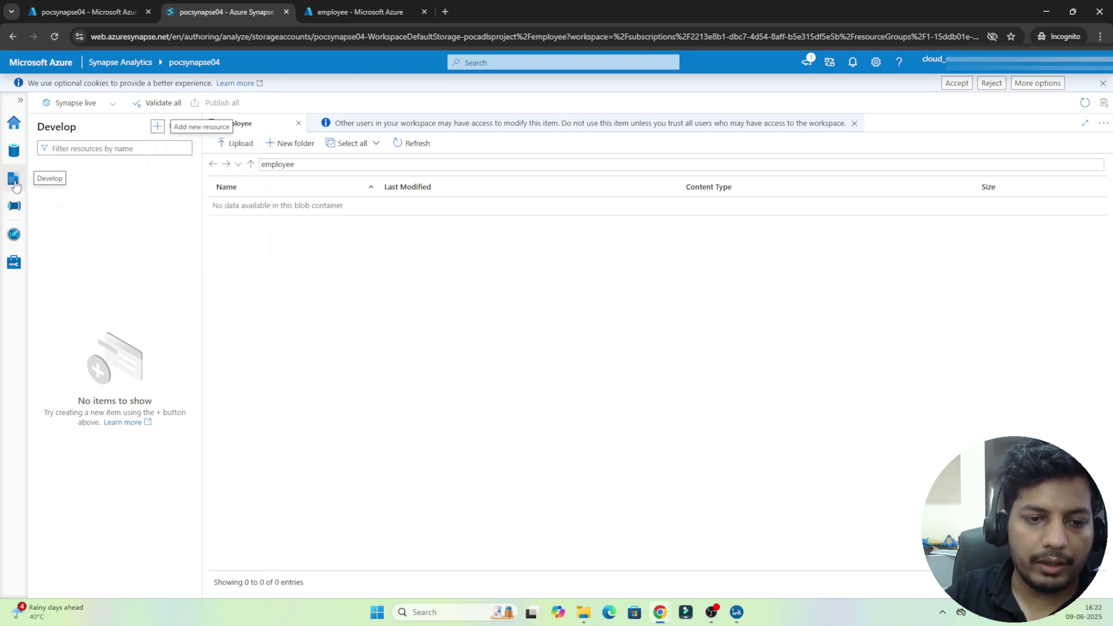
pyautogui.click(15, 207)
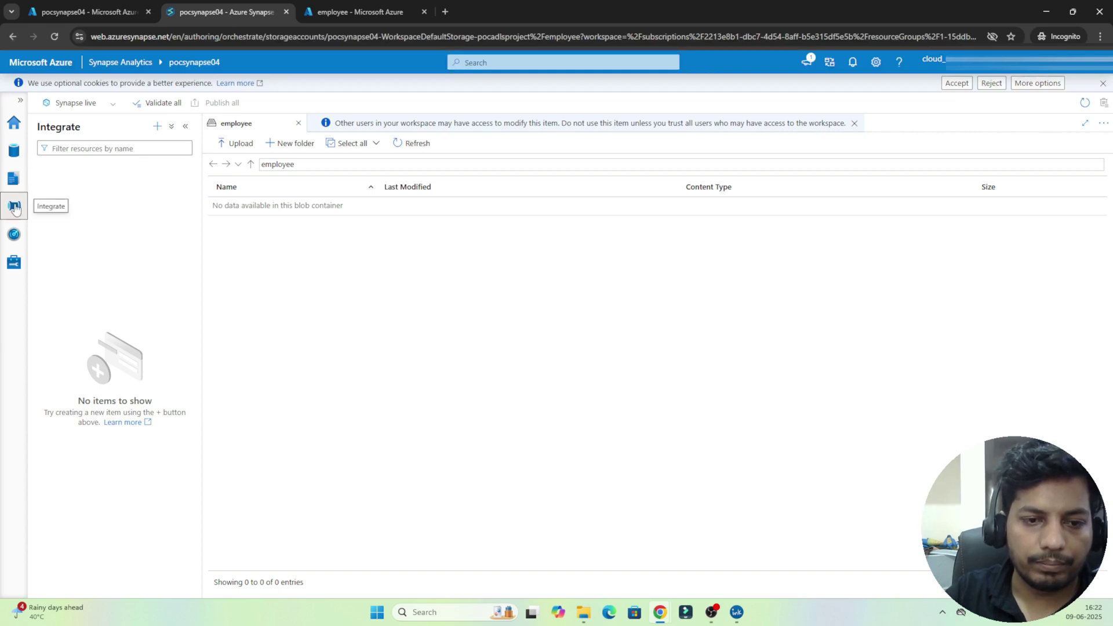
pyautogui.click(156, 126)
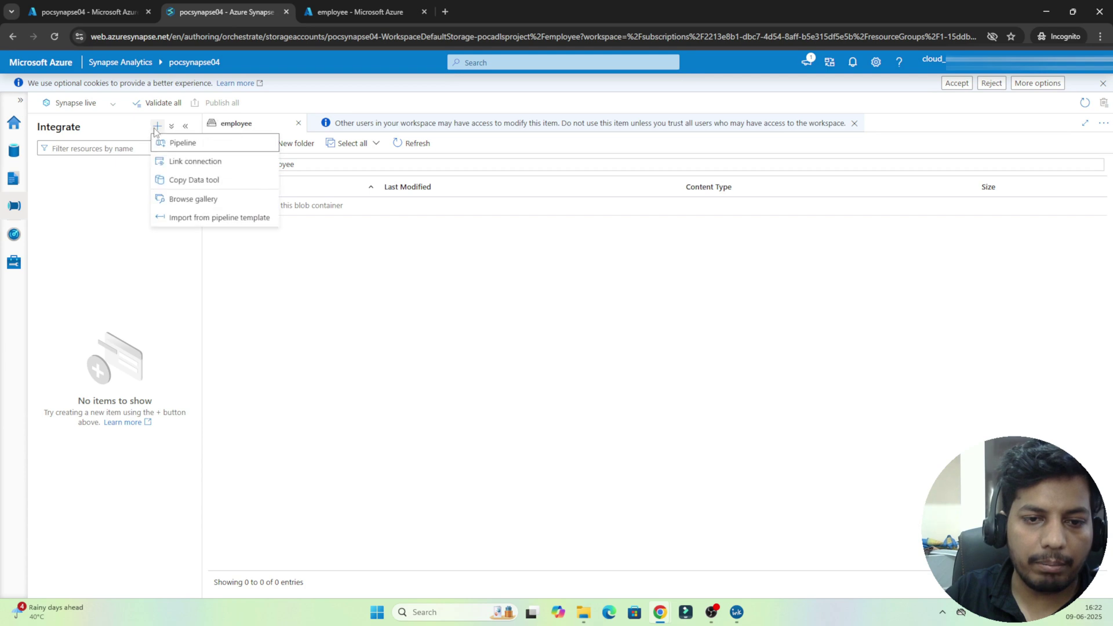
# Step: Create Pipeline 1, expand Move and transform and General activities, then view Monitor's pipeline runs
pyautogui.click(169, 144)
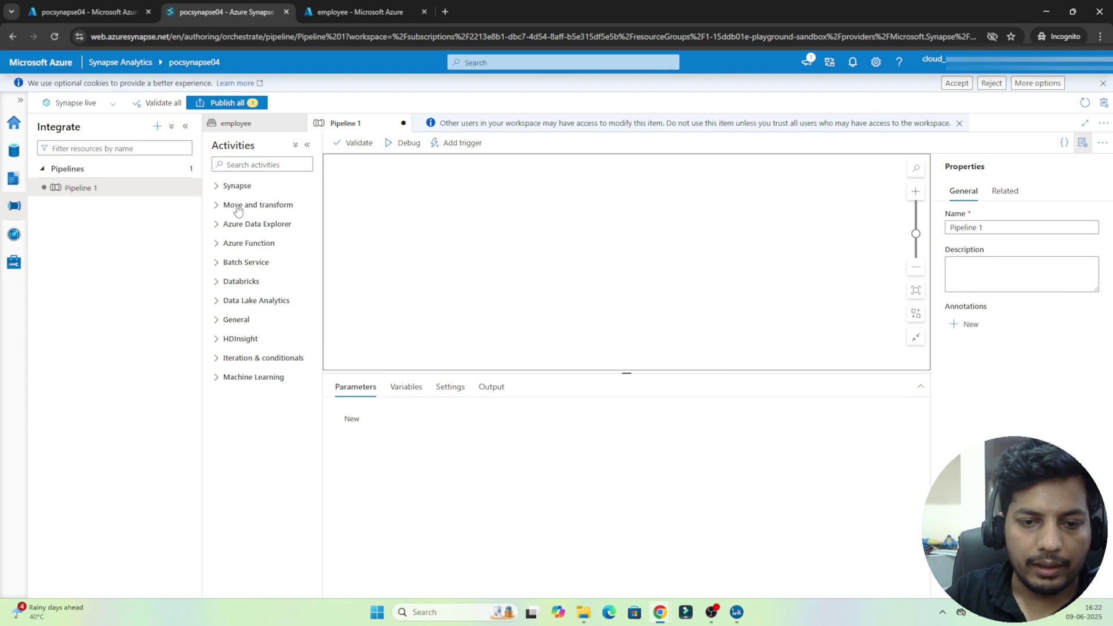
pyautogui.click(223, 204)
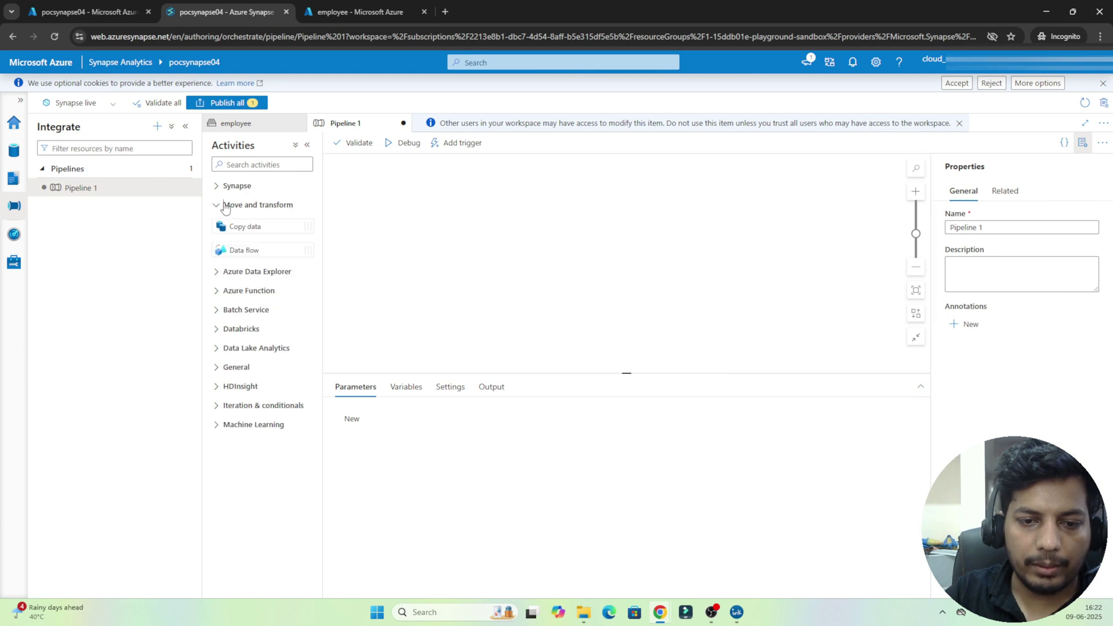
pyautogui.click(214, 371)
pyautogui.click(216, 371)
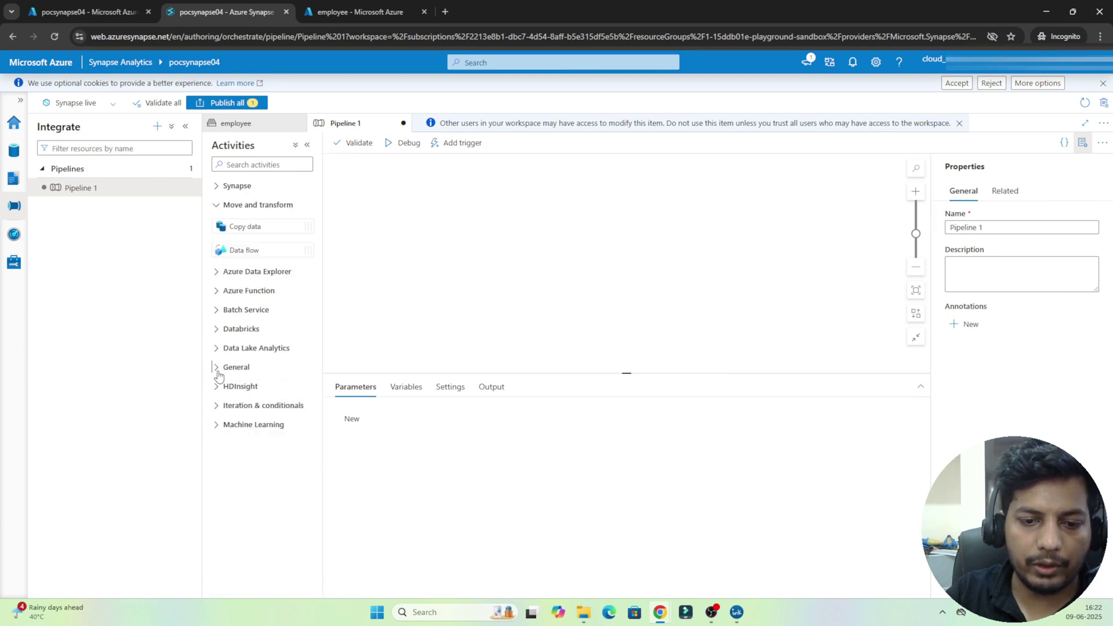
pyautogui.click(217, 371)
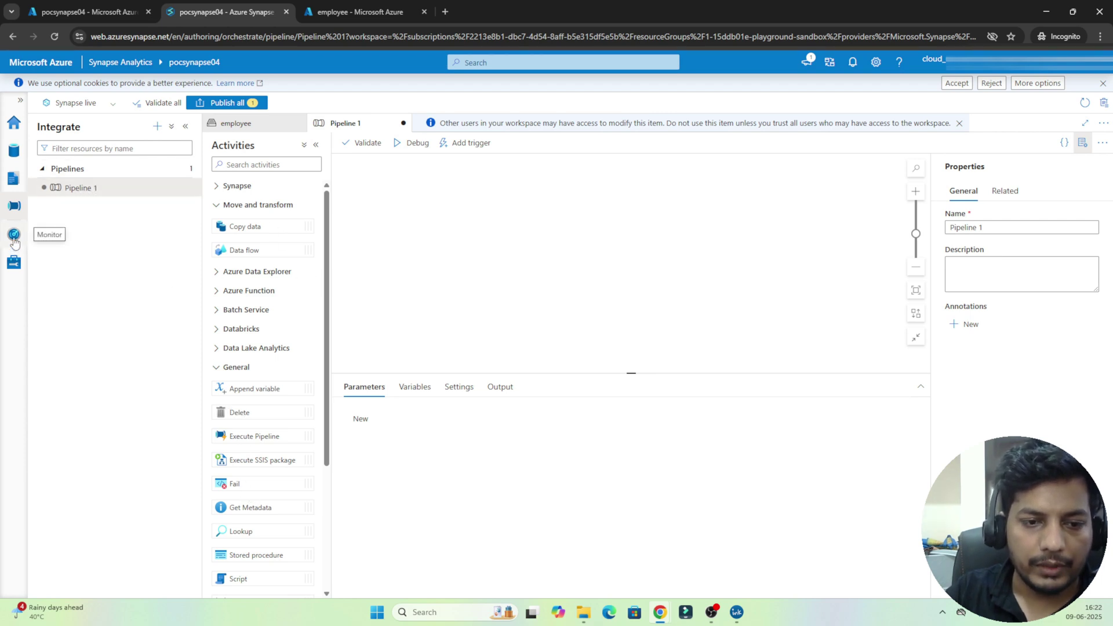
pyautogui.click(14, 237)
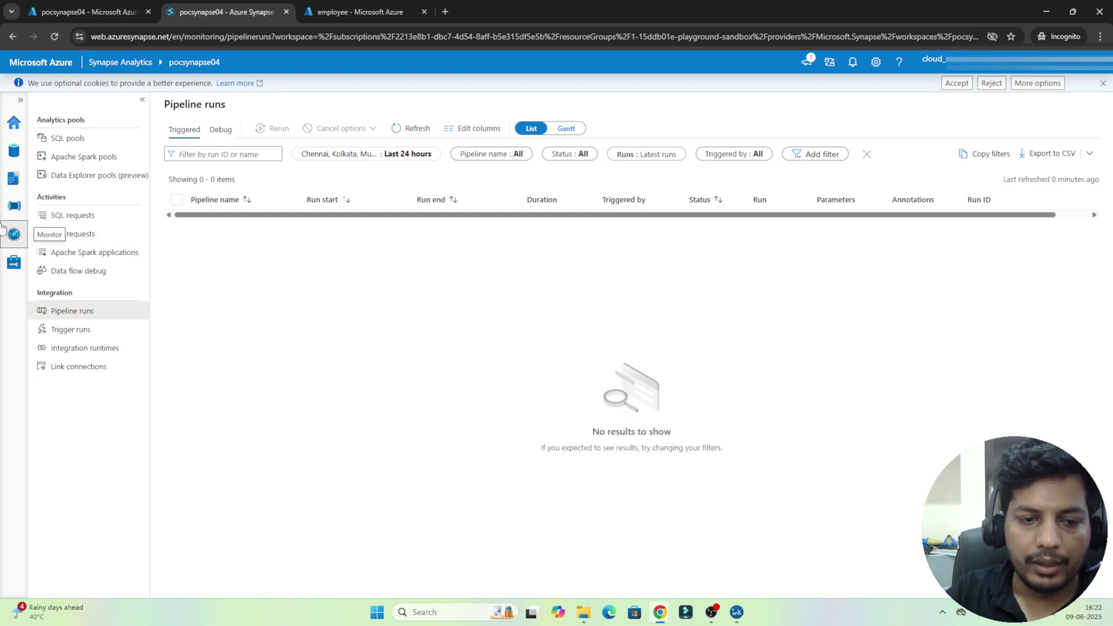
# Step: Check SQL pools in Manage, then open the linked employee (Primary) container in the Data hub
pyautogui.click(14, 262)
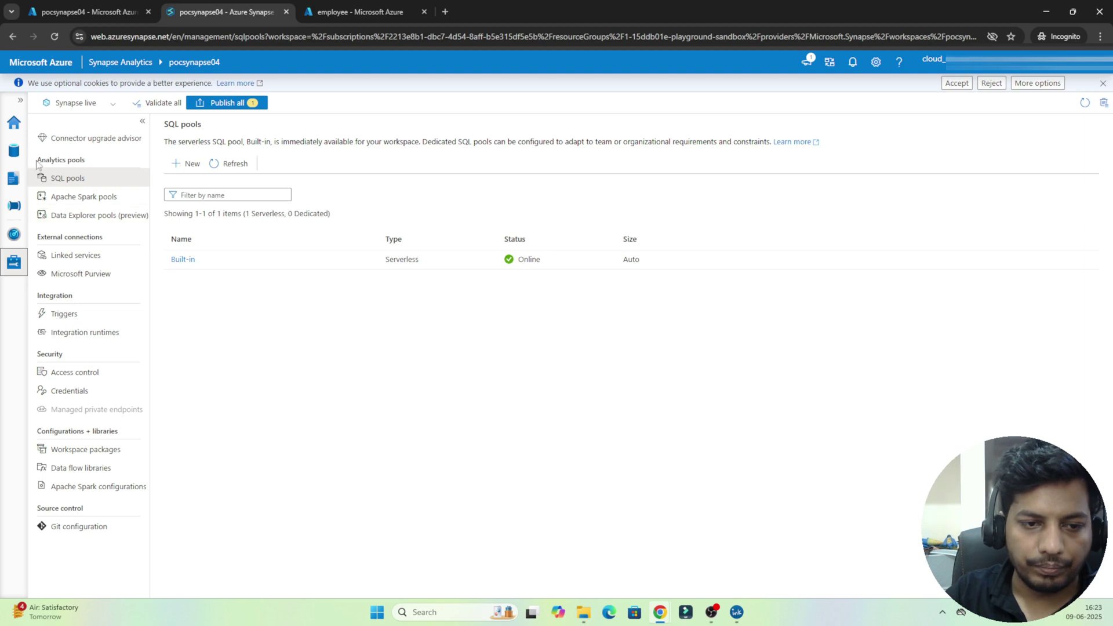
pyautogui.click(14, 153)
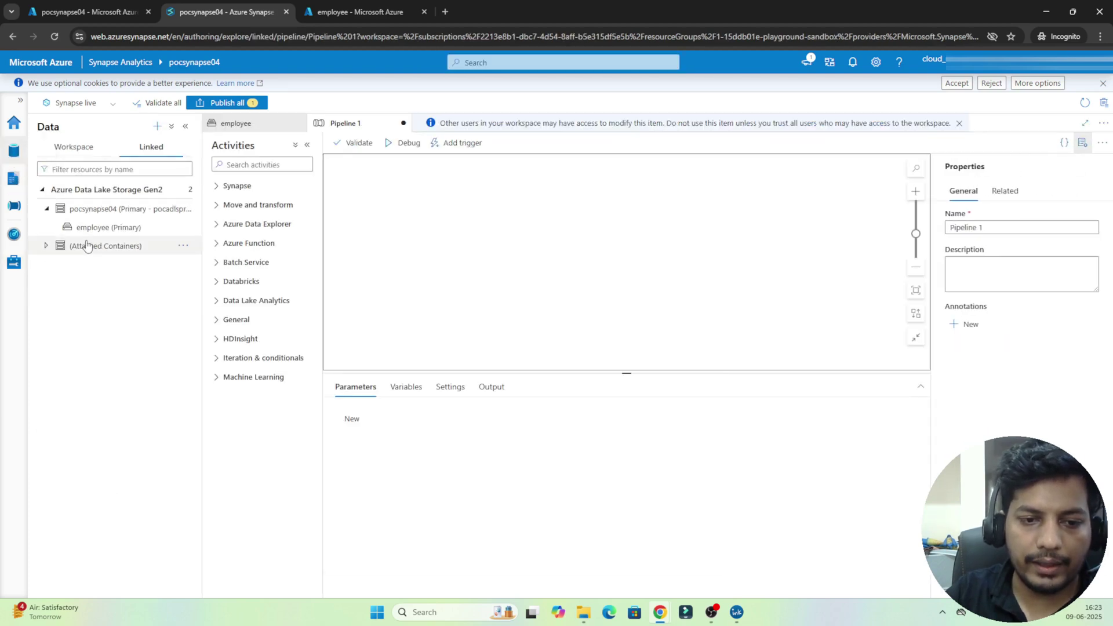
pyautogui.click(96, 231)
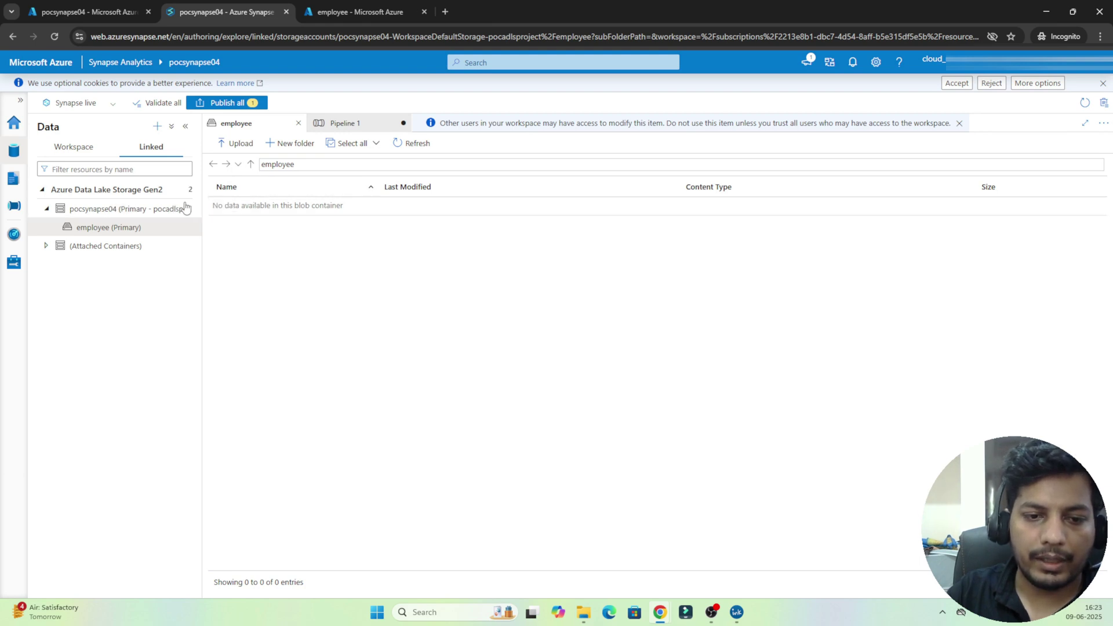
# Step: Upload emp_1 from Desktop > azure data factory dataset into the employee container
pyautogui.click(99, 232)
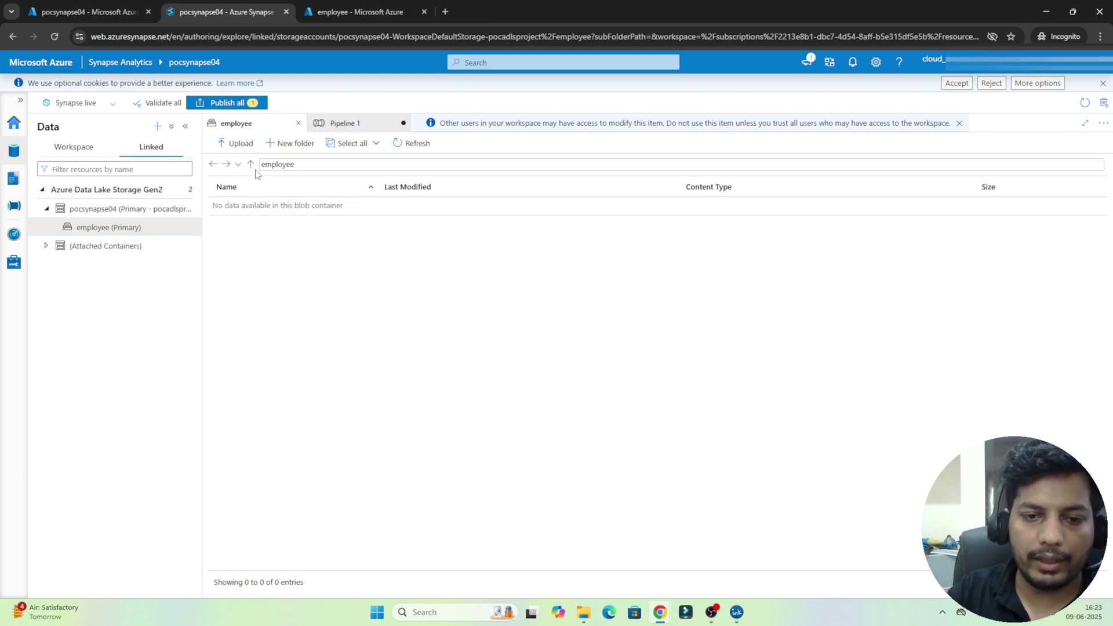
pyautogui.click(241, 144)
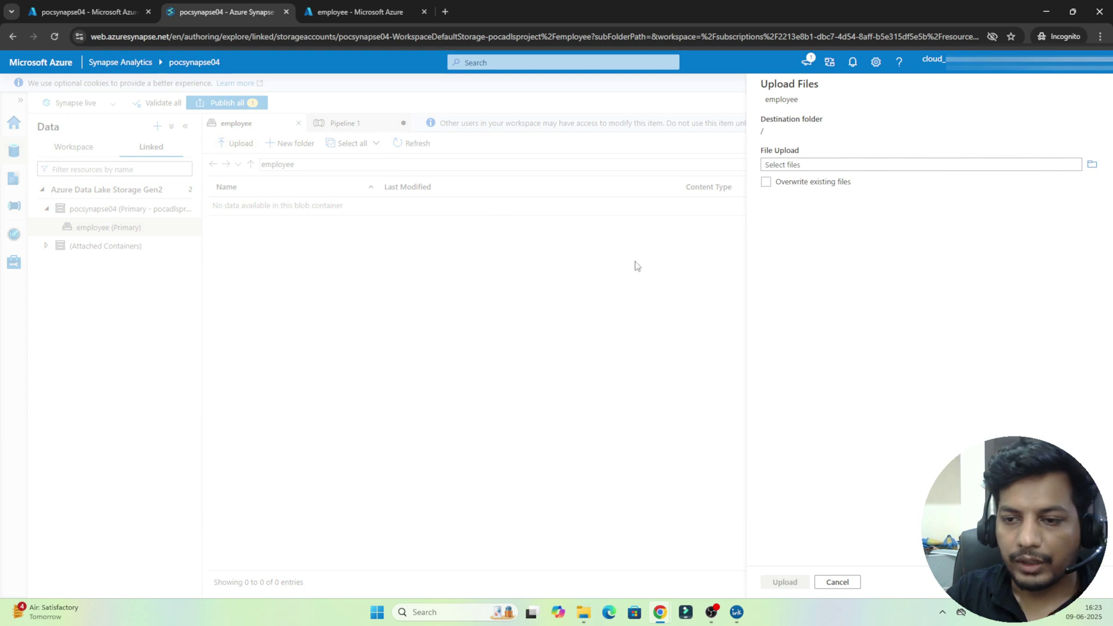
pyautogui.click(1092, 165)
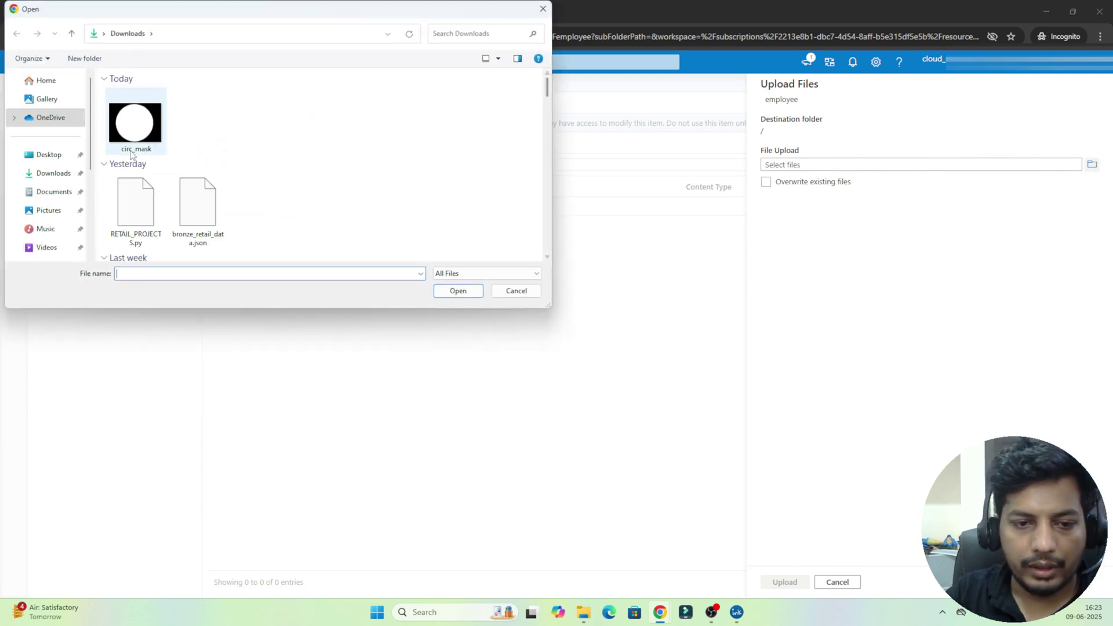
pyautogui.click(49, 154)
pyautogui.doubleClick(152, 96)
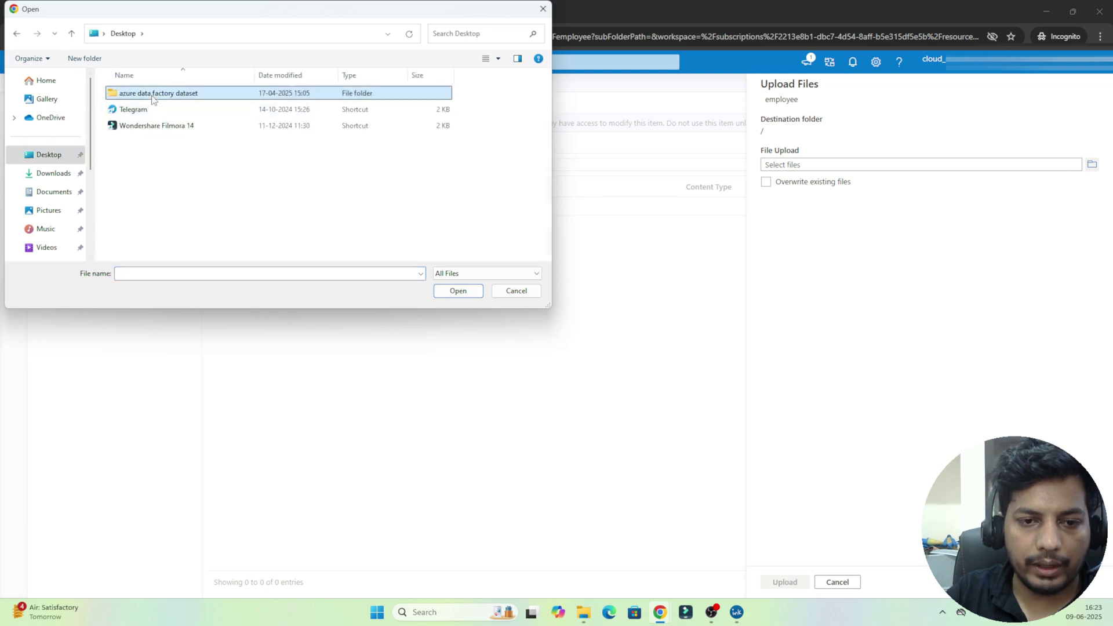
pyautogui.click(134, 206)
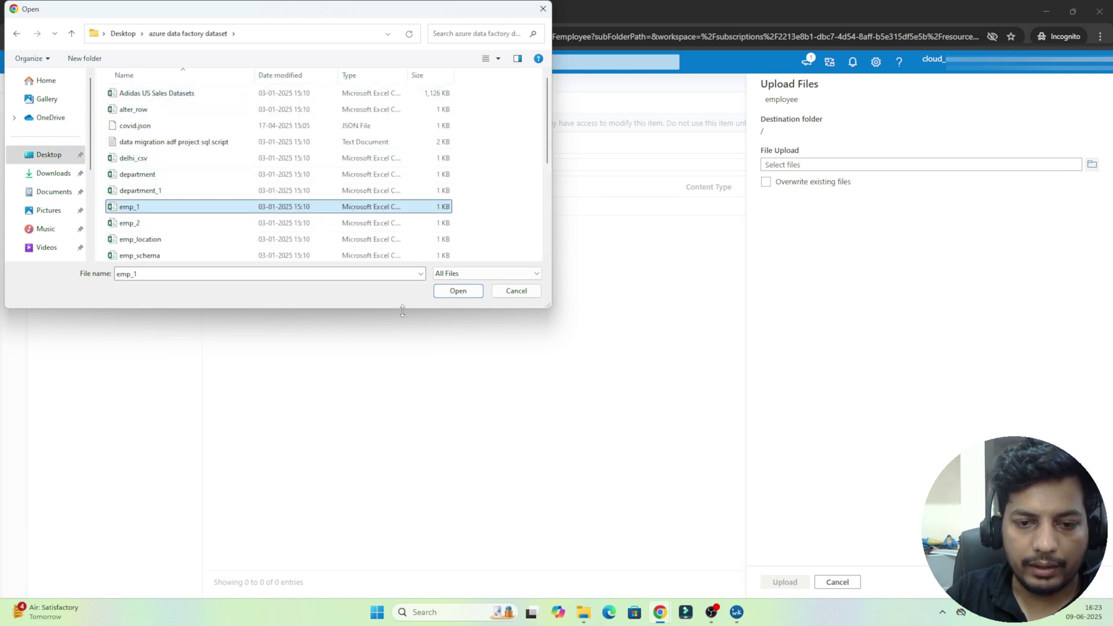
pyautogui.click(457, 292)
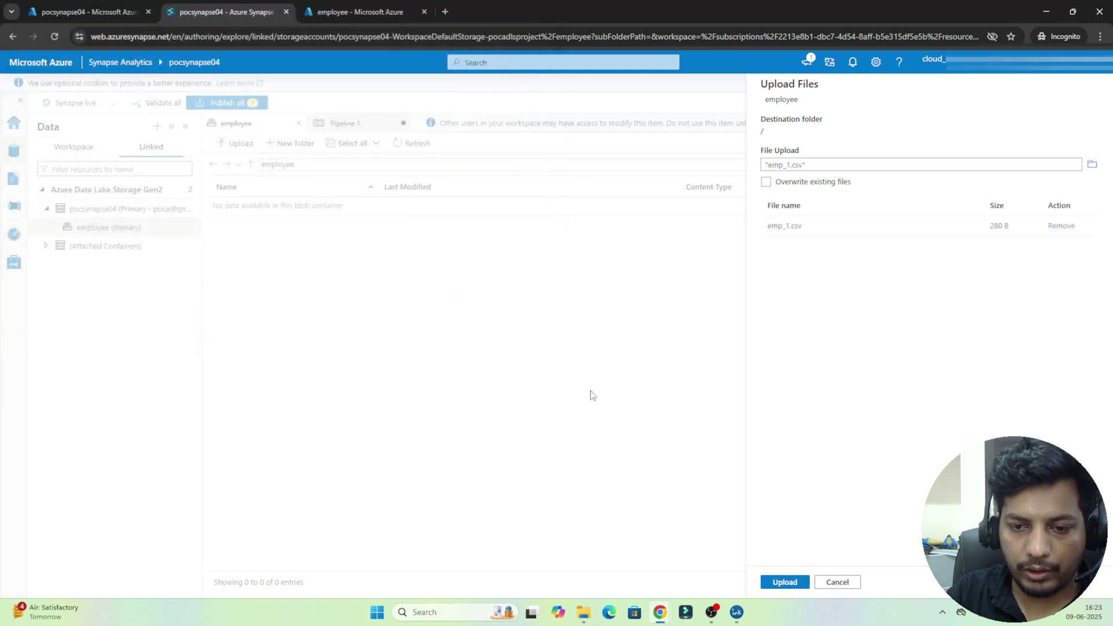
pyautogui.click(785, 582)
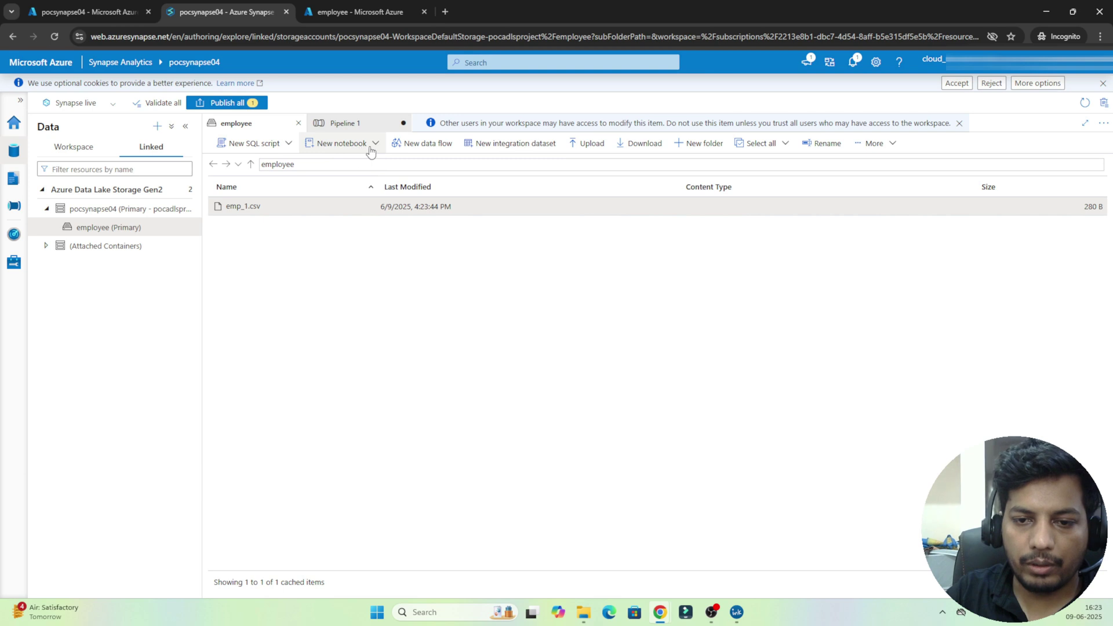
# Step: Show and then dismiss the New SQL script options for emp_1.csv
pyautogui.click(251, 145)
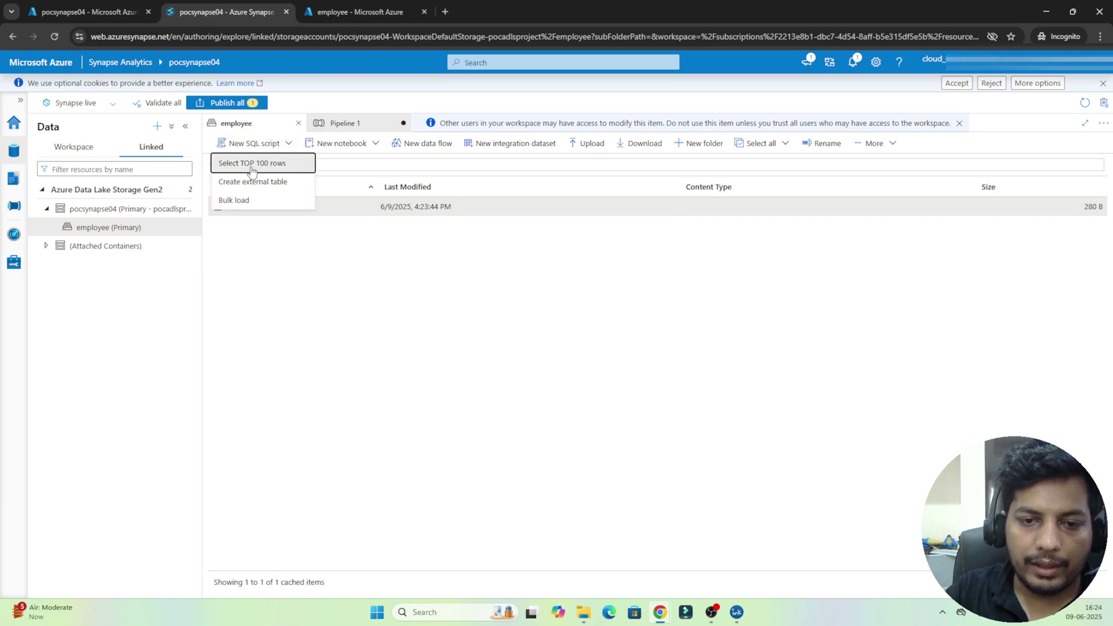
pyautogui.click(253, 286)
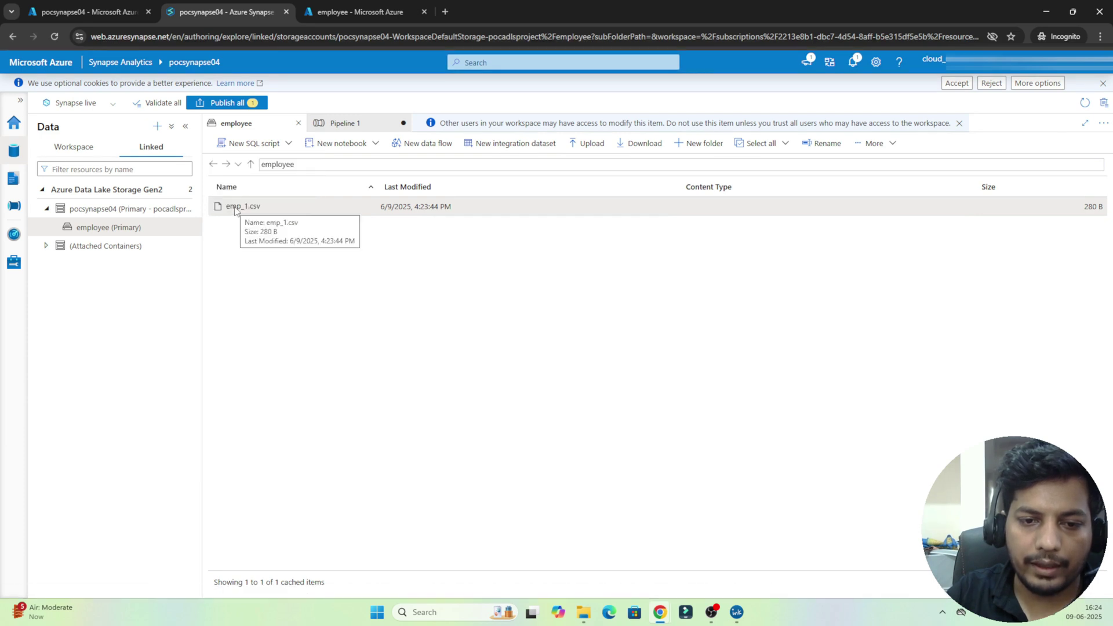
# Step: Generate a Select TOP 100 rows query on emp_1.csv, review its OPENROWSET options, keep Built-in
pyautogui.click(289, 144)
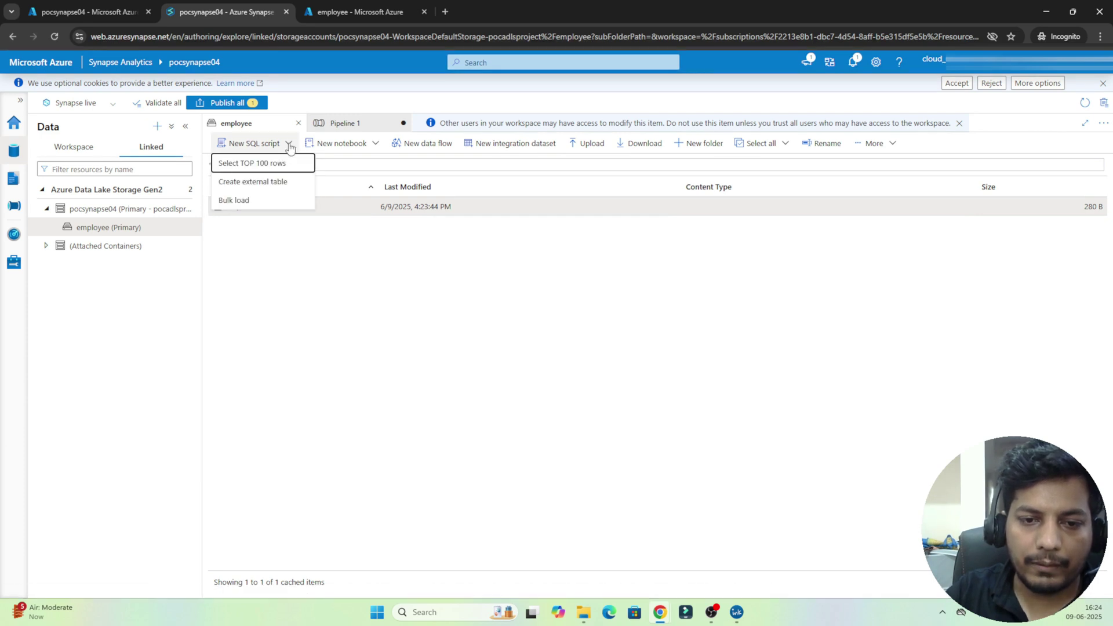
pyautogui.click(253, 164)
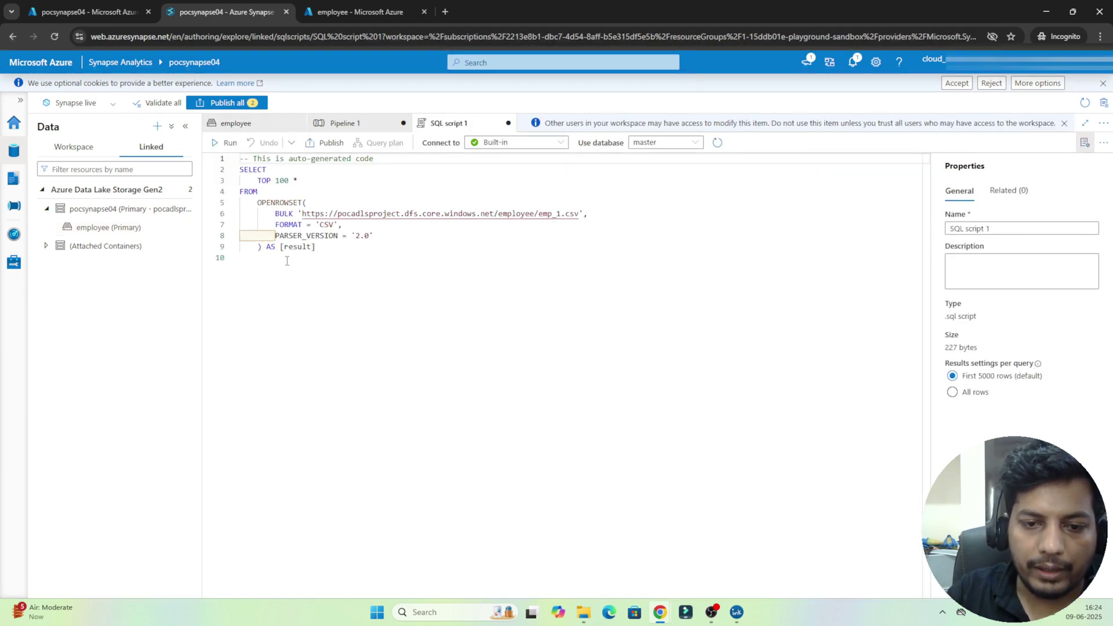
pyautogui.moveTo(286, 261); pyautogui.dragTo(238, 169)
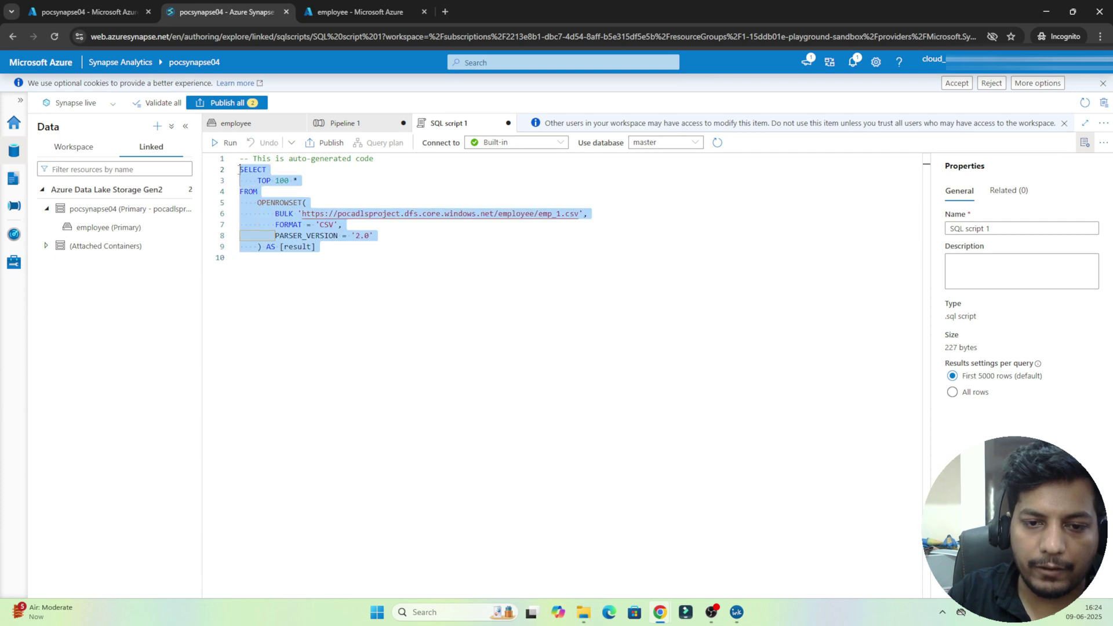
pyautogui.doubleClick(277, 180)
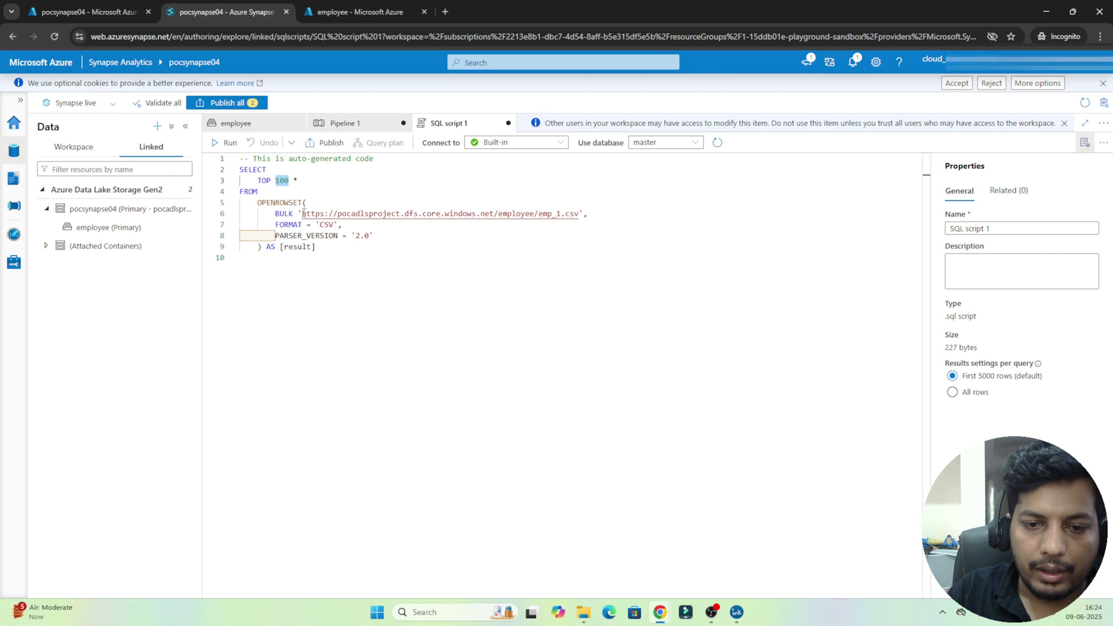
pyautogui.moveTo(303, 213); pyautogui.dragTo(362, 264)
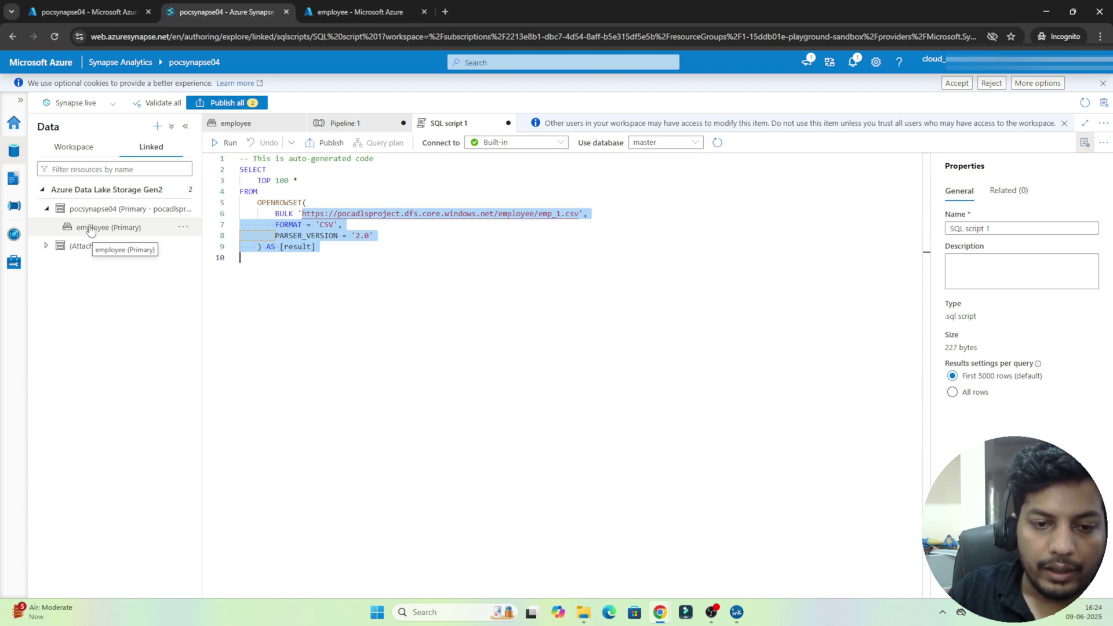
pyautogui.click(279, 262)
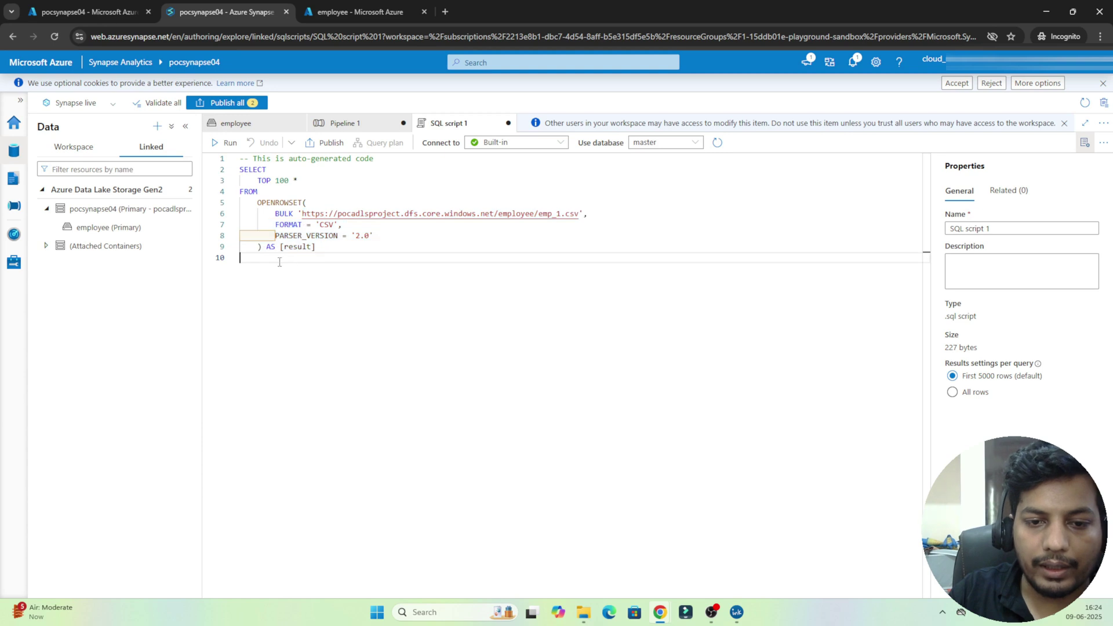
pyautogui.moveTo(319, 246); pyautogui.dragTo(240, 169)
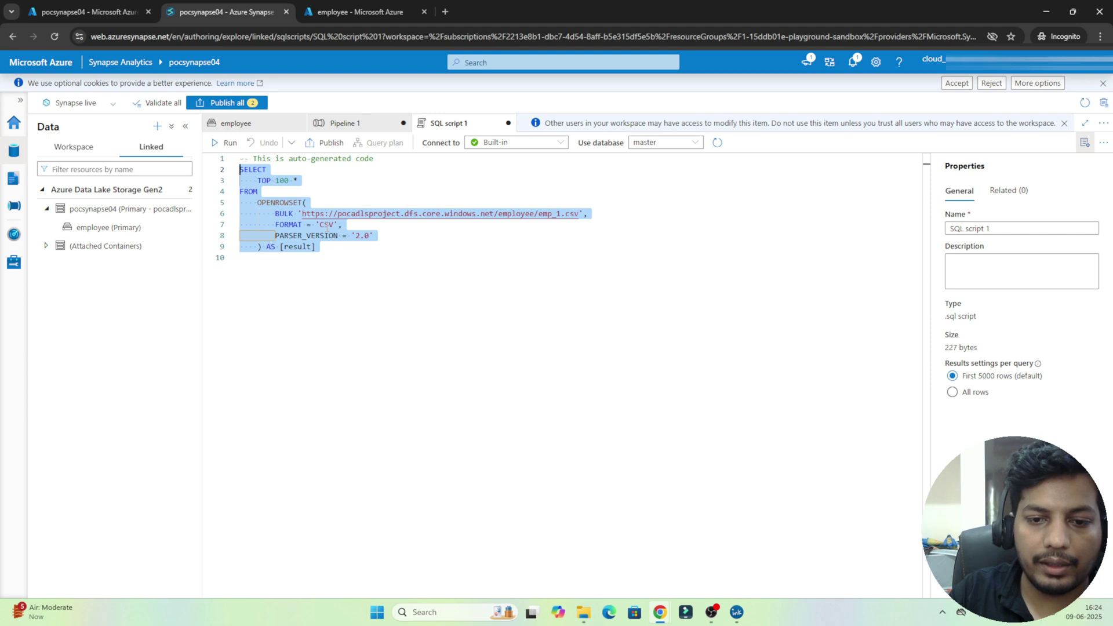
pyautogui.doubleClick(326, 225)
pyautogui.moveTo(273, 258); pyautogui.dragTo(241, 174)
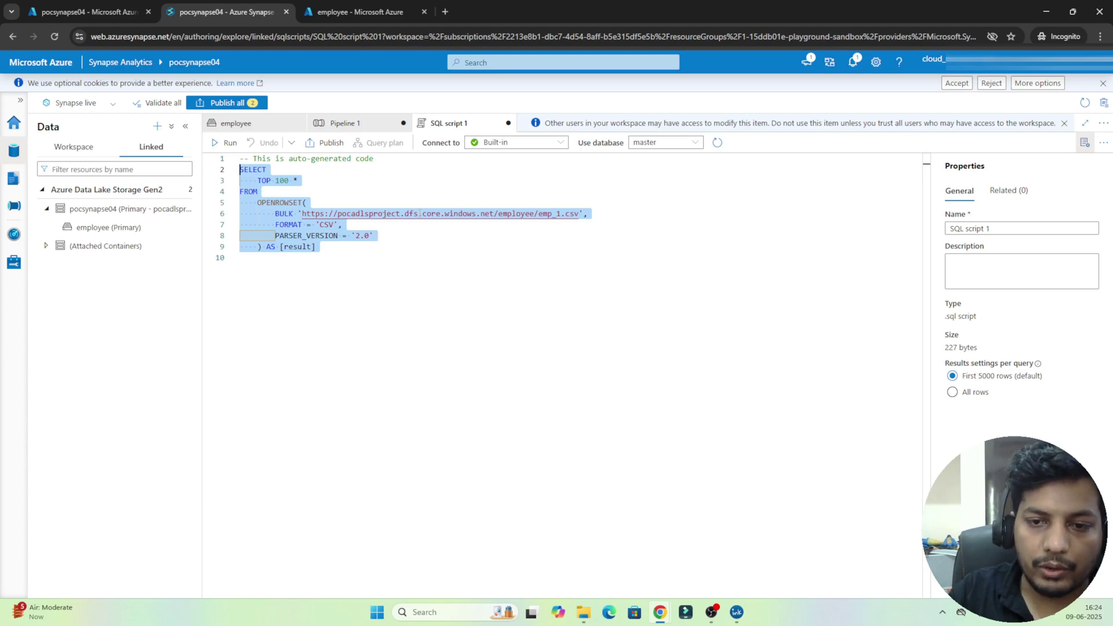
pyautogui.click(503, 145)
pyautogui.click(505, 145)
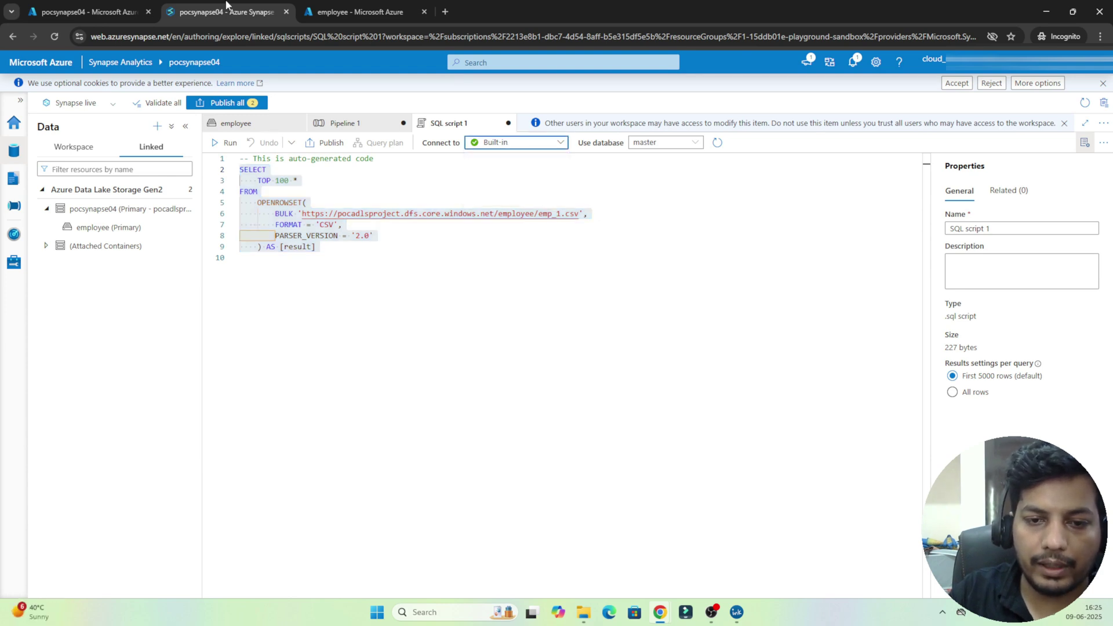
# Step: Glance at the workspace overview and employee container in the Azure portal, then return to SQL script 1
pyautogui.click(53, 5)
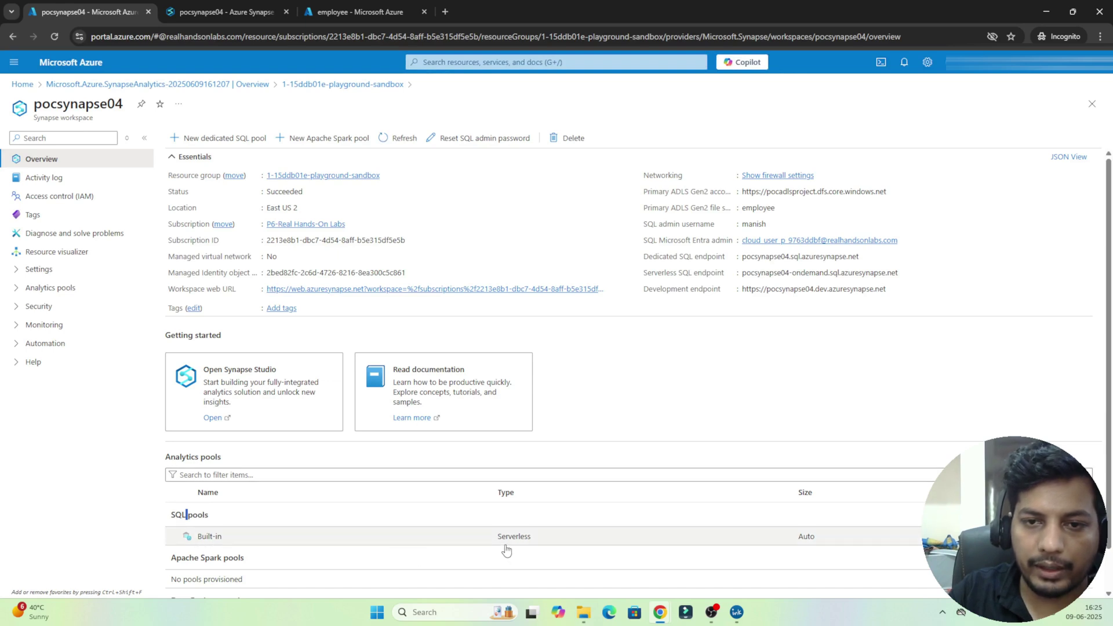
pyautogui.click(364, 10)
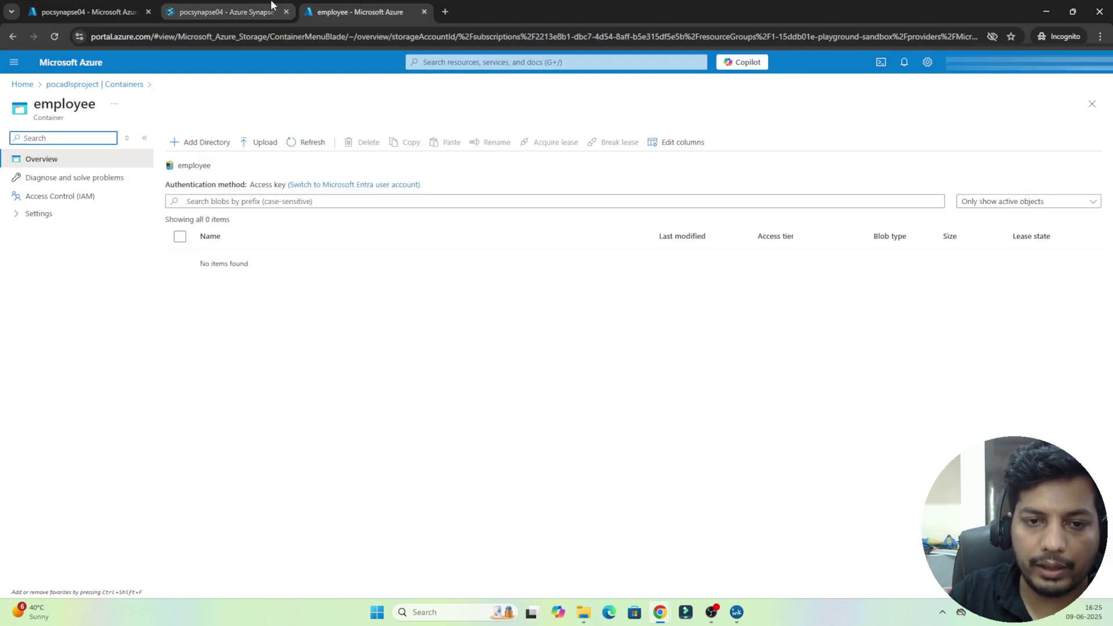
pyautogui.click(272, 4)
pyautogui.click(371, 286)
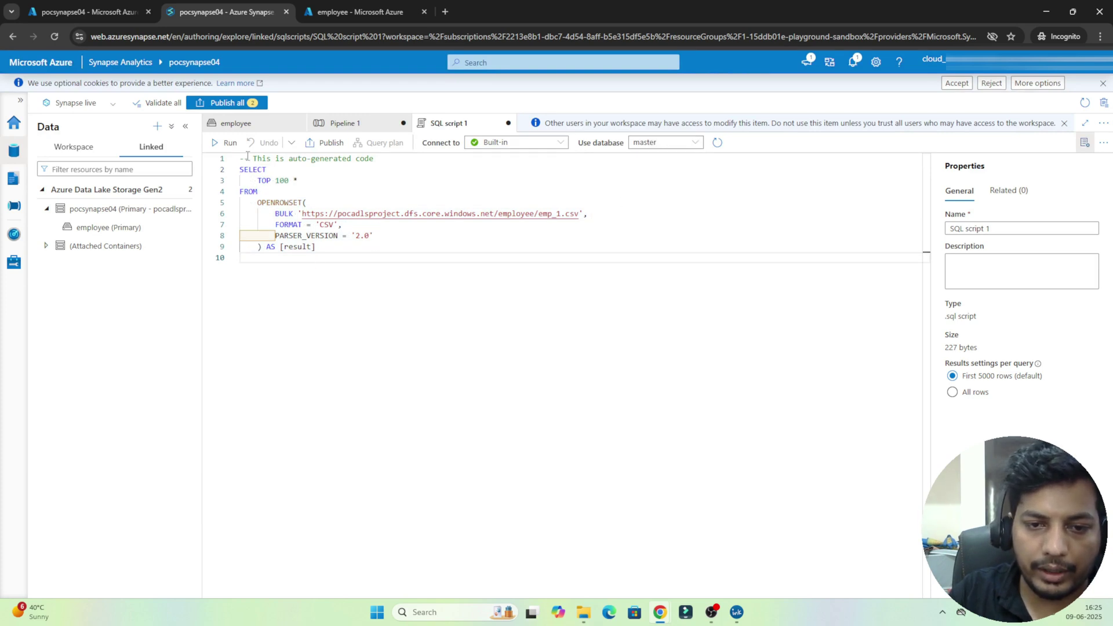
# Step: Run the query, returning columns C1–C6 with headers as row one, and highlight SELECT, TOP 100, FORMAT 'CSV'
pyautogui.click(225, 142)
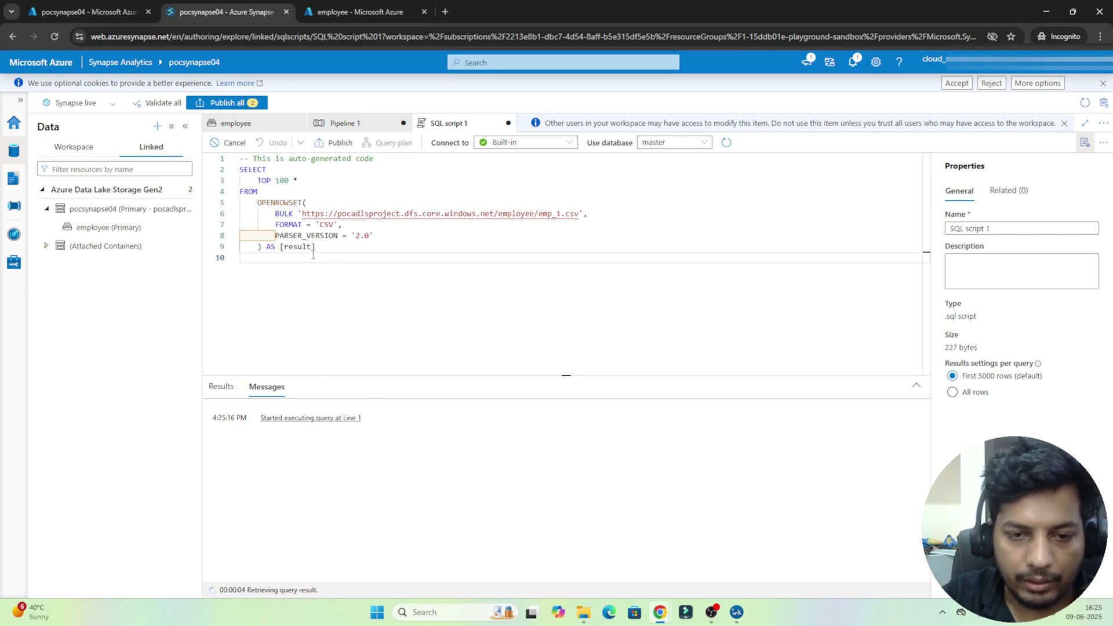
pyautogui.doubleClick(253, 170)
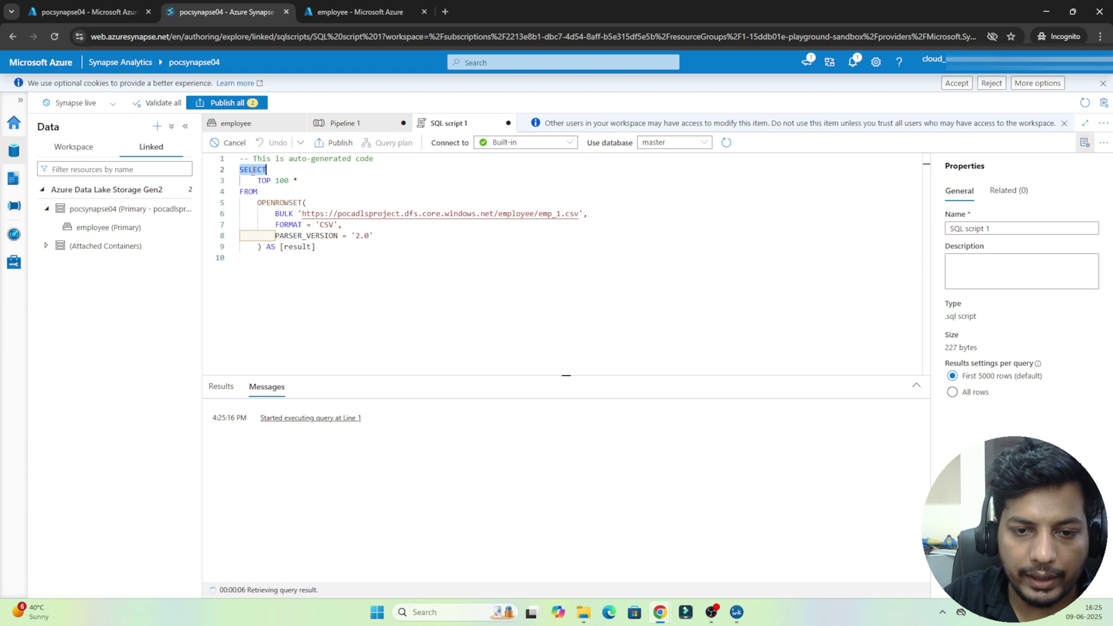
pyautogui.doubleClick(282, 181)
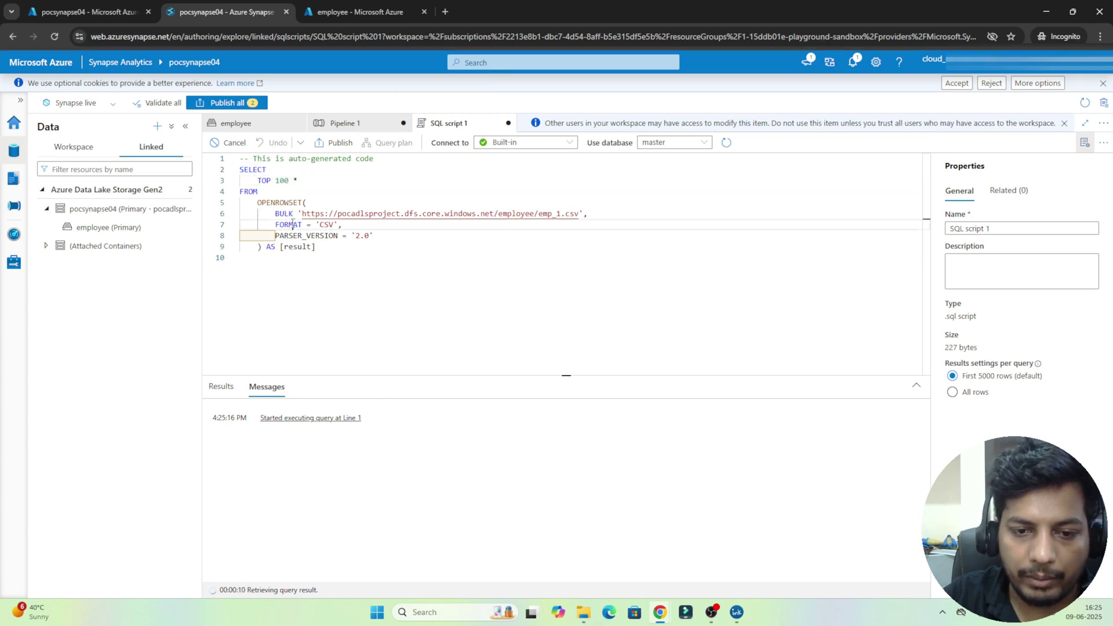
pyautogui.doubleClick(293, 224)
pyautogui.click(328, 226)
pyautogui.doubleClick(329, 226)
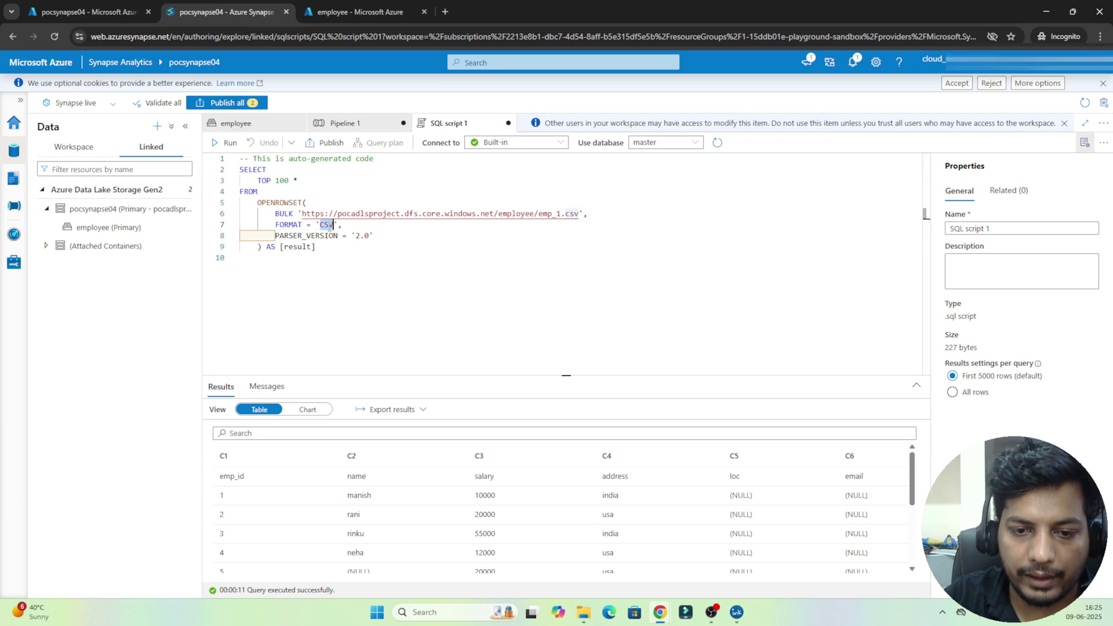
# Step: Highlight the BULK file path and PARSER_VERSION line, then select the whole script
pyautogui.doubleClick(284, 213)
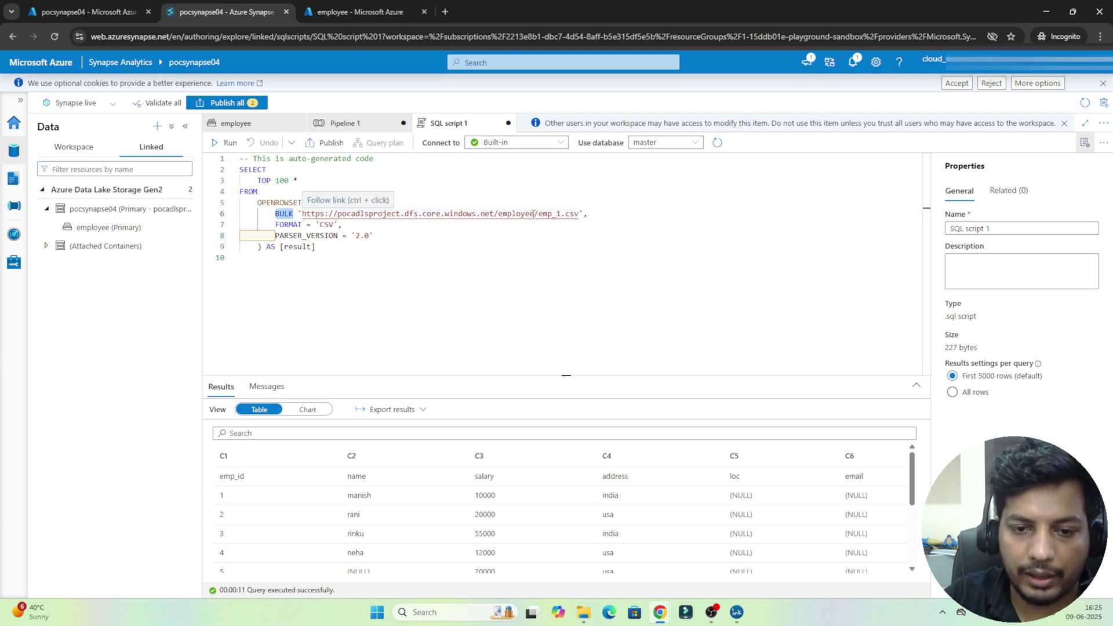
pyautogui.click(337, 235)
pyautogui.hotkey('shift', 'Home')
pyautogui.hotkey('shift', 'Home')
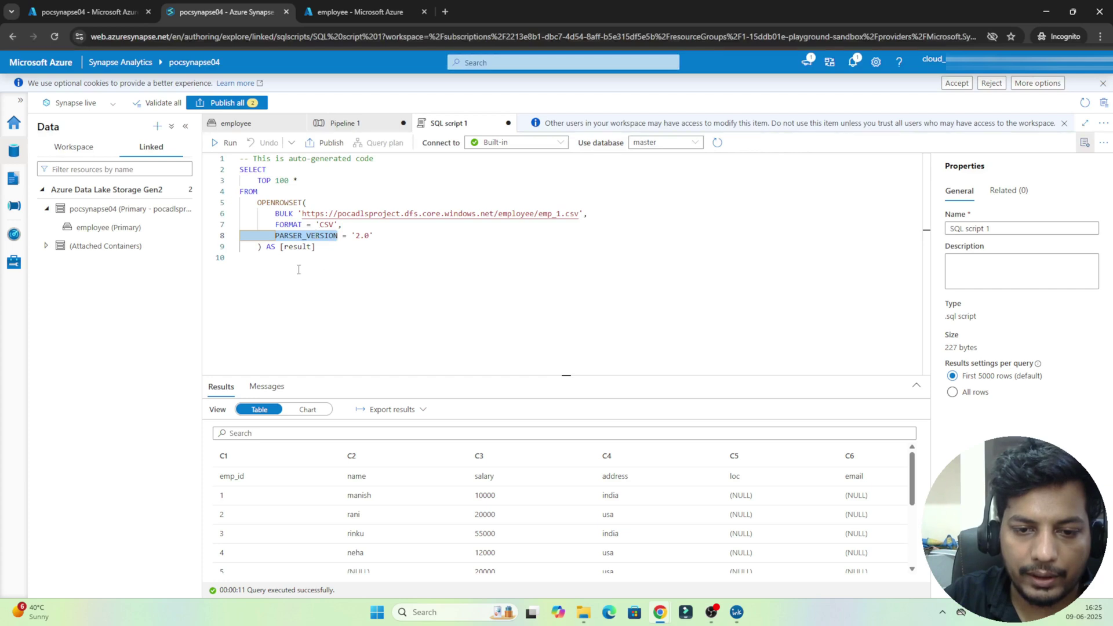
pyautogui.click(298, 270)
pyautogui.hotkey('ctrl', 'a')
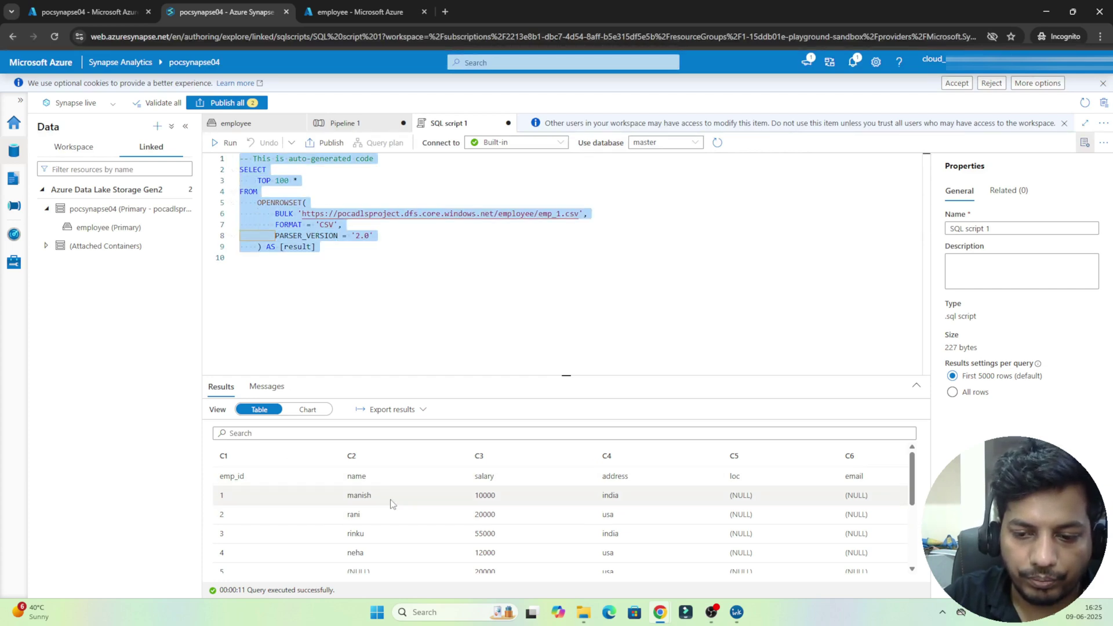
# Step: Add HEADER_ROW = TRUE after PARSER_VERSION = '2.0' and rerun the query
pyautogui.click(383, 235)
pyautogui.write(',')
pyautogui.press('Return')
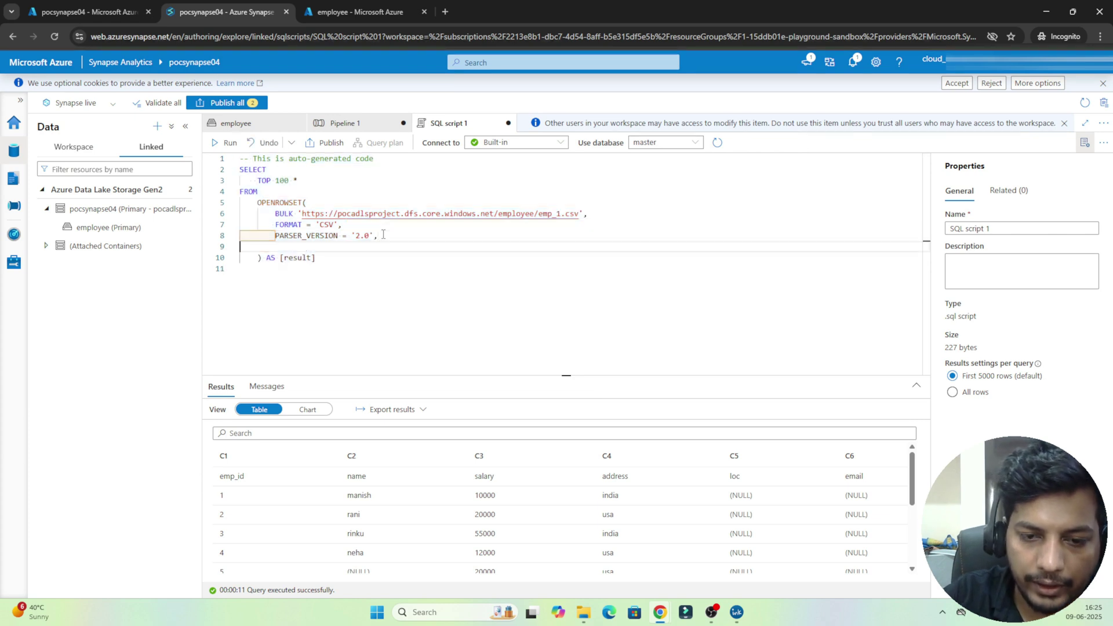
pyautogui.write('head')
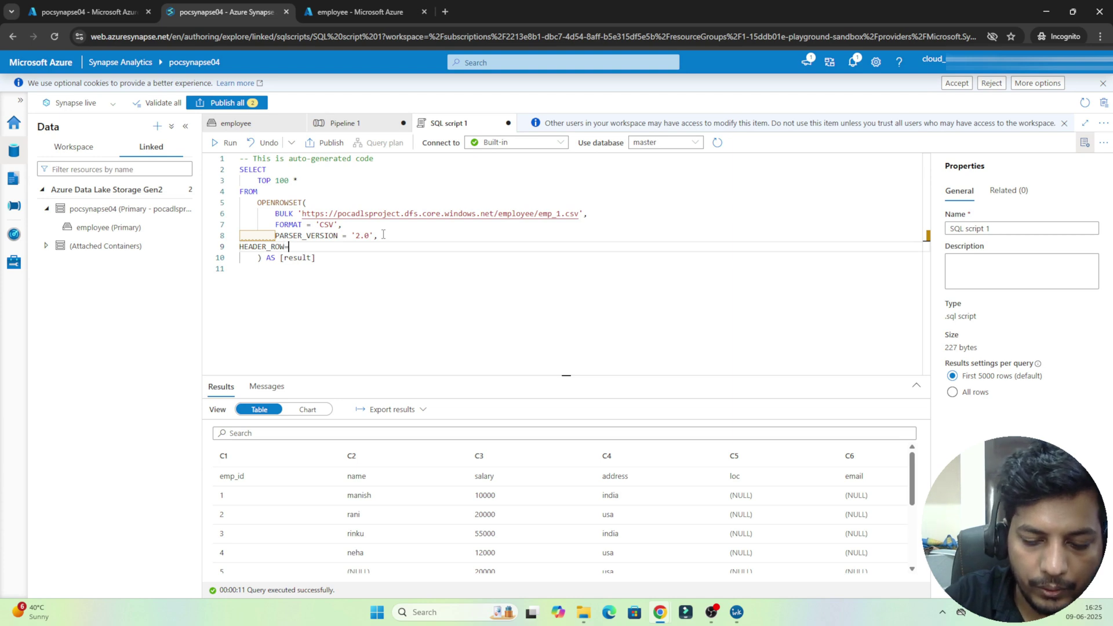
pyautogui.write('rue')
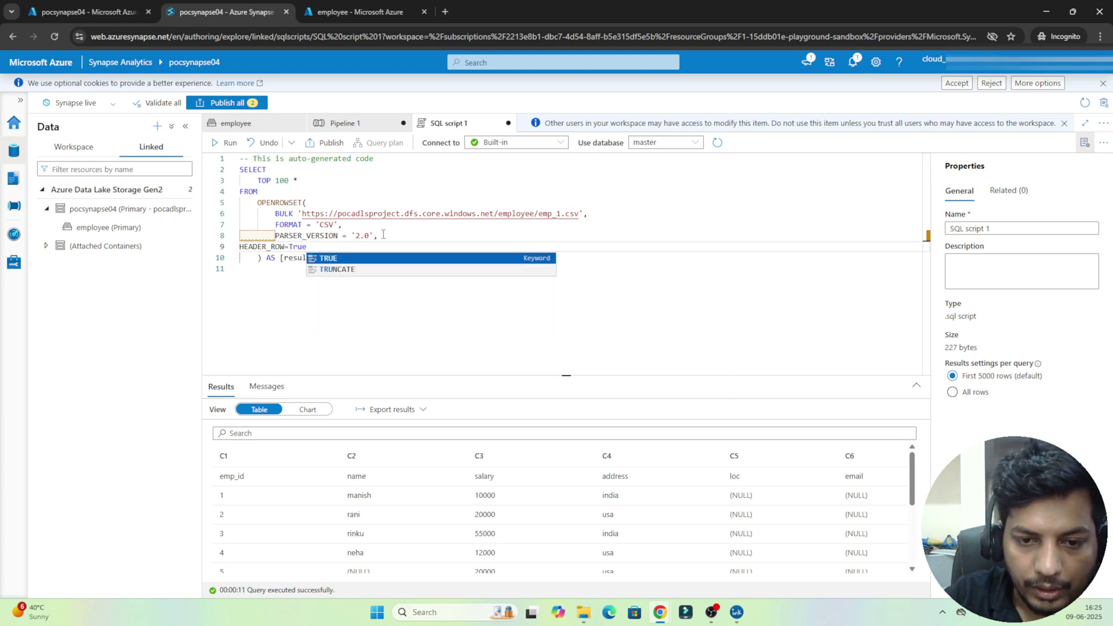
pyautogui.click(376, 259)
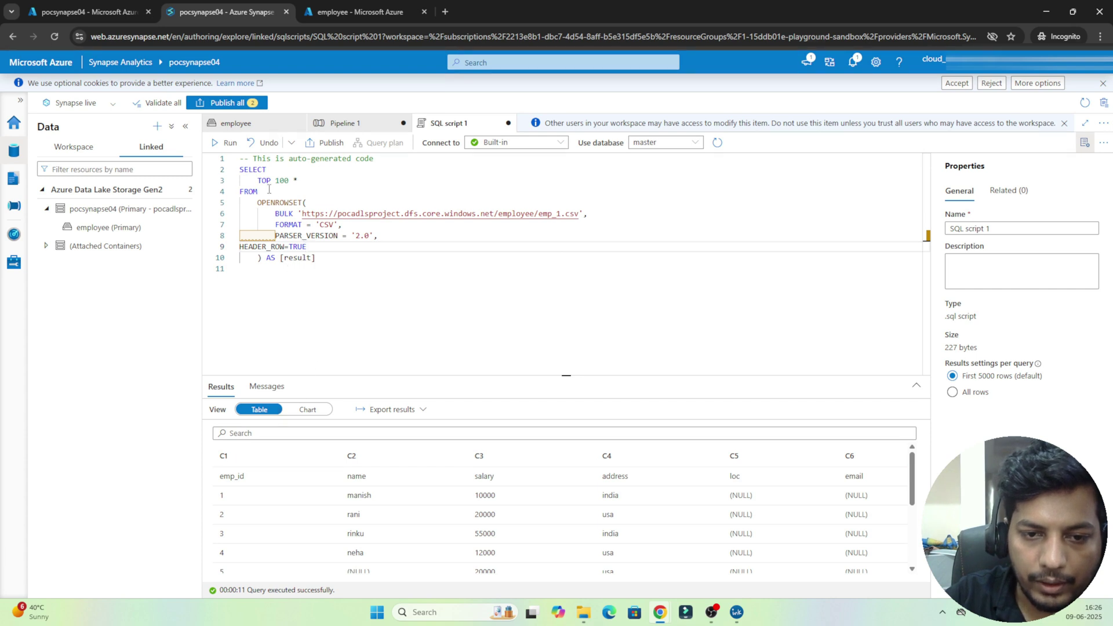
pyautogui.click(223, 142)
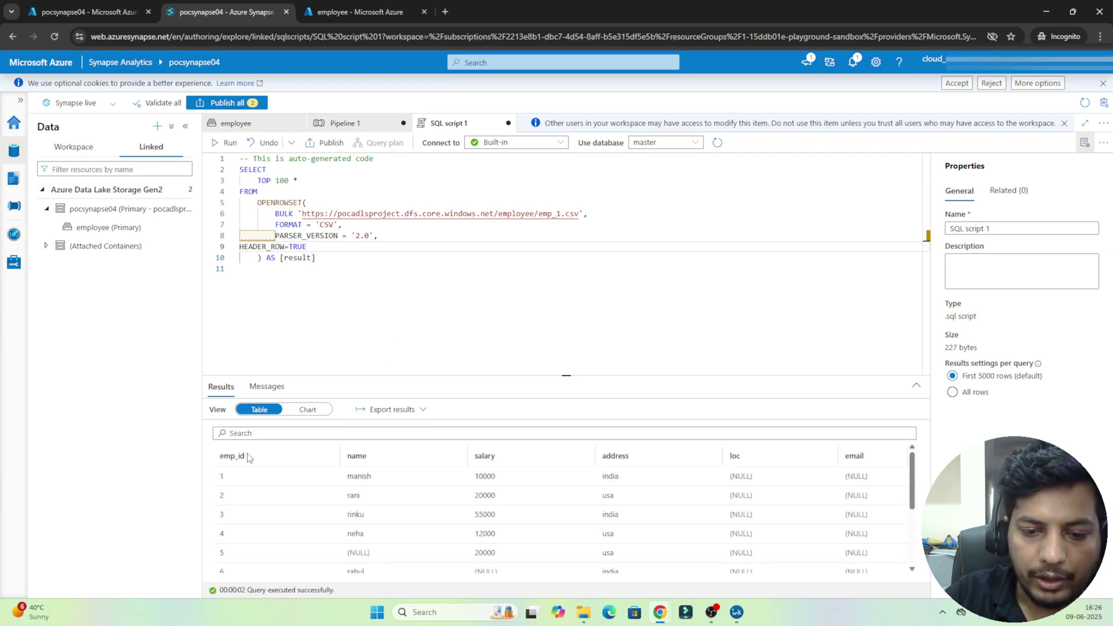
# Step: Mark the query body from TOP down to the alias, then clear the highlight
pyautogui.click(350, 273)
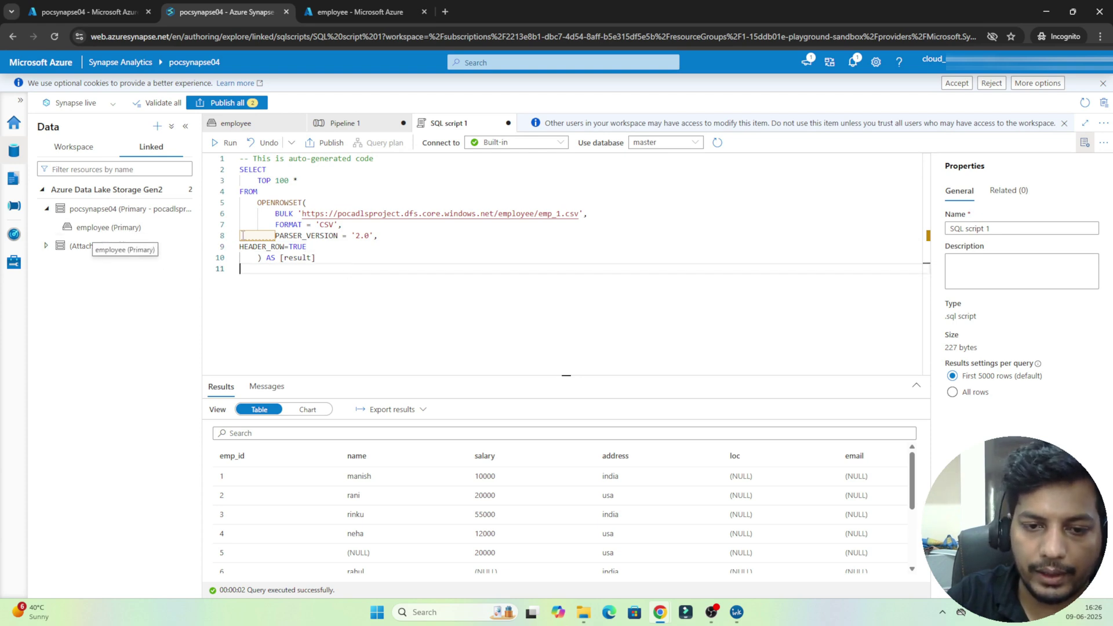
pyautogui.moveTo(315, 270); pyautogui.dragTo(225, 185)
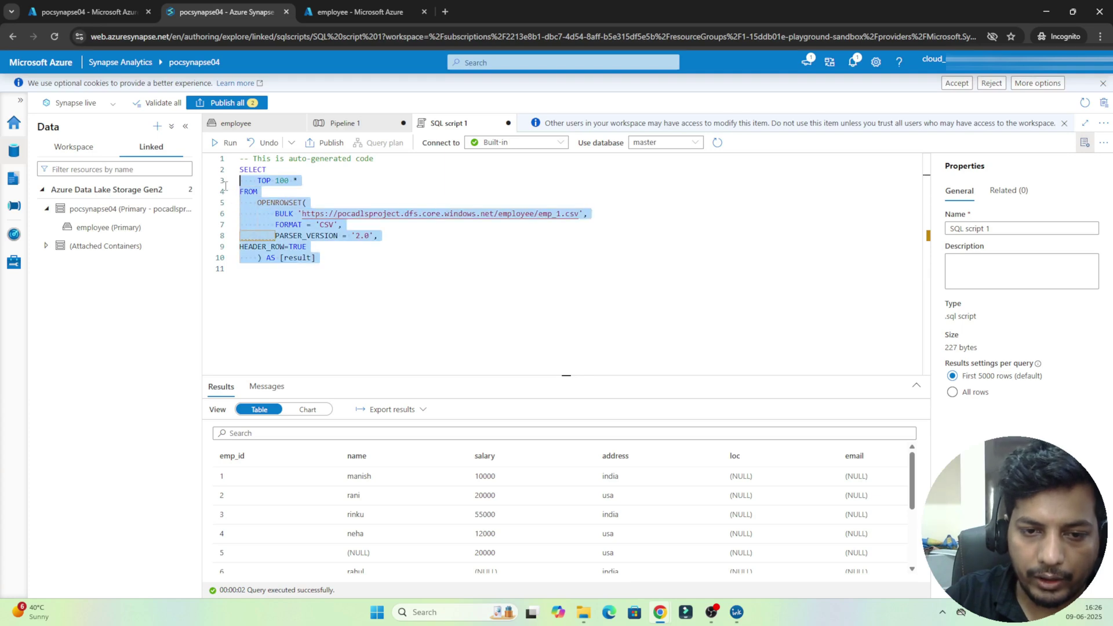
pyautogui.click(455, 201)
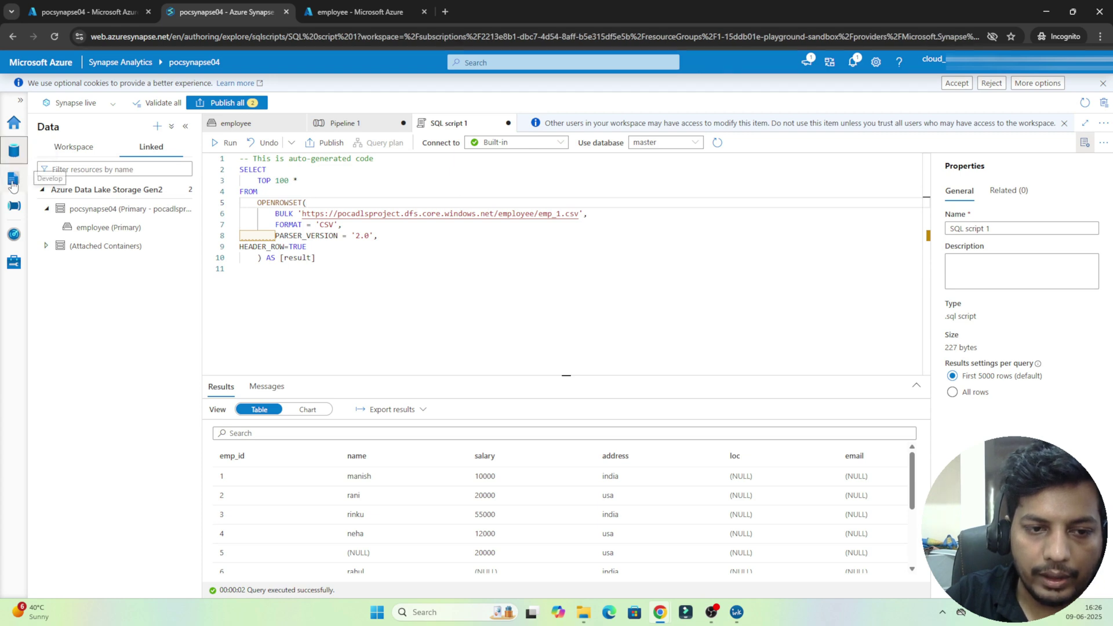
# Step: Peek at the Develop hub's new-resource menu, then open the employee container and its New notebook options
pyautogui.click(13, 182)
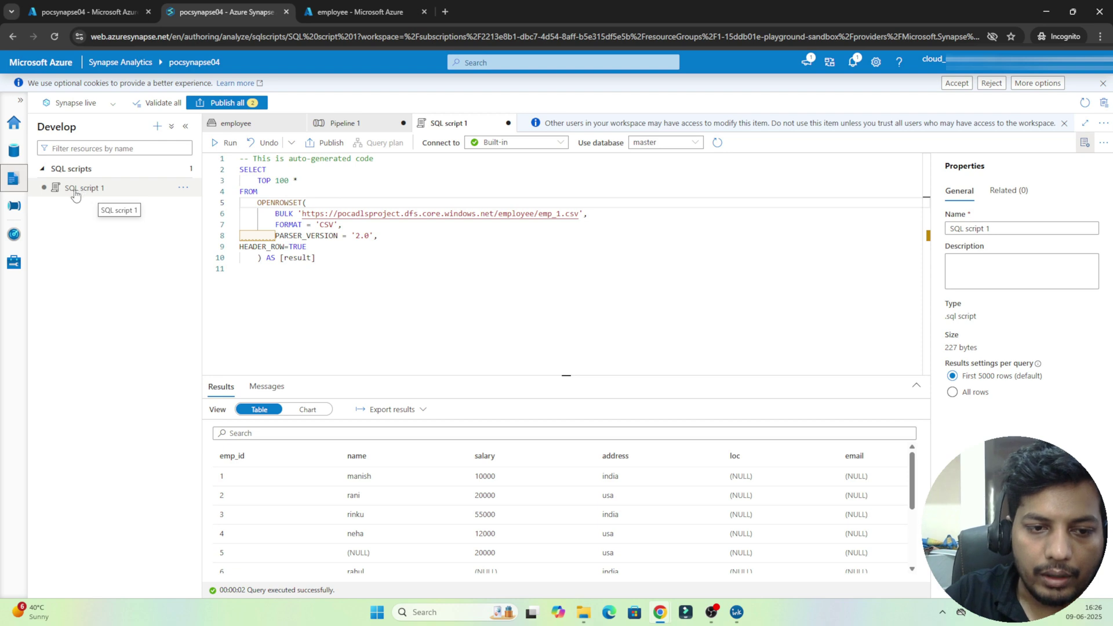
pyautogui.click(157, 127)
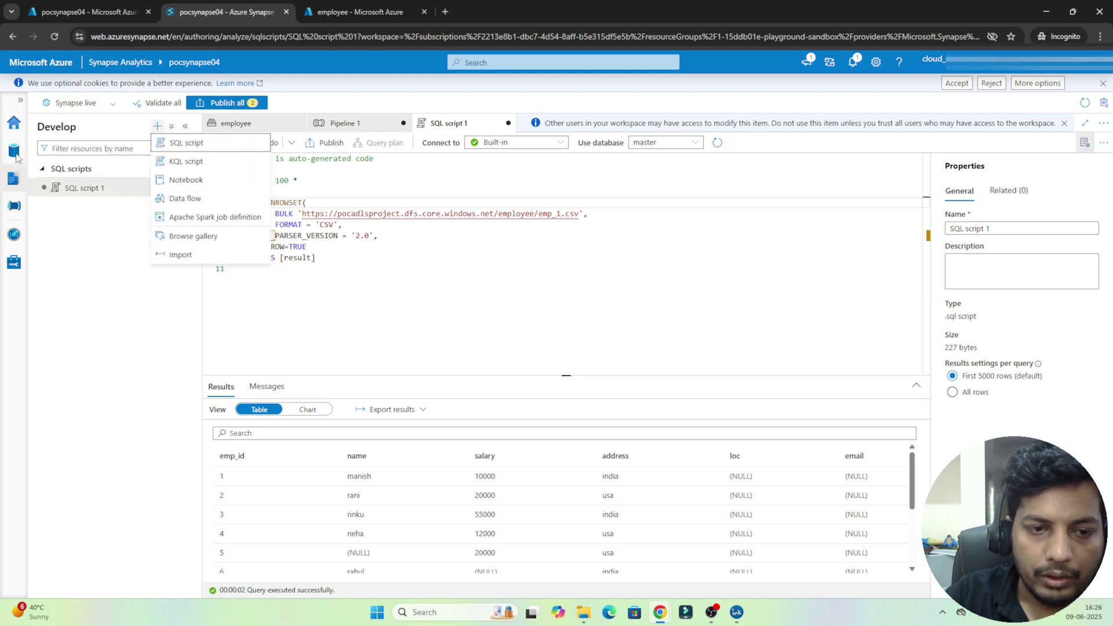
pyautogui.click(15, 153)
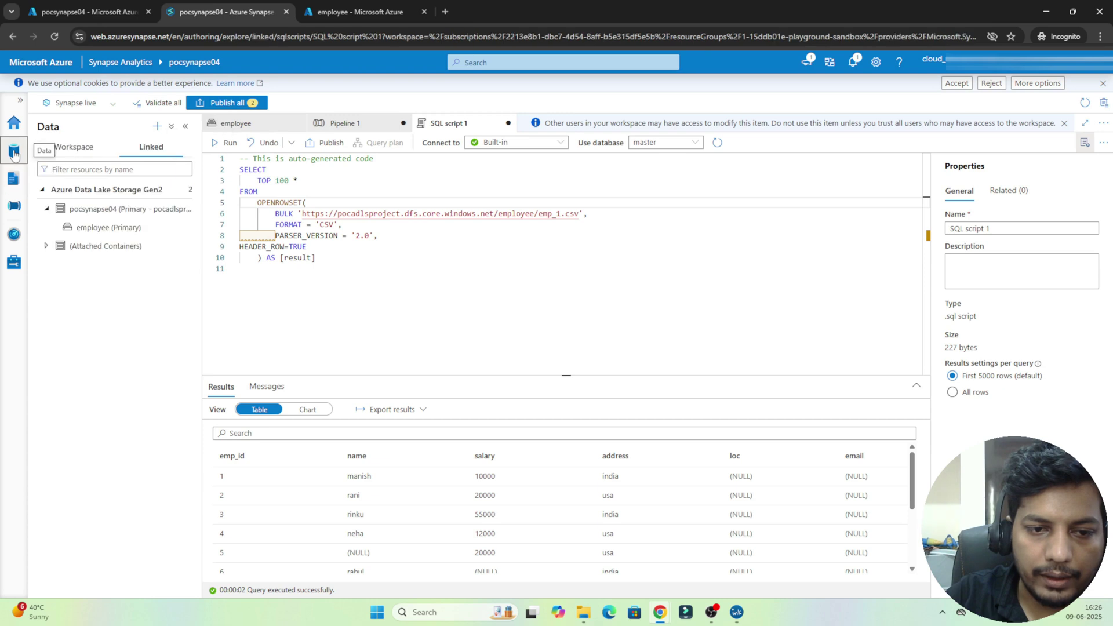
pyautogui.click(96, 228)
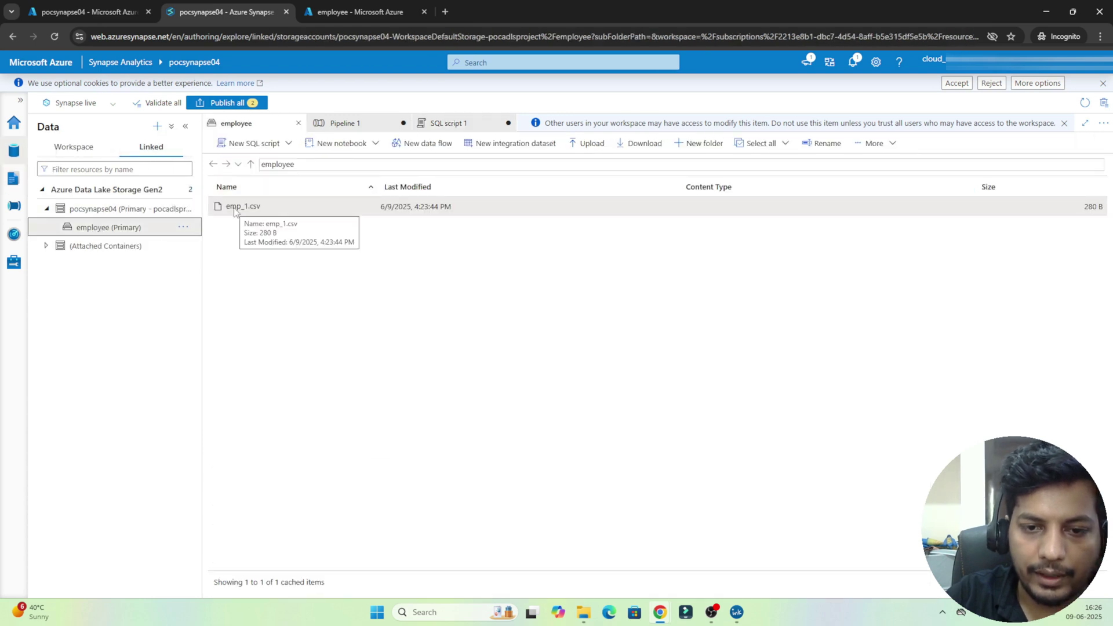
pyautogui.click(358, 146)
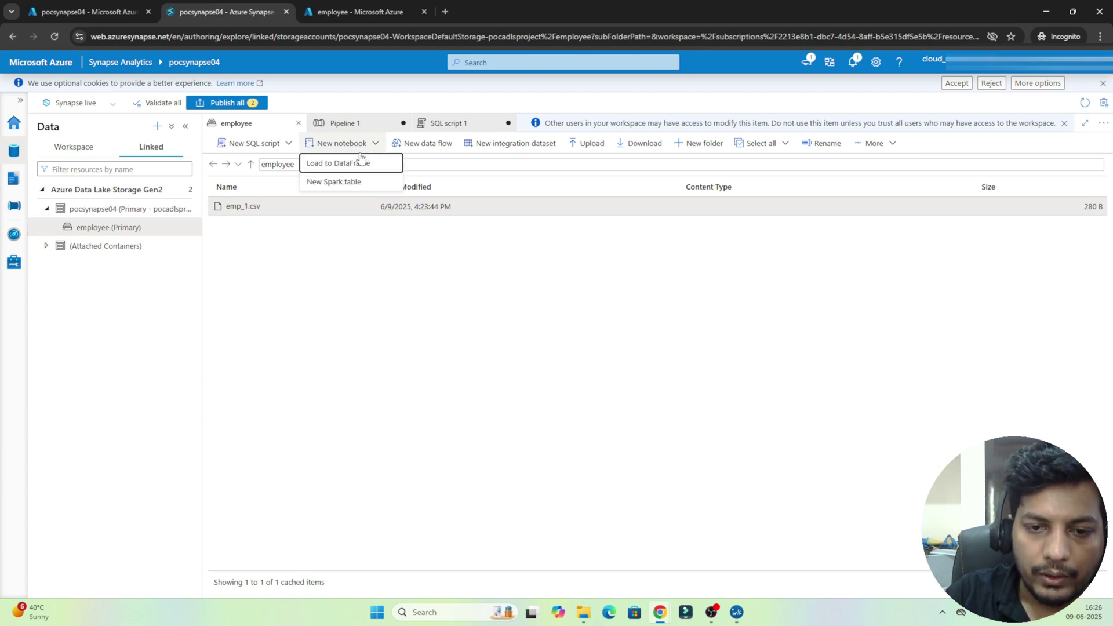
pyautogui.click(328, 166)
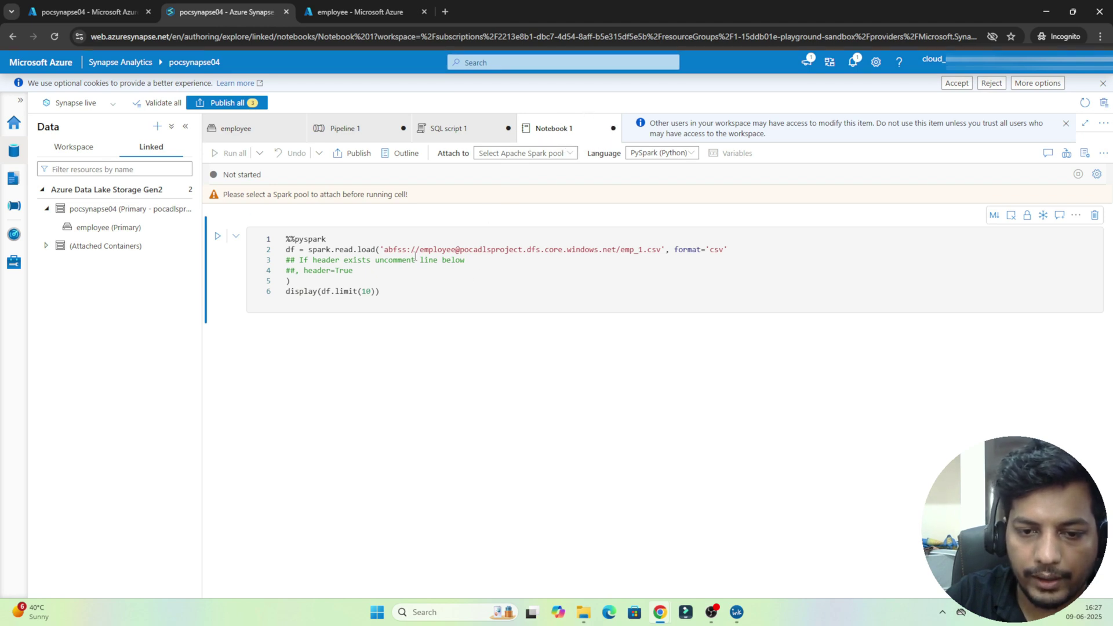
pyautogui.click(412, 259)
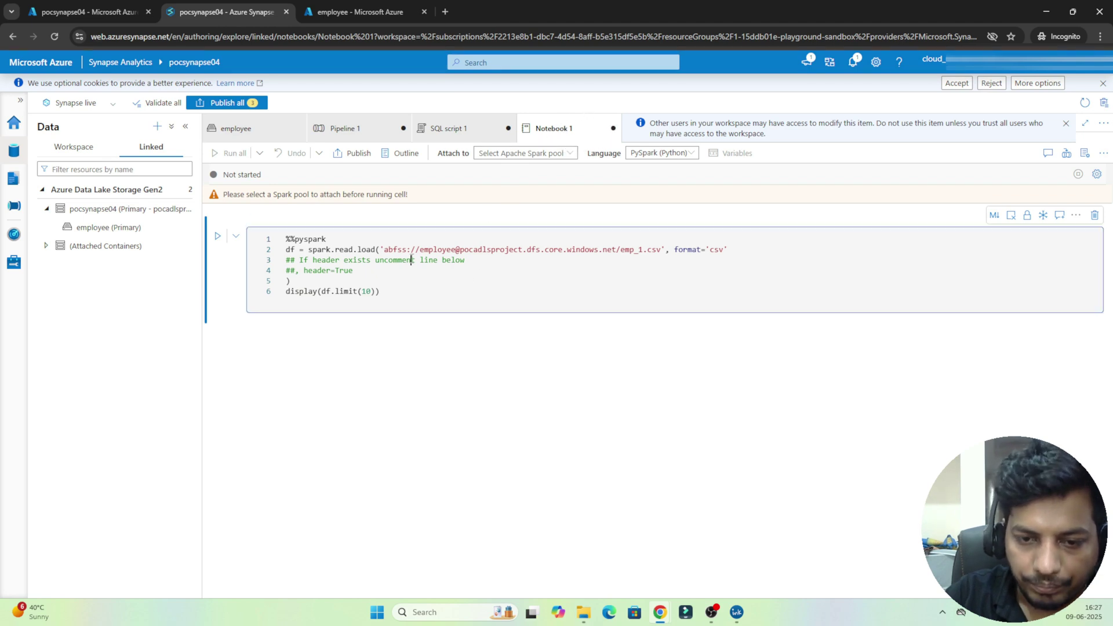
pyautogui.doubleClick(292, 250)
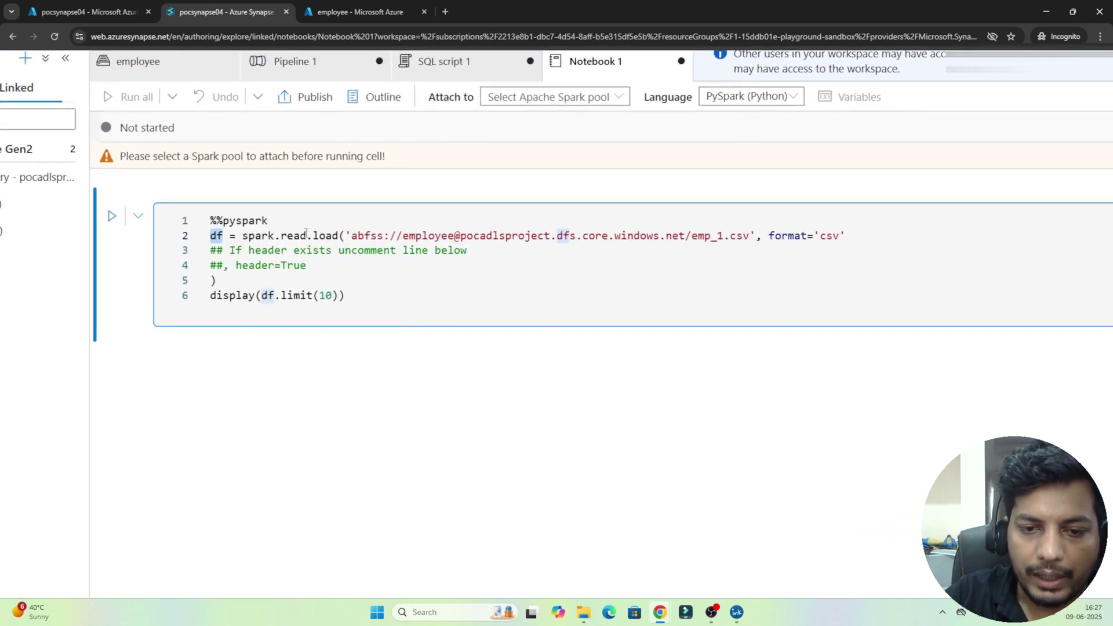
pyautogui.doubleClick(324, 234)
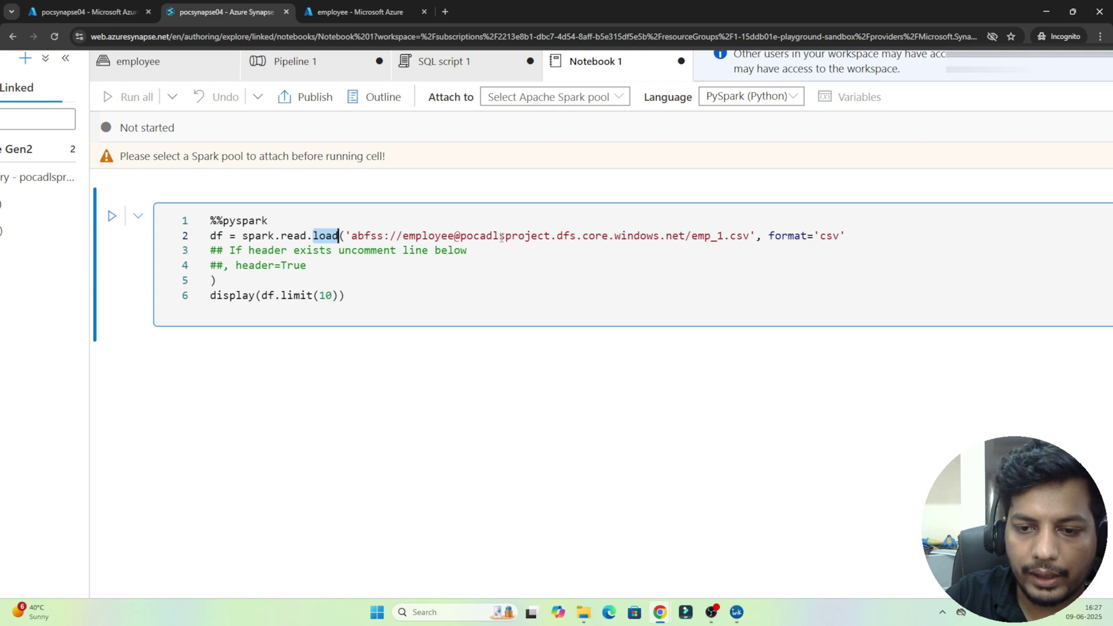
pyautogui.moveTo(501, 235); pyautogui.dragTo(749, 235)
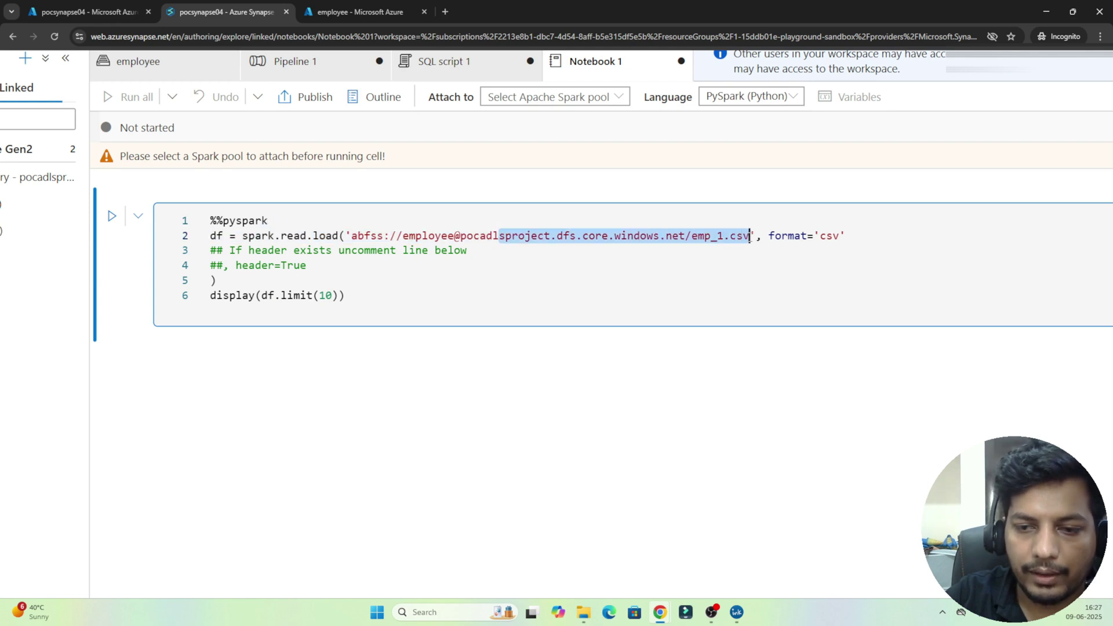
pyautogui.doubleClick(830, 236)
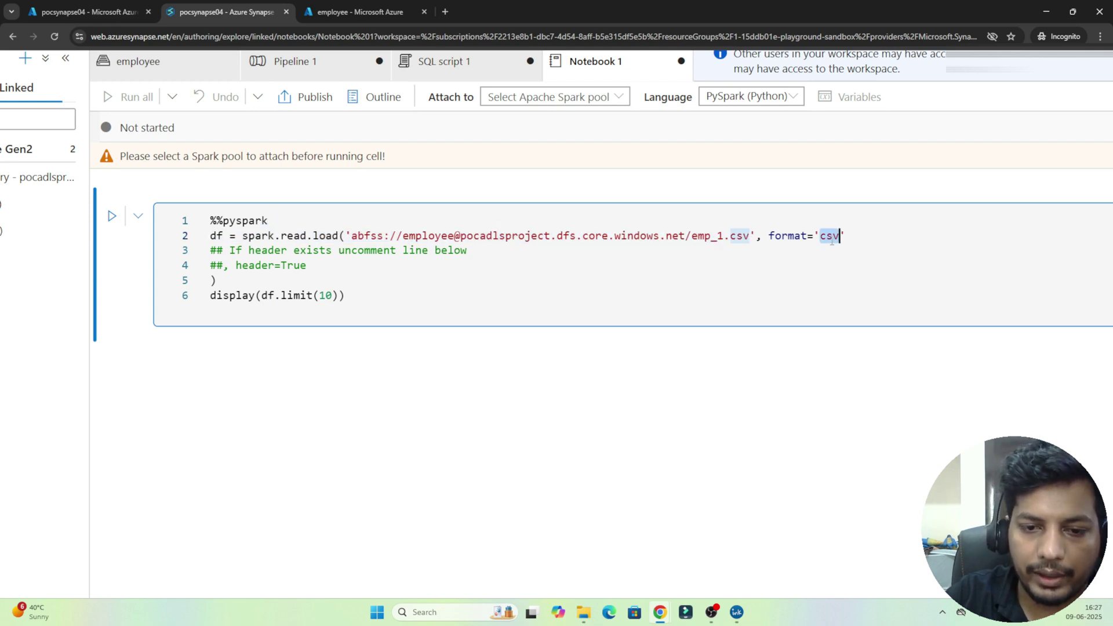
pyautogui.click(266, 284)
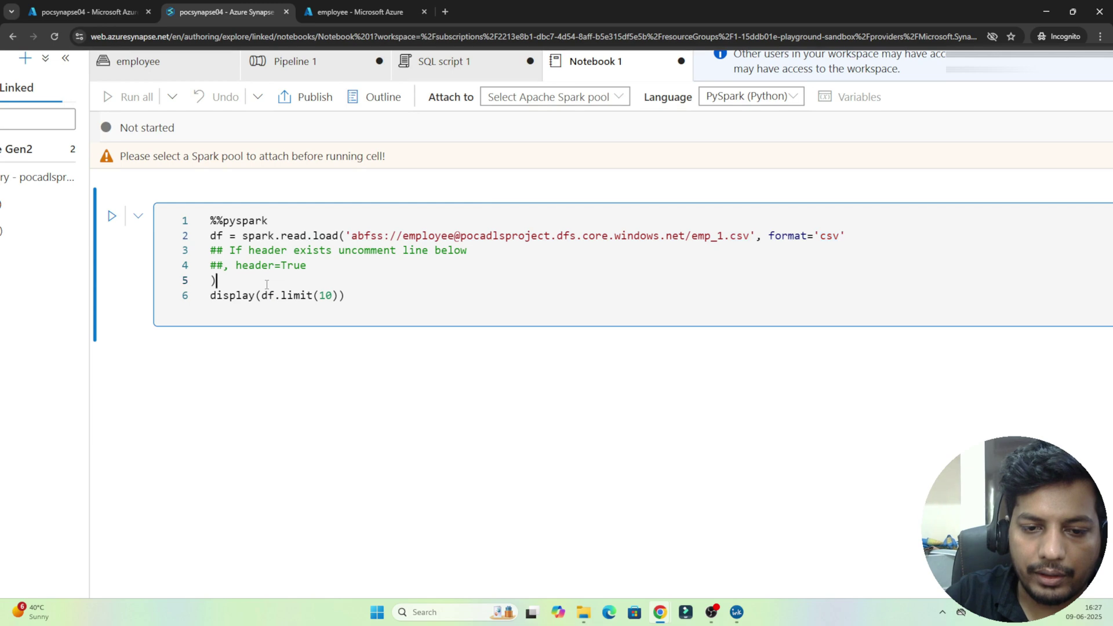
pyautogui.hotkey('ctrl', '-')
pyautogui.hotkey('ctrl', '-')
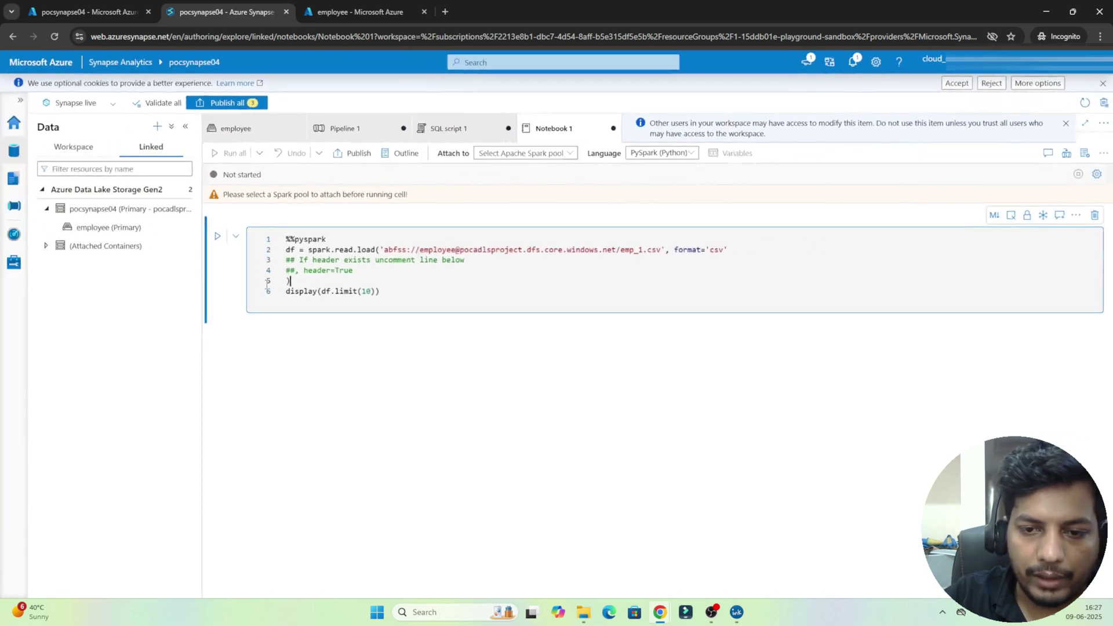
pyautogui.click(364, 261)
pyautogui.hotkey('ctrl', 'Left')
pyautogui.hotkey('ctrl', 'Left')
pyautogui.hotkey('ctrl', 'Left')
pyautogui.hotkey('shift', 'End')
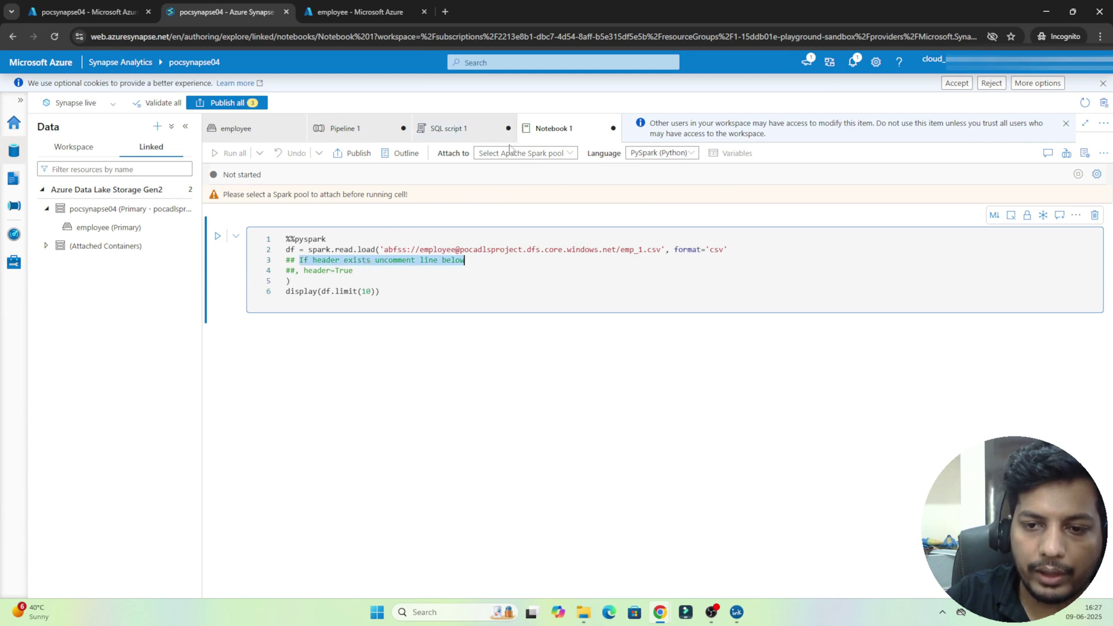
pyautogui.click(509, 152)
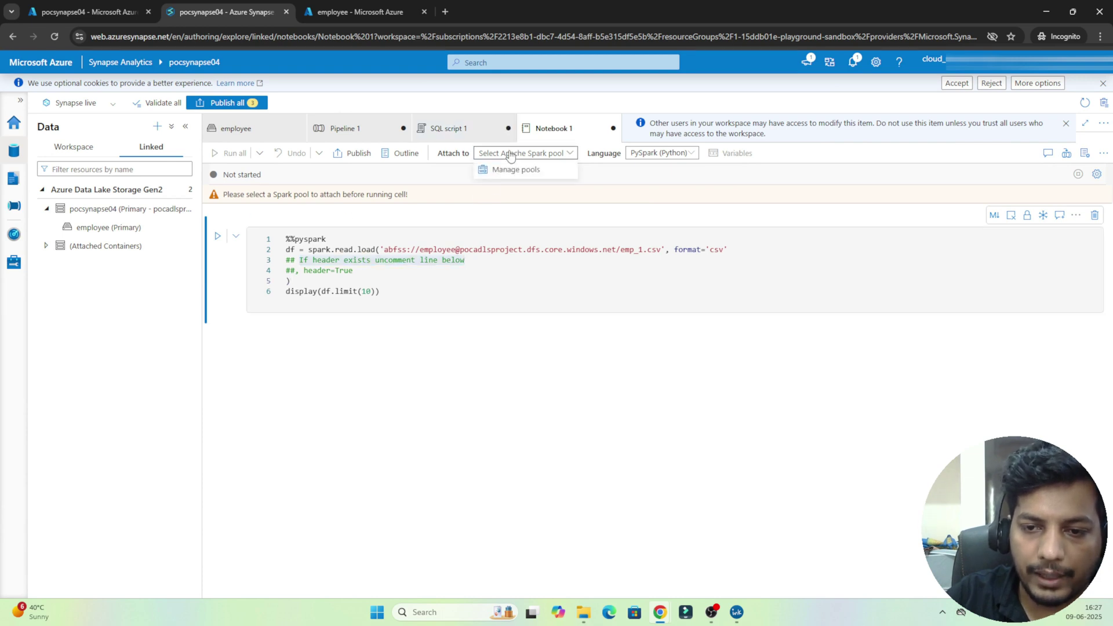
pyautogui.click(561, 157)
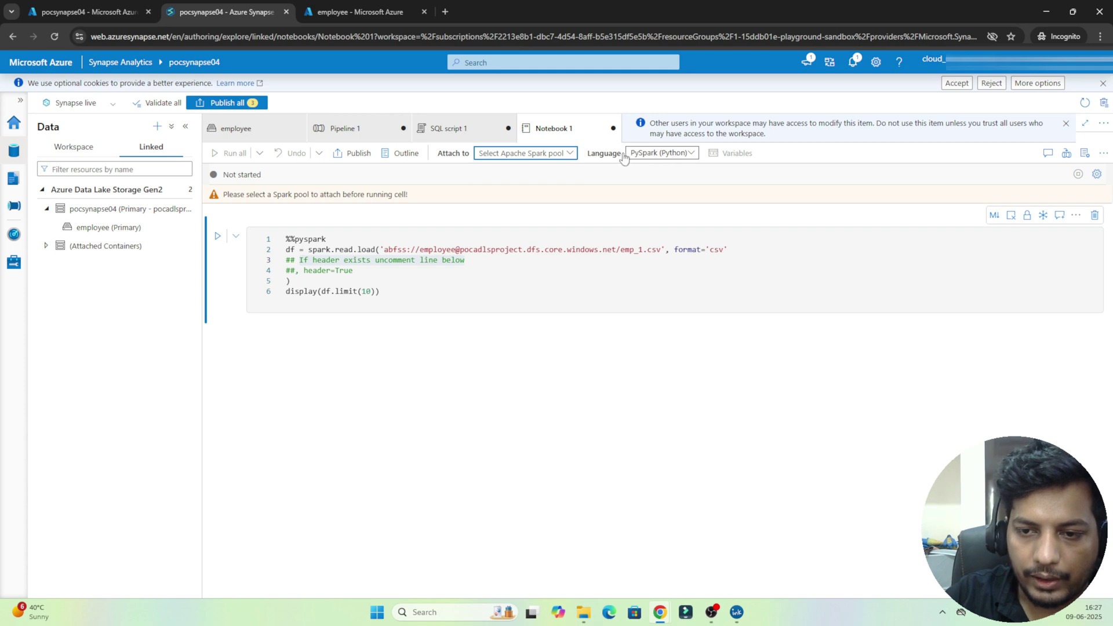
pyautogui.click(659, 154)
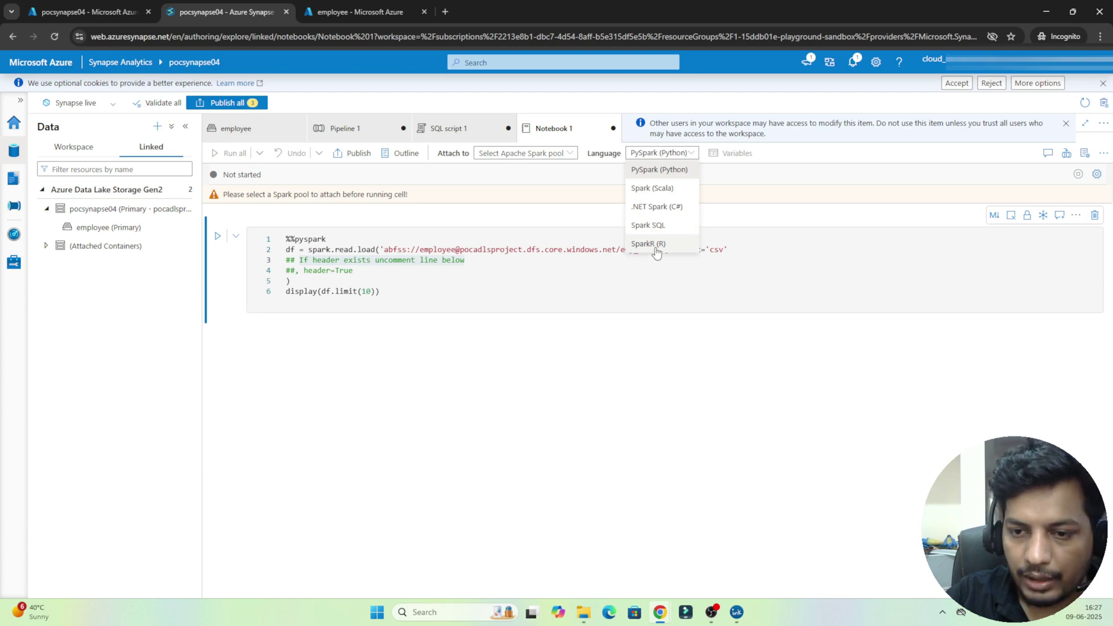
pyautogui.click(396, 284)
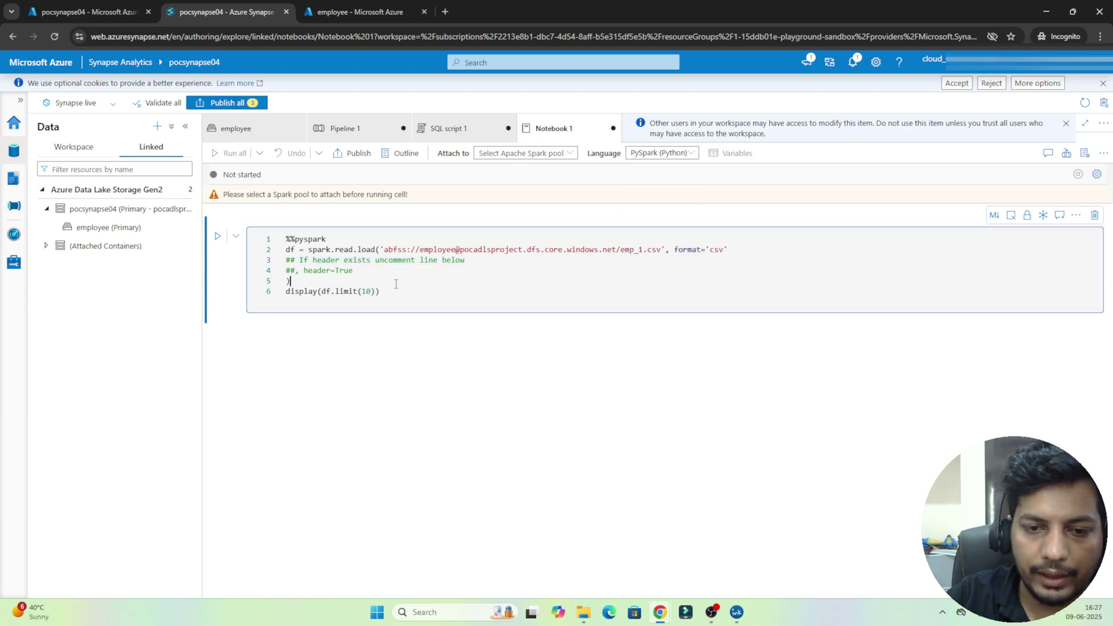
pyautogui.moveTo(394, 292); pyautogui.dragTo(268, 237)
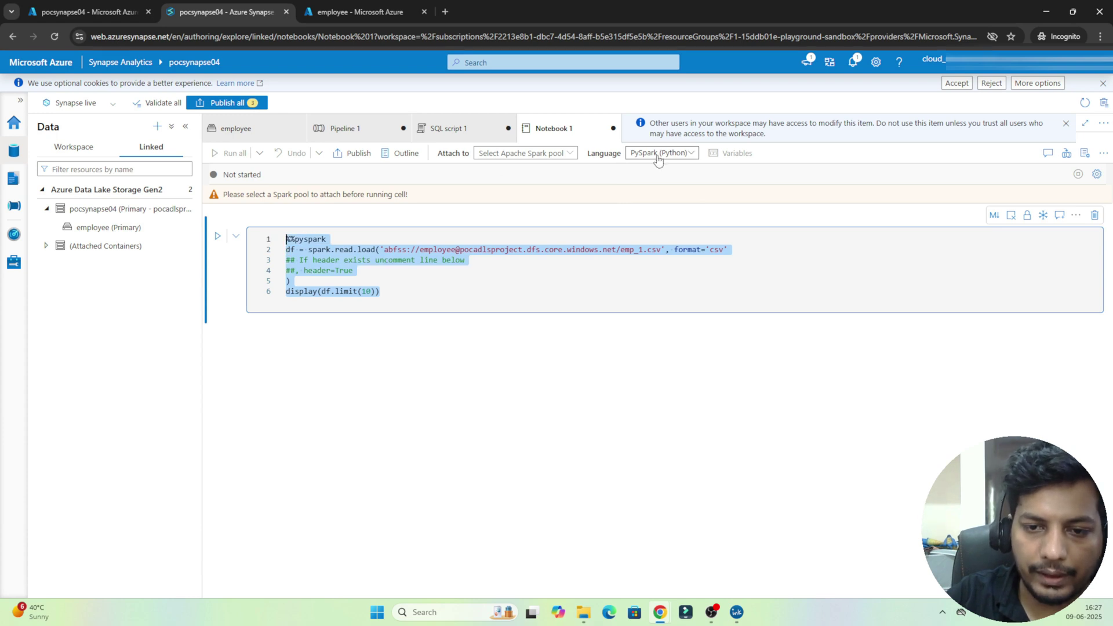
pyautogui.click(512, 155)
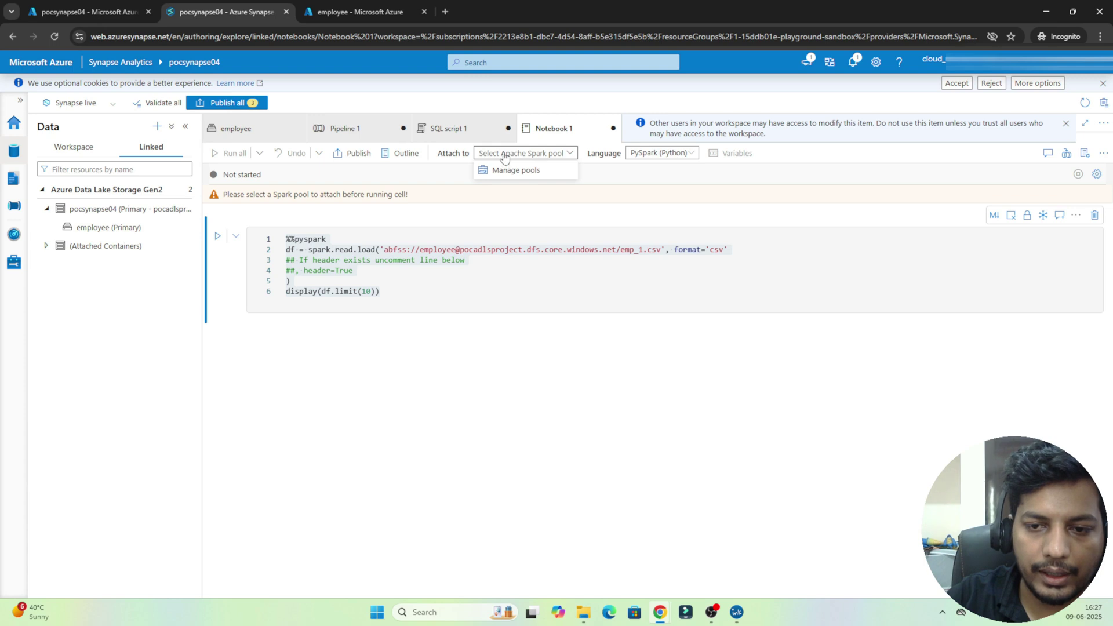
pyautogui.click(505, 155)
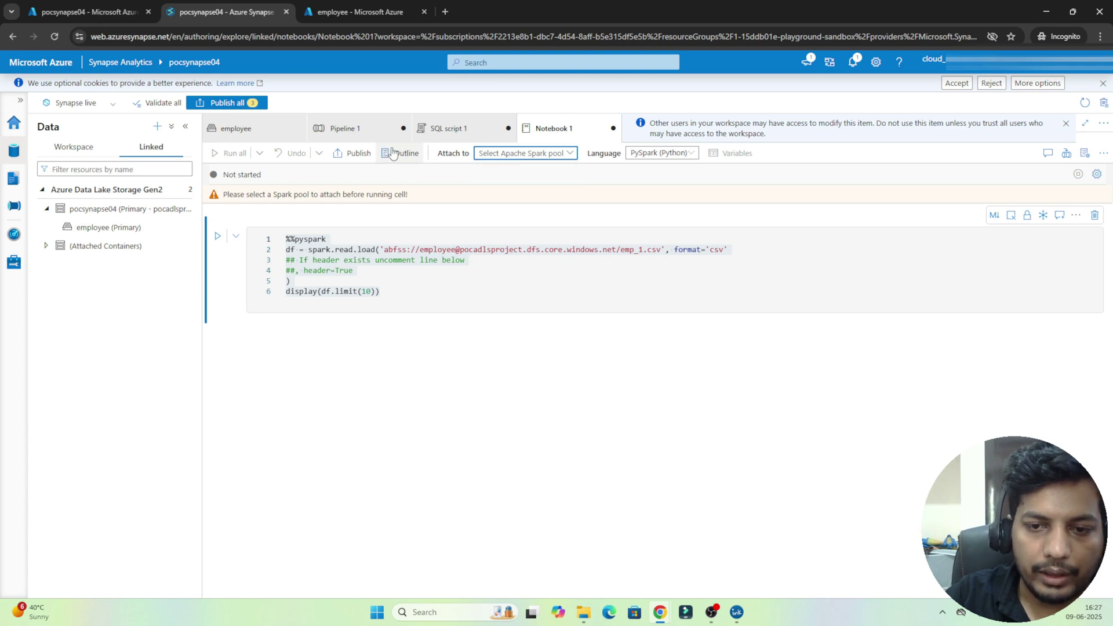
pyautogui.click(448, 131)
pyautogui.click(549, 132)
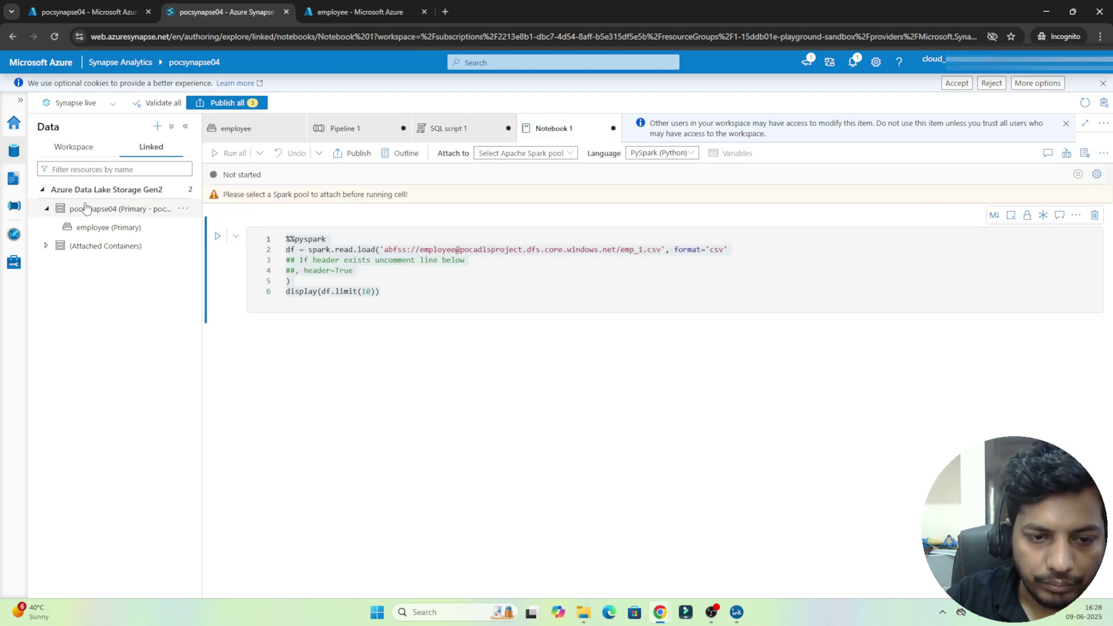
# Step: From the Develop hub's + menu, add a new empty data flow named Dataflow1
pyautogui.click(14, 179)
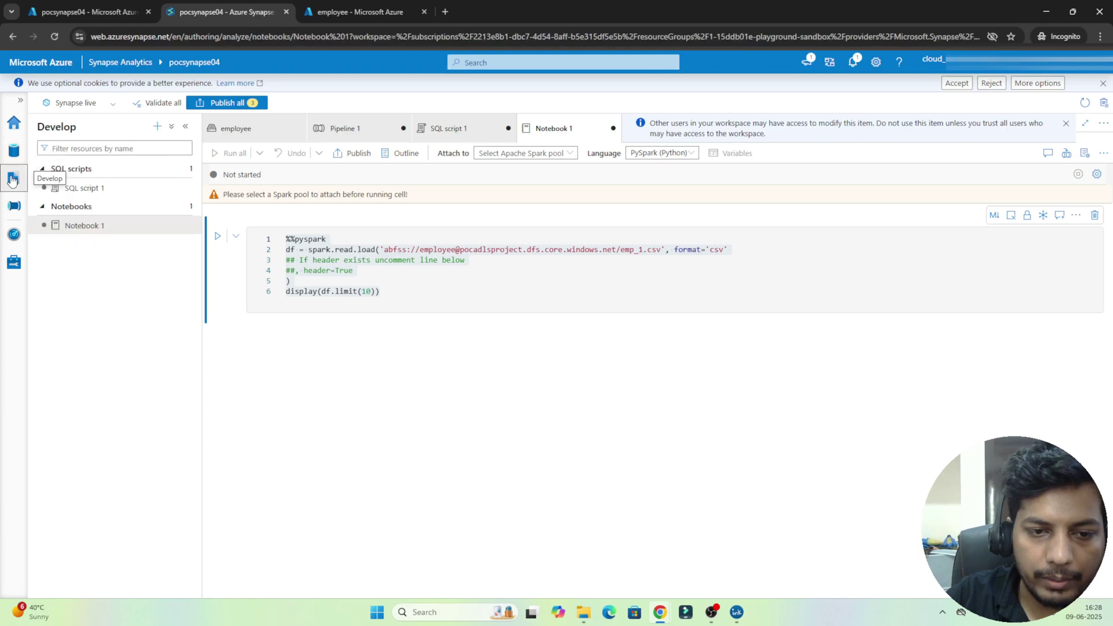
pyautogui.click(157, 127)
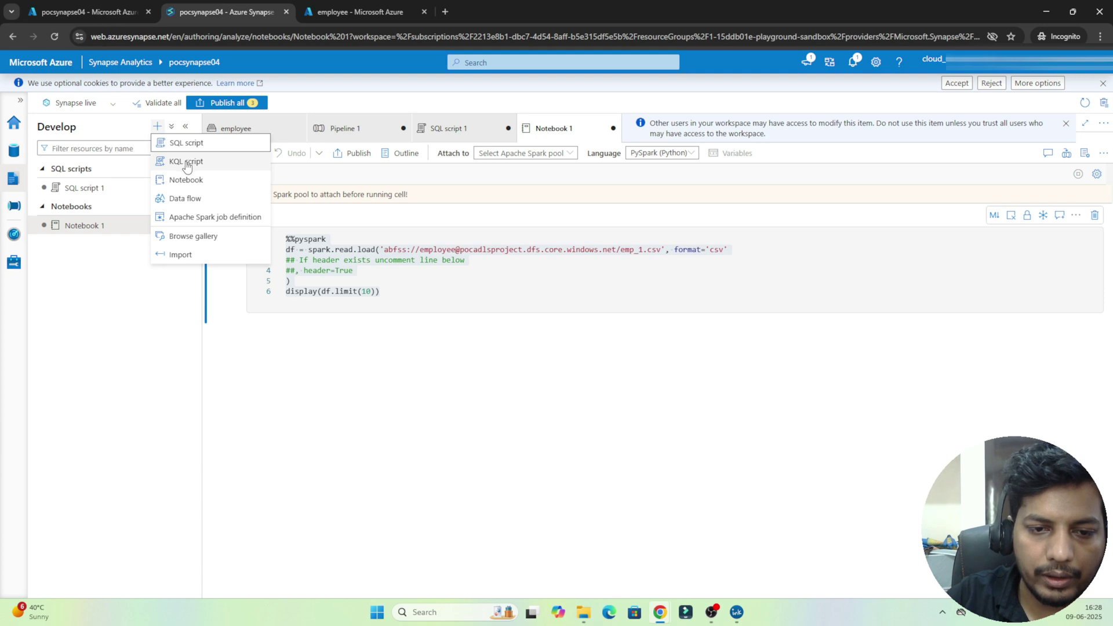
pyautogui.click(172, 201)
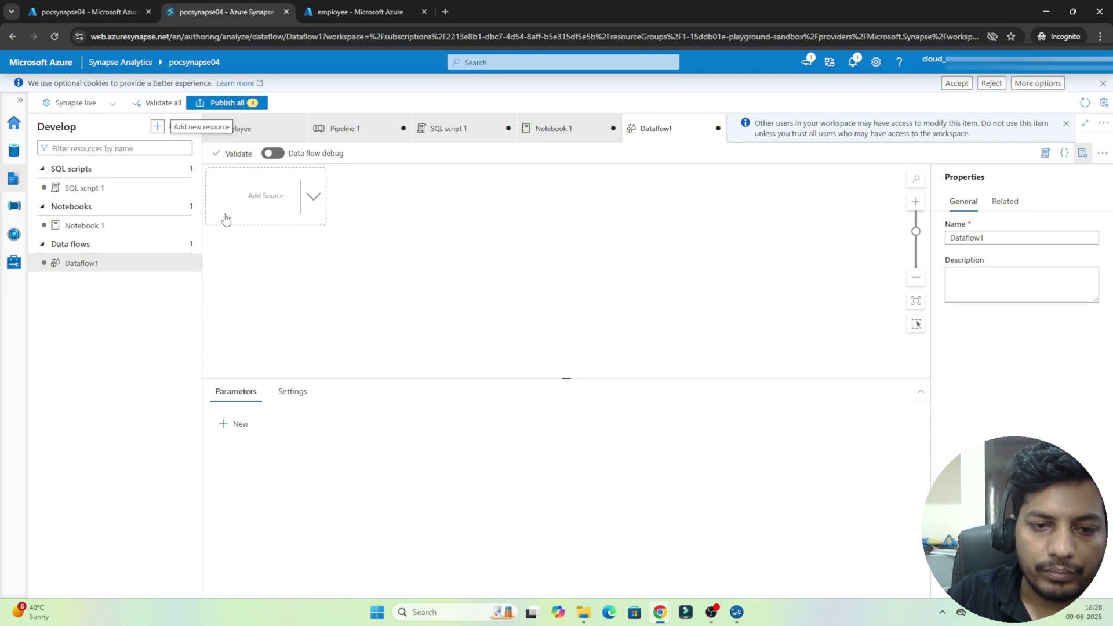
# Step: Create a new pipeline, Pipeline 2, in the Integrate hub
pyautogui.click(13, 207)
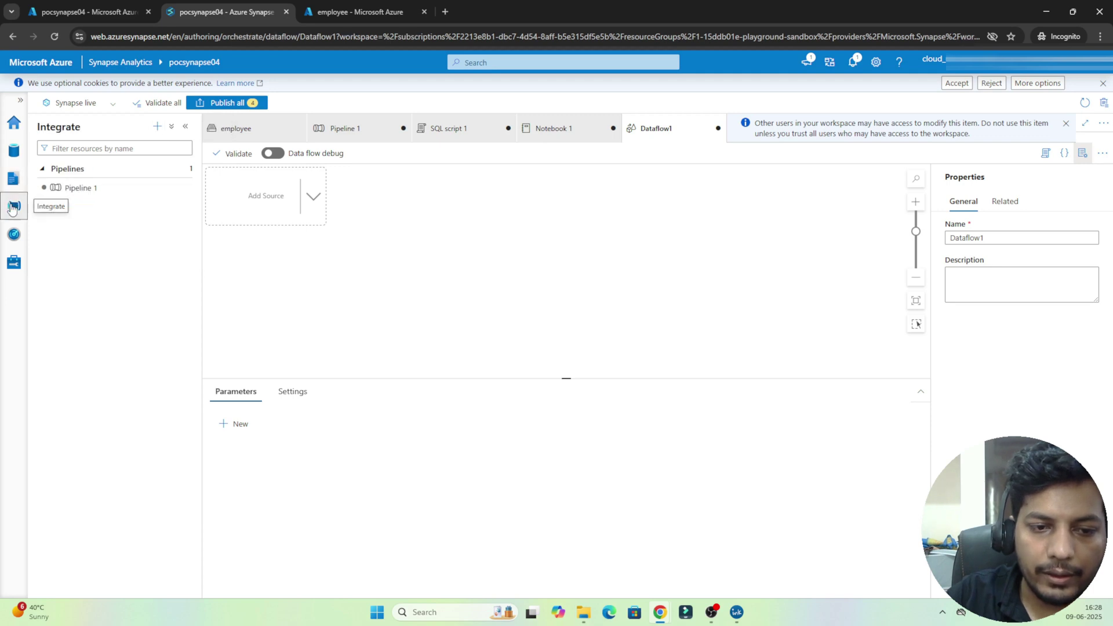
pyautogui.click(120, 191)
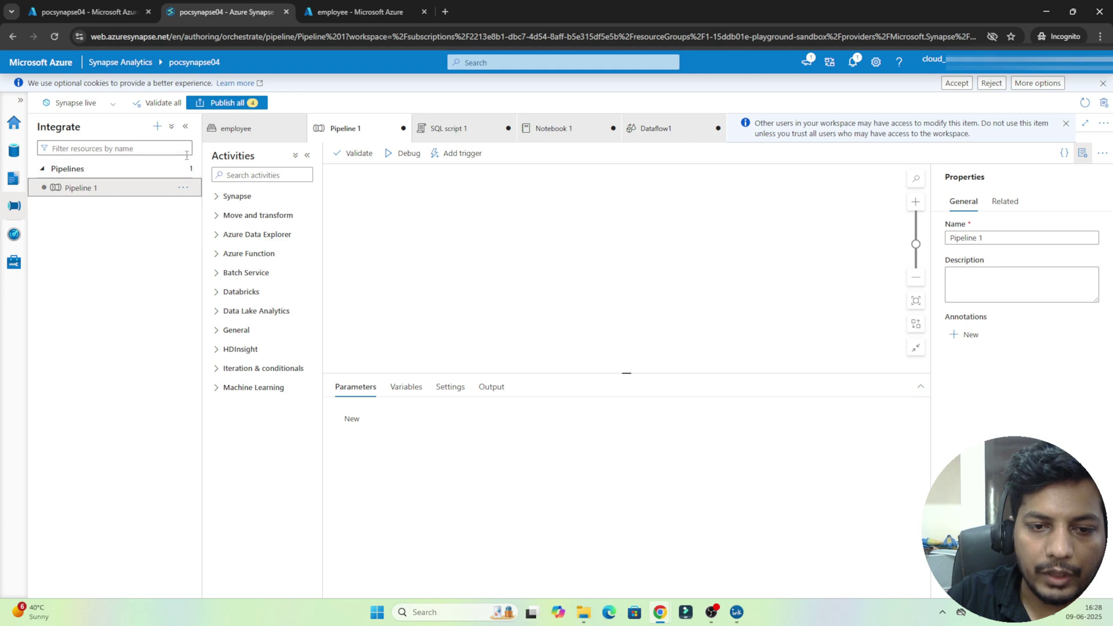
pyautogui.click(157, 126)
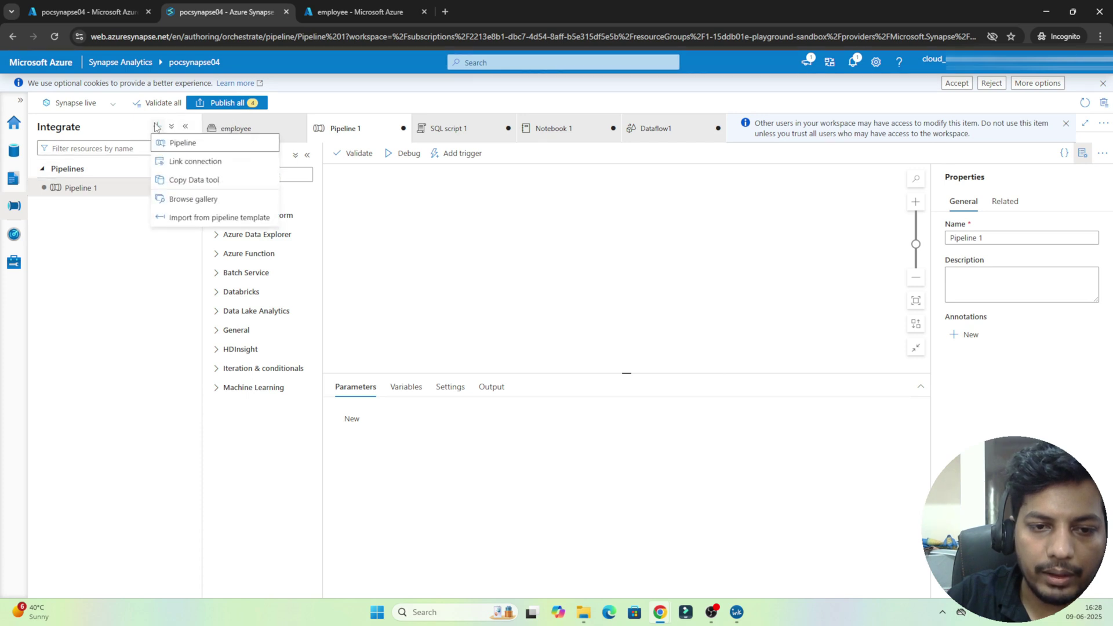
pyautogui.click(171, 149)
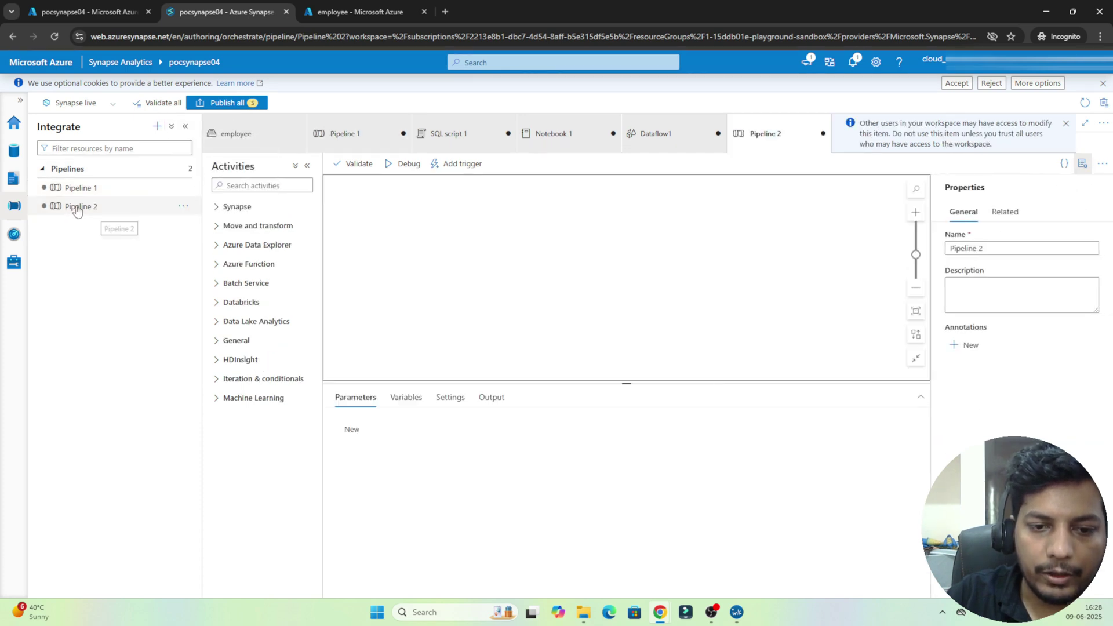
# Step: Add a Copy data activity and check its source settings without creating a dataset
pyautogui.click(235, 225)
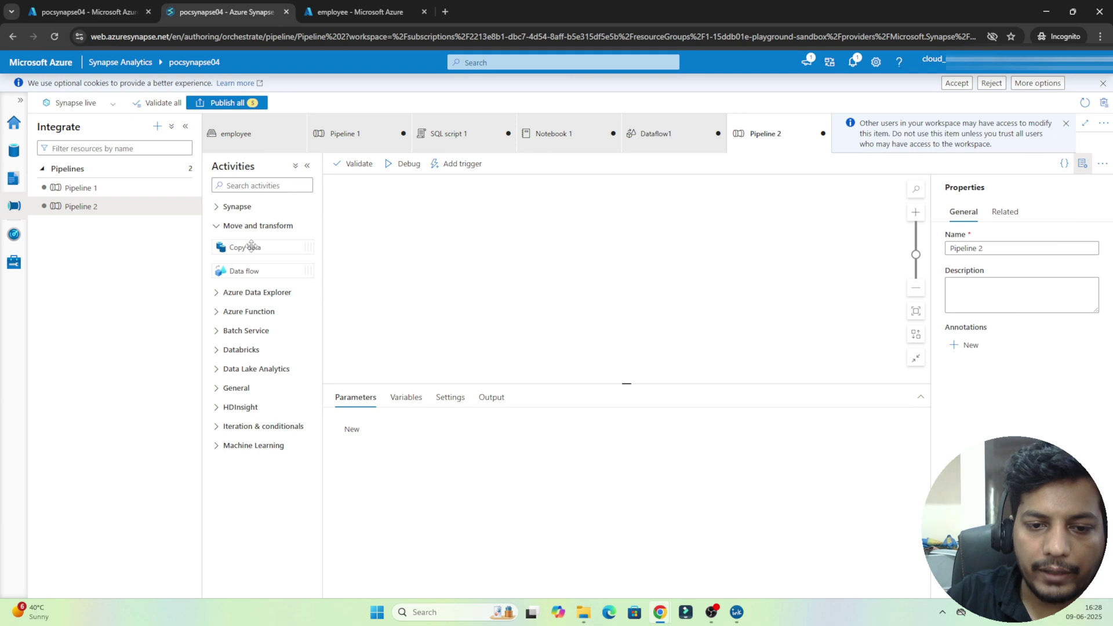
pyautogui.moveTo(253, 248); pyautogui.dragTo(499, 249)
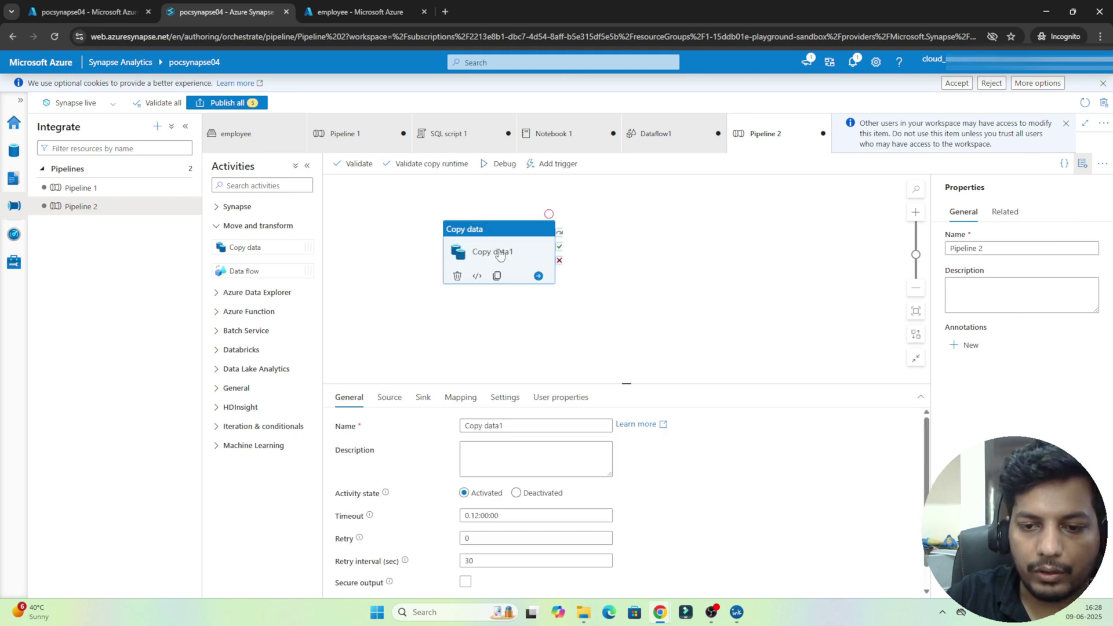
pyautogui.click(389, 396)
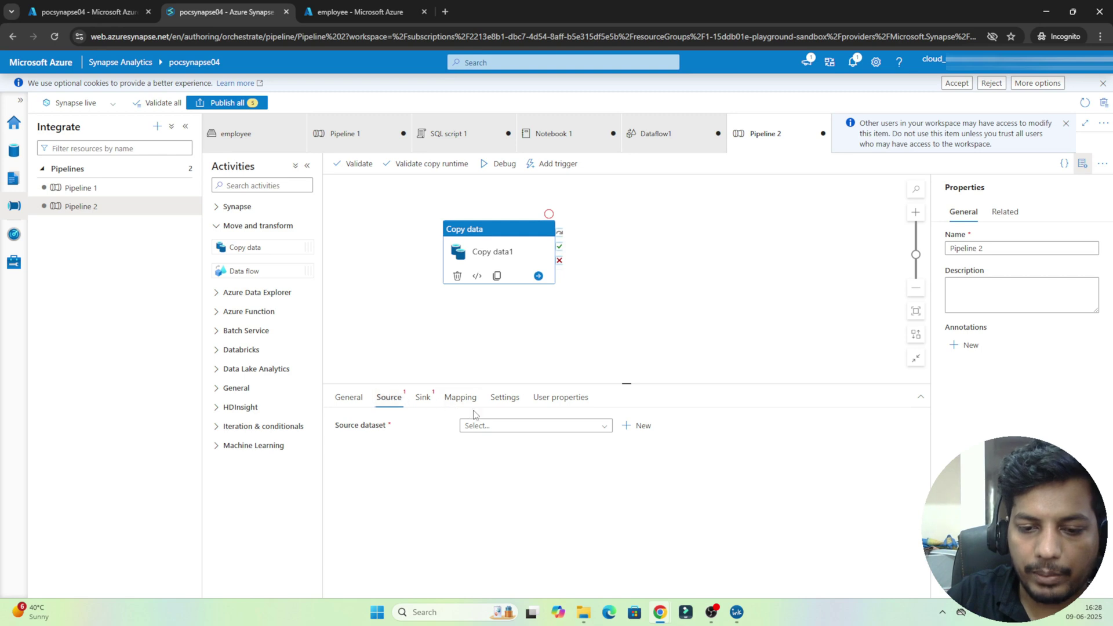
pyautogui.click(653, 437)
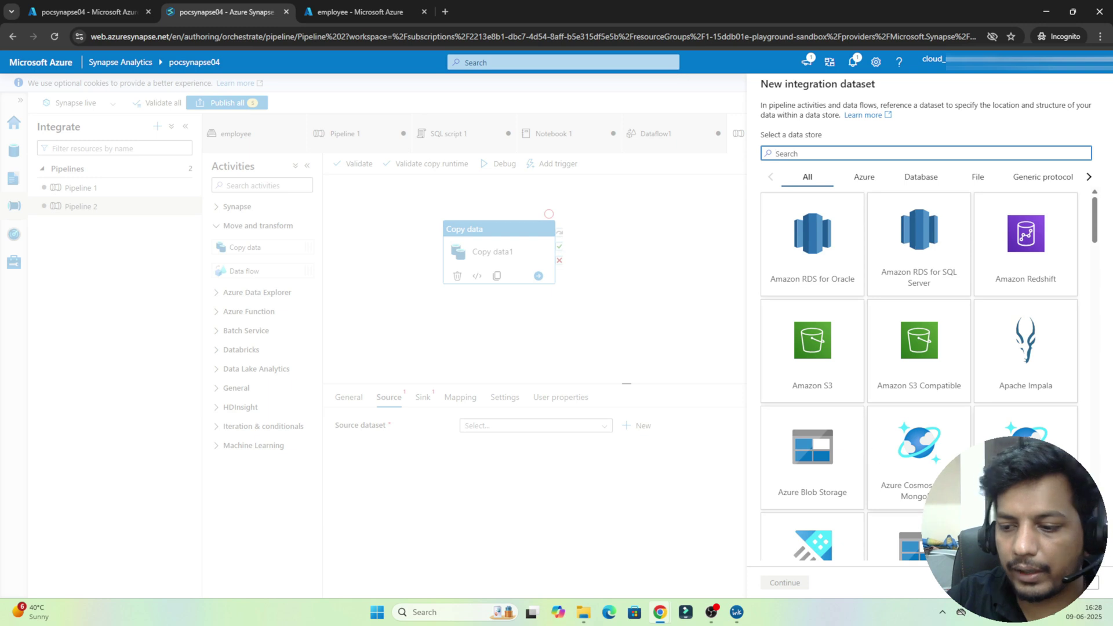
pyautogui.click(568, 313)
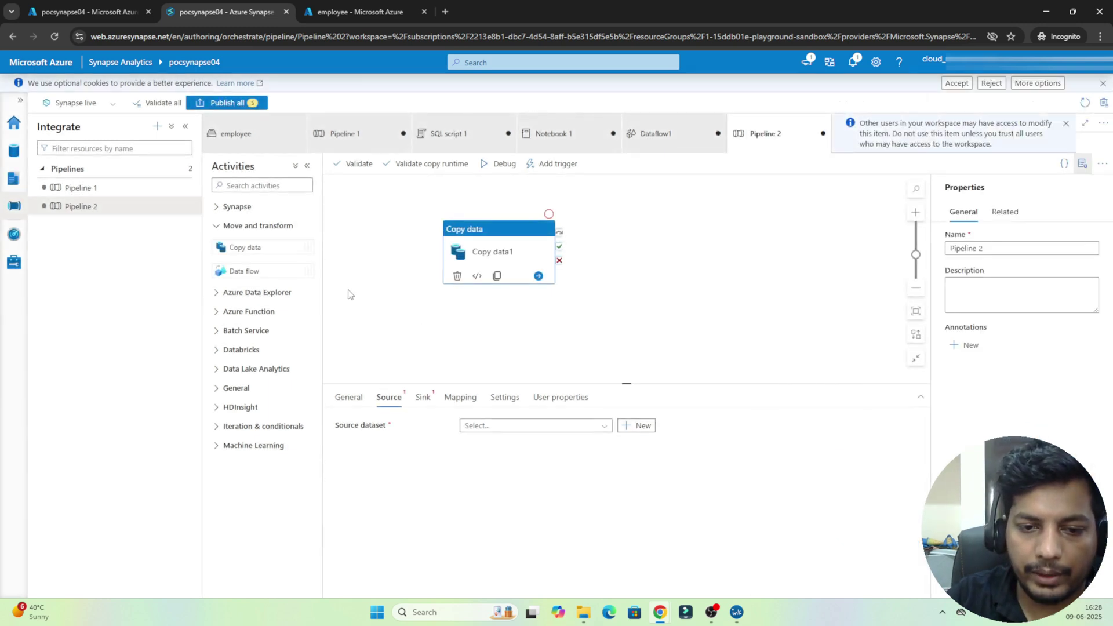
# Step: Add a Delete activity beside Copy data1, then view pipeline runs in Monitor
pyautogui.click(226, 388)
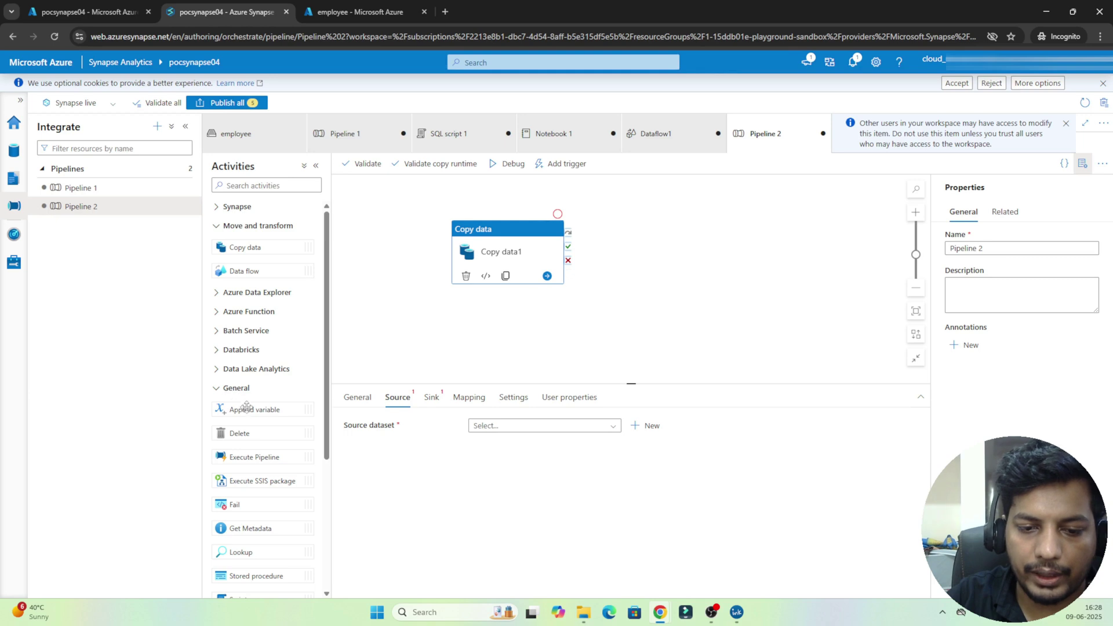
pyautogui.moveTo(242, 431); pyautogui.dragTo(686, 238)
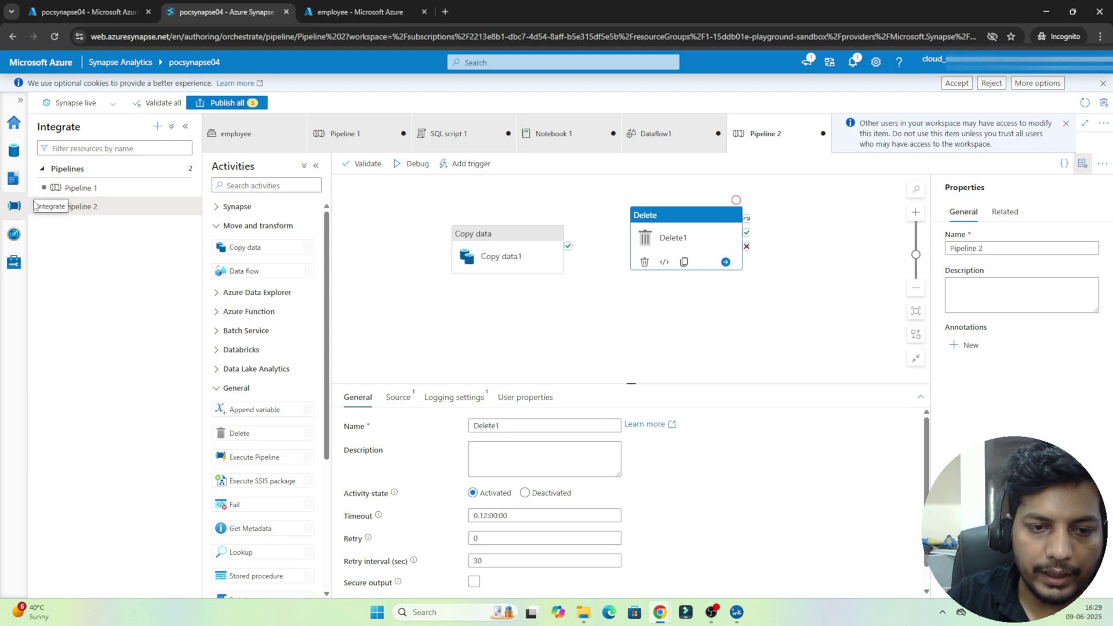
pyautogui.click(14, 234)
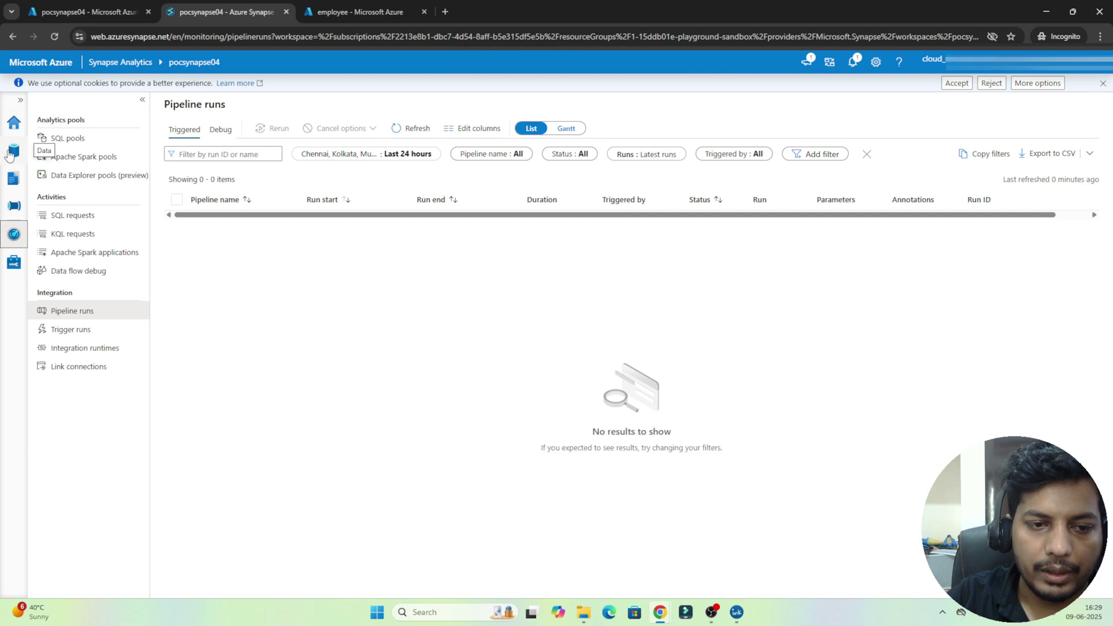
# Step: Reopen SQL script 1 with its OPENROWSET results and pool list, then switch to the whiteboard app
pyautogui.click(9, 184)
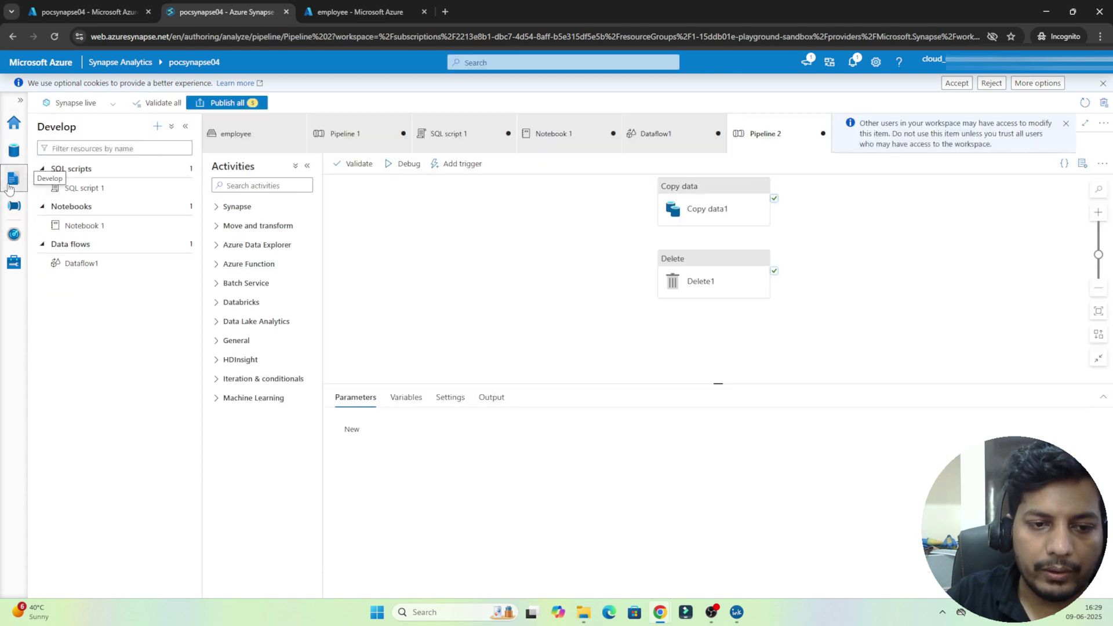
pyautogui.click(14, 206)
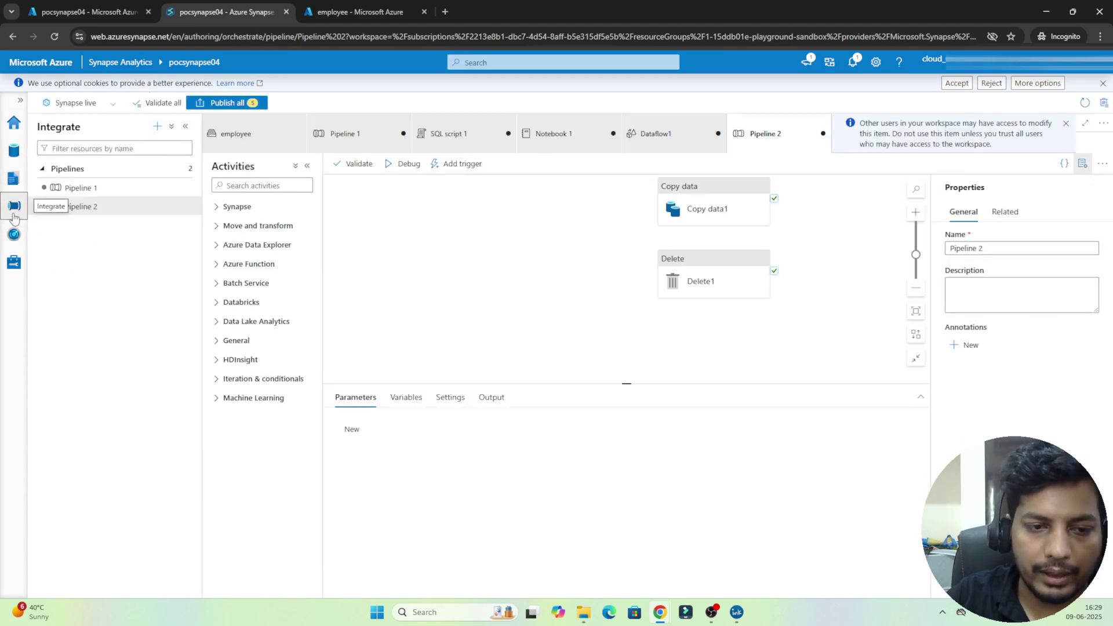
pyautogui.click(16, 178)
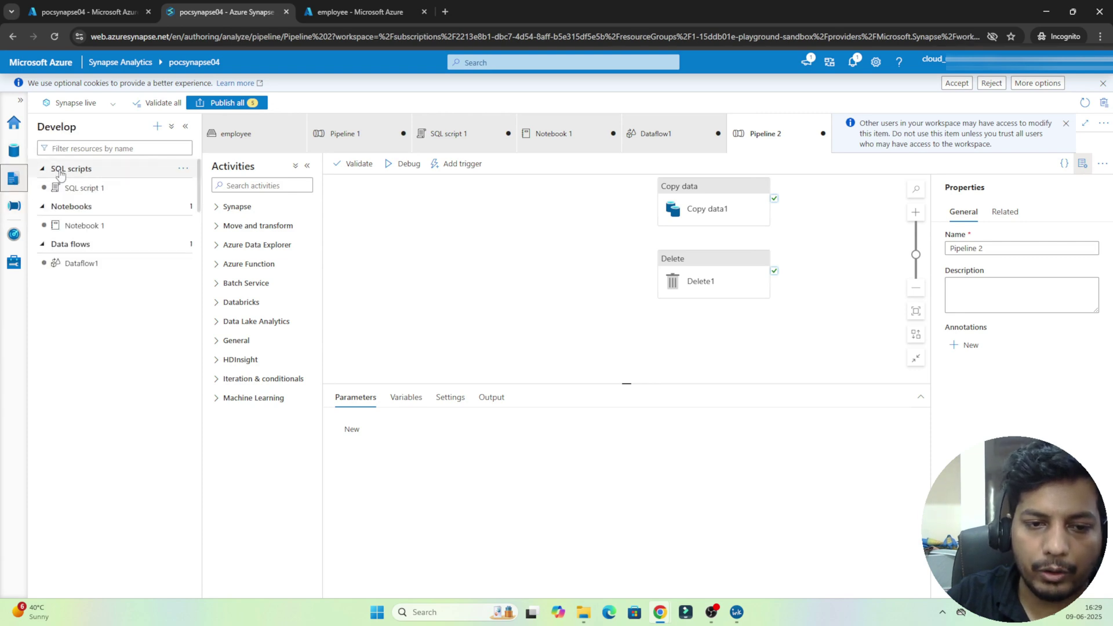
pyautogui.click(86, 189)
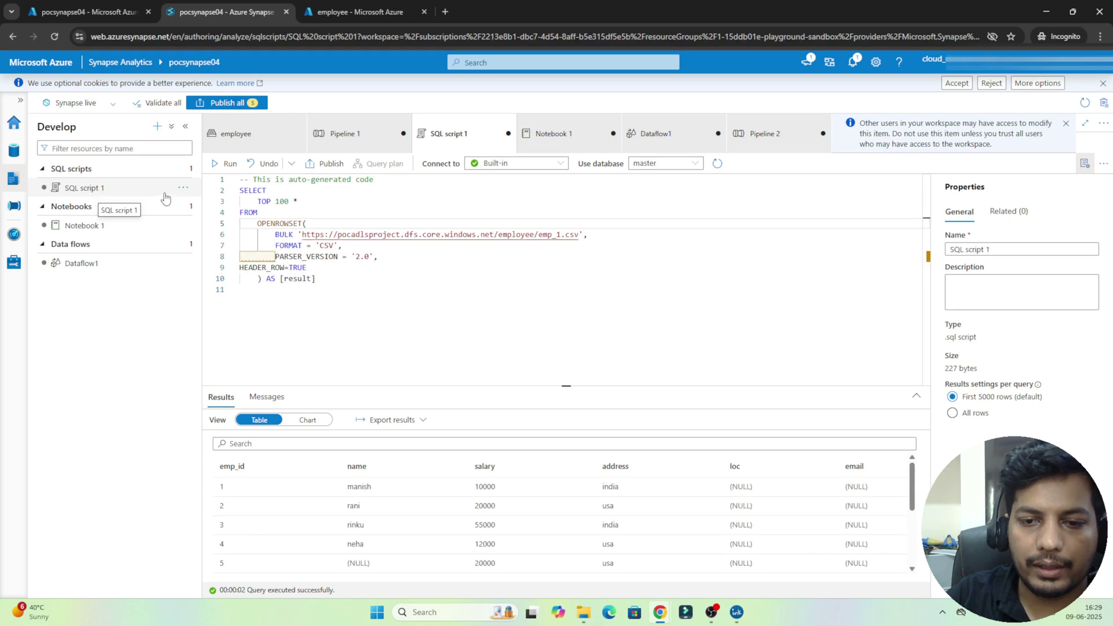
pyautogui.click(559, 167)
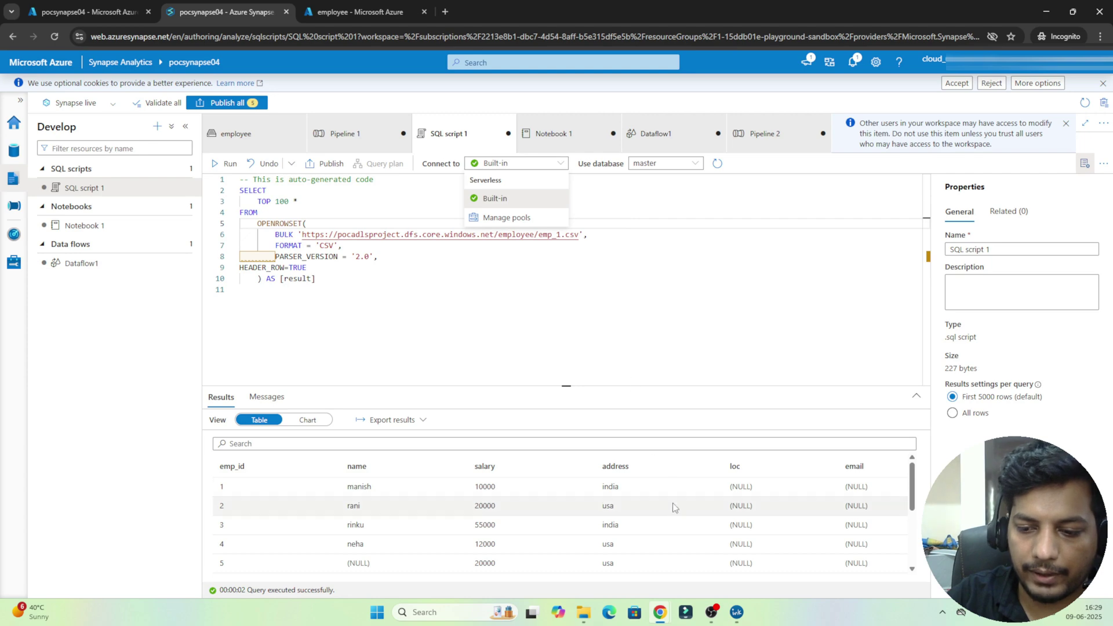
pyautogui.click(735, 613)
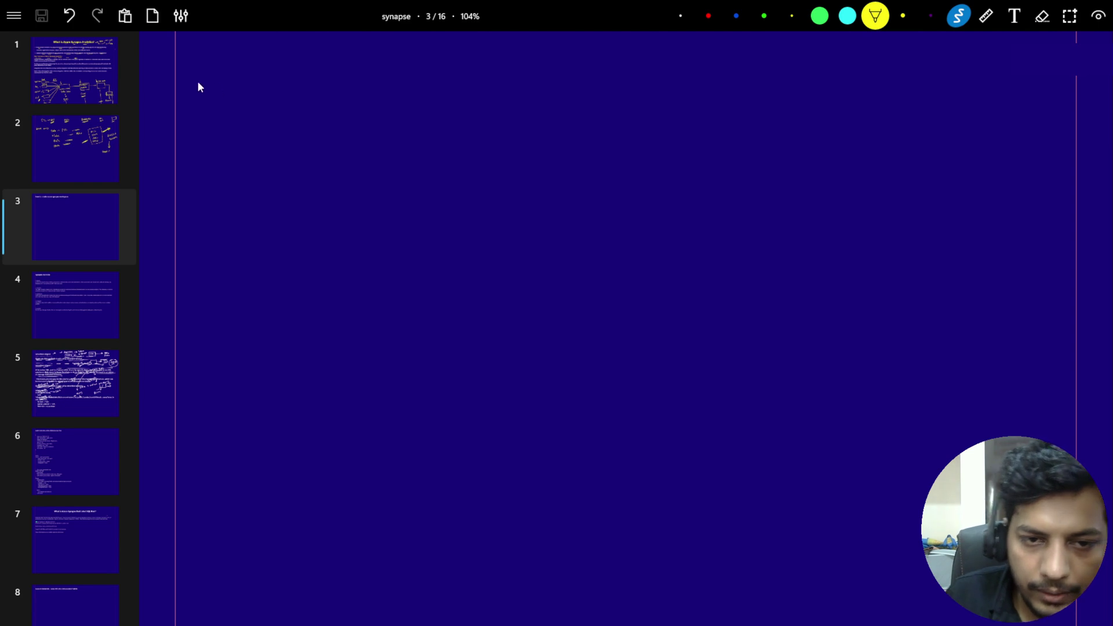
# Step: Write underlined 'Serverless SQL pool' and 'Dedicated SQL Pool' headings across page 3
pyautogui.moveTo(211, 78)
pyautogui.mouseDown()
pyautogui.moveTo(202, 93)
pyautogui.moveTo(228, 87)
pyautogui.mouseUp()
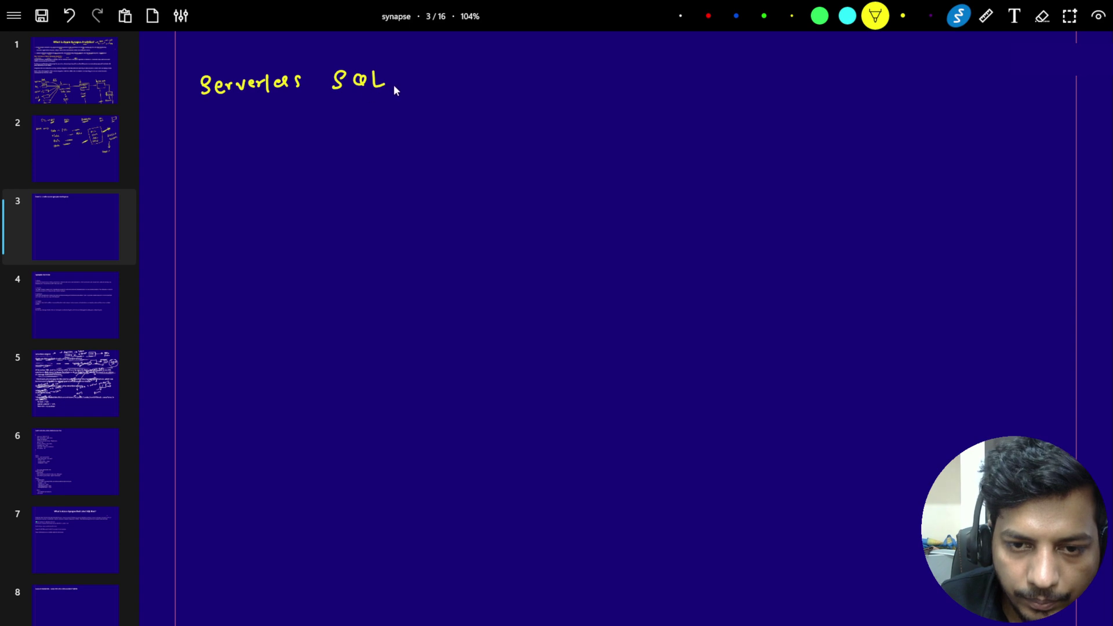
pyautogui.moveTo(437, 76); pyautogui.dragTo(435, 78)
pyautogui.moveTo(445, 71); pyautogui.dragTo(445, 88)
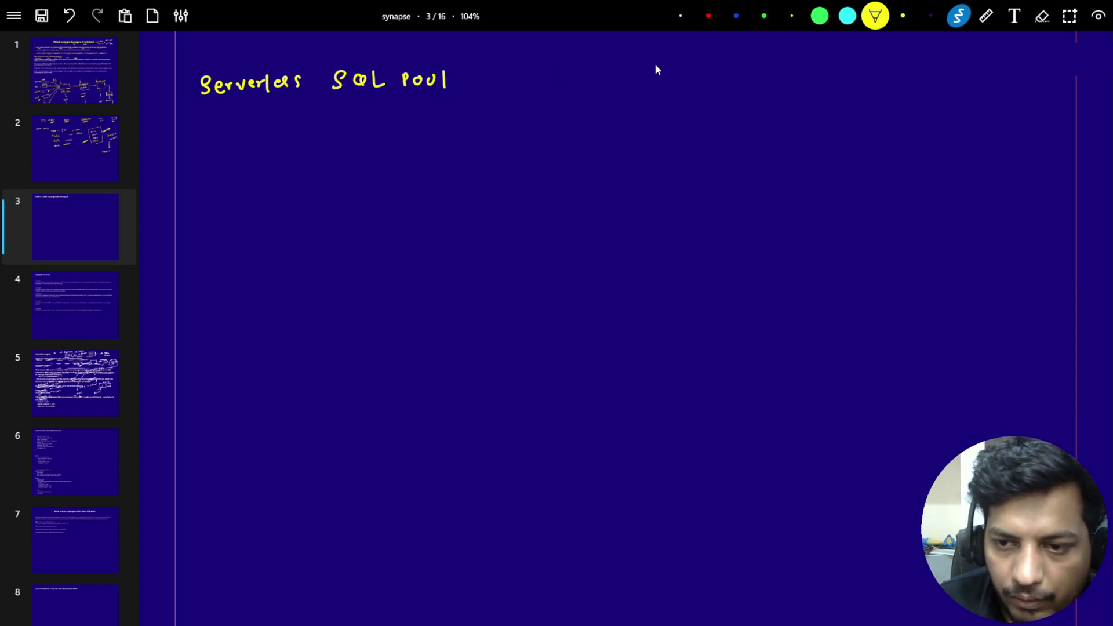
pyautogui.moveTo(795, 71)
pyautogui.mouseDown()
pyautogui.moveTo(796, 91)
pyautogui.moveTo(824, 86)
pyautogui.mouseUp()
pyautogui.moveTo(831, 70); pyautogui.dragTo(959, 85)
pyautogui.moveTo(965, 73); pyautogui.dragTo(1025, 78)
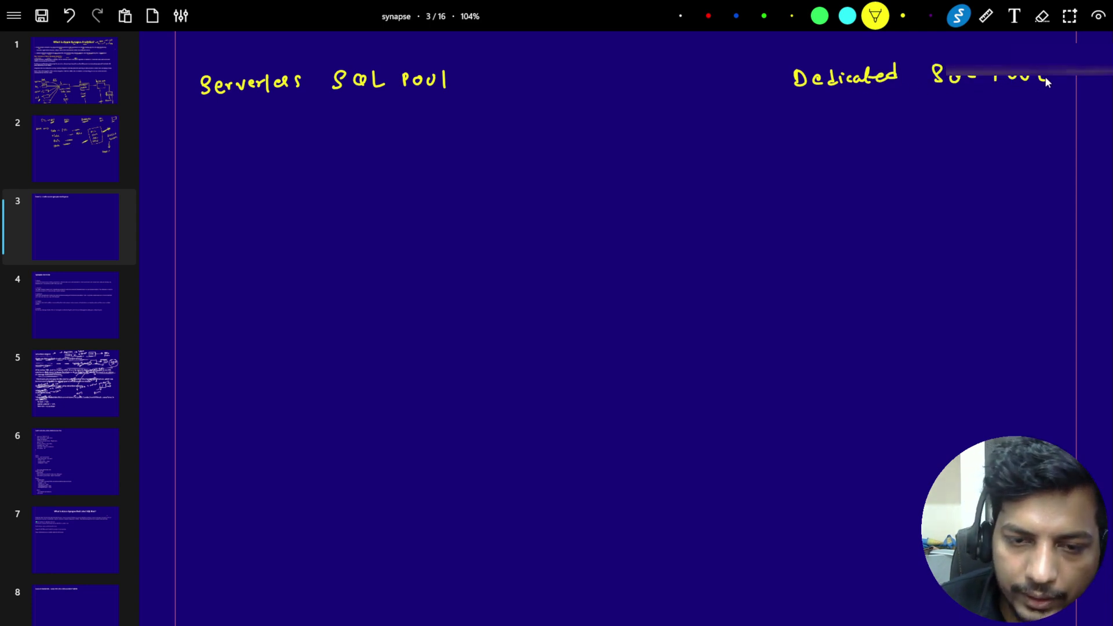
pyautogui.moveTo(187, 105); pyautogui.dragTo(329, 100)
pyautogui.moveTo(785, 99); pyautogui.dragTo(890, 104)
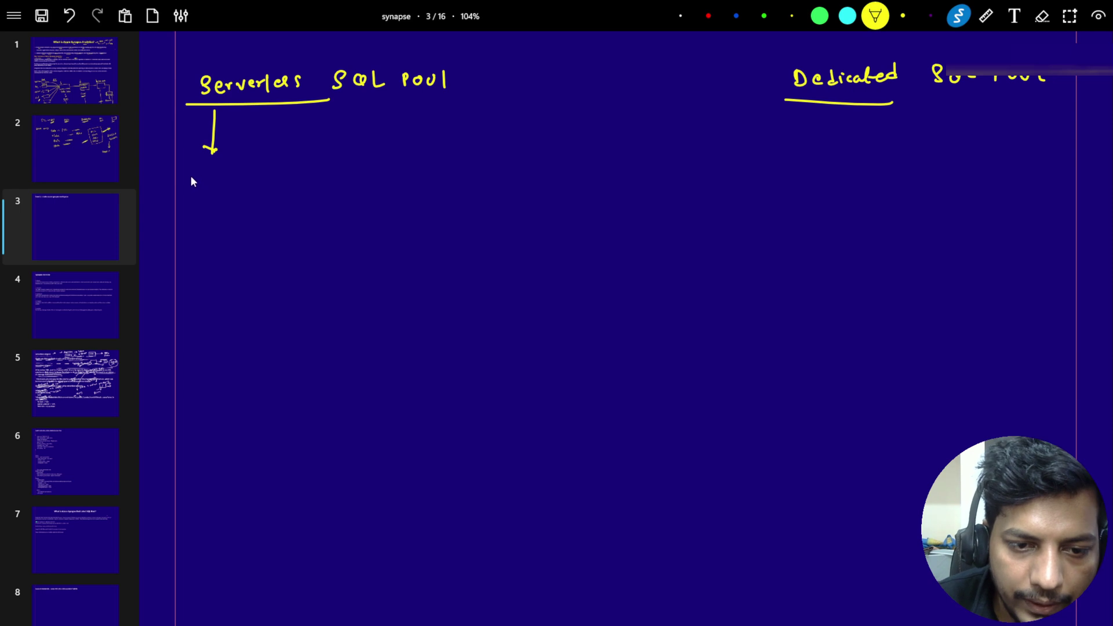
# Step: Under Serverless, write 'Infrastructure → Azure' and start writing SQL below it
pyautogui.moveTo(201, 176); pyautogui.dragTo(198, 196)
pyautogui.moveTo(193, 196); pyautogui.dragTo(352, 186)
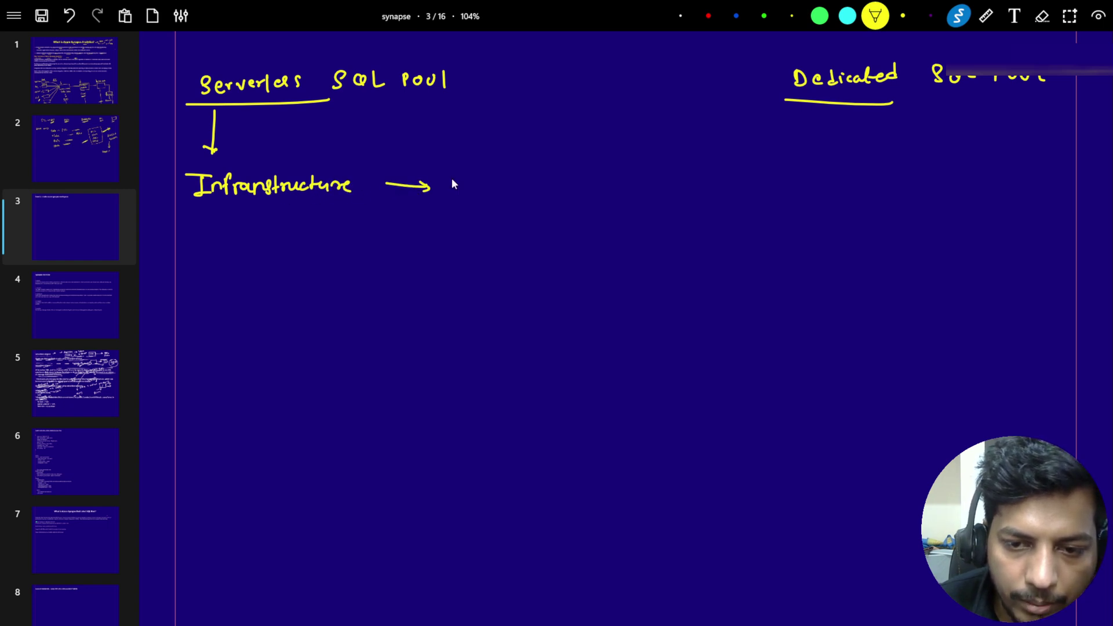
pyautogui.moveTo(454, 175)
pyautogui.mouseDown()
pyautogui.moveTo(464, 187)
pyautogui.moveTo(514, 189)
pyautogui.mouseUp()
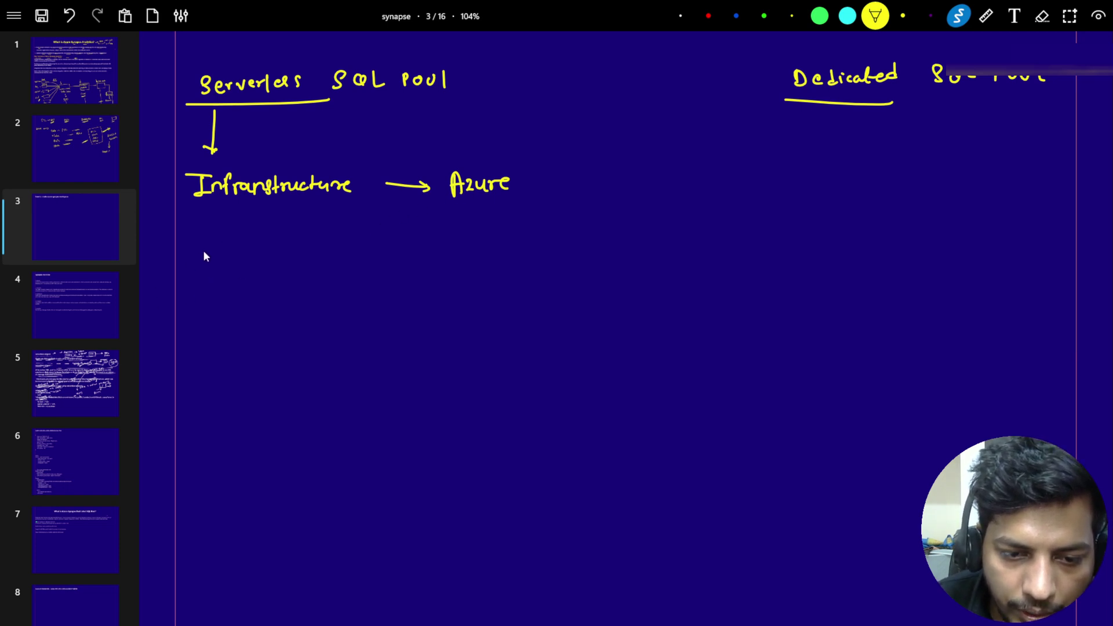
pyautogui.moveTo(205, 249)
pyautogui.mouseDown()
pyautogui.moveTo(198, 266)
pyautogui.moveTo(225, 264)
pyautogui.mouseUp()
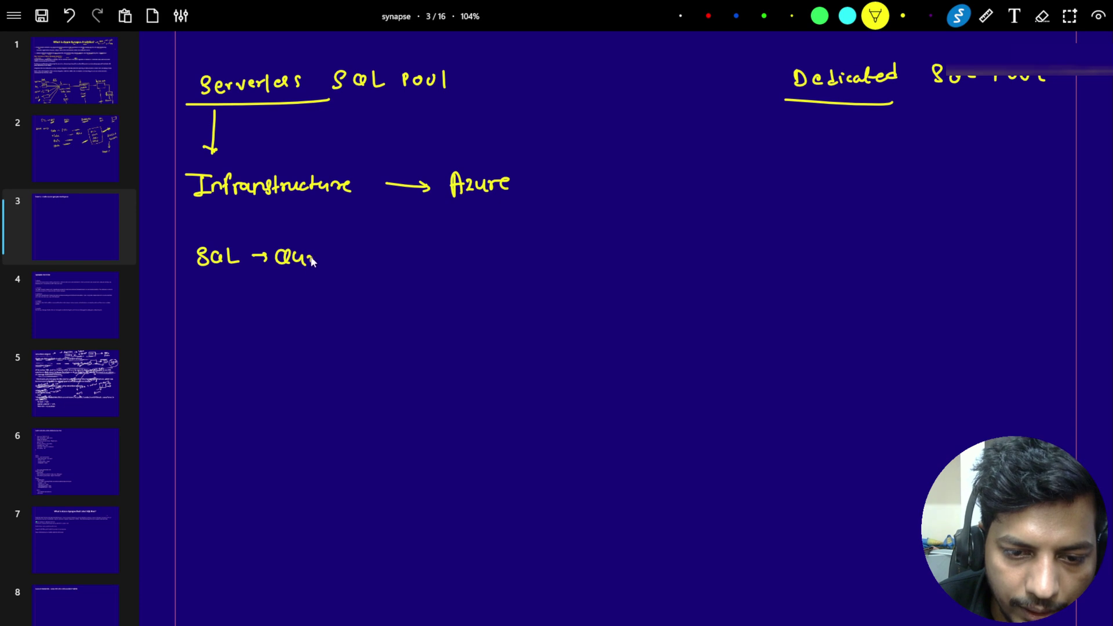
# Step: Diagram SQL → Query → Serverless SQL Pool → Query → 'pay for that', underlining Azure
pyautogui.moveTo(312, 261)
pyautogui.mouseDown()
pyautogui.moveTo(322, 258)
pyautogui.moveTo(319, 270)
pyautogui.mouseUp()
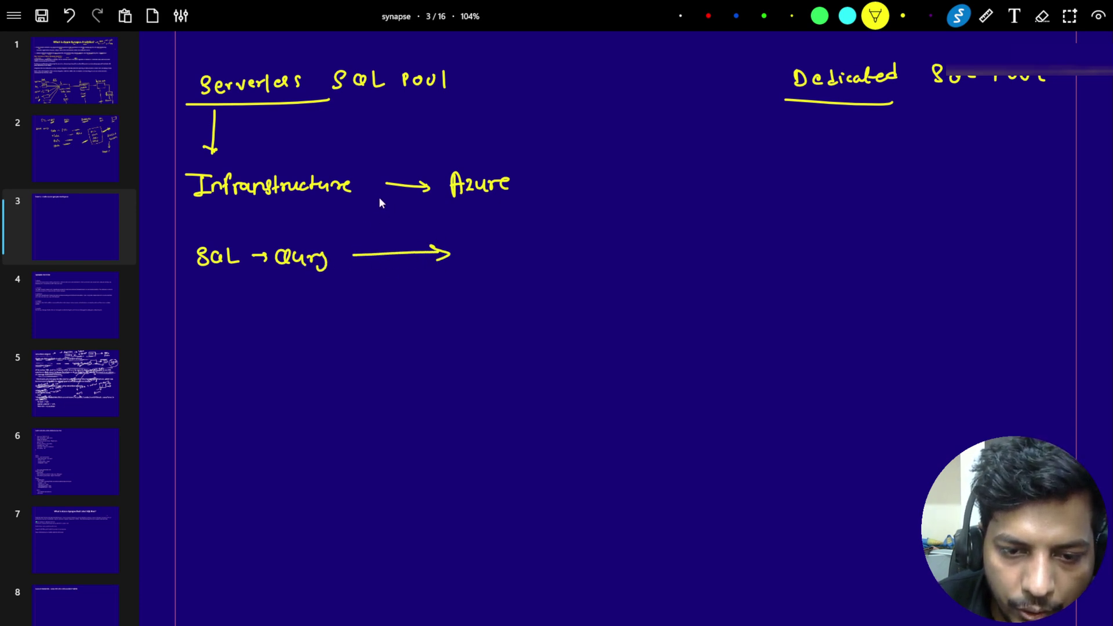
pyautogui.moveTo(448, 203); pyautogui.dragTo(515, 201)
pyautogui.moveTo(513, 202); pyautogui.dragTo(459, 208)
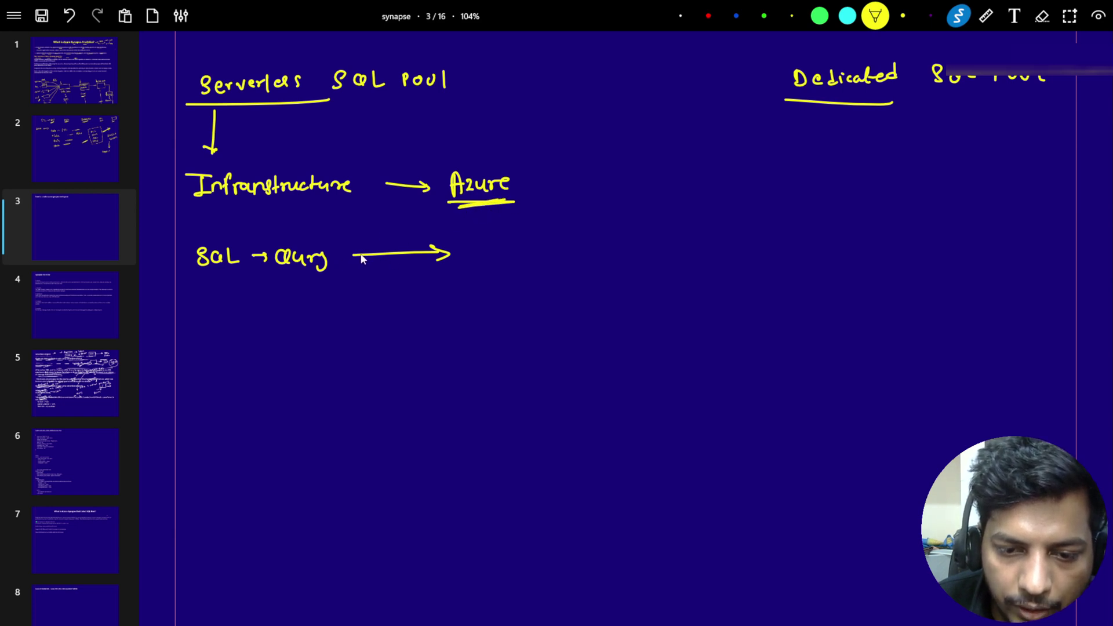
pyautogui.moveTo(354, 255)
pyautogui.mouseDown()
pyautogui.moveTo(453, 253)
pyautogui.moveTo(438, 262)
pyautogui.mouseUp()
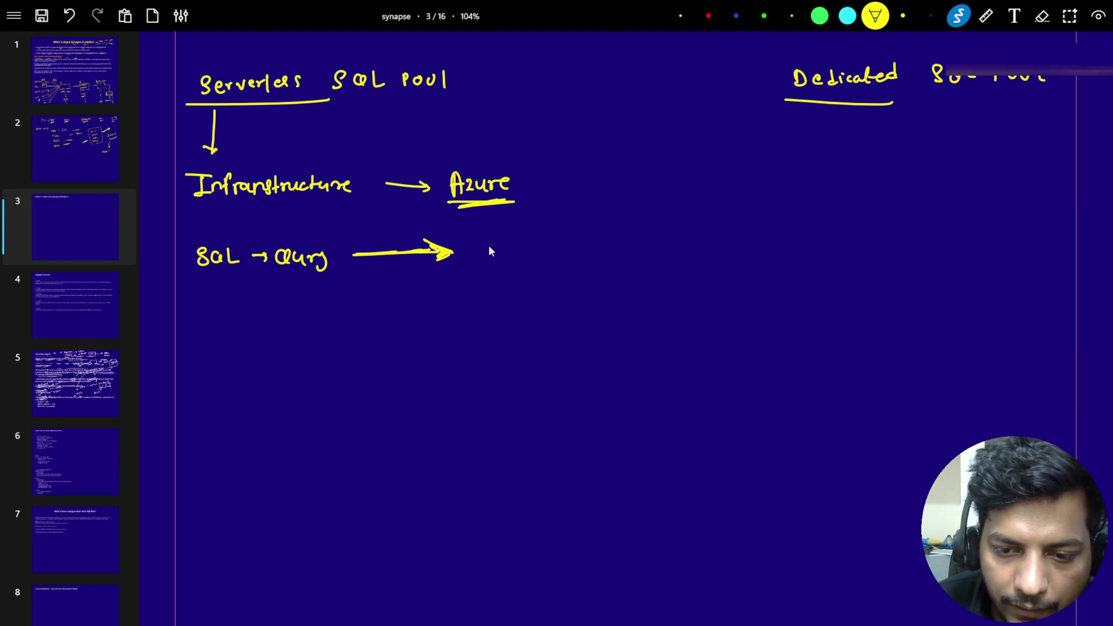
pyautogui.moveTo(490, 241)
pyautogui.mouseDown()
pyautogui.moveTo(551, 255)
pyautogui.moveTo(617, 235)
pyautogui.moveTo(672, 238)
pyautogui.mouseUp()
pyautogui.moveTo(525, 268); pyautogui.dragTo(537, 312)
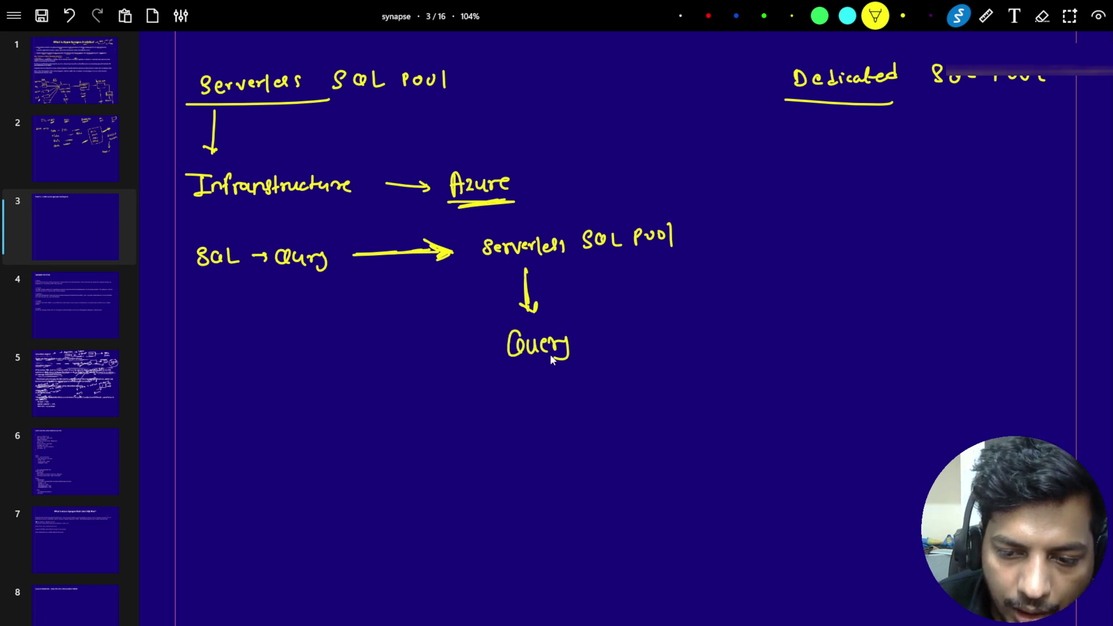
pyautogui.moveTo(341, 291); pyautogui.dragTo(456, 333)
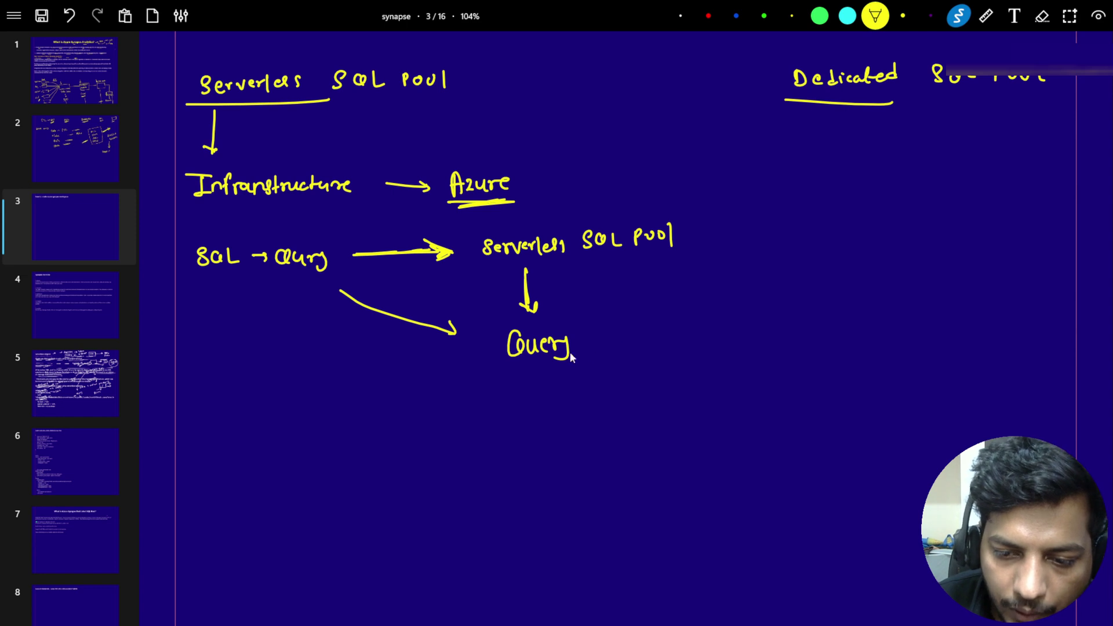
pyautogui.moveTo(596, 341)
pyautogui.mouseDown()
pyautogui.moveTo(627, 339)
pyautogui.moveTo(618, 344)
pyautogui.mouseUp()
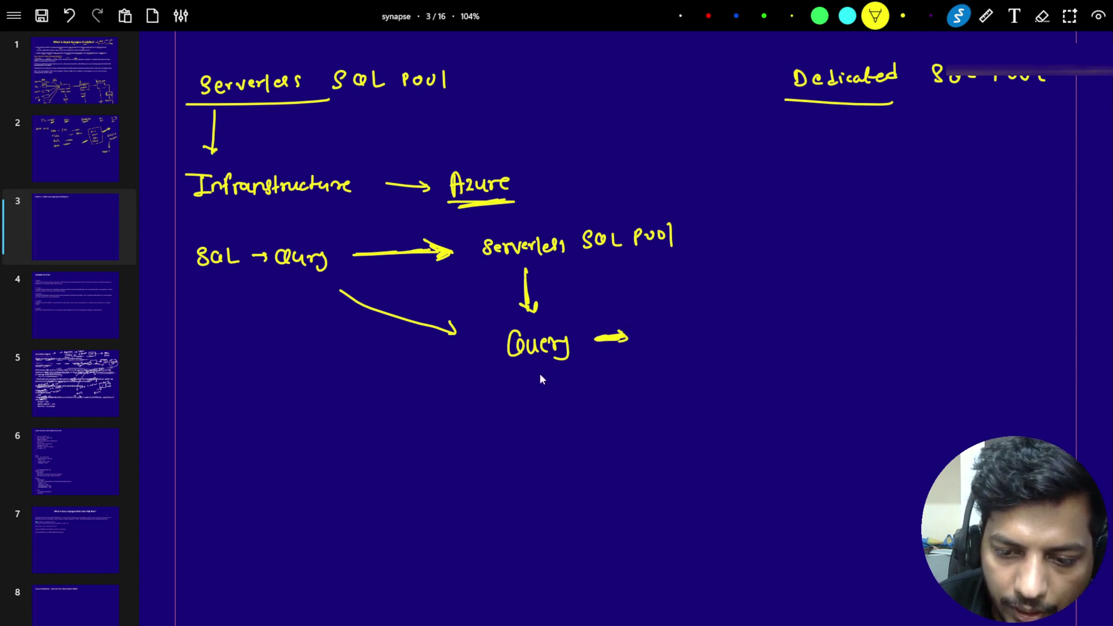
pyautogui.moveTo(537, 372)
pyautogui.mouseDown()
pyautogui.moveTo(543, 402)
pyautogui.moveTo(517, 439)
pyautogui.moveTo(530, 423)
pyautogui.moveTo(545, 422)
pyautogui.moveTo(552, 446)
pyautogui.moveTo(597, 413)
pyautogui.moveTo(605, 432)
pyautogui.moveTo(631, 418)
pyautogui.moveTo(610, 409)
pyautogui.mouseUp()
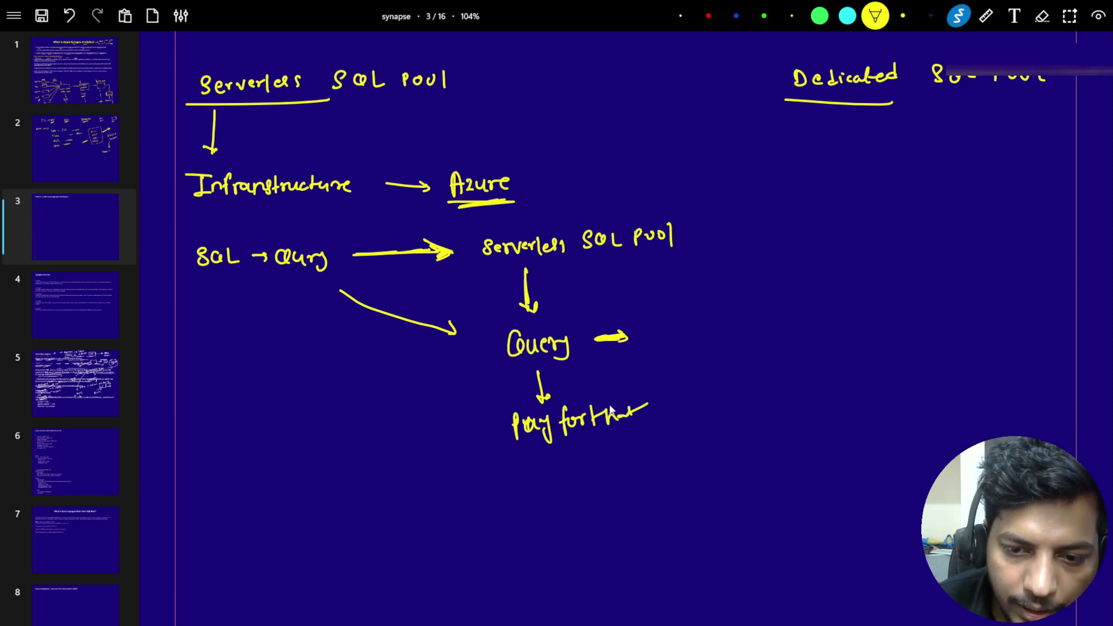
# Step: Underline Infrastructure, retrace the arrows, and draw a vertical divider before Dedicated
pyautogui.moveTo(200, 215); pyautogui.dragTo(308, 203)
pyautogui.moveTo(347, 292)
pyautogui.mouseDown()
pyautogui.moveTo(451, 326)
pyautogui.moveTo(462, 341)
pyautogui.moveTo(415, 354)
pyautogui.mouseUp()
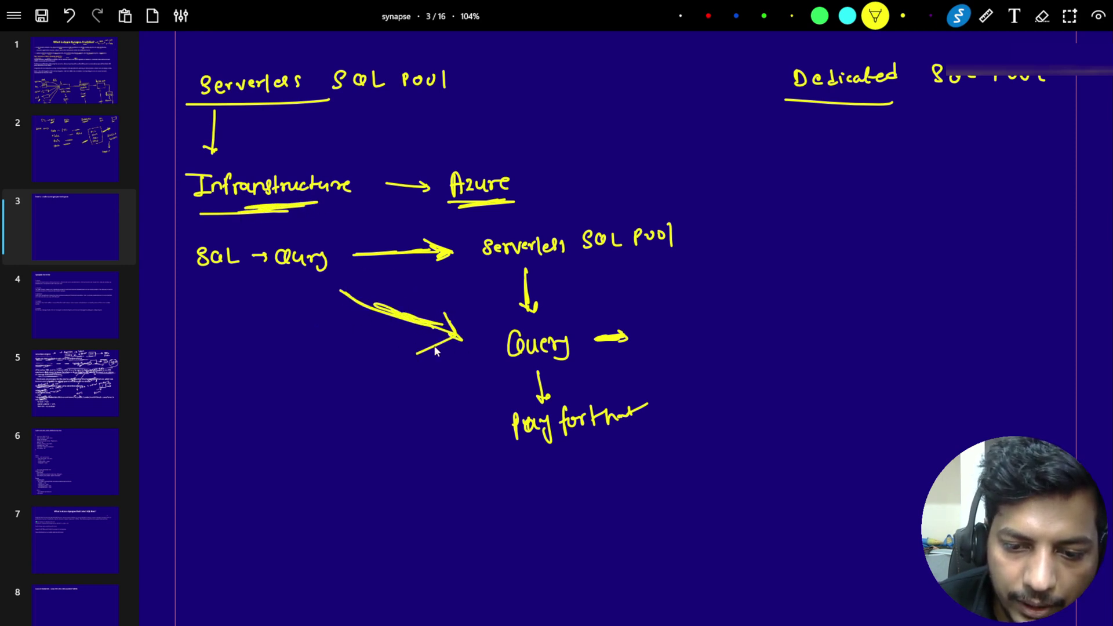
pyautogui.moveTo(224, 138)
pyautogui.mouseDown()
pyautogui.moveTo(214, 153)
pyautogui.moveTo(208, 146)
pyautogui.moveTo(223, 138)
pyautogui.moveTo(206, 145)
pyautogui.moveTo(215, 151)
pyautogui.mouseUp()
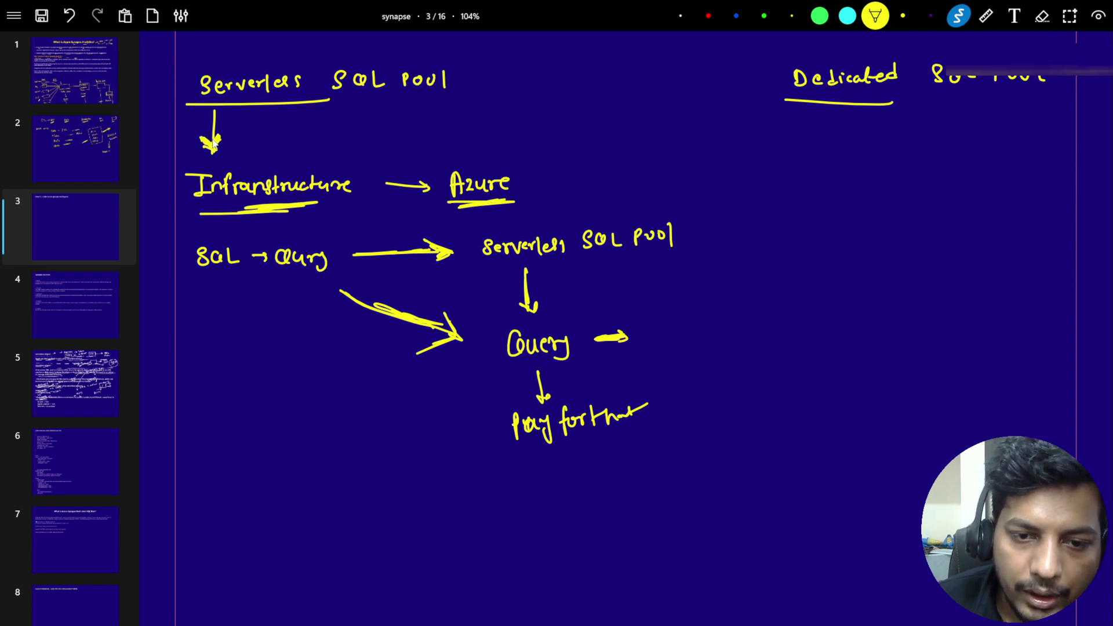
pyautogui.moveTo(685, 64); pyautogui.dragTo(706, 286)
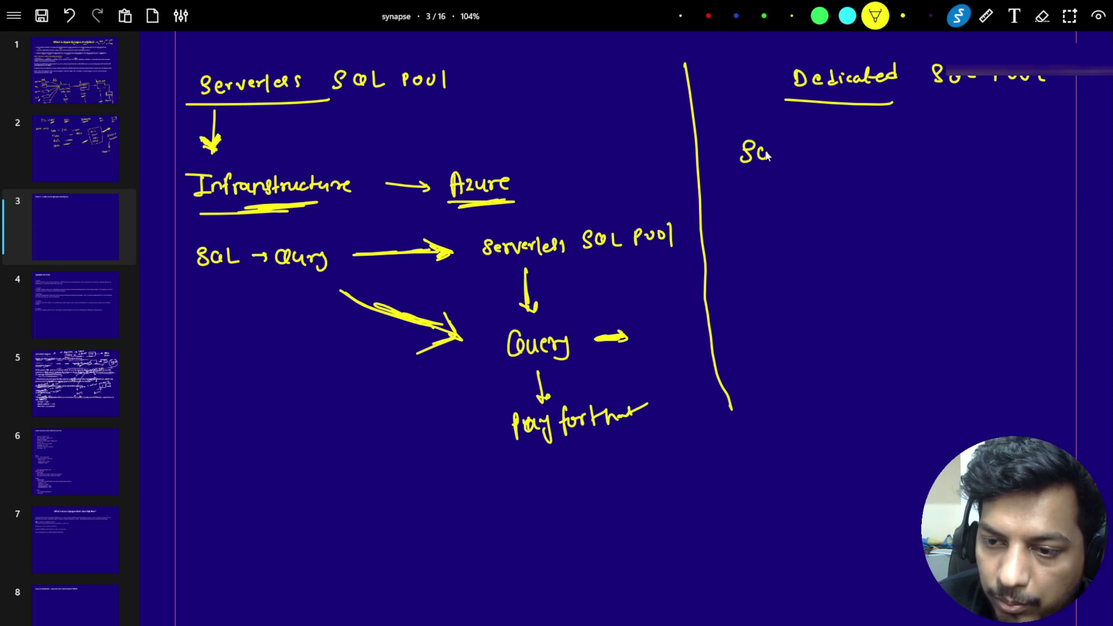
# Step: Under Dedicated, write 'SQL Pool → DBU' with arrows leading to Infras
pyautogui.moveTo(766, 153); pyautogui.dragTo(768, 161)
pyautogui.moveTo(773, 145)
pyautogui.mouseDown()
pyautogui.moveTo(781, 165)
pyautogui.moveTo(813, 155)
pyautogui.moveTo(826, 167)
pyautogui.mouseUp()
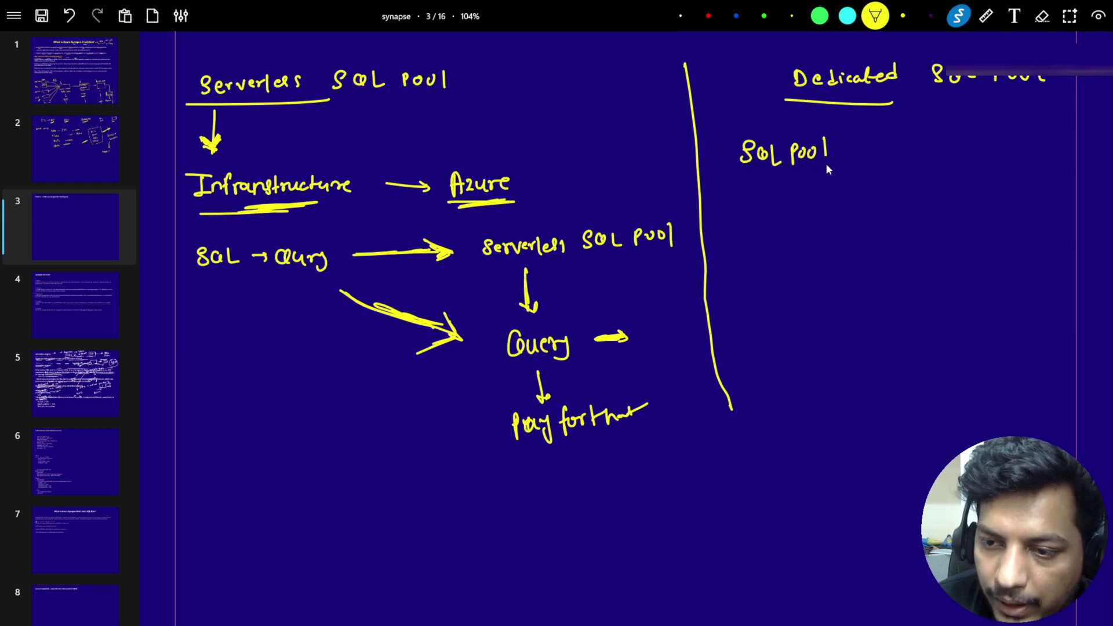
pyautogui.moveTo(915, 149)
pyautogui.mouseDown()
pyautogui.moveTo(874, 150)
pyautogui.moveTo(909, 147)
pyautogui.mouseUp()
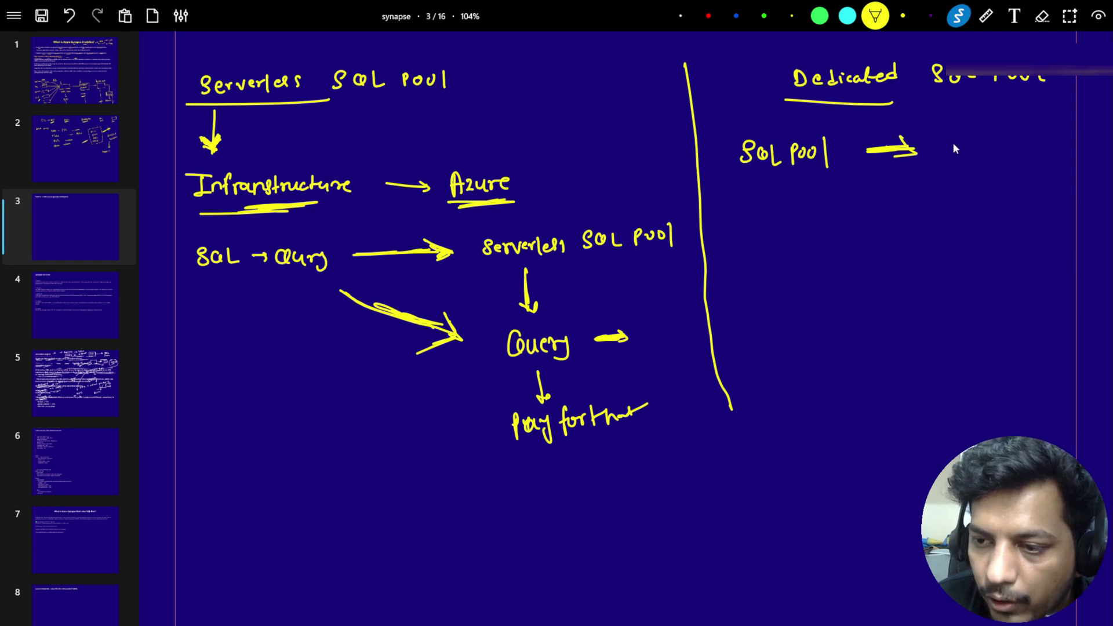
pyautogui.moveTo(948, 139)
pyautogui.mouseDown()
pyautogui.moveTo(950, 153)
pyautogui.moveTo(973, 141)
pyautogui.mouseUp()
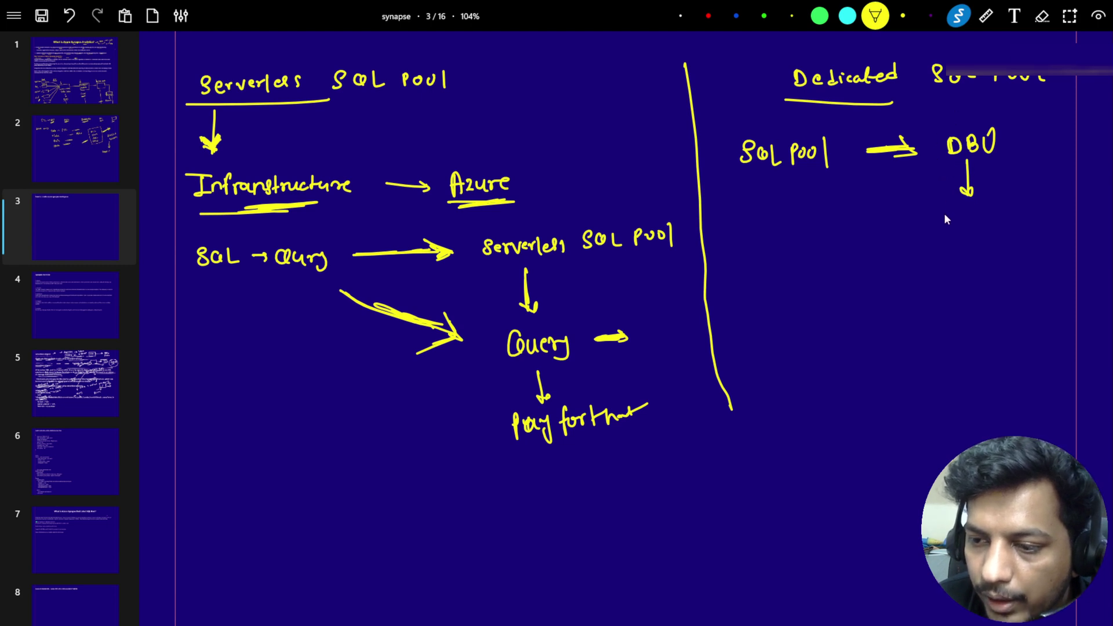
pyautogui.moveTo(941, 214)
pyautogui.mouseDown()
pyautogui.moveTo(965, 211)
pyautogui.moveTo(849, 201)
pyautogui.moveTo(907, 214)
pyautogui.moveTo(863, 207)
pyautogui.moveTo(892, 210)
pyautogui.mouseUp()
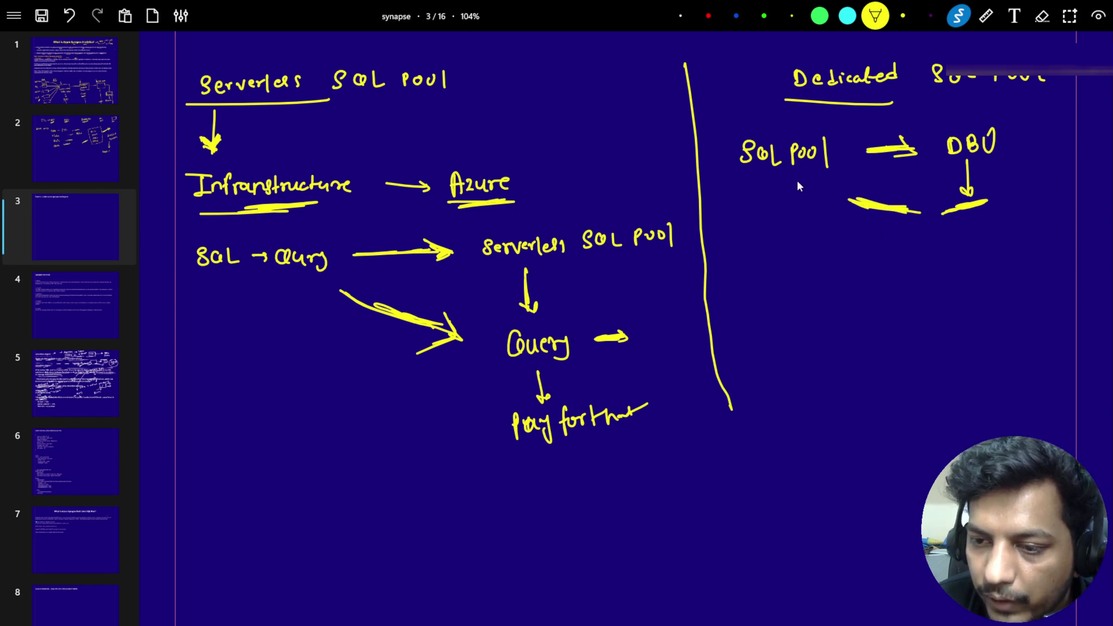
pyautogui.moveTo(798, 179)
pyautogui.mouseDown()
pyautogui.moveTo(798, 247)
pyautogui.moveTo(836, 266)
pyautogui.mouseUp()
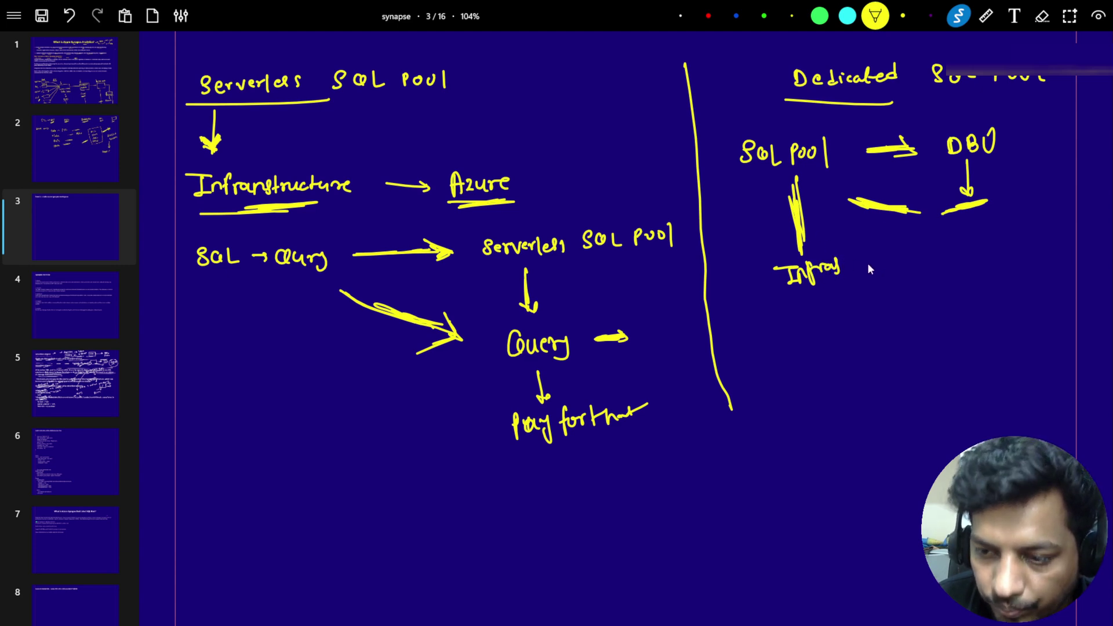
pyautogui.moveTo(909, 256)
pyautogui.mouseDown()
pyautogui.moveTo(878, 267)
pyautogui.moveTo(922, 252)
pyautogui.moveTo(873, 268)
pyautogui.moveTo(975, 245)
pyautogui.moveTo(969, 221)
pyautogui.moveTo(977, 246)
pyautogui.moveTo(985, 230)
pyautogui.moveTo(974, 241)
pyautogui.mouseUp()
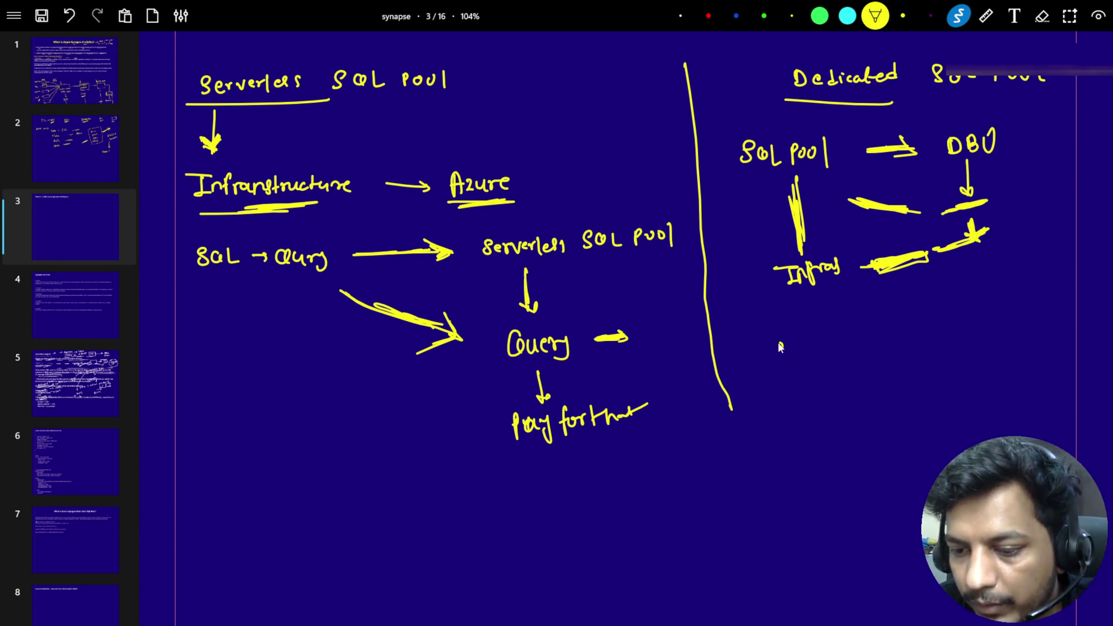
# Step: Write 'analysts — SQL — DBU' with a downward arrow to an underlined DWh
pyautogui.moveTo(781, 347)
pyautogui.mouseDown()
pyautogui.moveTo(949, 322)
pyautogui.moveTo(965, 304)
pyautogui.moveTo(1037, 317)
pyautogui.moveTo(1060, 290)
pyautogui.mouseUp()
pyautogui.moveTo(1027, 325); pyautogui.dragTo(1026, 355)
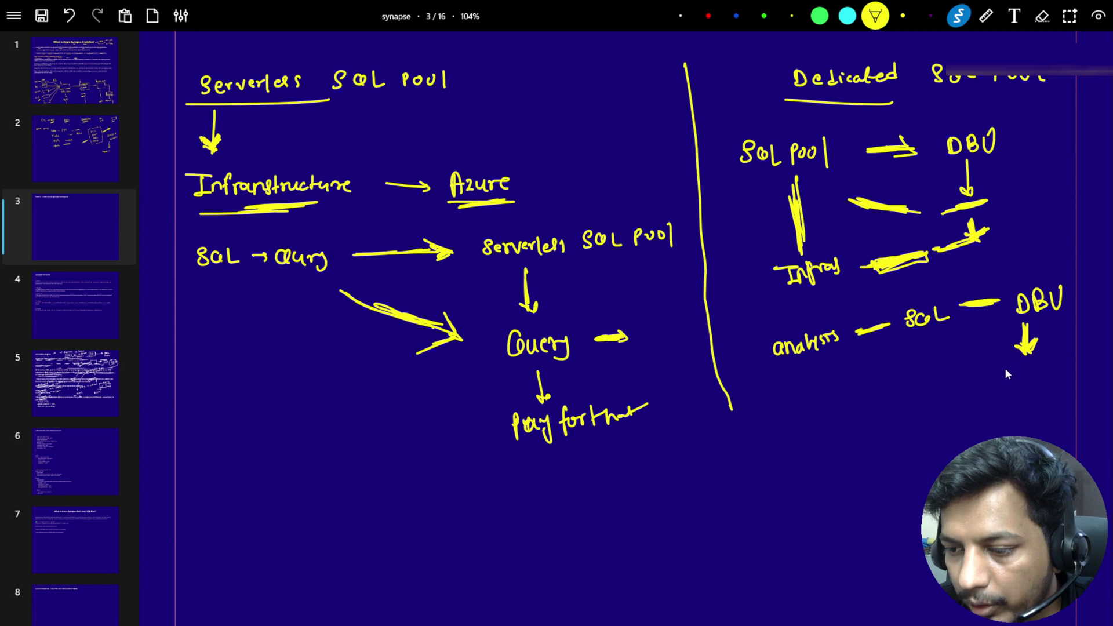
pyautogui.moveTo(916, 398)
pyautogui.mouseDown()
pyautogui.moveTo(916, 413)
pyautogui.moveTo(937, 399)
pyautogui.moveTo(902, 421)
pyautogui.moveTo(957, 405)
pyautogui.mouseUp()
pyautogui.click(882, 405)
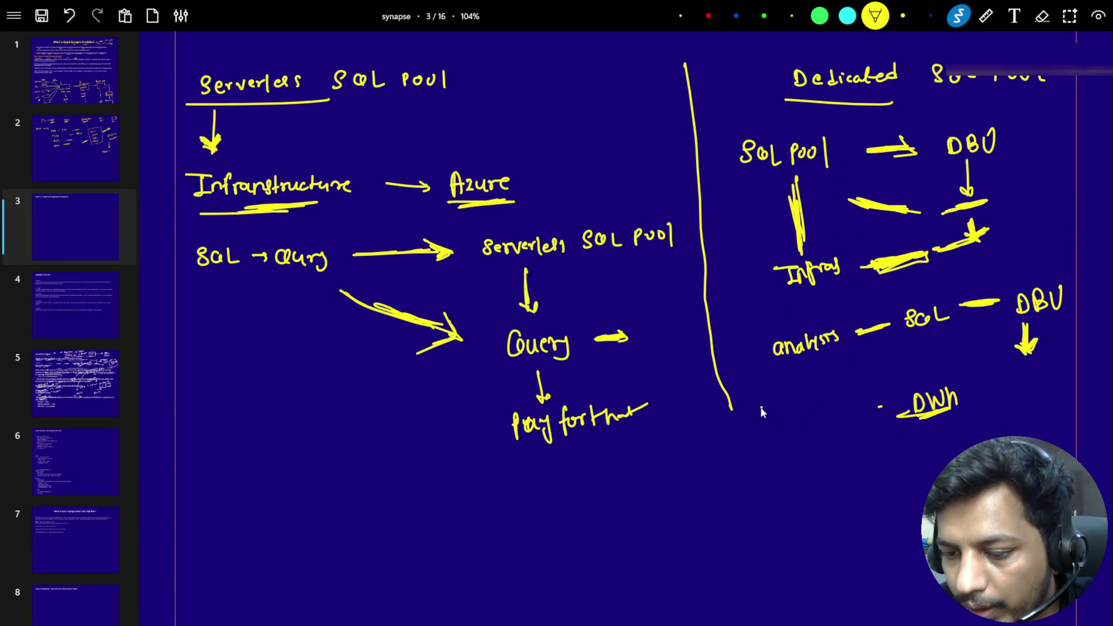
# Step: Add Infram → DWh, loop DWh back toward Query, extend the divider, and underline SQL Pool
pyautogui.moveTo(761, 406)
pyautogui.mouseDown()
pyautogui.moveTo(815, 415)
pyautogui.moveTo(745, 484)
pyautogui.mouseUp()
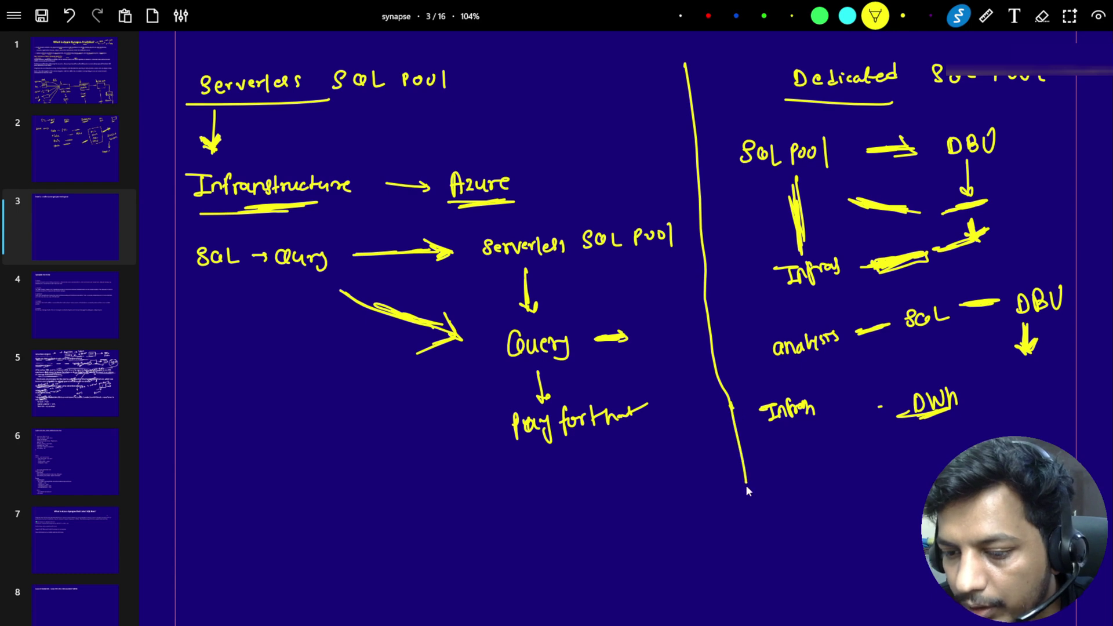
pyautogui.moveTo(730, 440); pyautogui.dragTo(746, 484)
pyautogui.moveTo(849, 402); pyautogui.dragTo(893, 401)
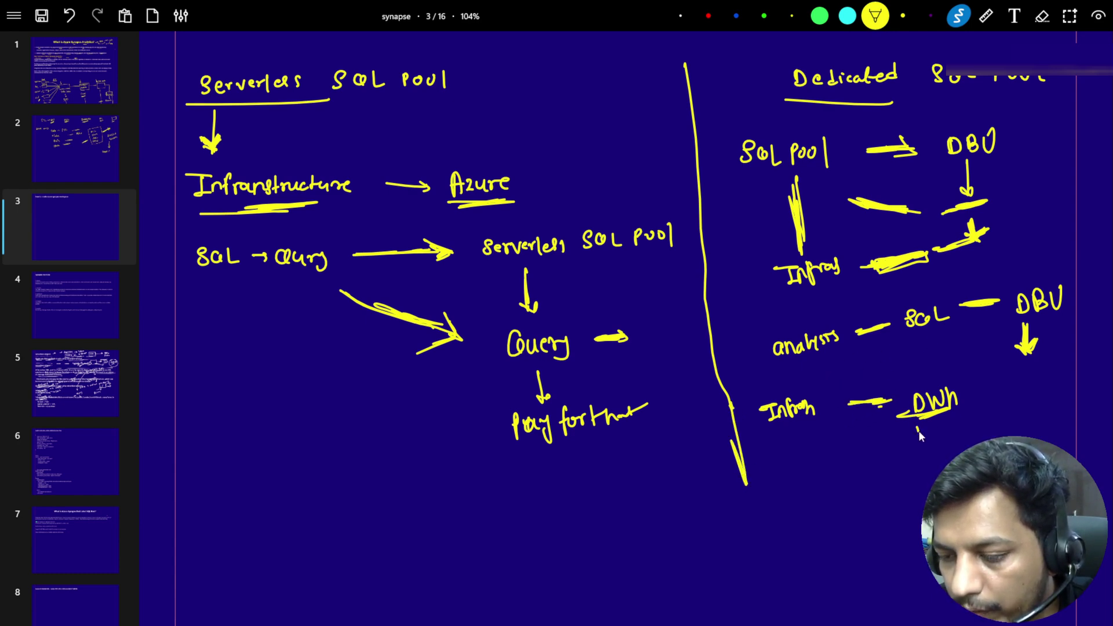
pyautogui.moveTo(917, 428)
pyautogui.mouseDown()
pyautogui.moveTo(927, 461)
pyautogui.moveTo(932, 448)
pyautogui.mouseUp()
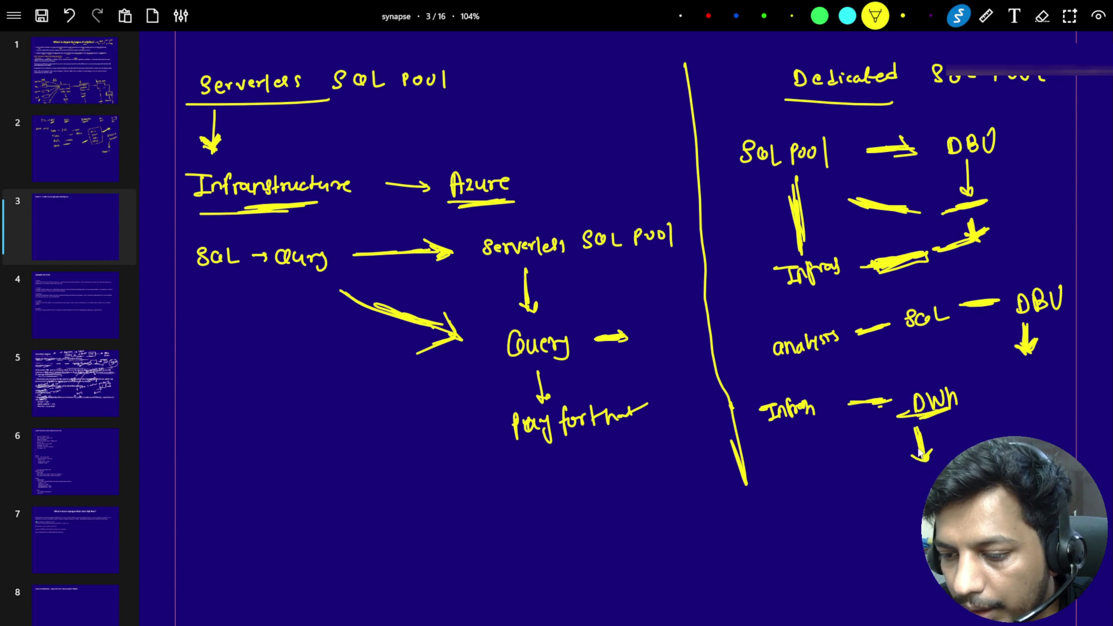
pyautogui.moveTo(898, 507); pyautogui.dragTo(921, 522)
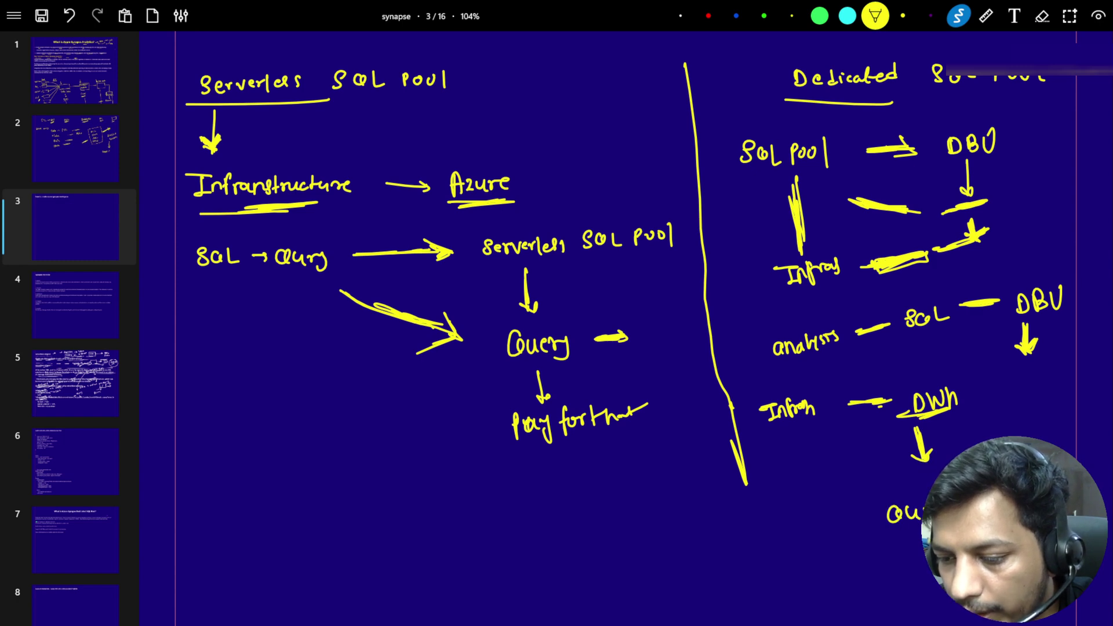
pyautogui.moveTo(970, 439)
pyautogui.mouseDown()
pyautogui.moveTo(960, 454)
pyautogui.moveTo(987, 427)
pyautogui.moveTo(985, 445)
pyautogui.mouseUp()
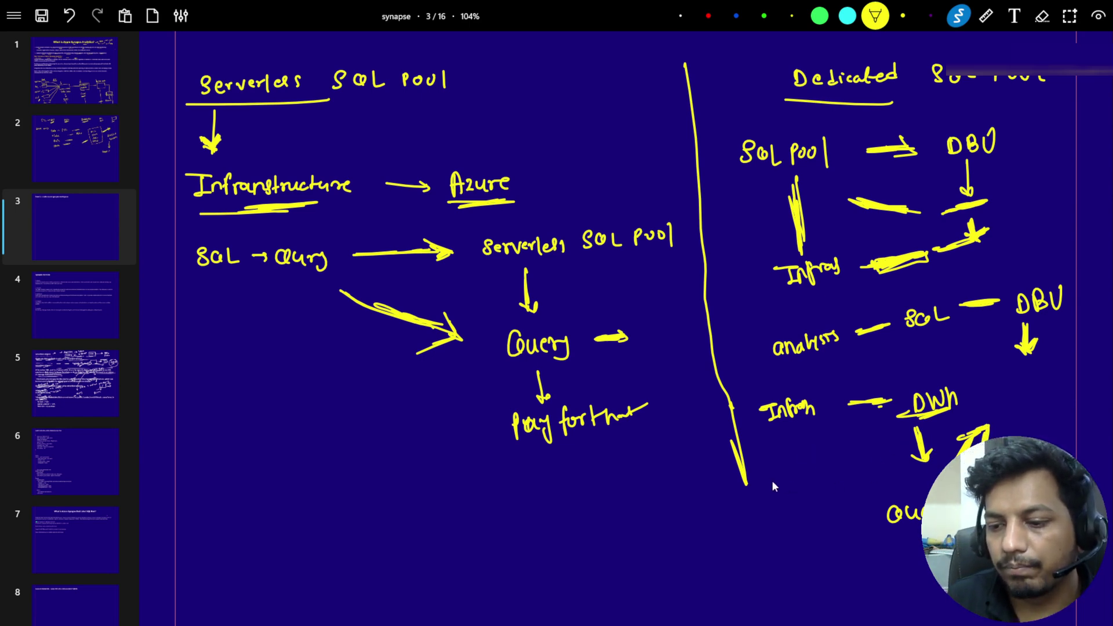
pyautogui.moveTo(731, 442); pyautogui.dragTo(752, 521)
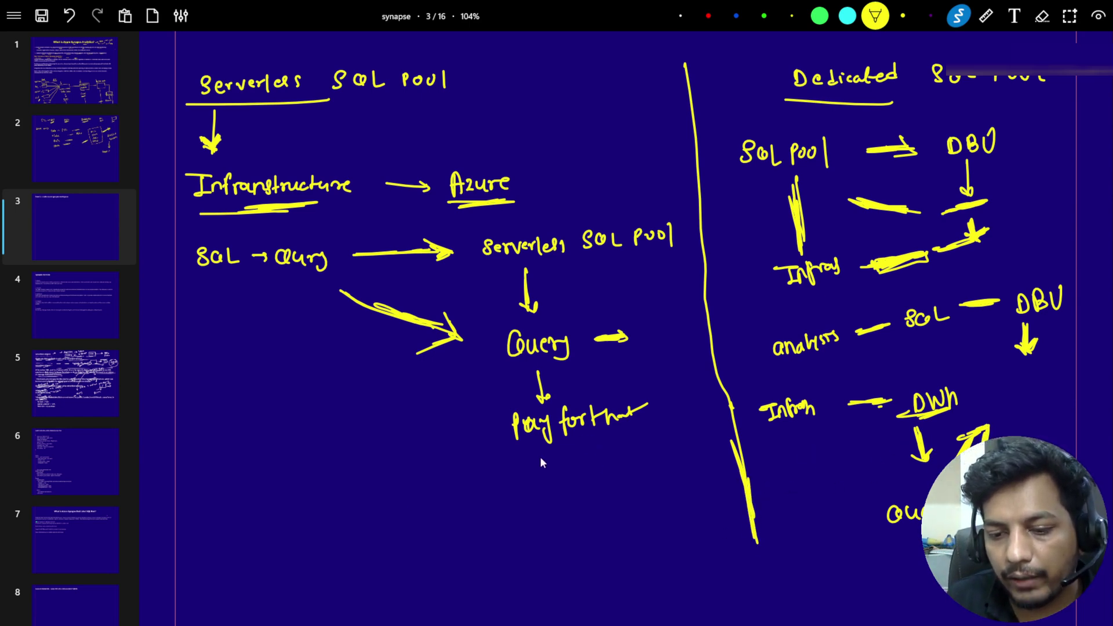
pyautogui.moveTo(374, 531)
pyautogui.mouseDown()
pyautogui.moveTo(422, 501)
pyautogui.moveTo(407, 521)
pyautogui.mouseUp()
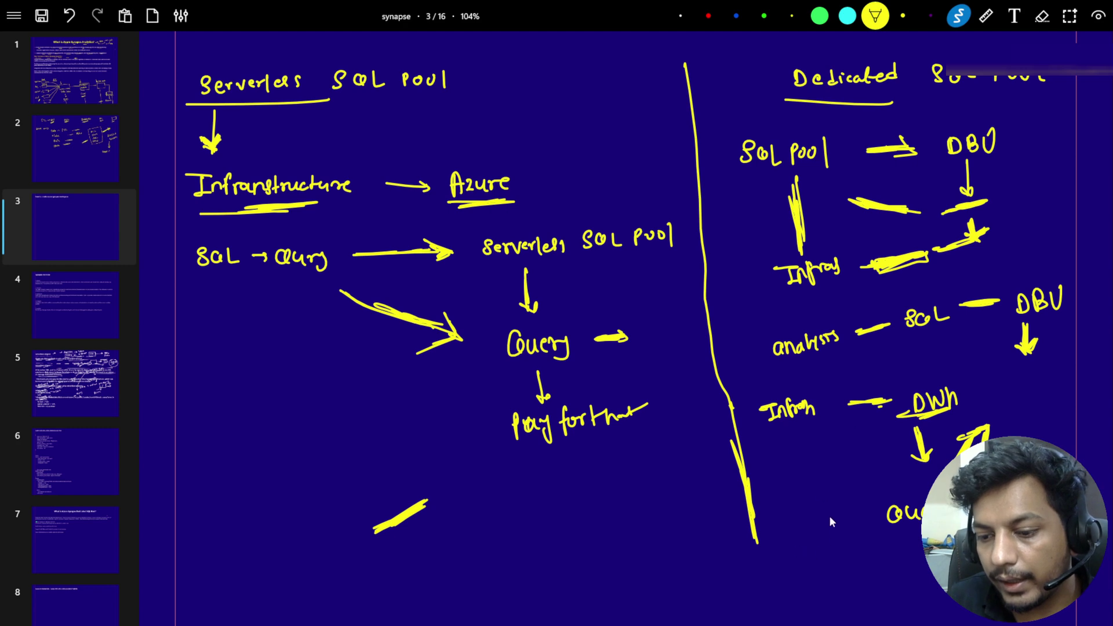
pyautogui.moveTo(811, 518)
pyautogui.mouseDown()
pyautogui.moveTo(895, 470)
pyautogui.moveTo(892, 481)
pyautogui.mouseUp()
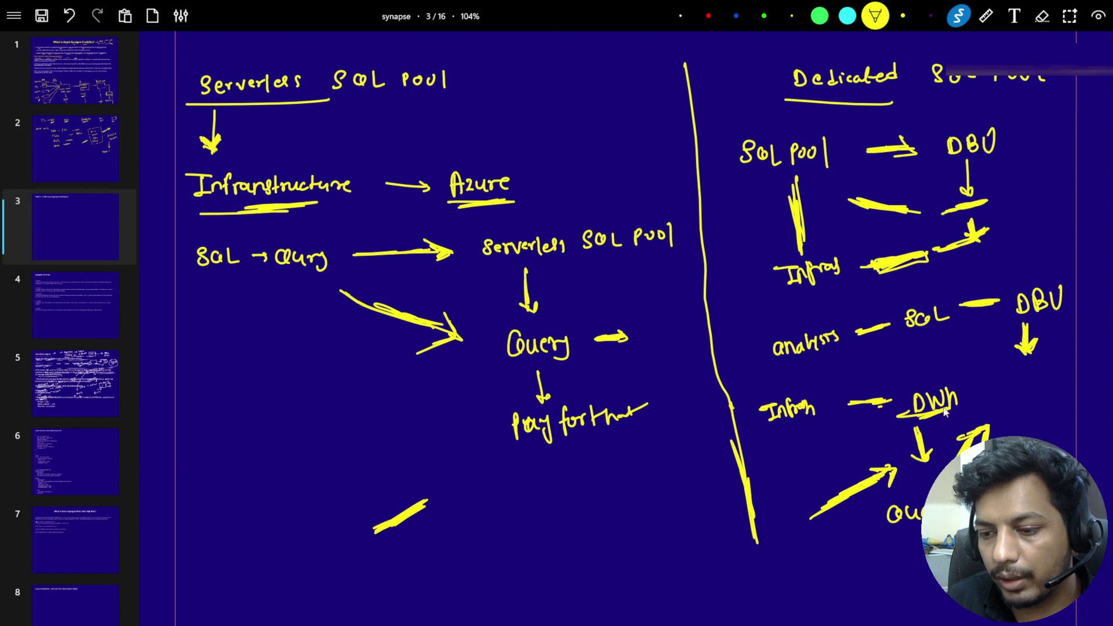
pyautogui.moveTo(741, 190); pyautogui.dragTo(806, 171)
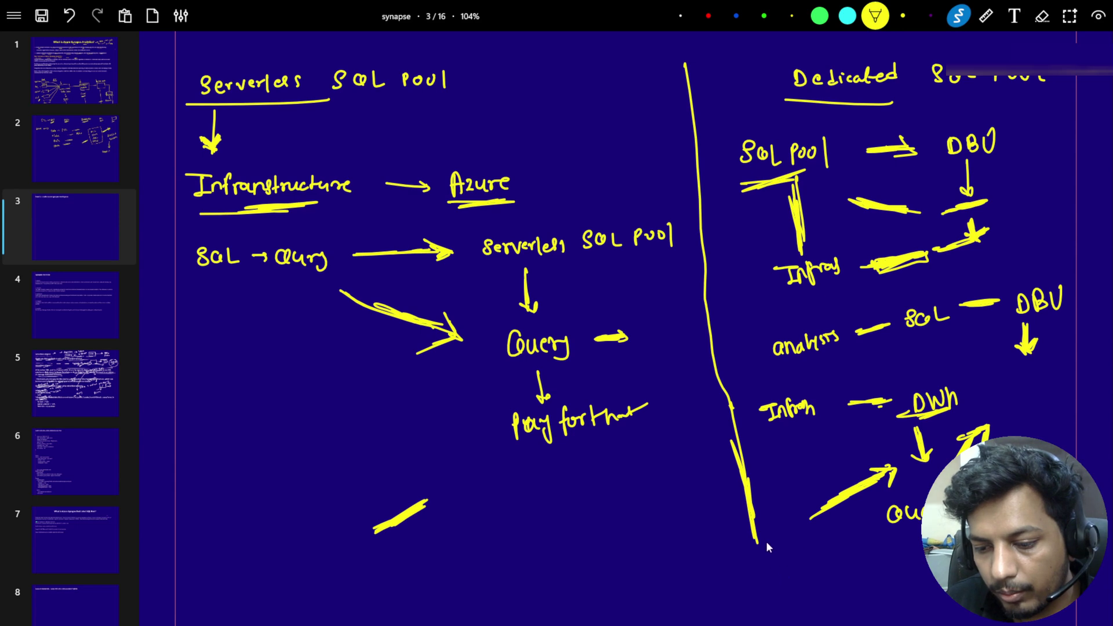
# Step: Write 'Ad hoc' at the lower left with a downward arrow above it
pyautogui.moveTo(801, 573)
pyautogui.mouseDown()
pyautogui.moveTo(828, 580)
pyautogui.moveTo(851, 565)
pyautogui.moveTo(881, 576)
pyautogui.moveTo(853, 589)
pyautogui.moveTo(927, 549)
pyautogui.mouseUp()
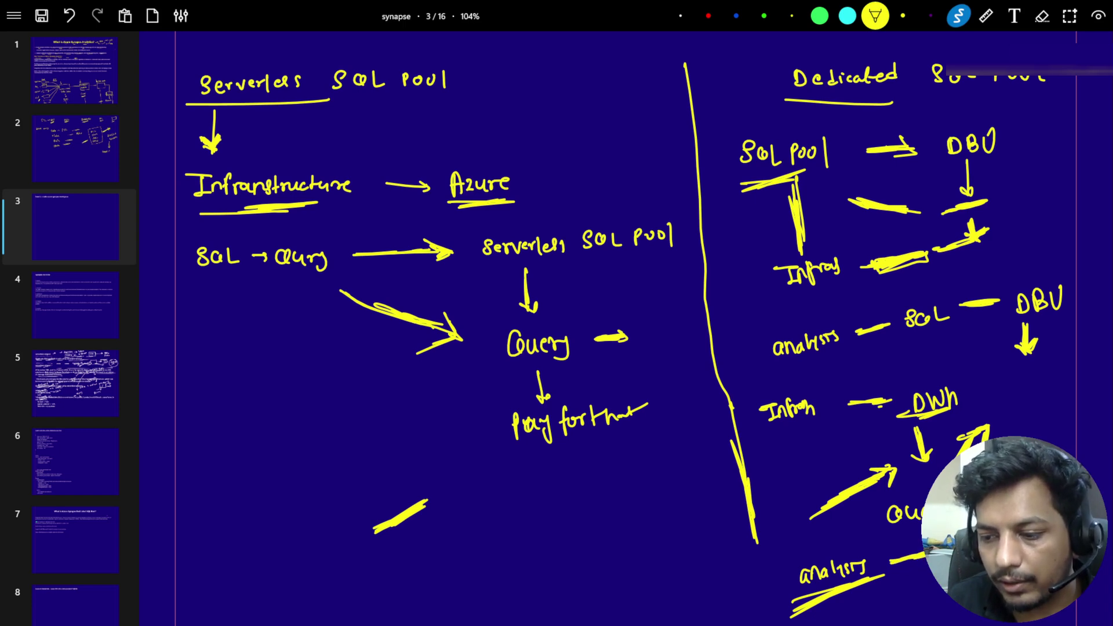
pyautogui.moveTo(234, 574)
pyautogui.mouseDown()
pyautogui.moveTo(237, 548)
pyautogui.moveTo(268, 571)
pyautogui.moveTo(301, 555)
pyautogui.mouseUp()
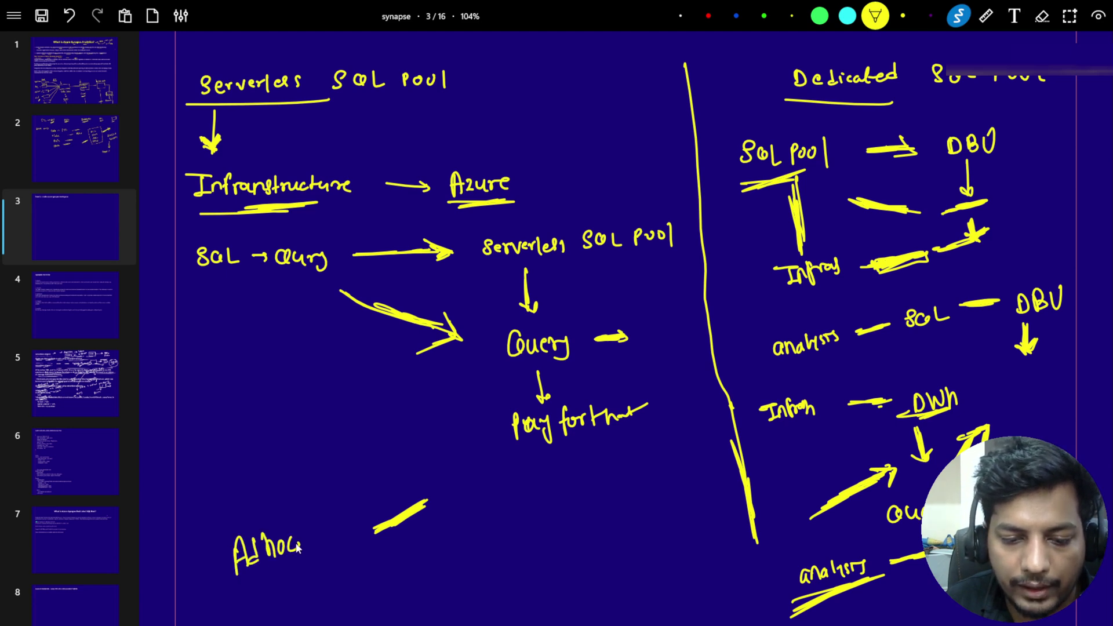
pyautogui.moveTo(259, 404); pyautogui.dragTo(255, 444)
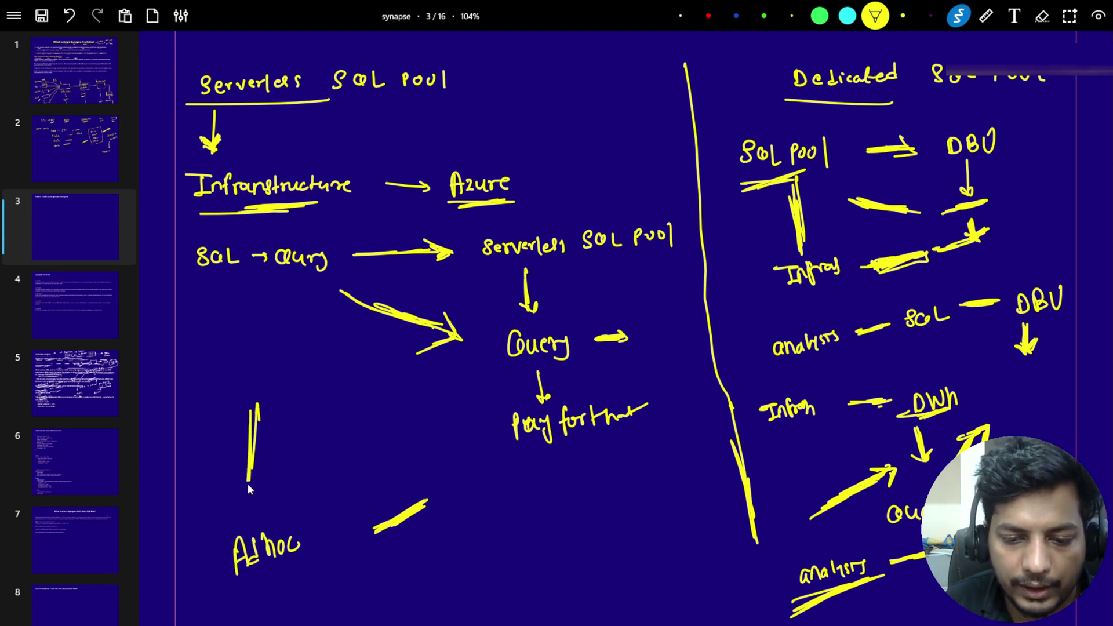
pyautogui.moveTo(230, 484); pyautogui.dragTo(263, 482)
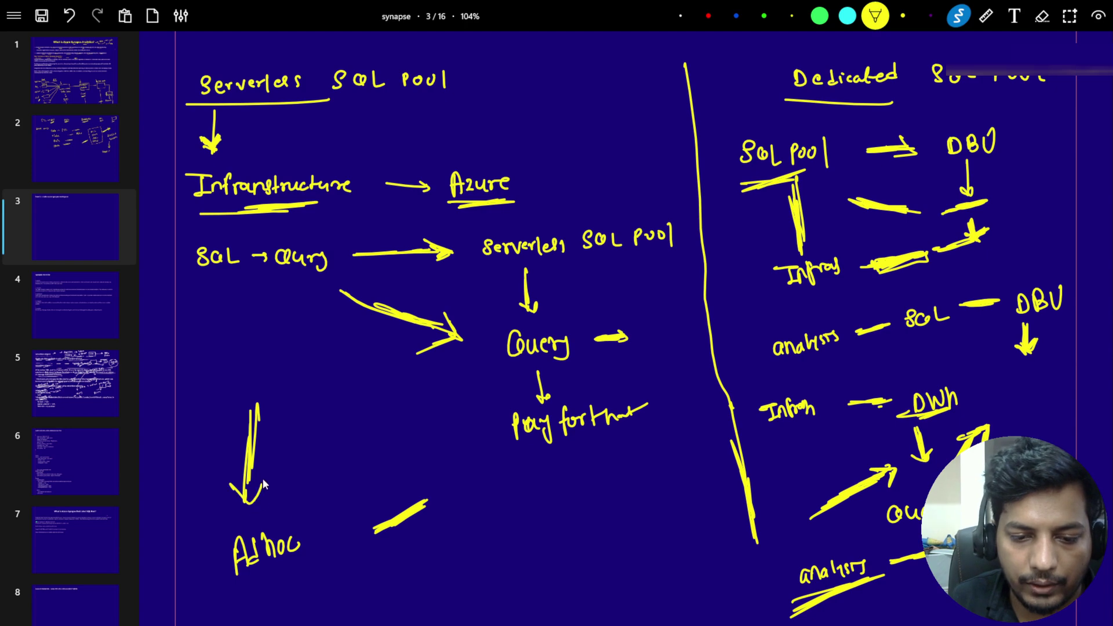
# Step: Beside Ad hoc, write SQL → ADLS with arrows branching to underlined Serverless and Dedicated
pyautogui.scroll(-3, 255, 475)
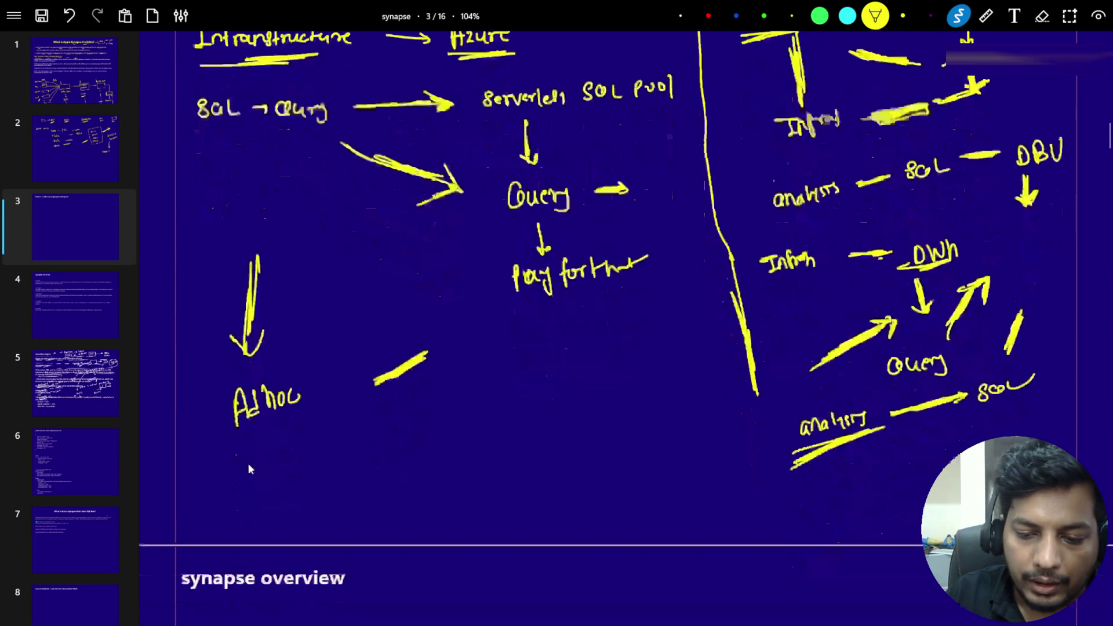
pyautogui.scroll(-5, 248, 468)
pyautogui.scroll(4, 248, 469)
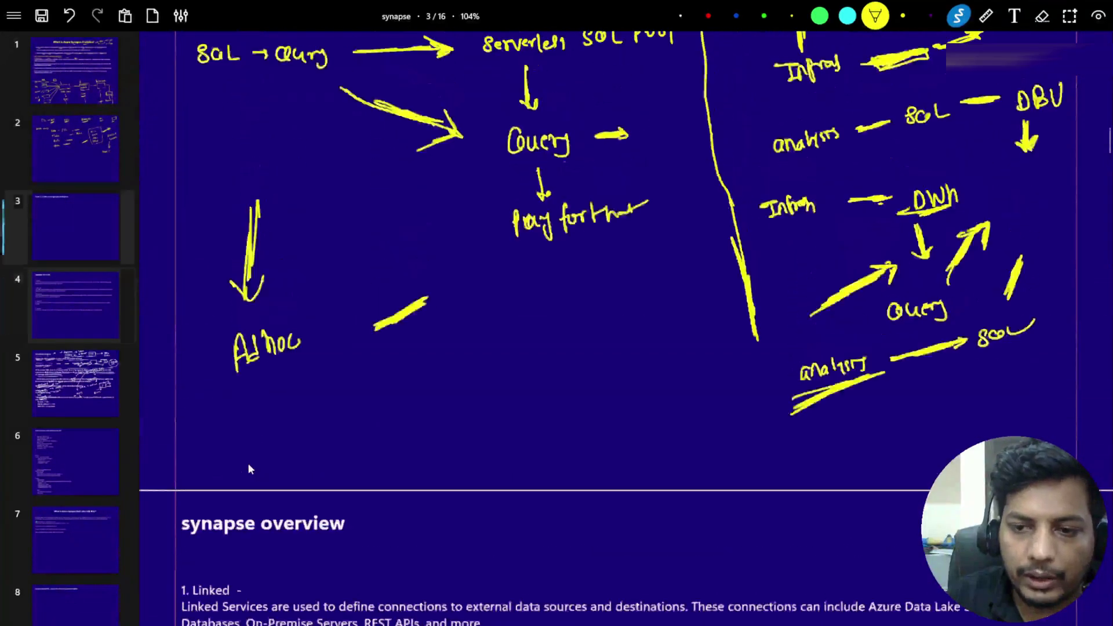
pyautogui.scroll(3, 248, 468)
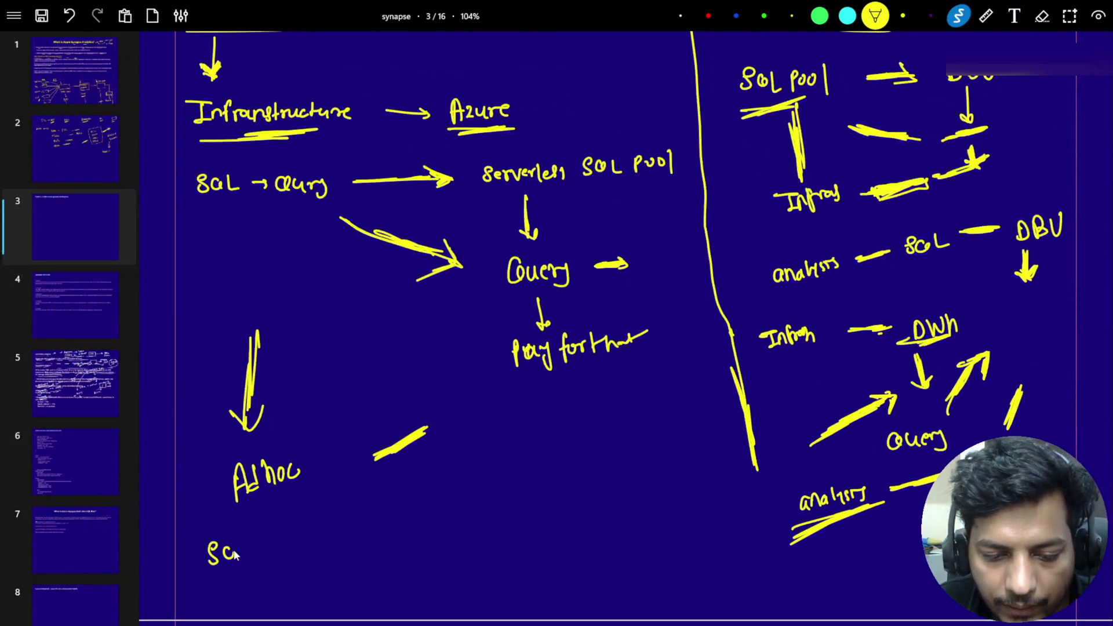
pyautogui.moveTo(259, 549)
pyautogui.mouseDown()
pyautogui.moveTo(295, 536)
pyautogui.moveTo(394, 536)
pyautogui.mouseUp()
pyautogui.moveTo(402, 509)
pyautogui.mouseDown()
pyautogui.moveTo(389, 551)
pyautogui.moveTo(368, 565)
pyautogui.mouseUp()
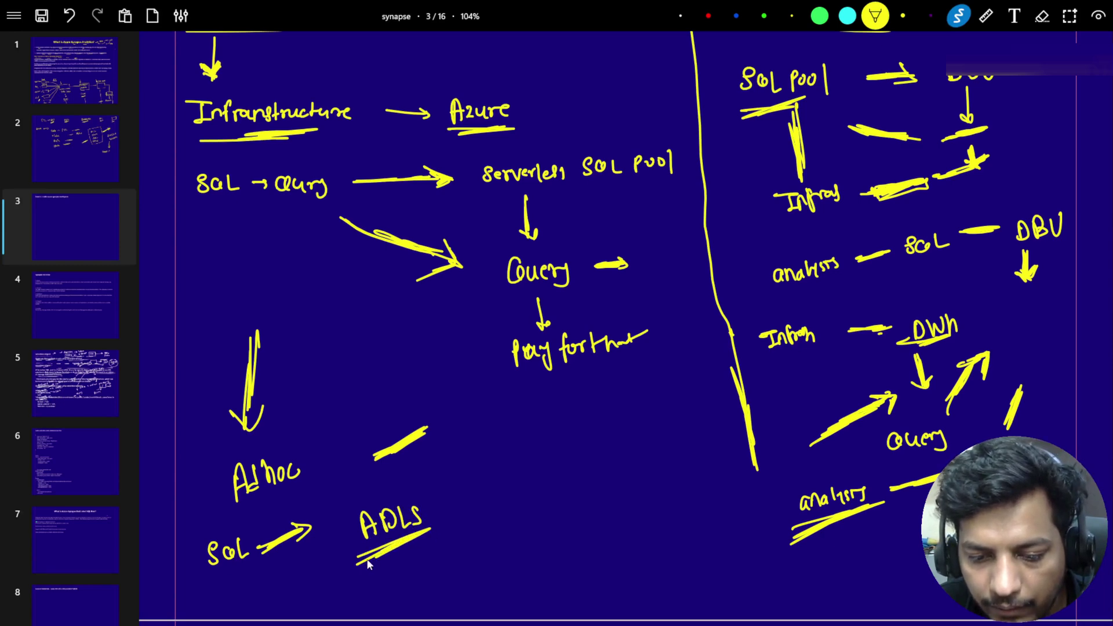
pyautogui.moveTo(477, 497)
pyautogui.mouseDown()
pyautogui.moveTo(491, 486)
pyautogui.moveTo(452, 503)
pyautogui.moveTo(483, 478)
pyautogui.moveTo(513, 479)
pyautogui.moveTo(487, 502)
pyautogui.moveTo(513, 474)
pyautogui.moveTo(496, 491)
pyautogui.mouseUp()
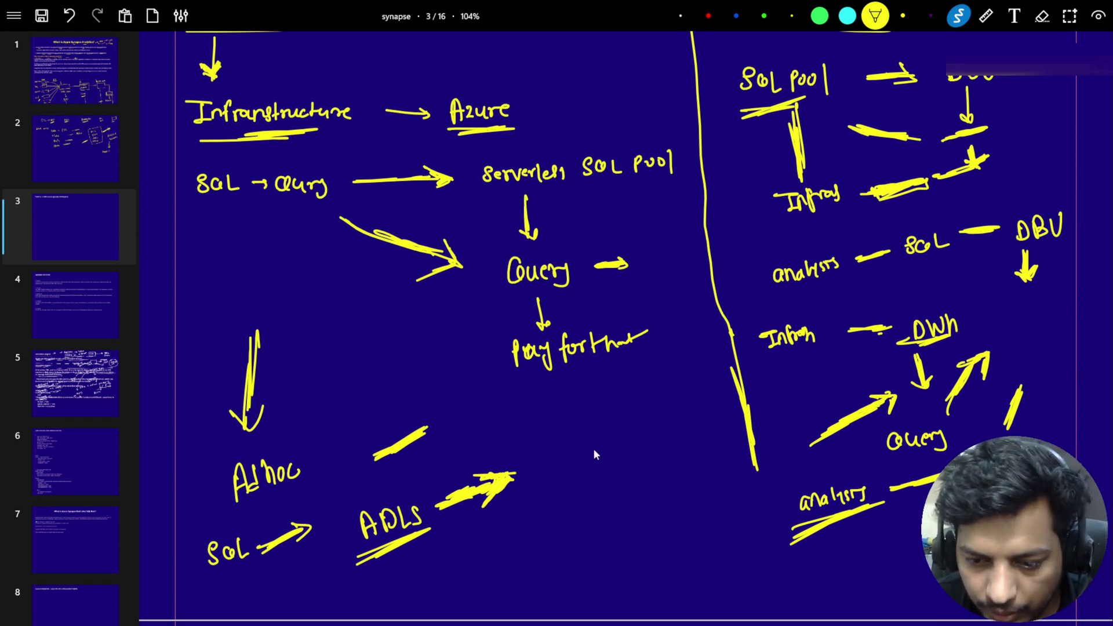
pyautogui.moveTo(599, 446)
pyautogui.mouseDown()
pyautogui.moveTo(597, 457)
pyautogui.moveTo(657, 432)
pyautogui.moveTo(577, 494)
pyautogui.moveTo(683, 438)
pyautogui.mouseUp()
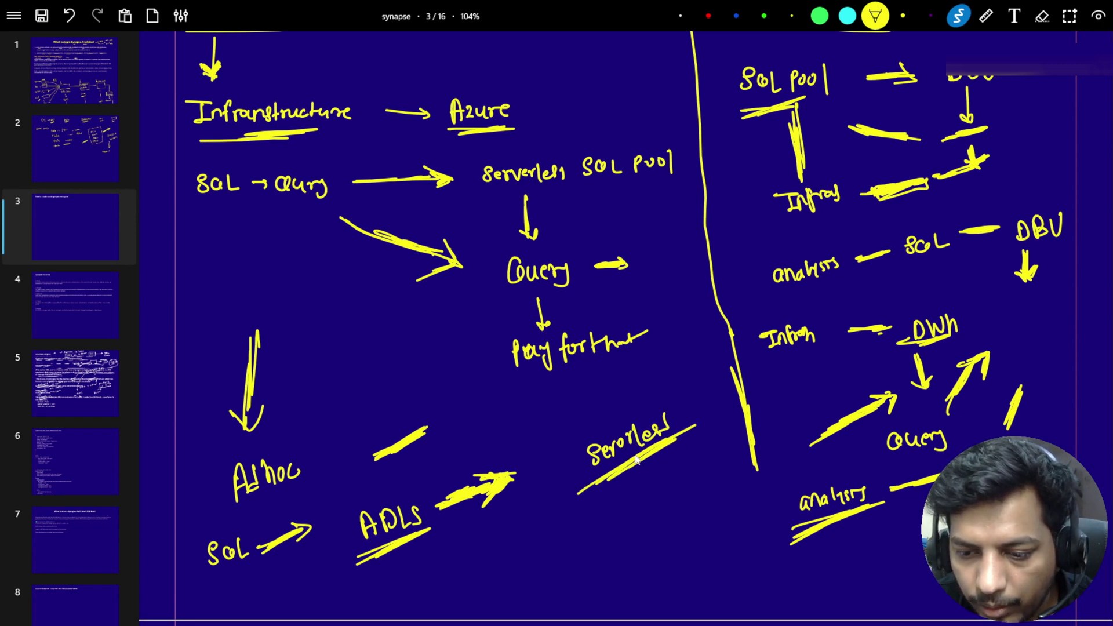
pyautogui.moveTo(597, 473); pyautogui.dragTo(634, 443)
pyautogui.moveTo(563, 492)
pyautogui.mouseDown()
pyautogui.moveTo(567, 479)
pyautogui.moveTo(642, 497)
pyautogui.mouseUp()
pyautogui.moveTo(647, 491)
pyautogui.mouseDown()
pyautogui.moveTo(648, 499)
pyautogui.moveTo(702, 469)
pyautogui.mouseUp()
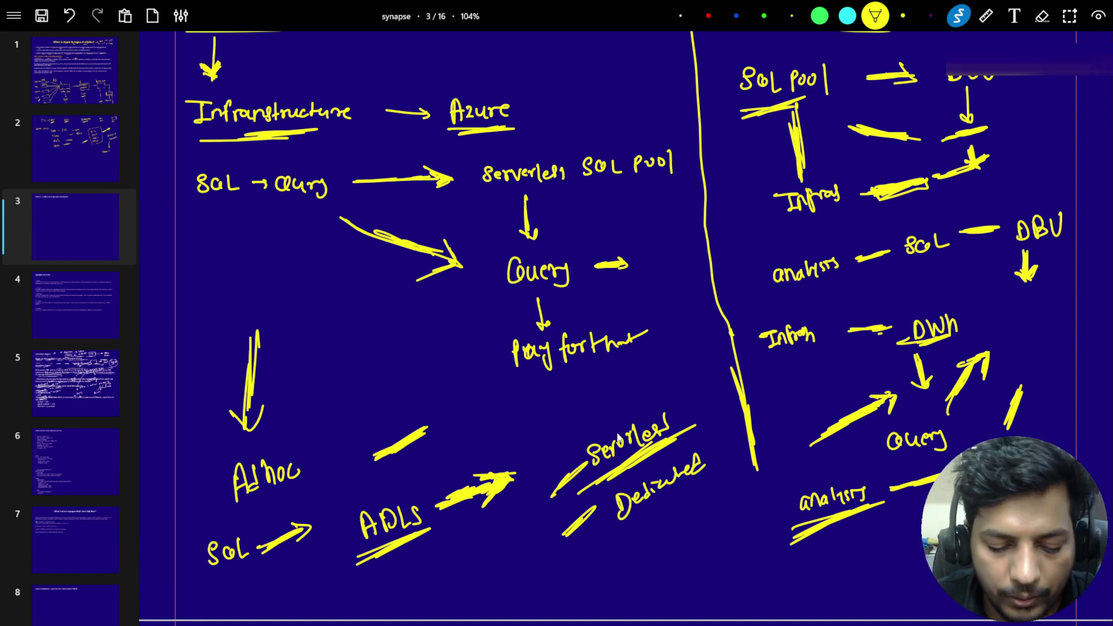
# Step: Back in Synapse Studio, open the linked employee (Primary) ADLS Gen2 container showing emp_1.csv
pyautogui.hotkey('alt', 'Tab')
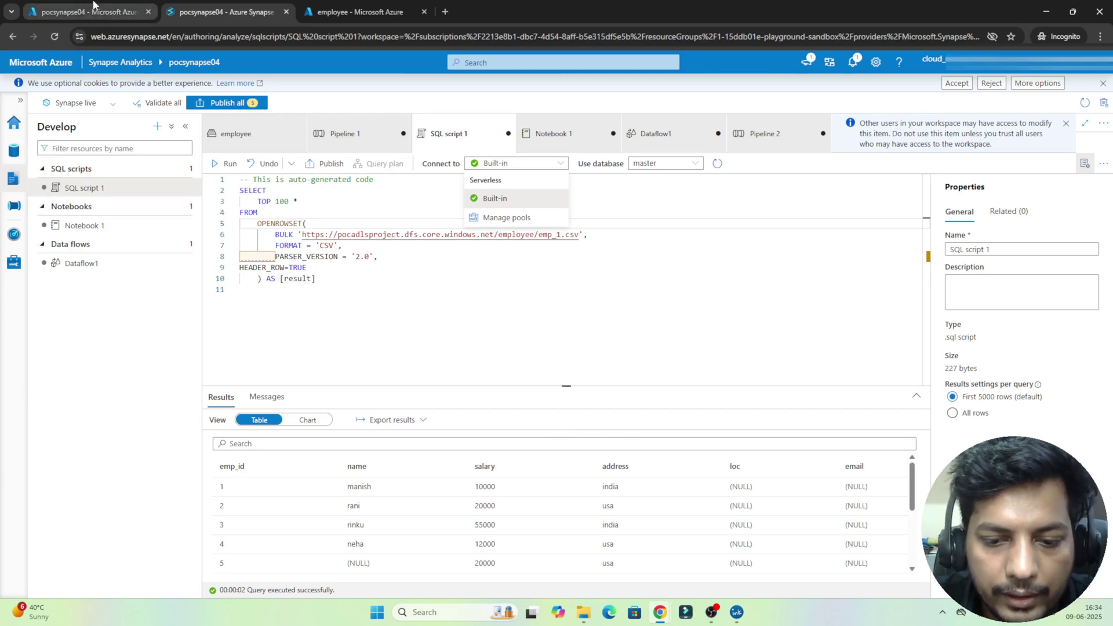
pyautogui.click(93, 4)
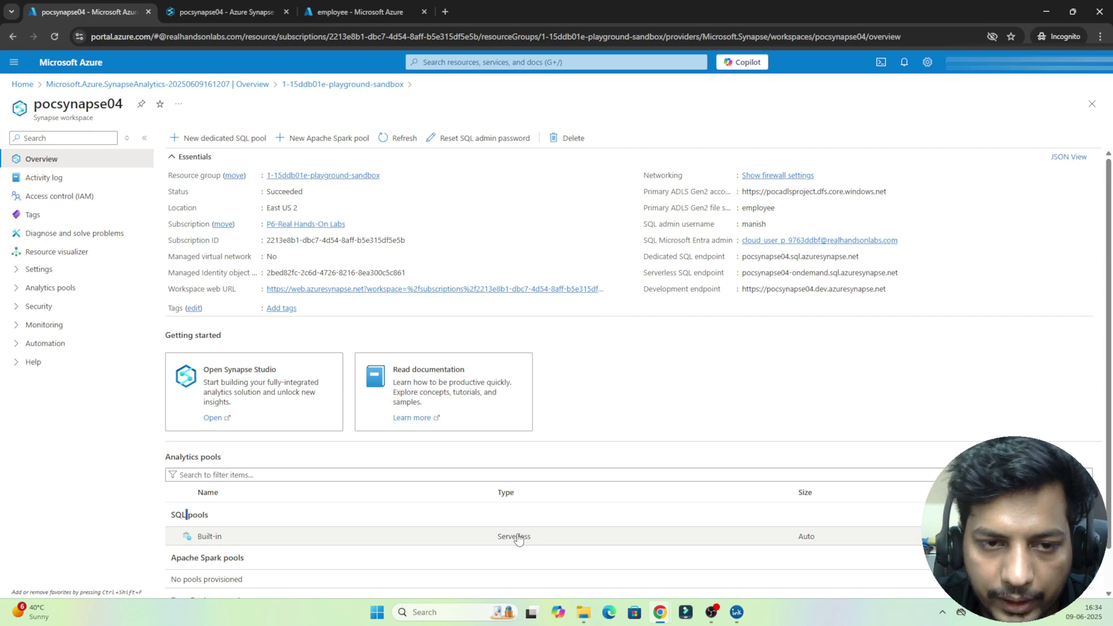
pyautogui.click(243, 12)
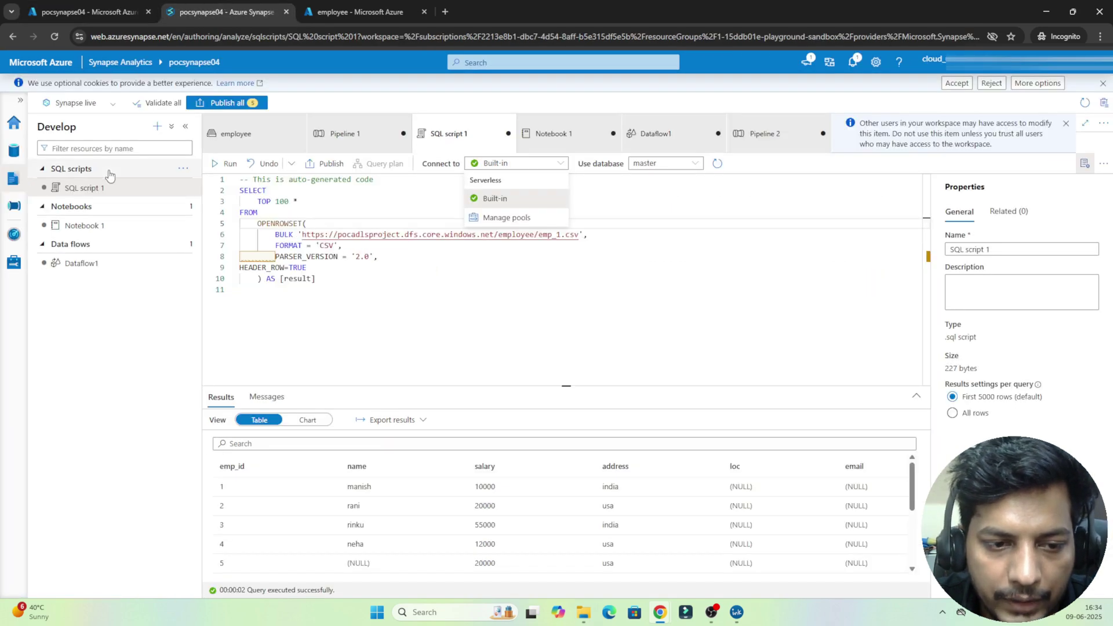
pyautogui.click(10, 152)
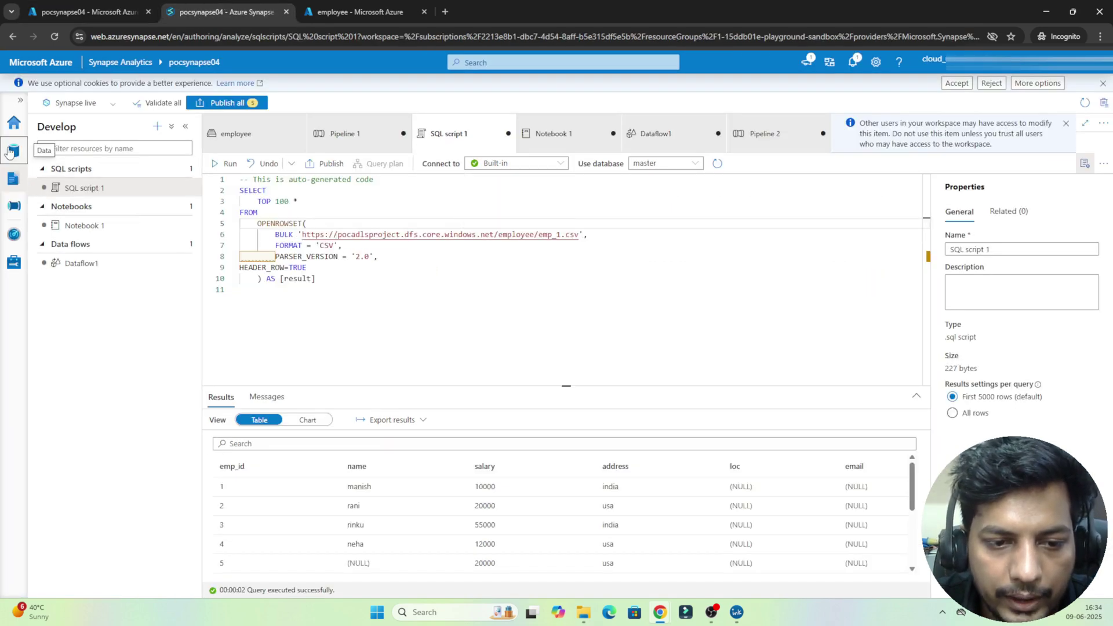
pyautogui.click(10, 152)
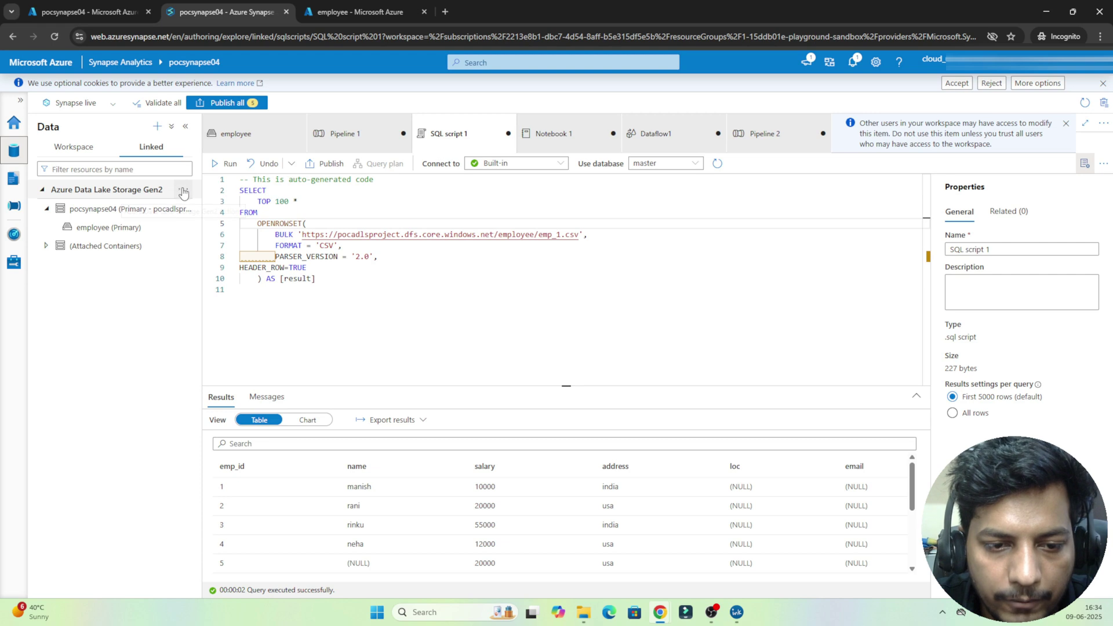
pyautogui.click(103, 231)
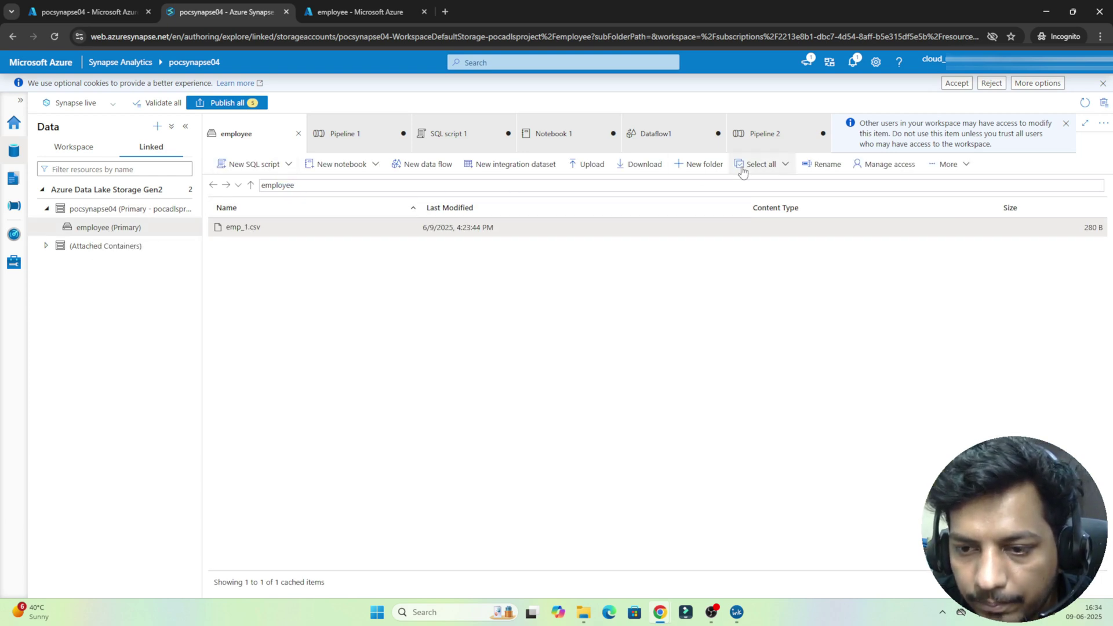
# Step: Upload the local delhi_csv.csv file (352 B) into the employee container
pyautogui.click(590, 167)
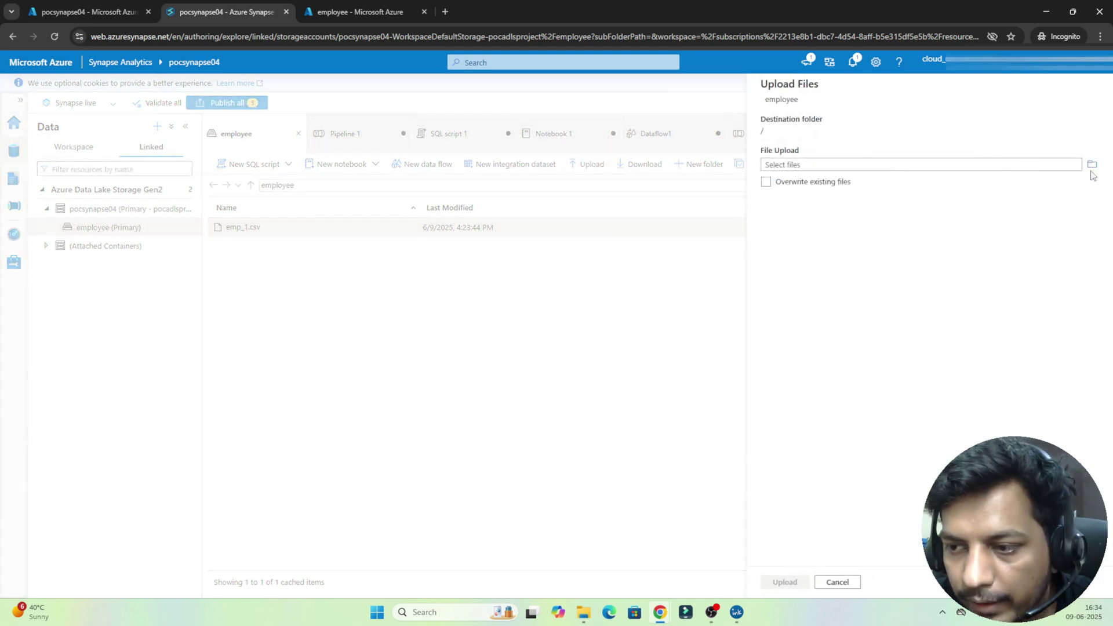
pyautogui.click(1091, 168)
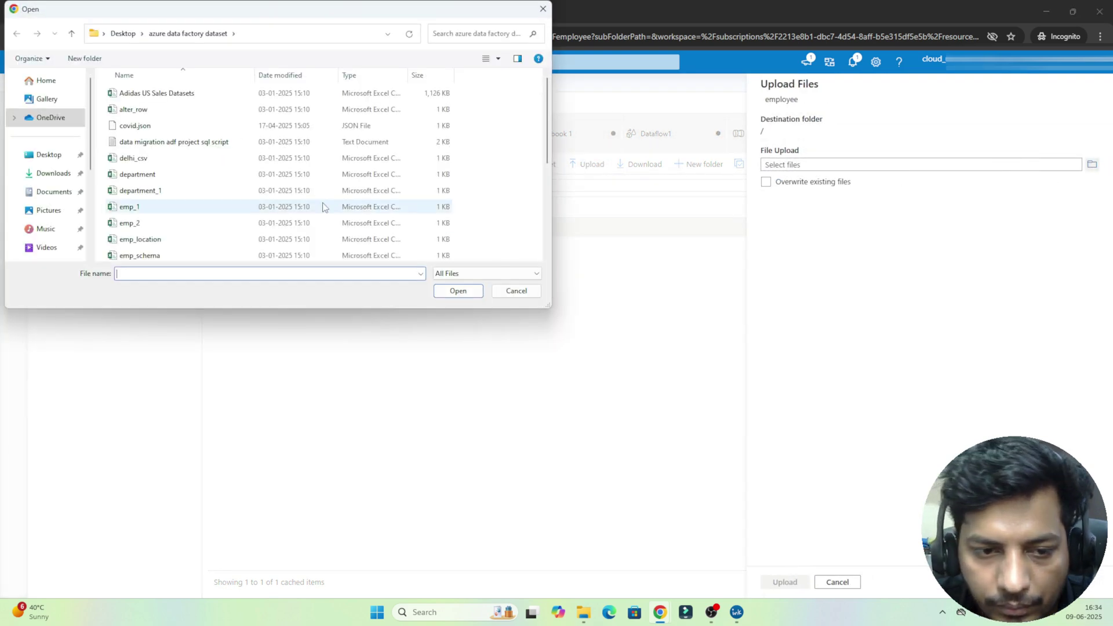
pyautogui.click(164, 162)
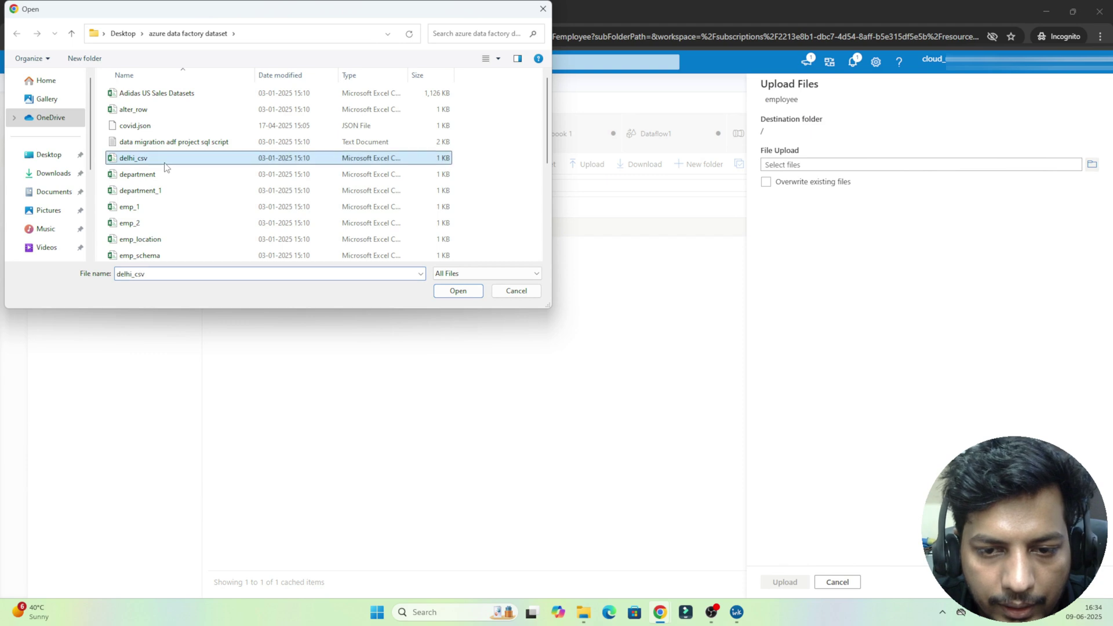
pyautogui.click(458, 291)
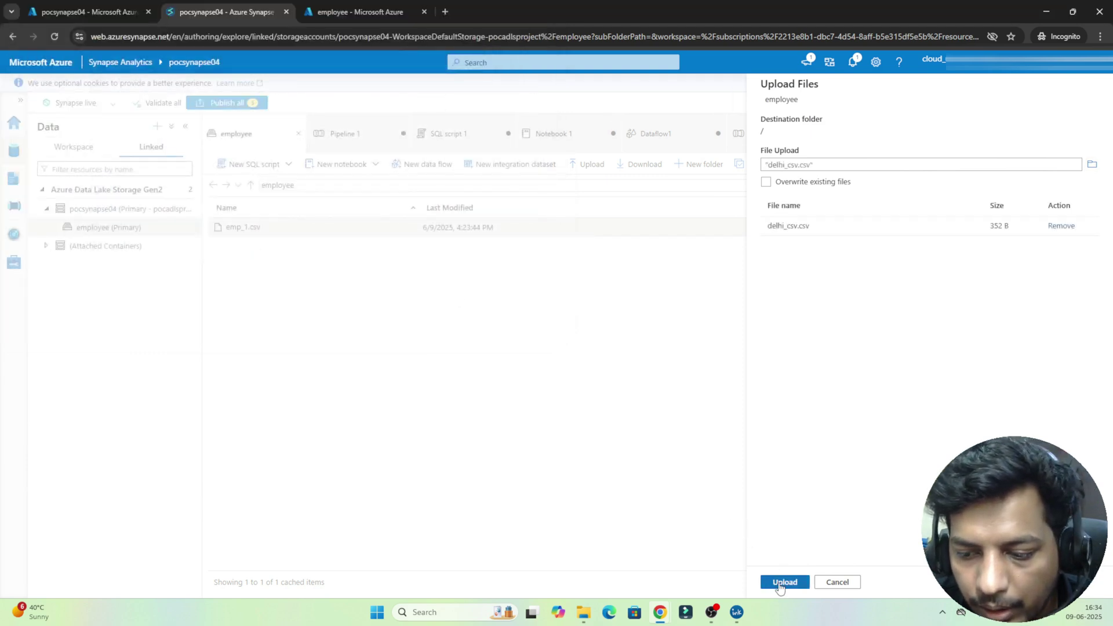
pyautogui.click(779, 585)
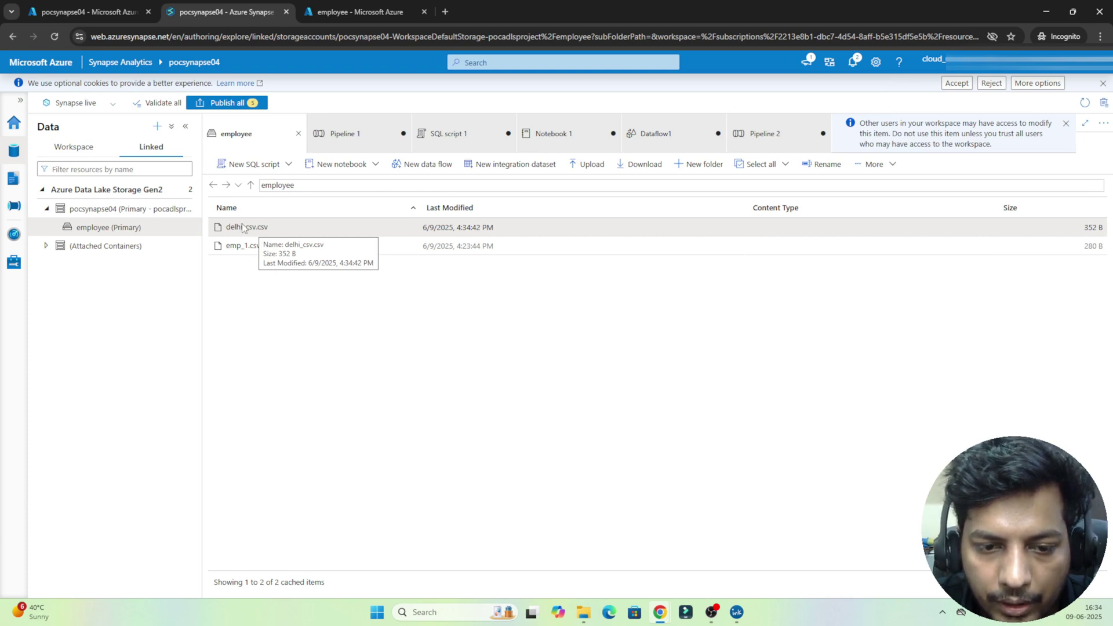
# Step: Generate a SELECT TOP 100 rows script for delhi_csv.csv and run it on the Built-in pool
pyautogui.click(253, 166)
pyautogui.click(253, 184)
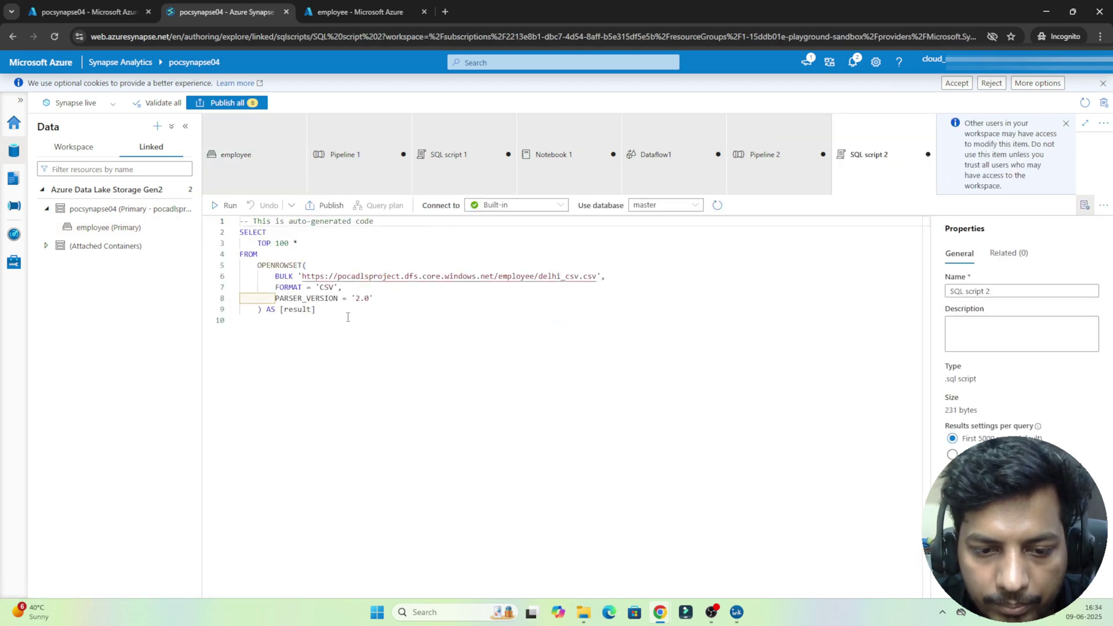
pyautogui.moveTo(348, 317); pyautogui.dragTo(226, 238)
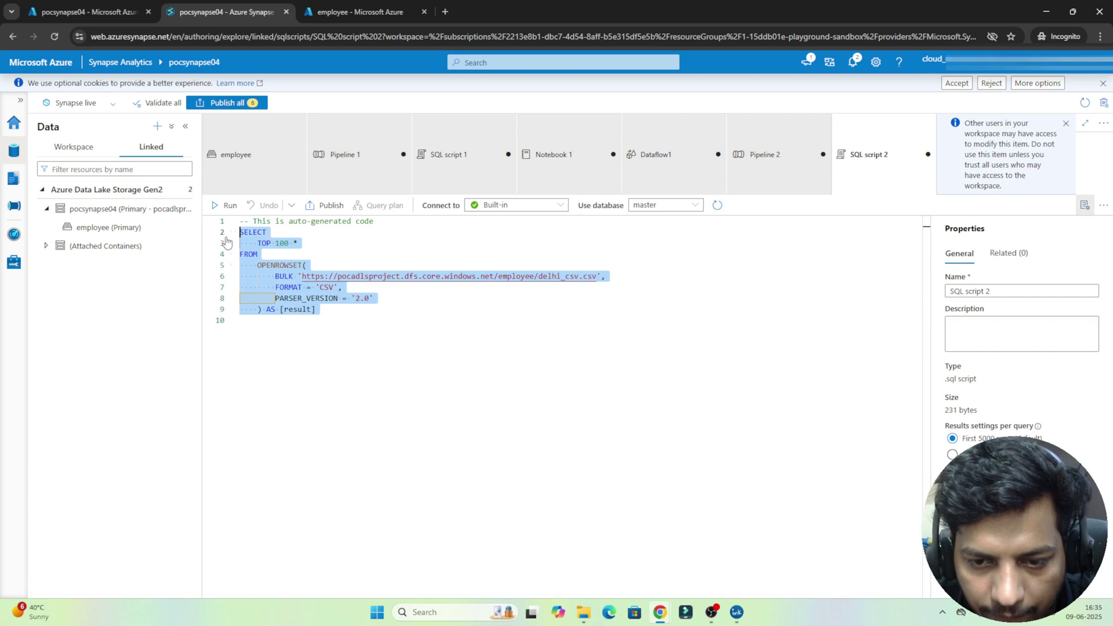
pyautogui.click(559, 206)
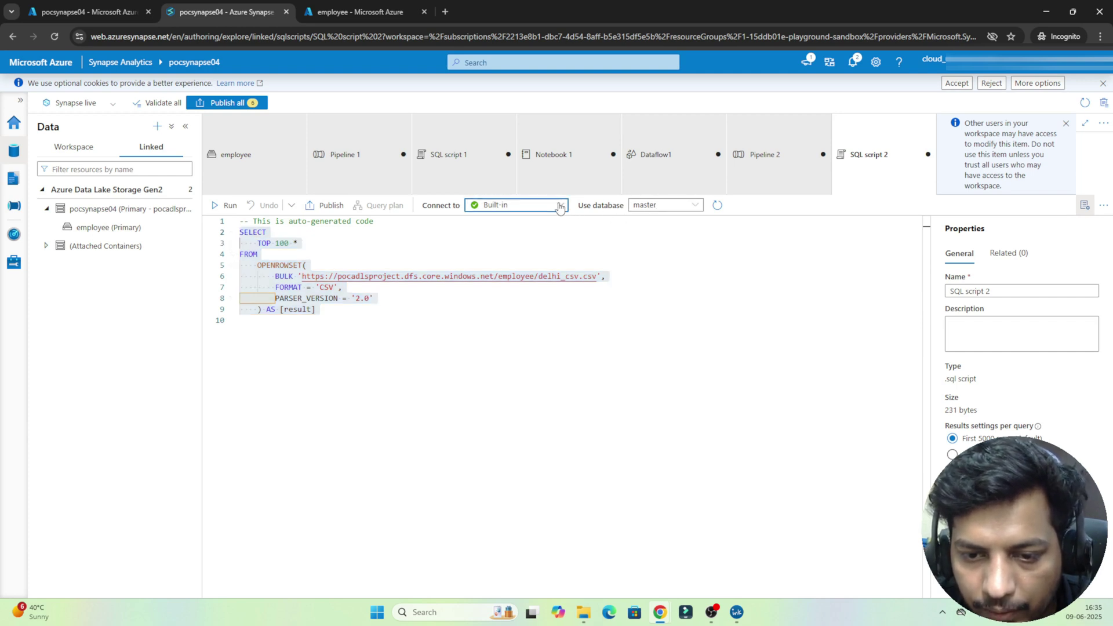
pyautogui.click(560, 206)
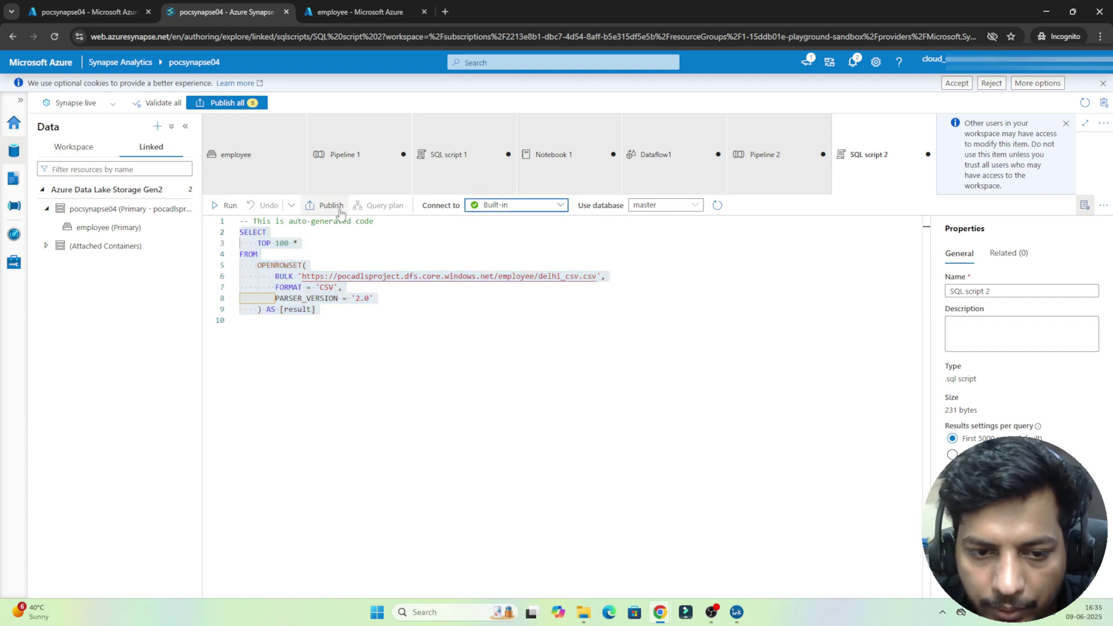
pyautogui.click(226, 206)
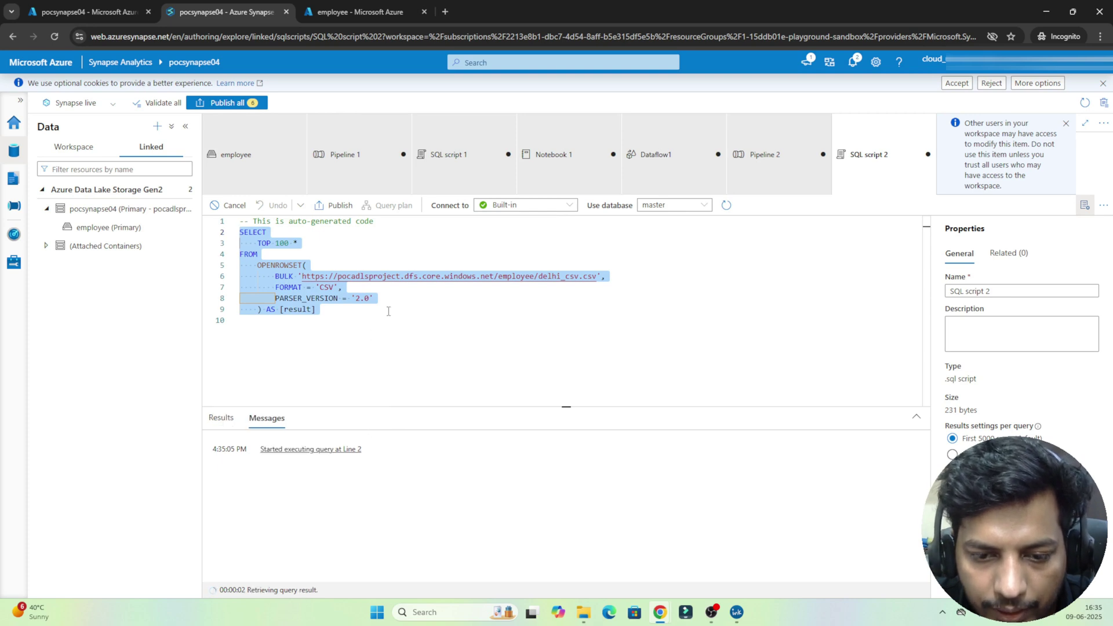
pyautogui.moveTo(383, 311); pyautogui.dragTo(270, 276)
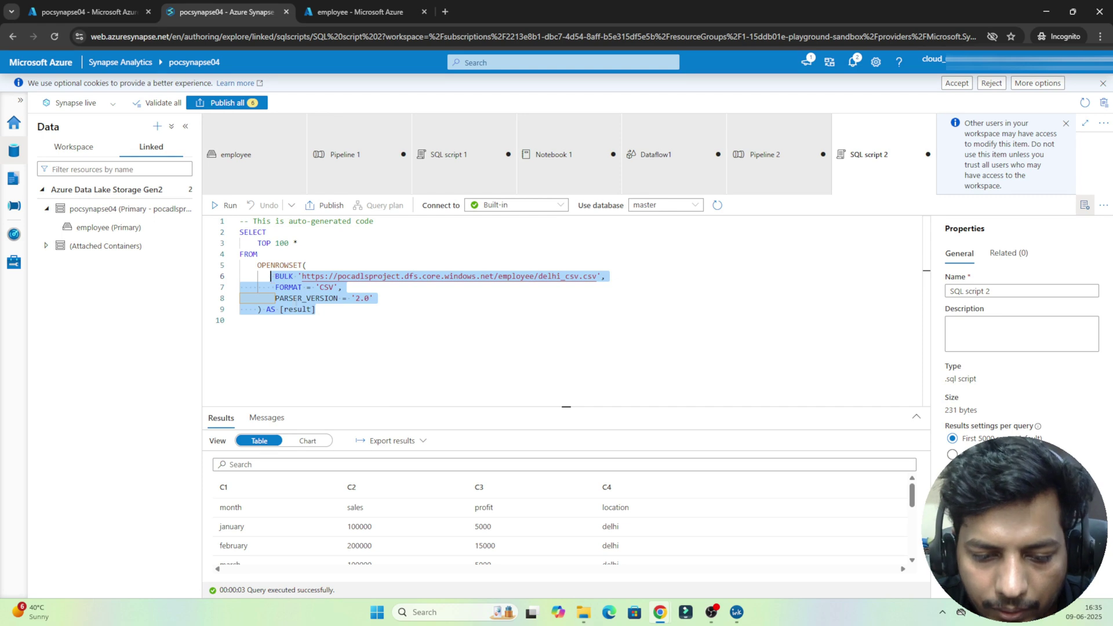
pyautogui.click(317, 364)
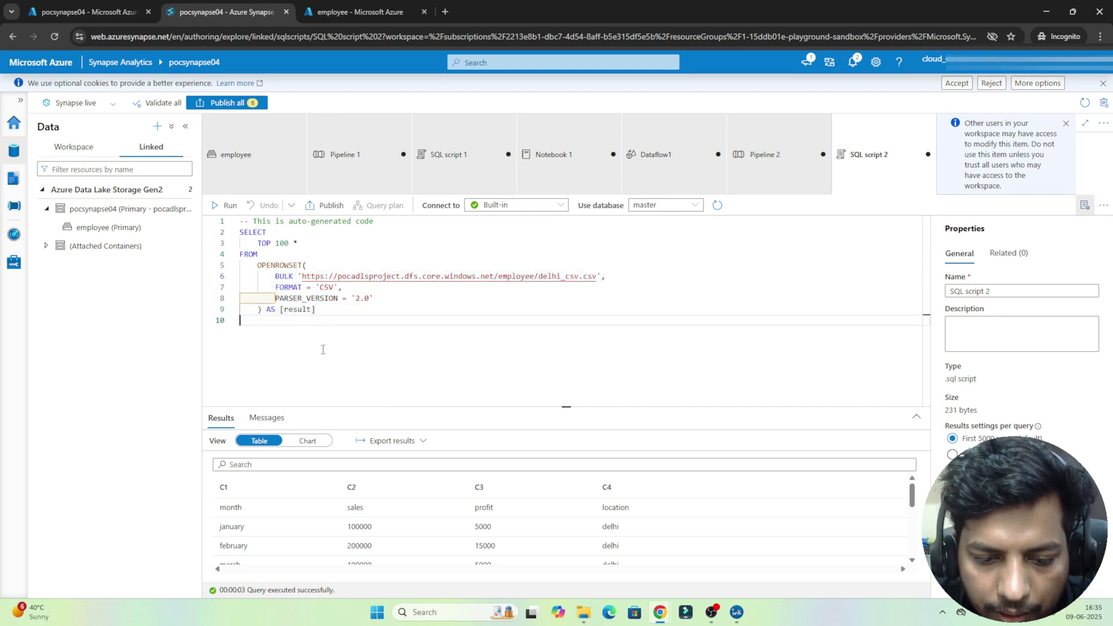
# Step: Add HEADER_ROW = TRUE to the OPENROWSET options and rerun the query
pyautogui.click(386, 301)
pyautogui.write(',')
pyautogui.press('Return')
pyautogui.write('h')
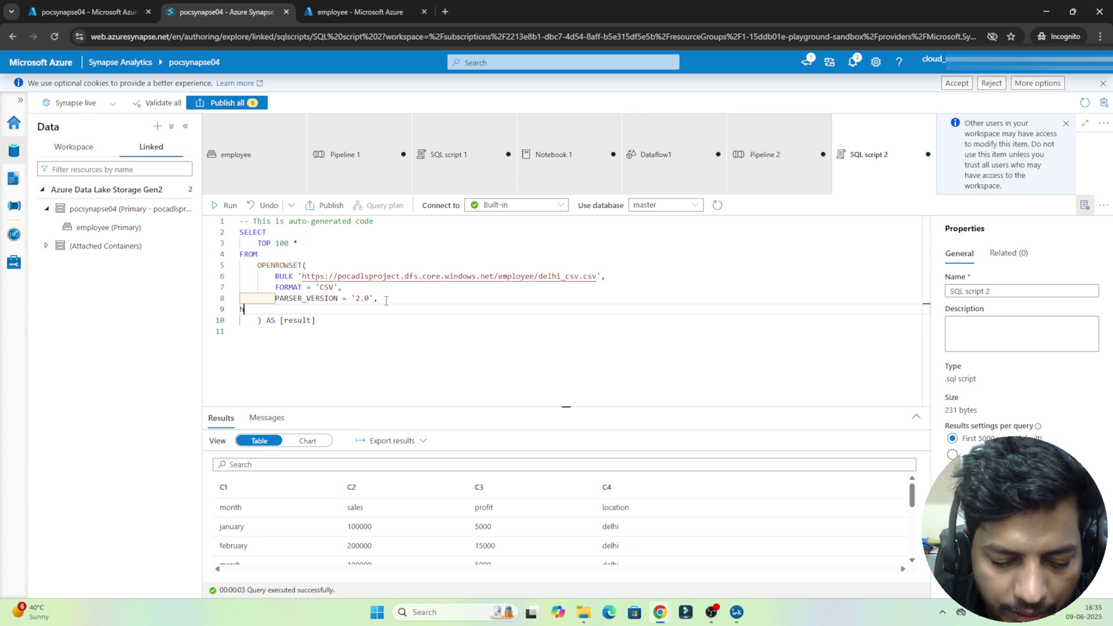
pyautogui.write('eader')
pyautogui.press('Tab')
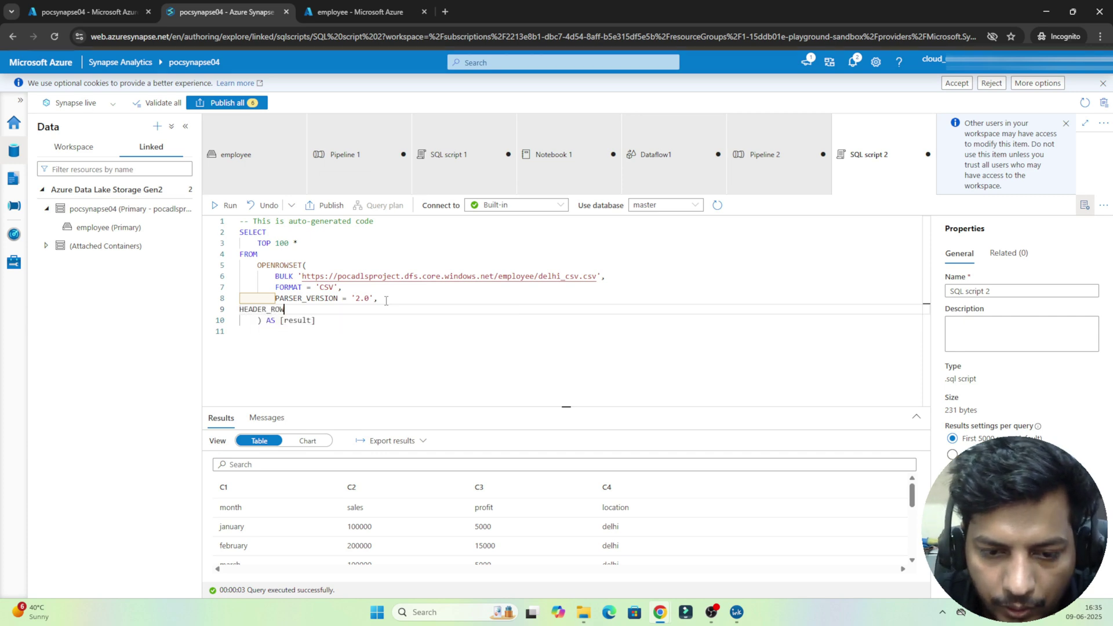
pyautogui.write('=')
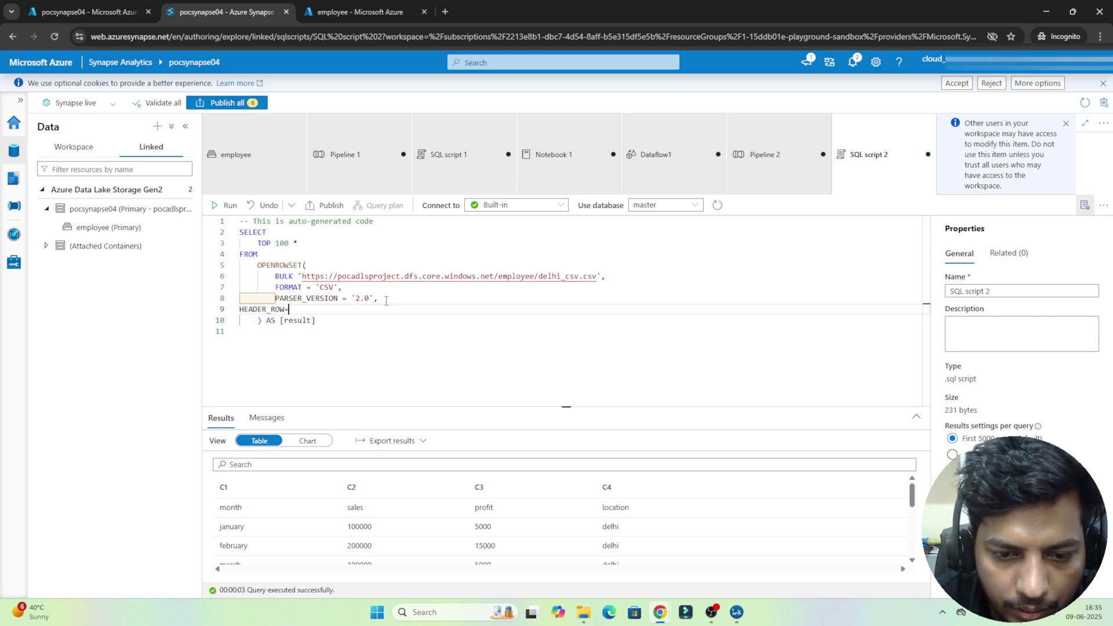
pyautogui.write('T')
pyautogui.press('Tab')
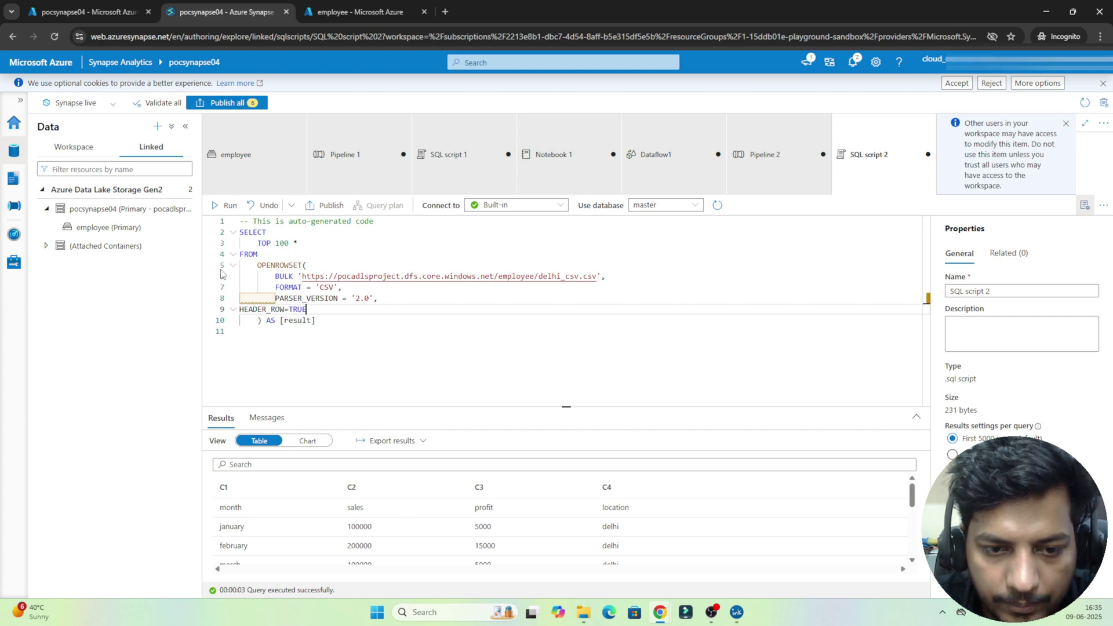
pyautogui.click(226, 205)
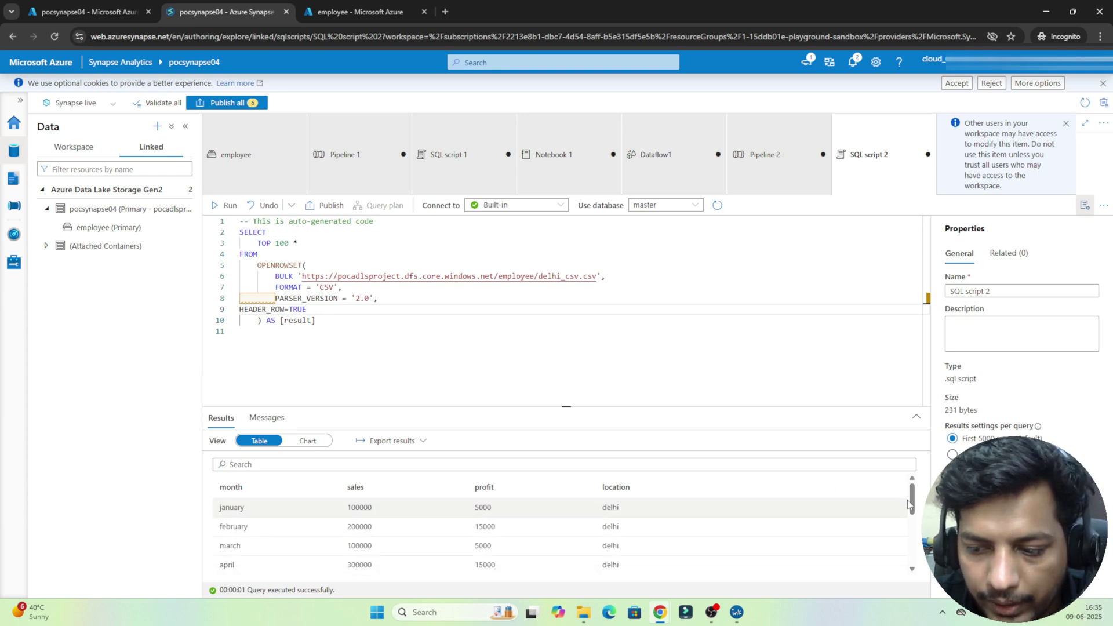
# Step: Highlight the CSV format, the OPENROWSET function and its BULK-to-HEADER_ROW arguments
pyautogui.scroll(-3, 917, 565)
pyautogui.scroll(3, 911, 502)
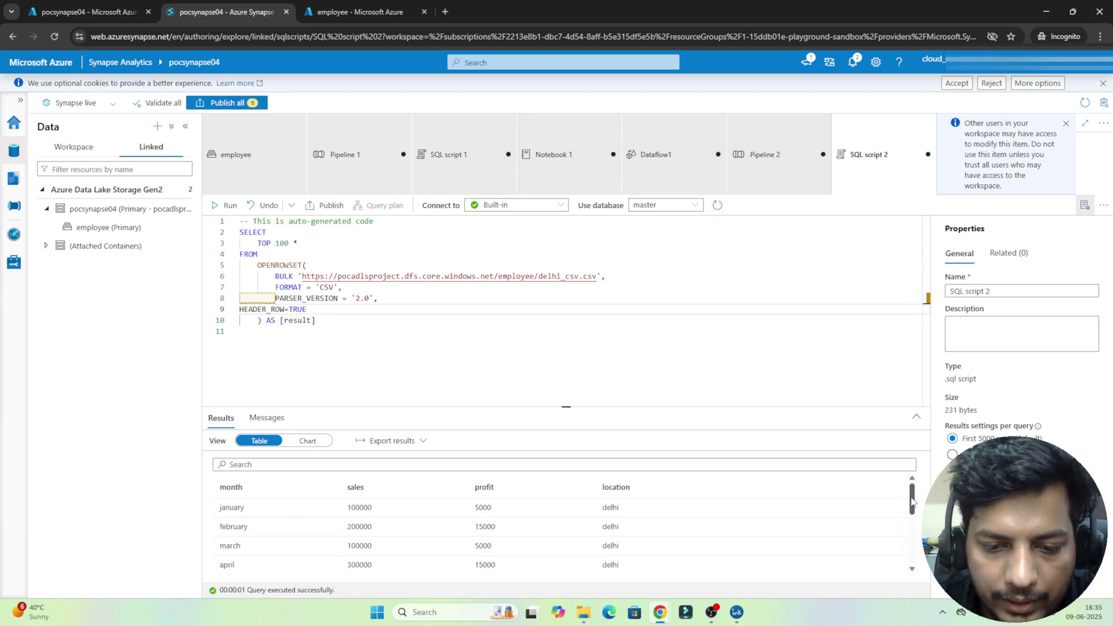
pyautogui.doubleClick(328, 287)
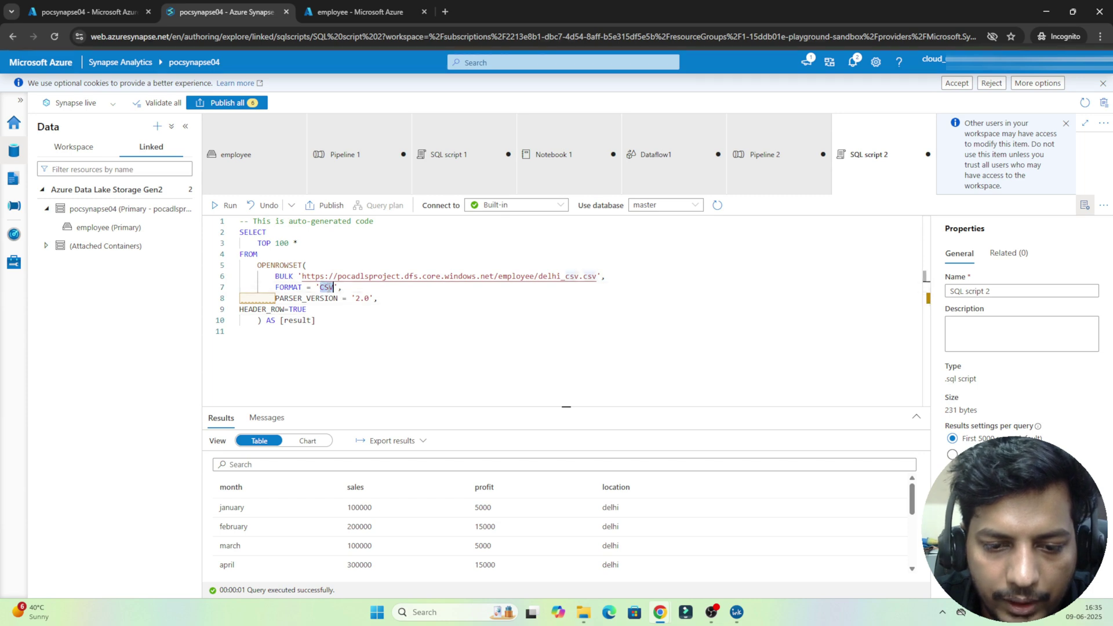
pyautogui.doubleClick(268, 266)
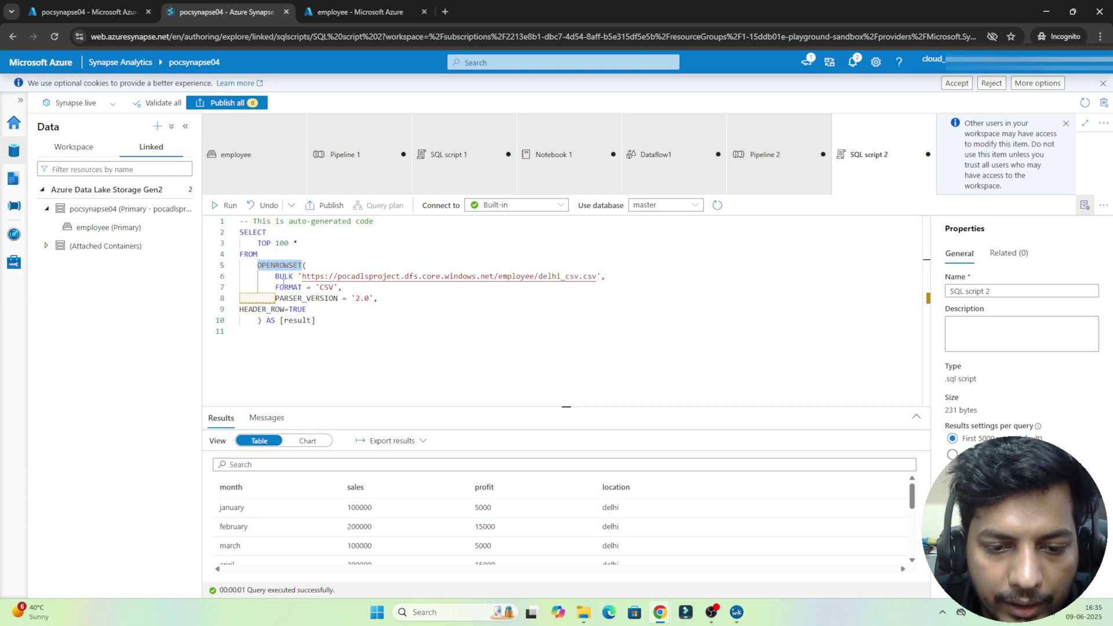
pyautogui.moveTo(273, 278); pyautogui.dragTo(320, 308)
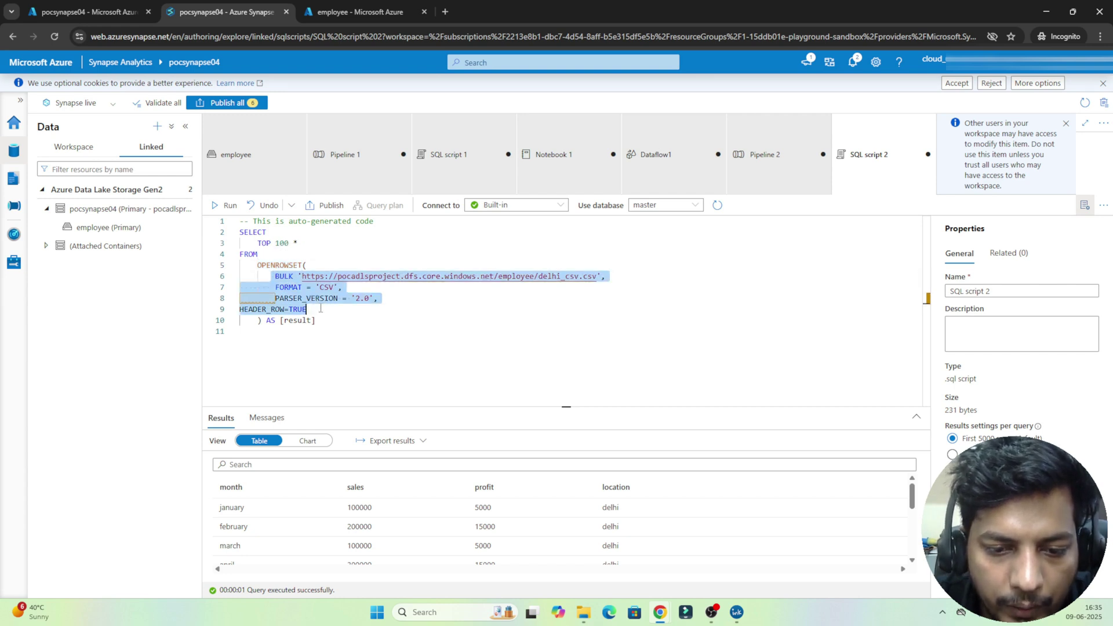
pyautogui.doubleClick(266, 266)
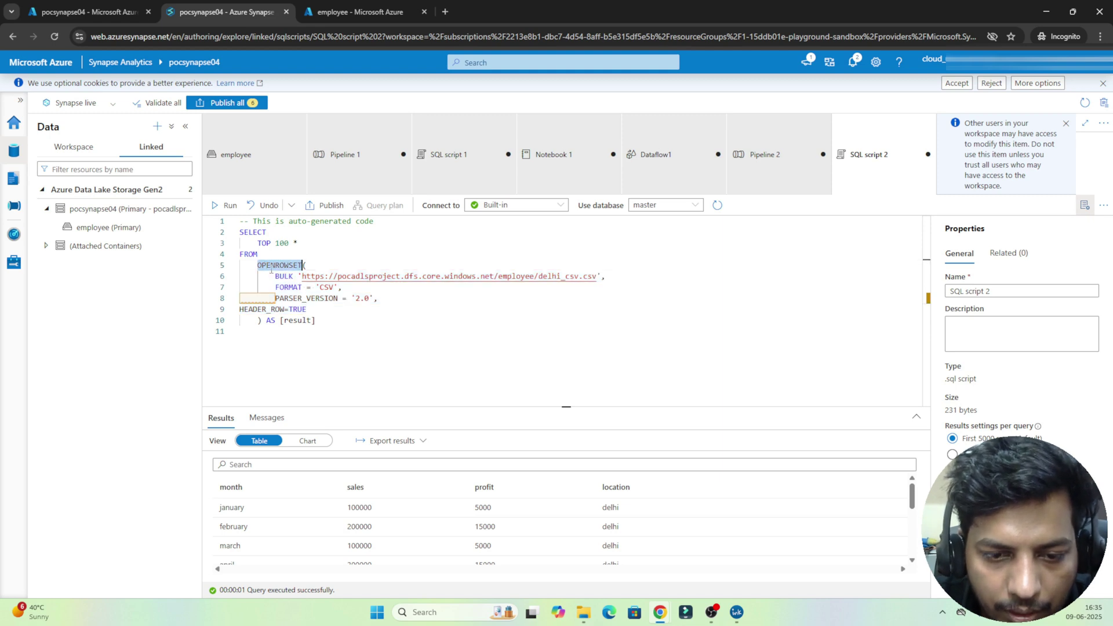
pyautogui.click(317, 323)
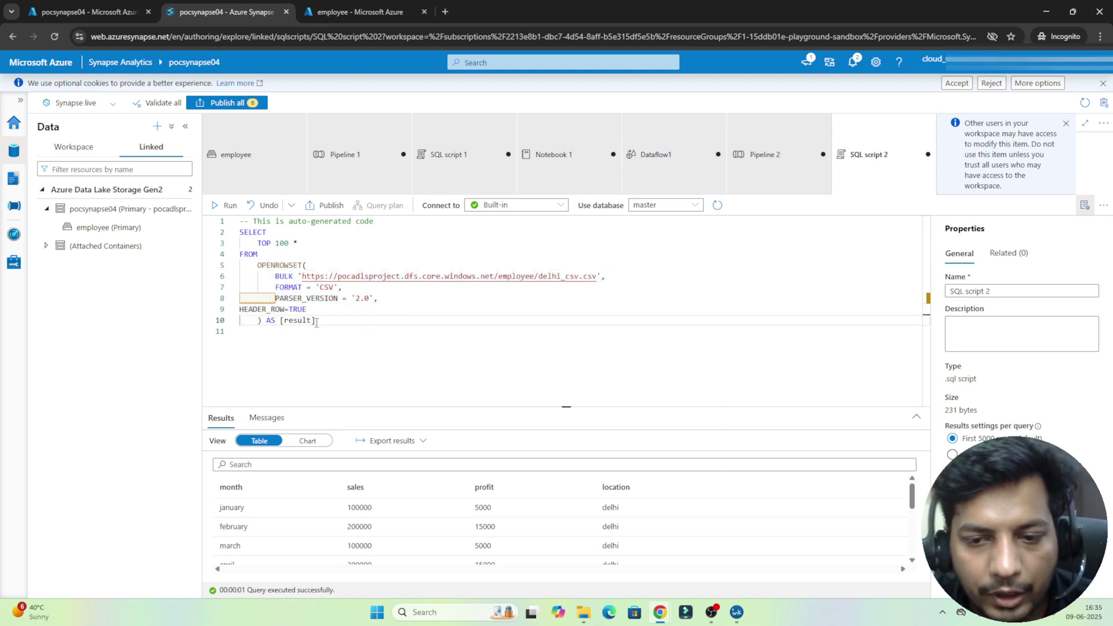
# Step: Go to the Manage hub's SQL pools page and begin a new dedicated SQL pool
pyautogui.click(509, 209)
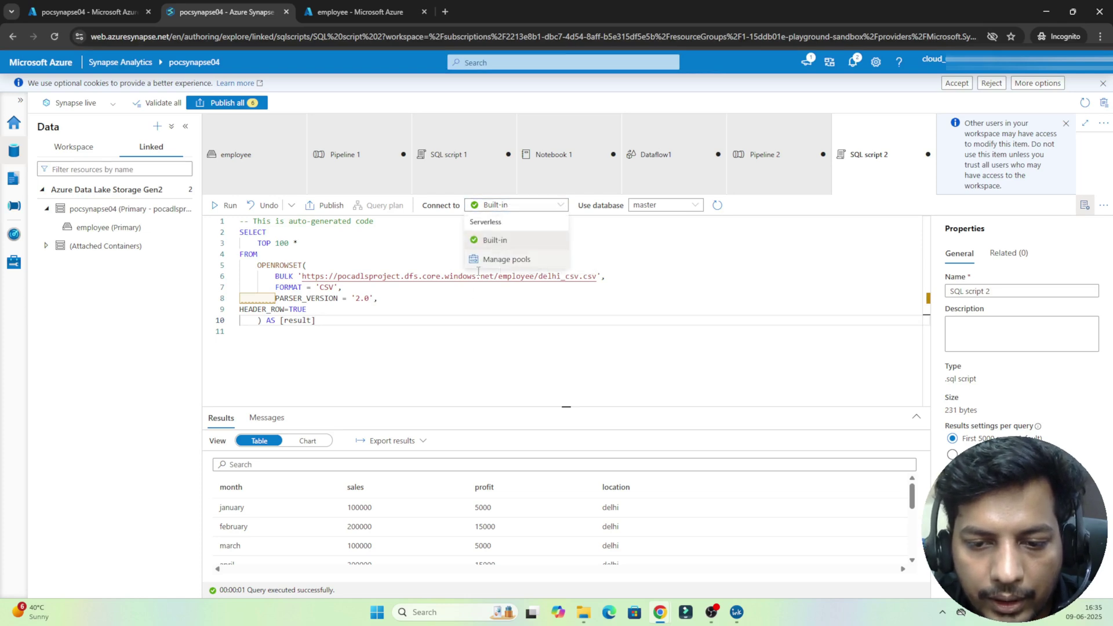
pyautogui.click(459, 328)
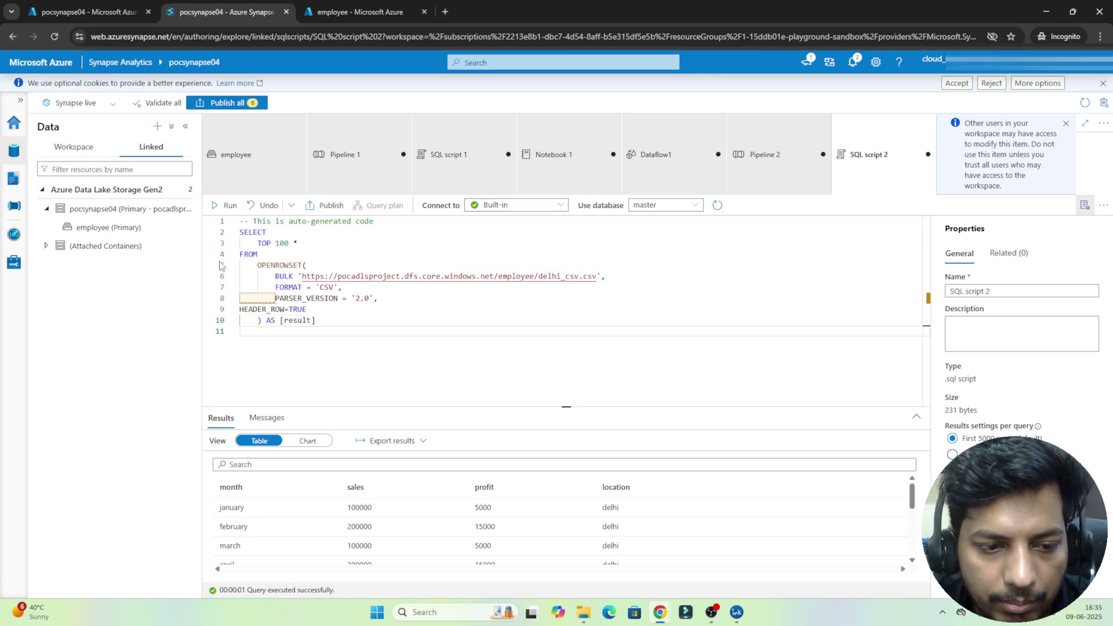
pyautogui.click(14, 264)
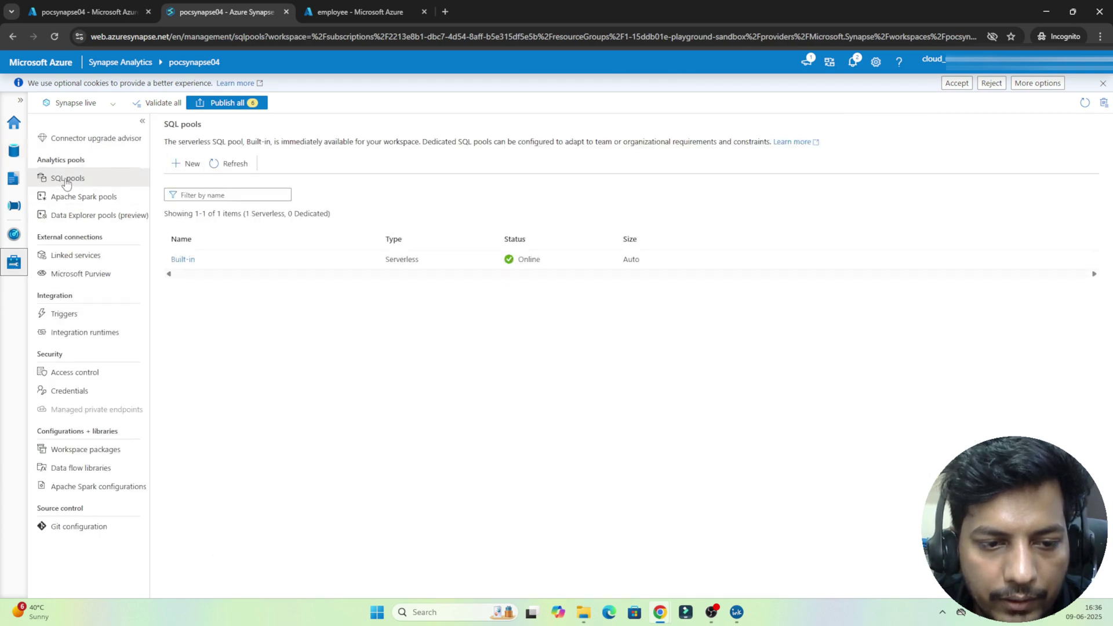
pyautogui.click(186, 167)
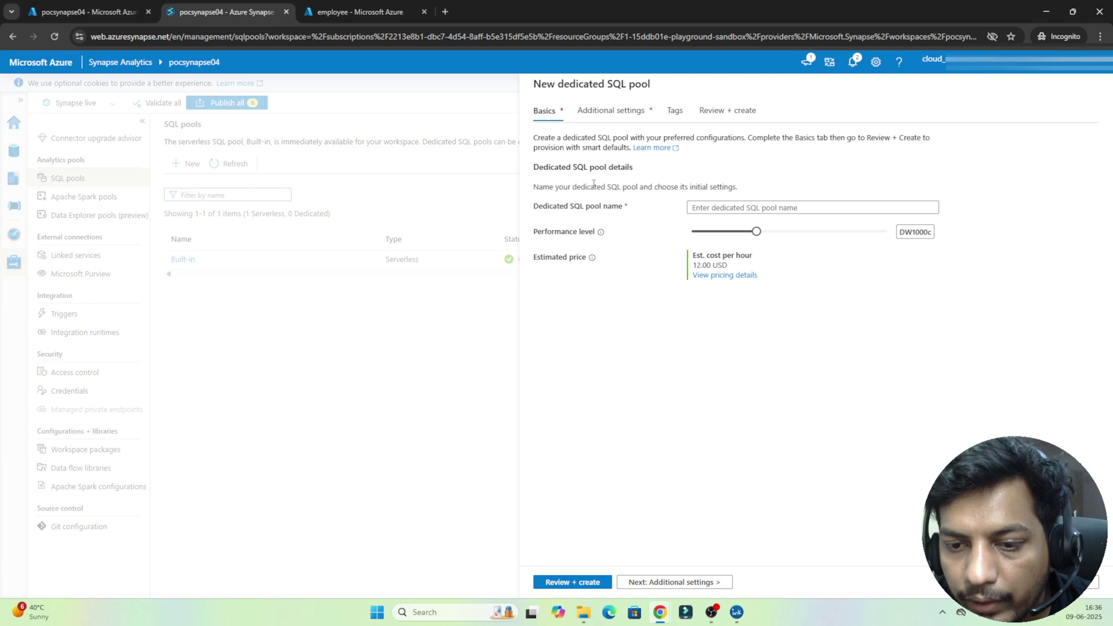
# Step: Name the pool 'dedicated', lower its performance level to DW100c, and continue to additional settings
pyautogui.doubleClick(592, 186)
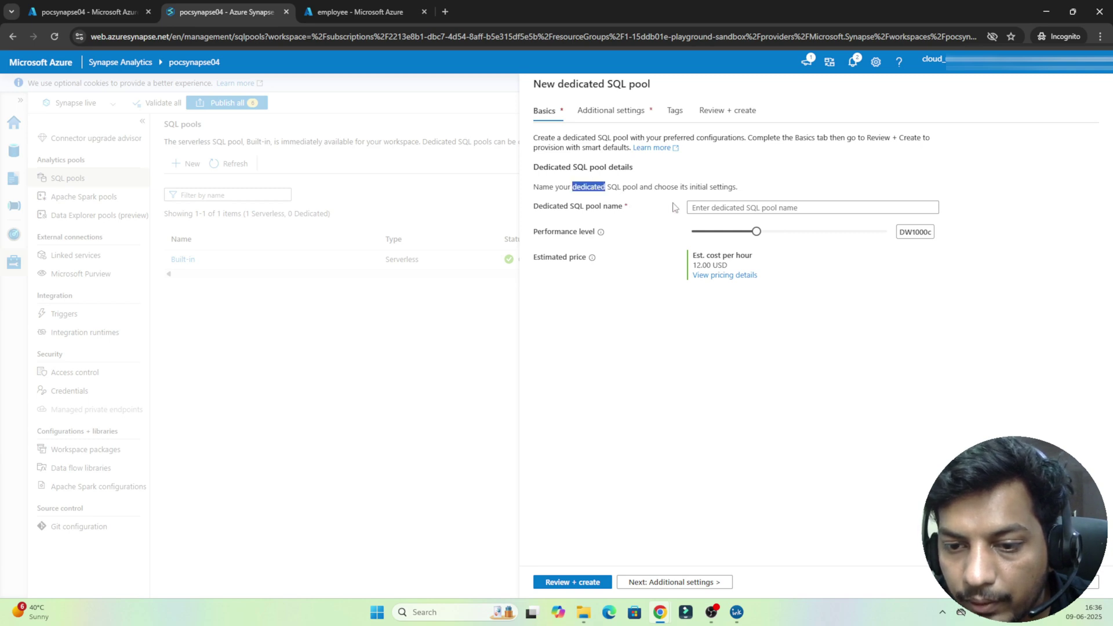
pyautogui.click(723, 207)
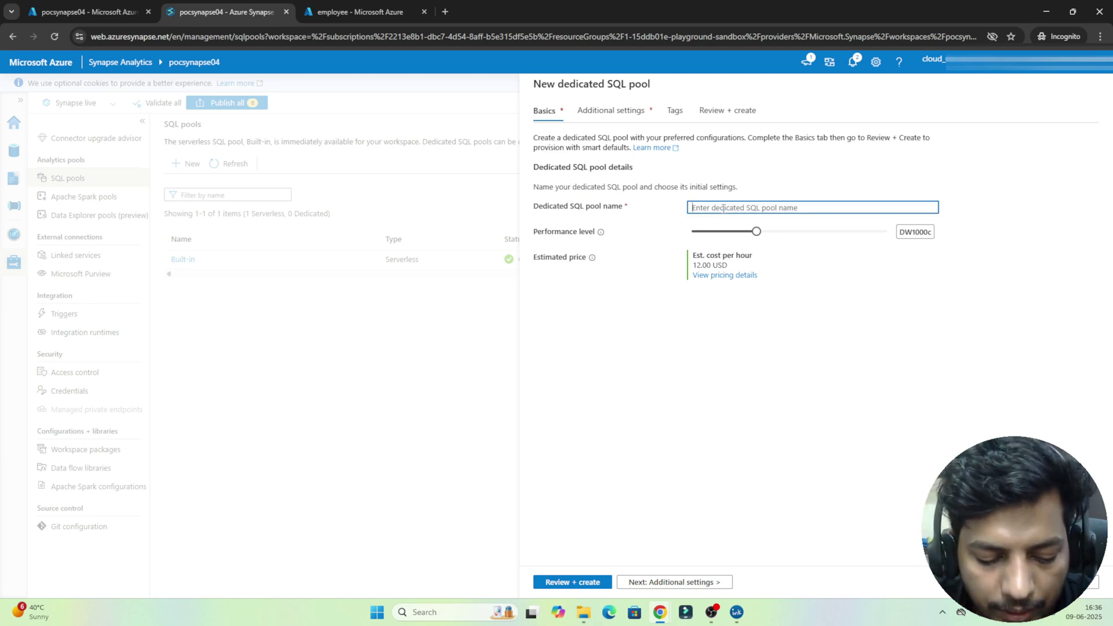
pyautogui.write('ded')
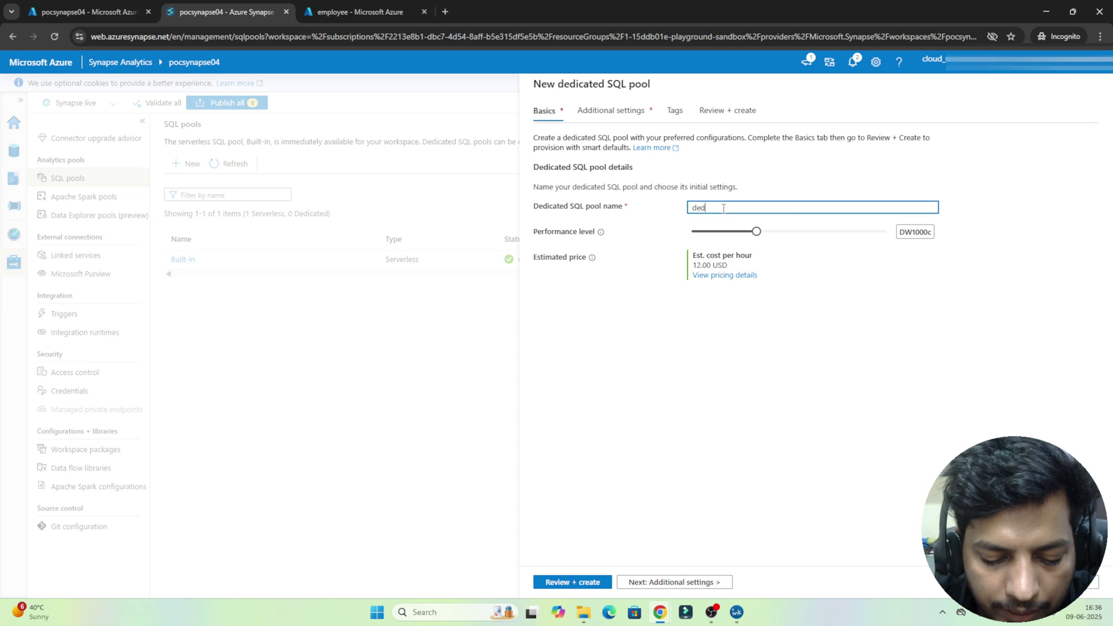
pyautogui.write('icated')
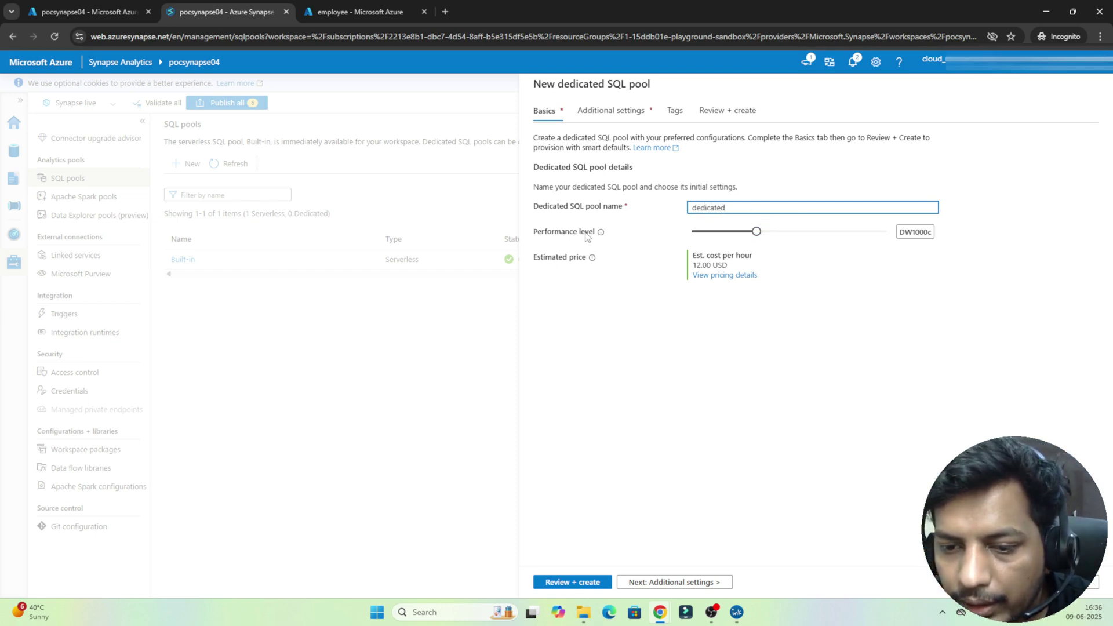
pyautogui.moveTo(601, 234)
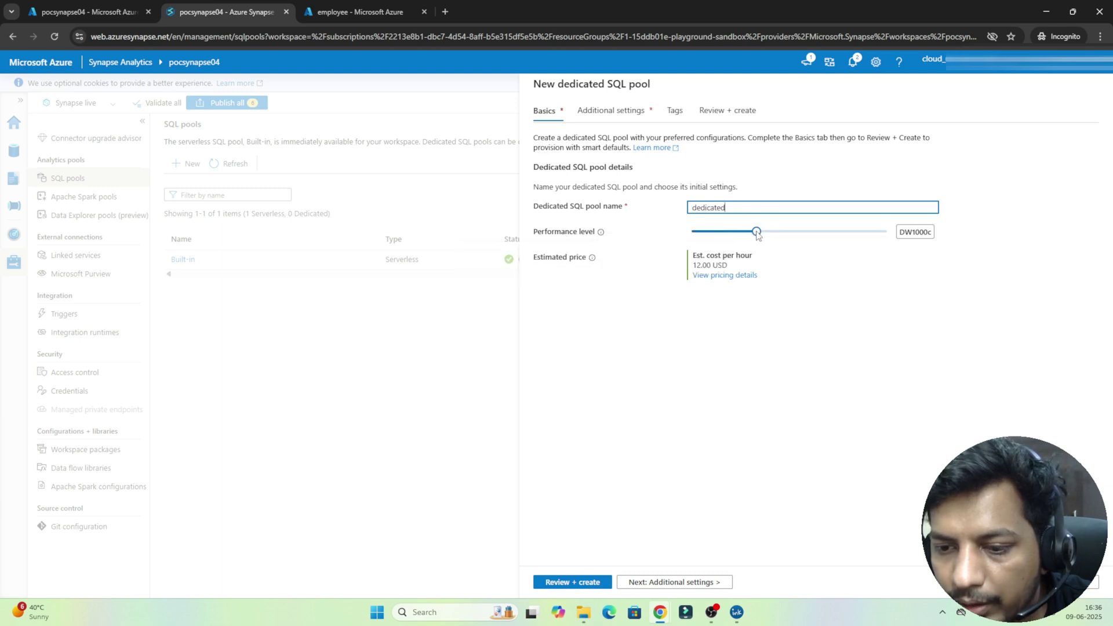
pyautogui.moveTo(755, 231); pyautogui.dragTo(783, 231)
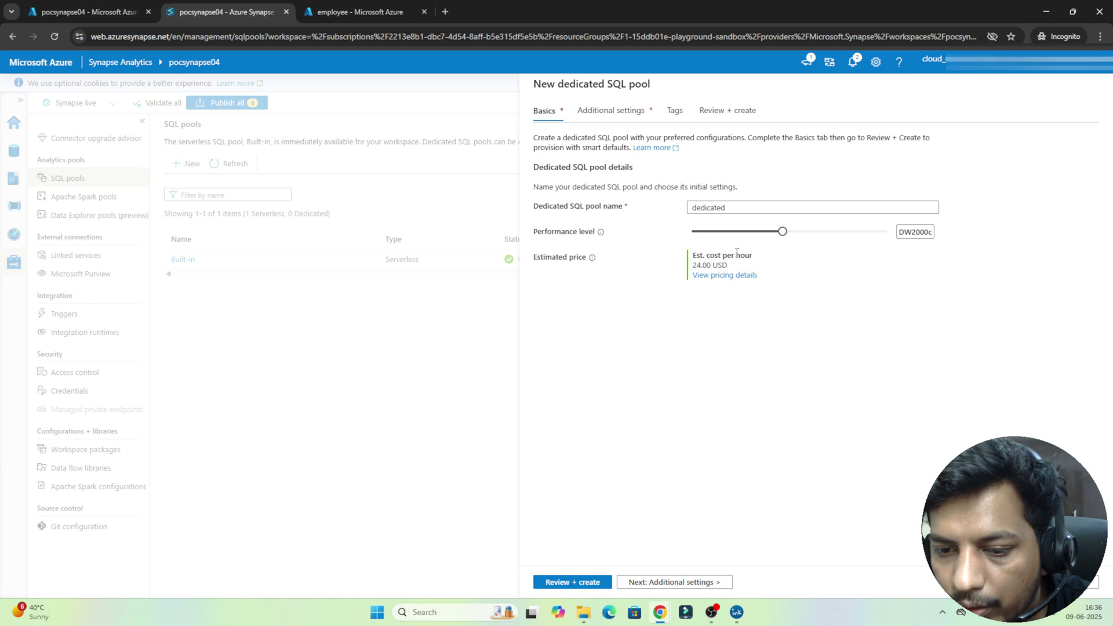
pyautogui.moveTo(782, 232); pyautogui.dragTo(666, 241)
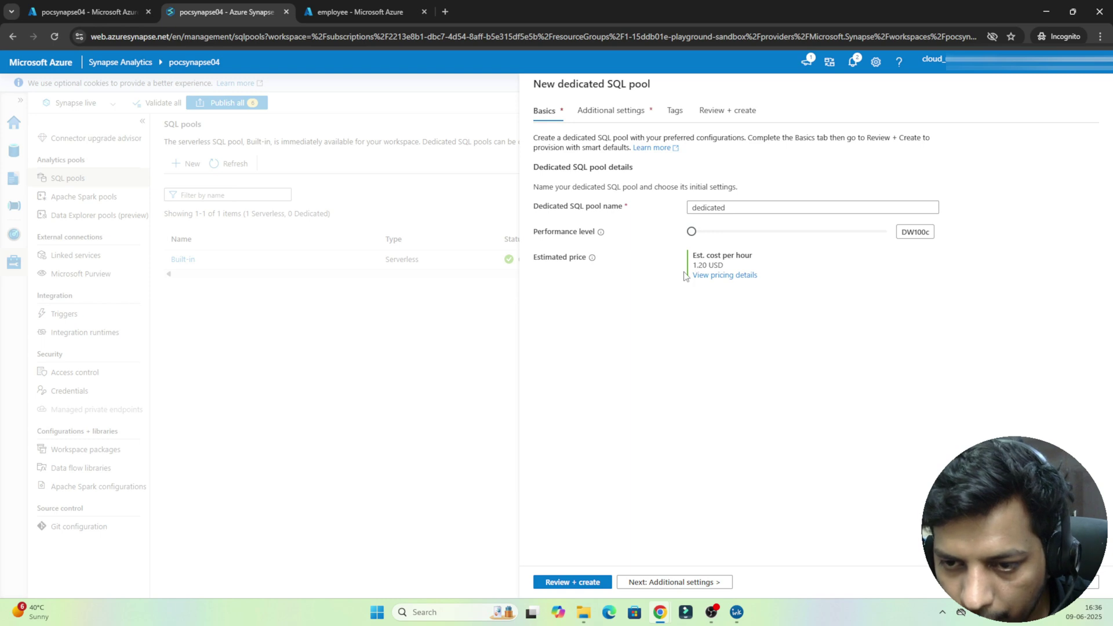
pyautogui.click(647, 581)
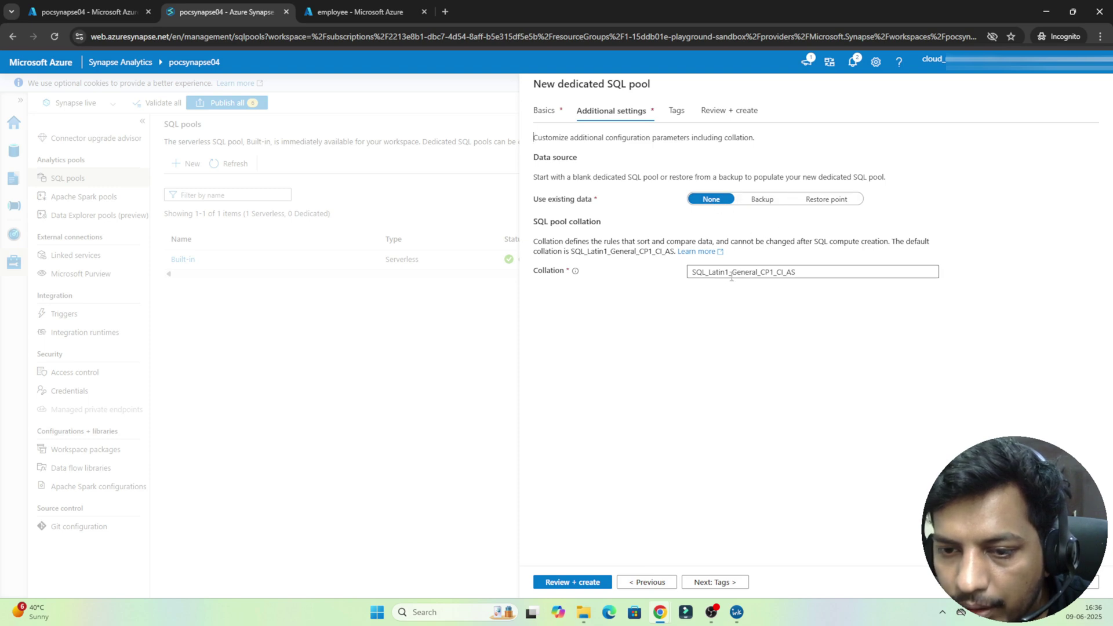
# Step: Skip Tags, confirm the name 'dedicated' and DW100c on Review + create, and create the pool
pyautogui.click(706, 583)
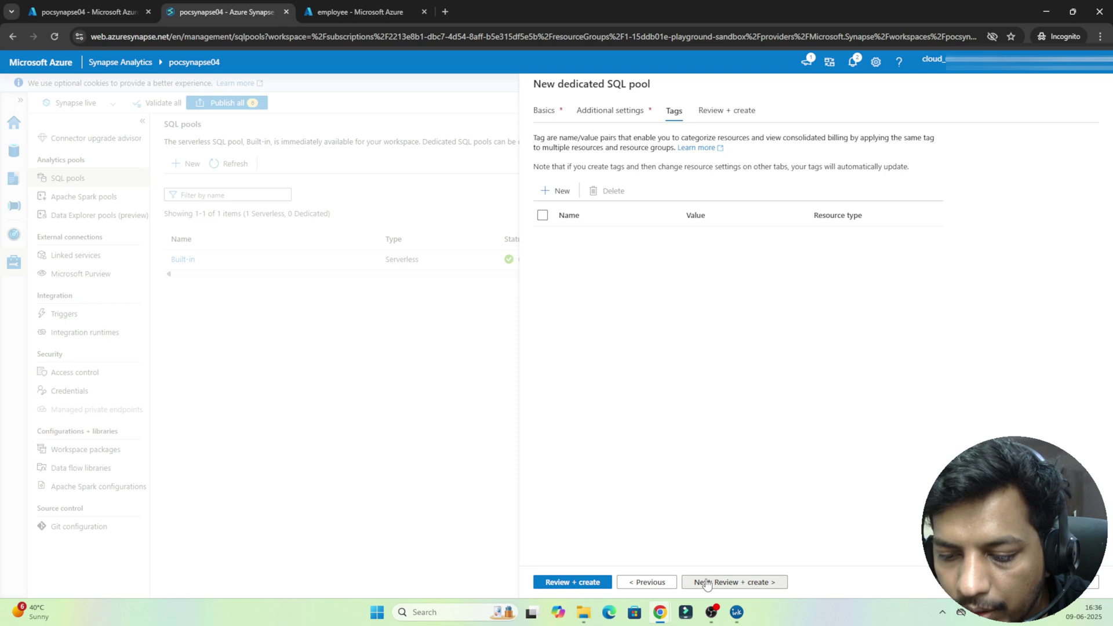
pyautogui.click(706, 583)
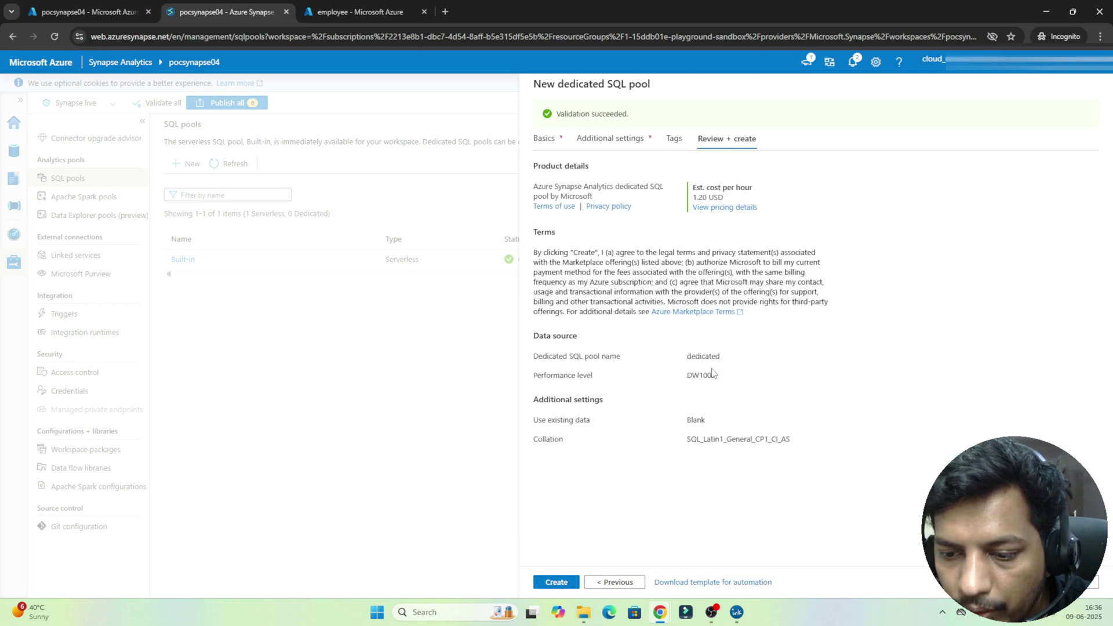
pyautogui.doubleClick(591, 355)
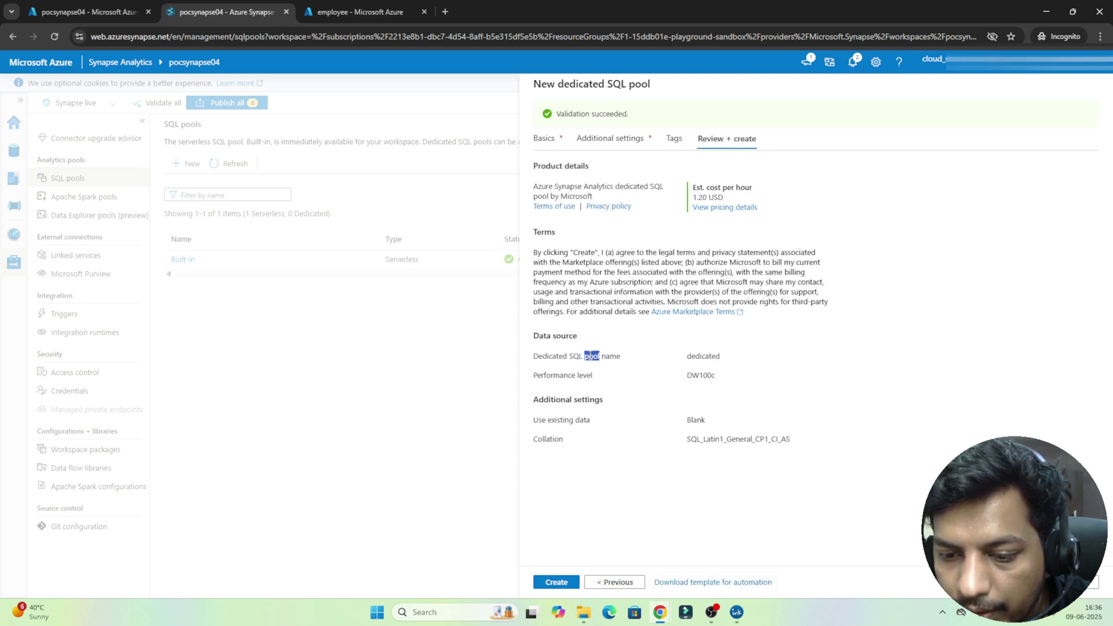
pyautogui.doubleClick(699, 375)
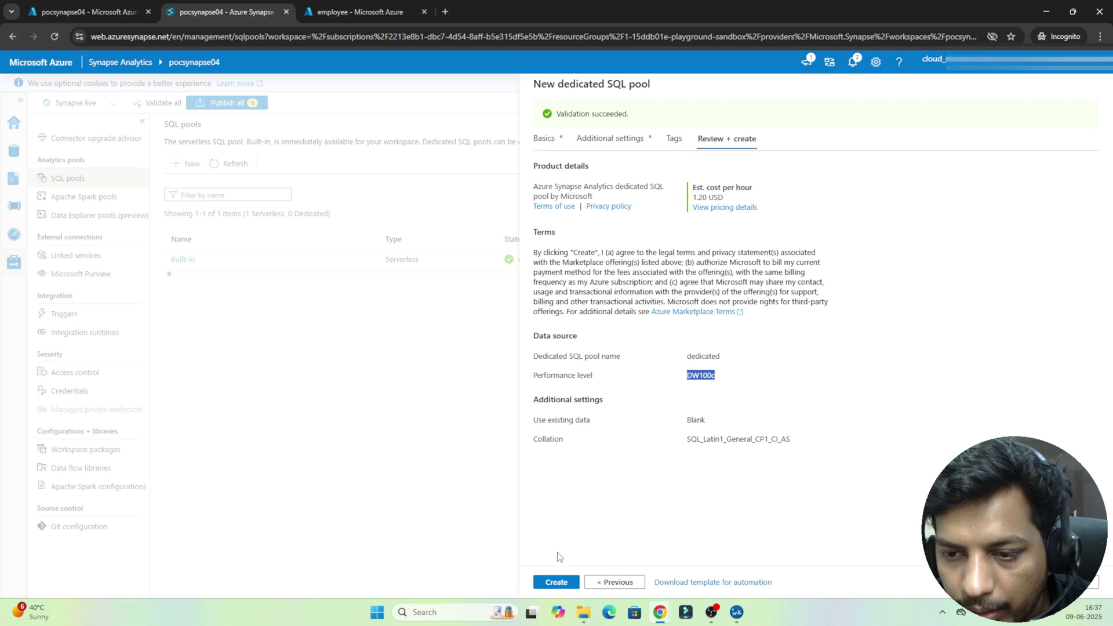
pyautogui.click(552, 583)
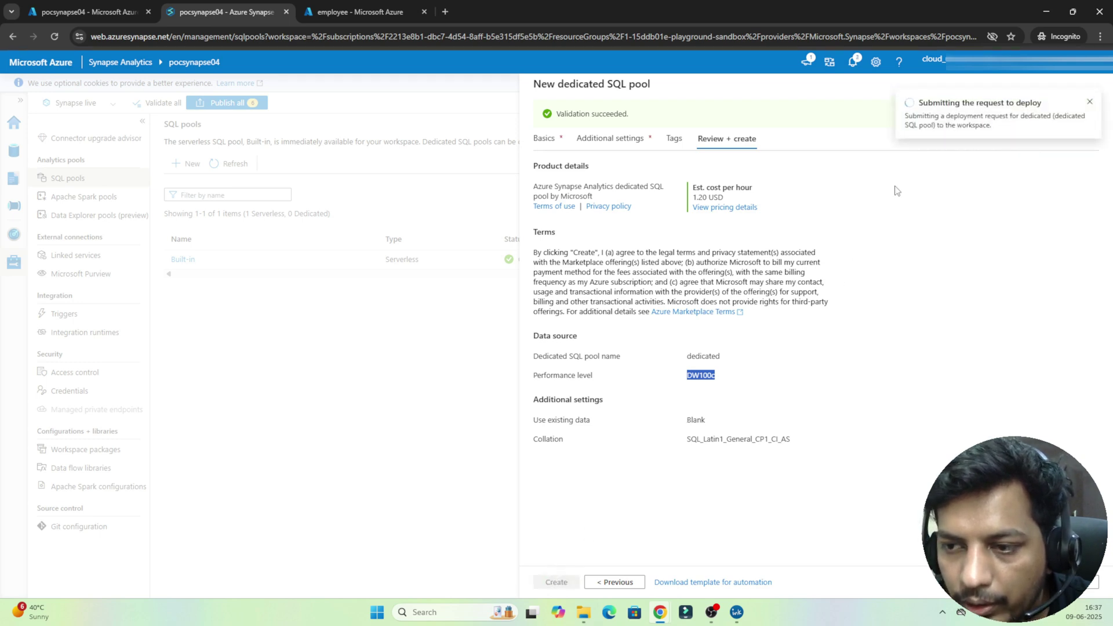
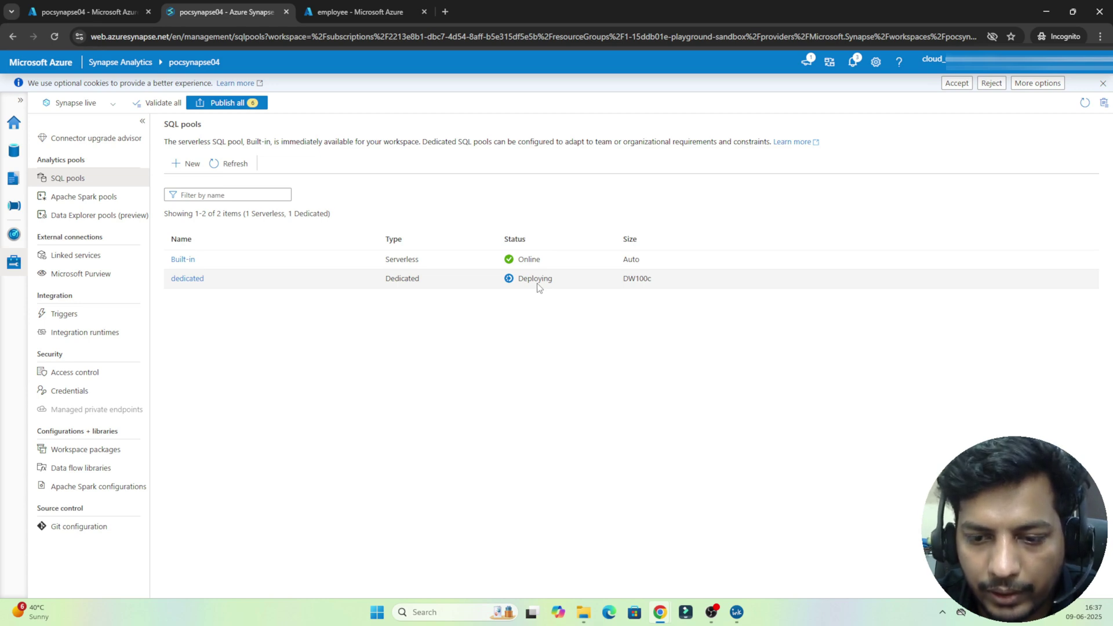
# Step: Confirm the dedicated DW100c pool went from Deploying to Online and dismiss the deployment notice
pyautogui.doubleClick(538, 281)
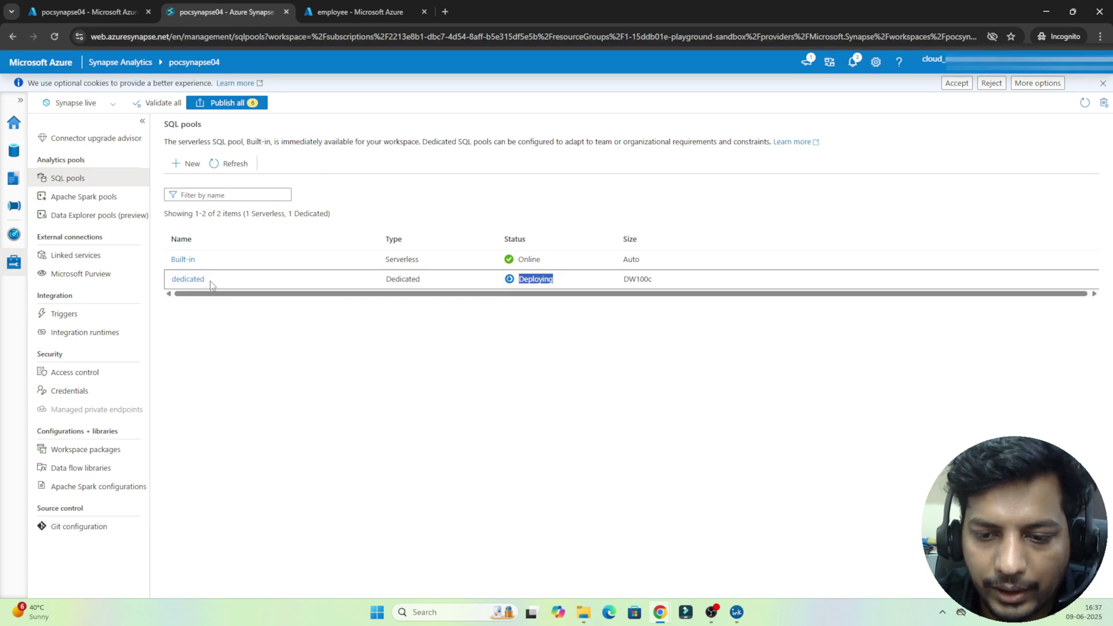
pyautogui.click(326, 350)
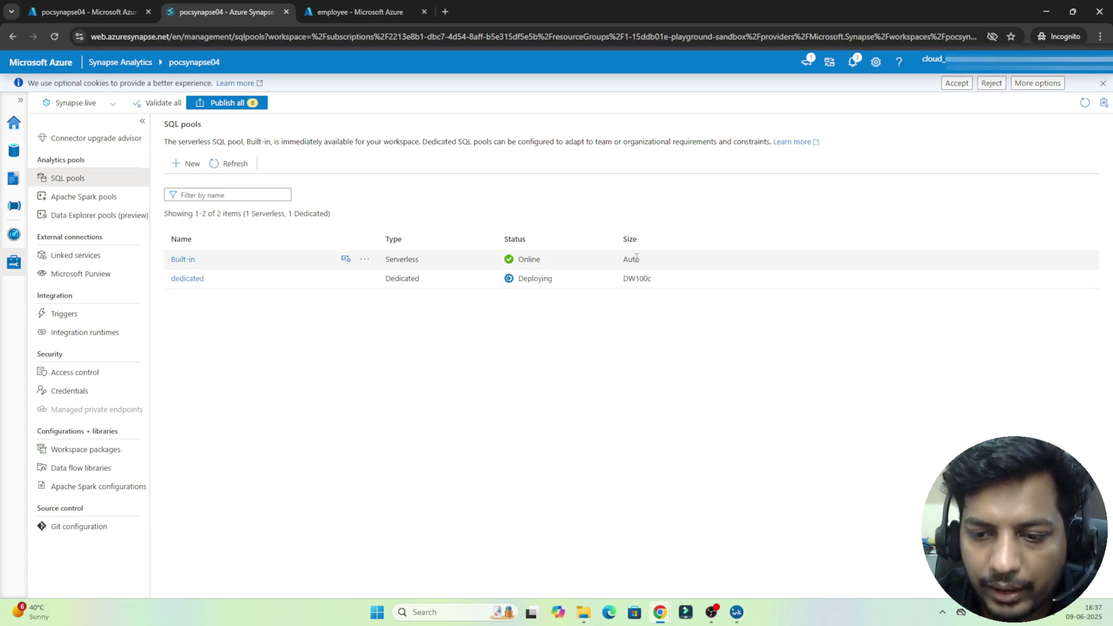
pyautogui.doubleClick(640, 281)
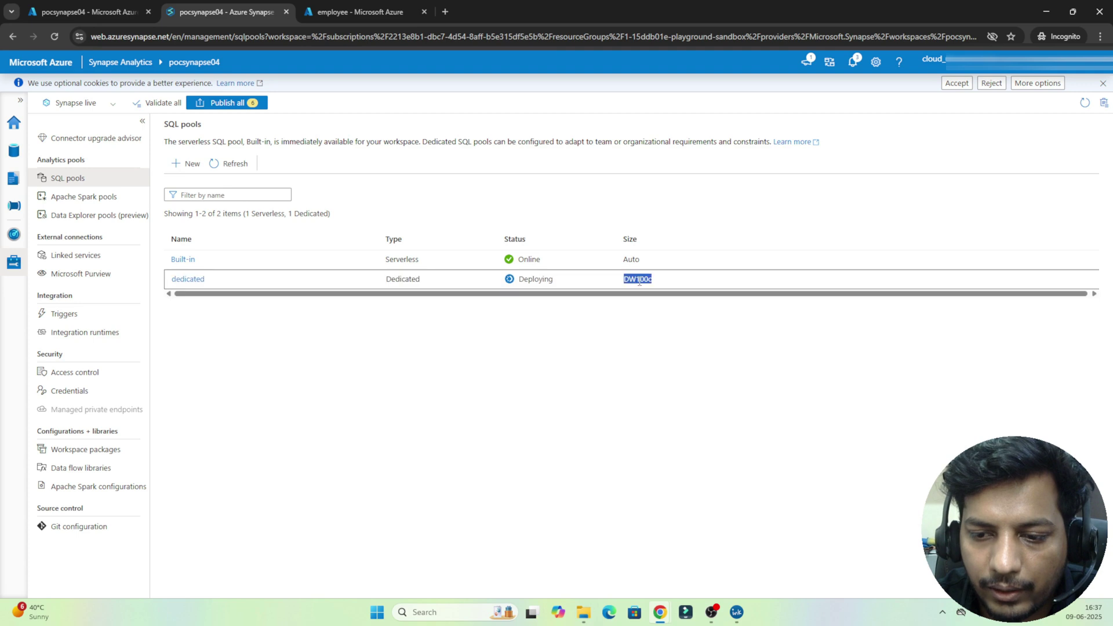
pyautogui.click(579, 339)
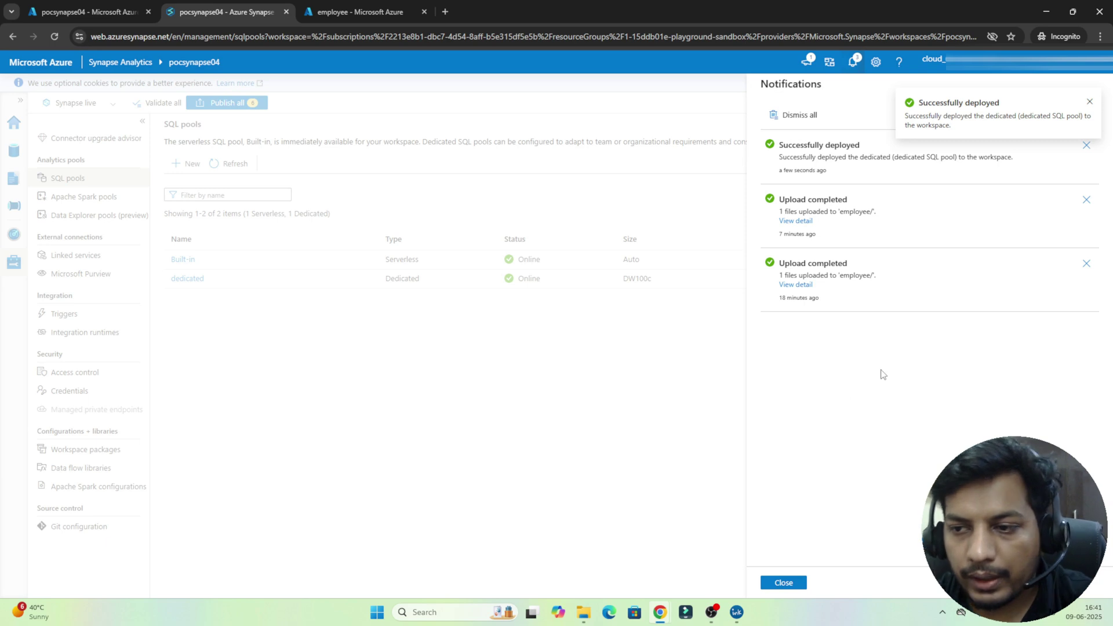
pyautogui.click(1089, 105)
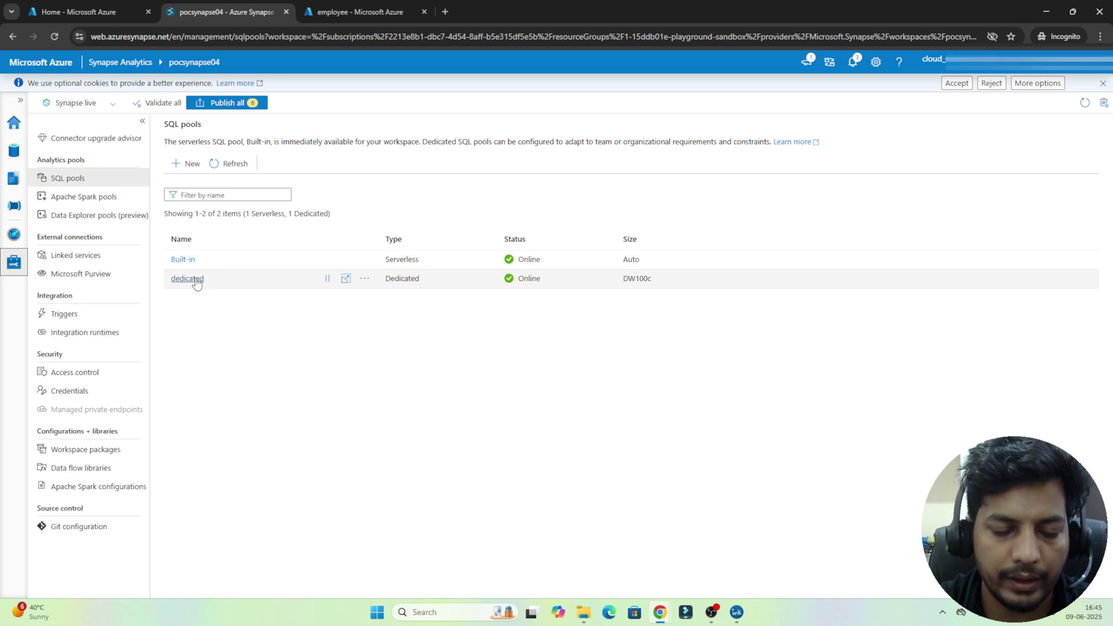
# Step: Delete the dedicated SQL pool, typing 'dedicated' as the confirmation name
pyautogui.click(365, 279)
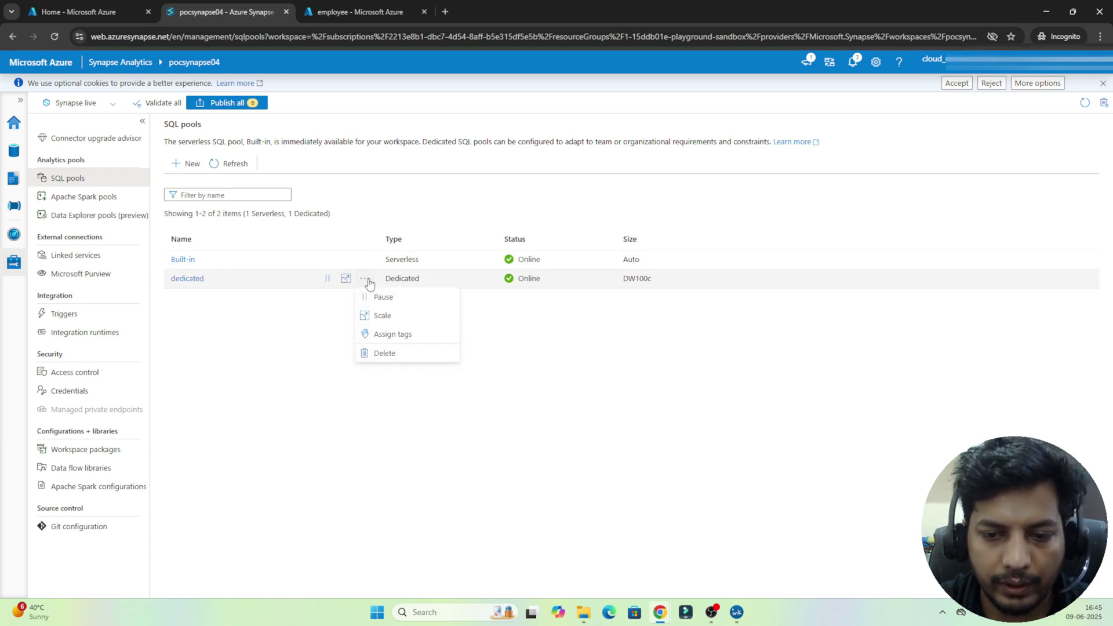
pyautogui.click(372, 354)
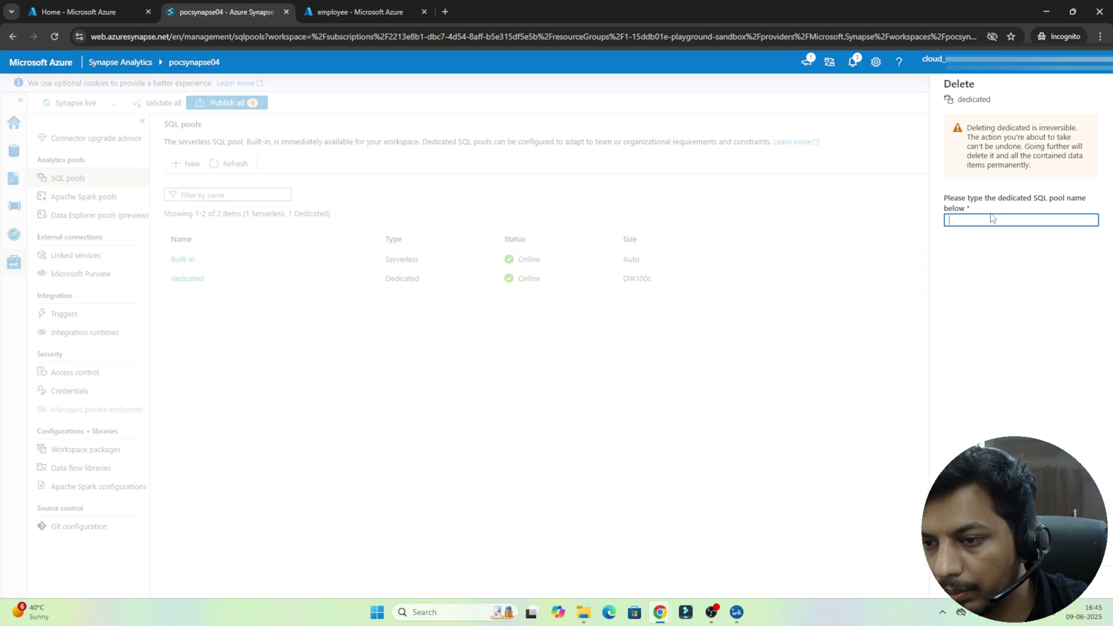
pyautogui.write('d')
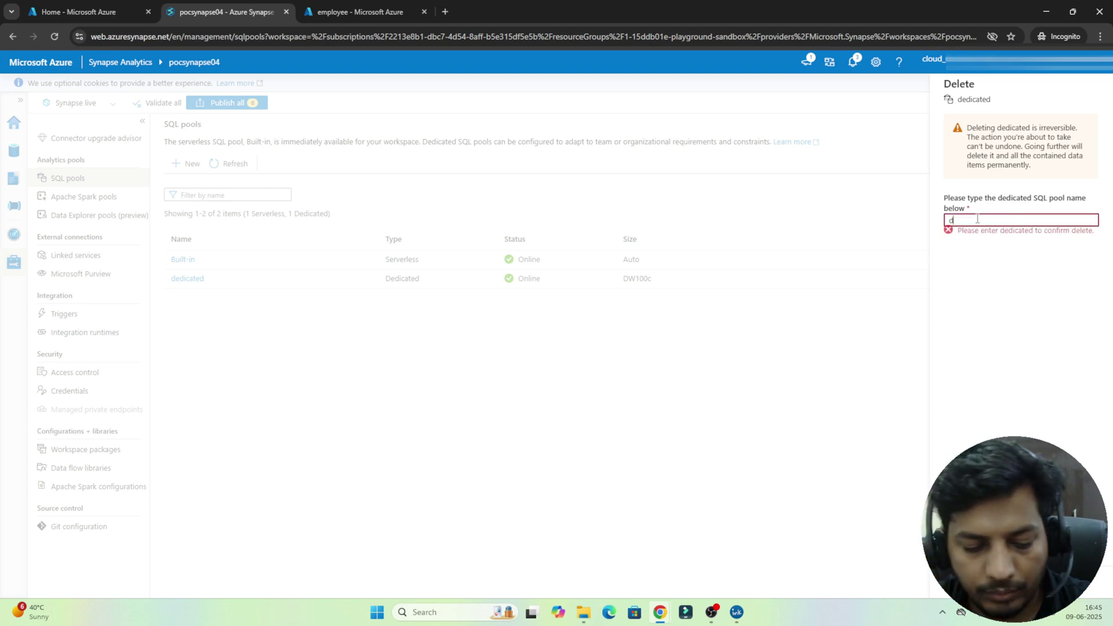
pyautogui.write('edicated')
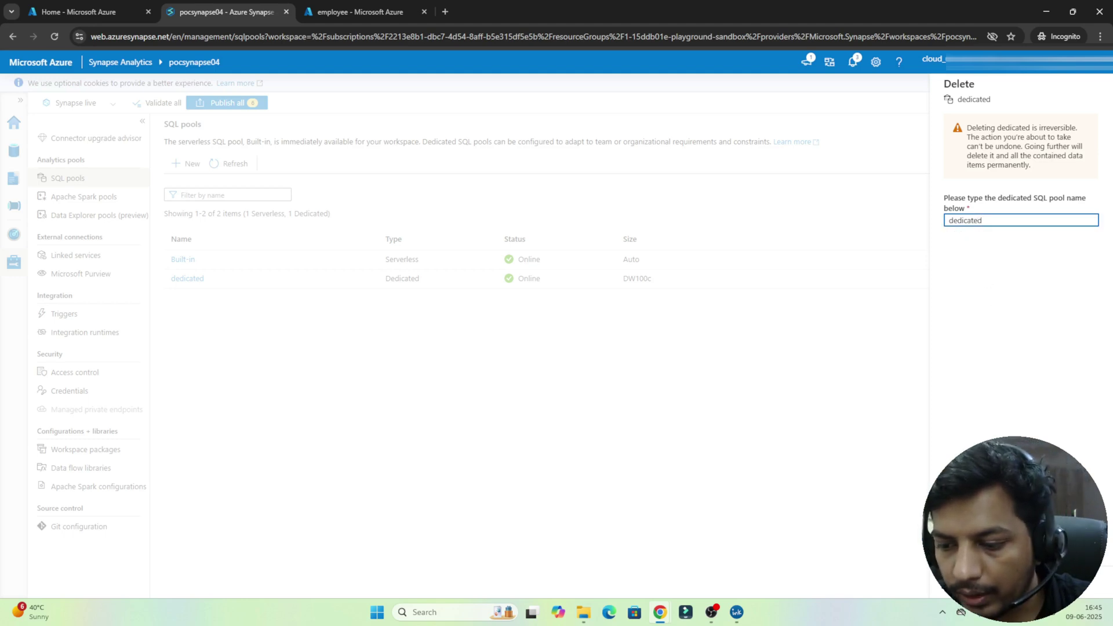
pyautogui.click(962, 581)
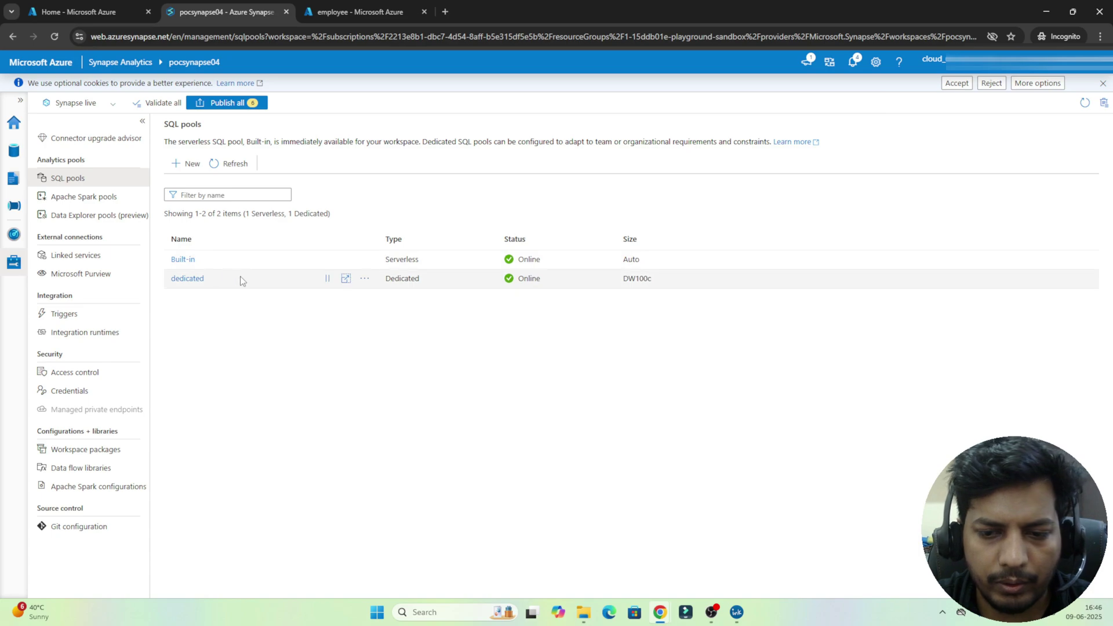
# Step: On whiteboard slide 8, write and underline 'Sparkpool' with 'Cluster' beneath it
pyautogui.hotkey('alt', 'Tab')
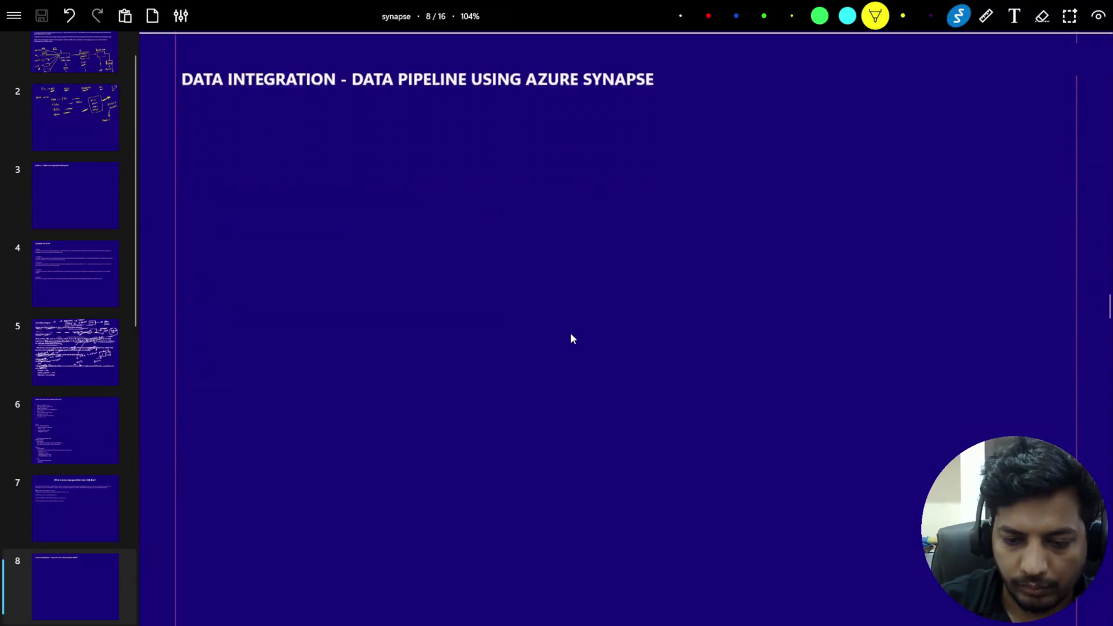
pyautogui.scroll(-3, 571, 339)
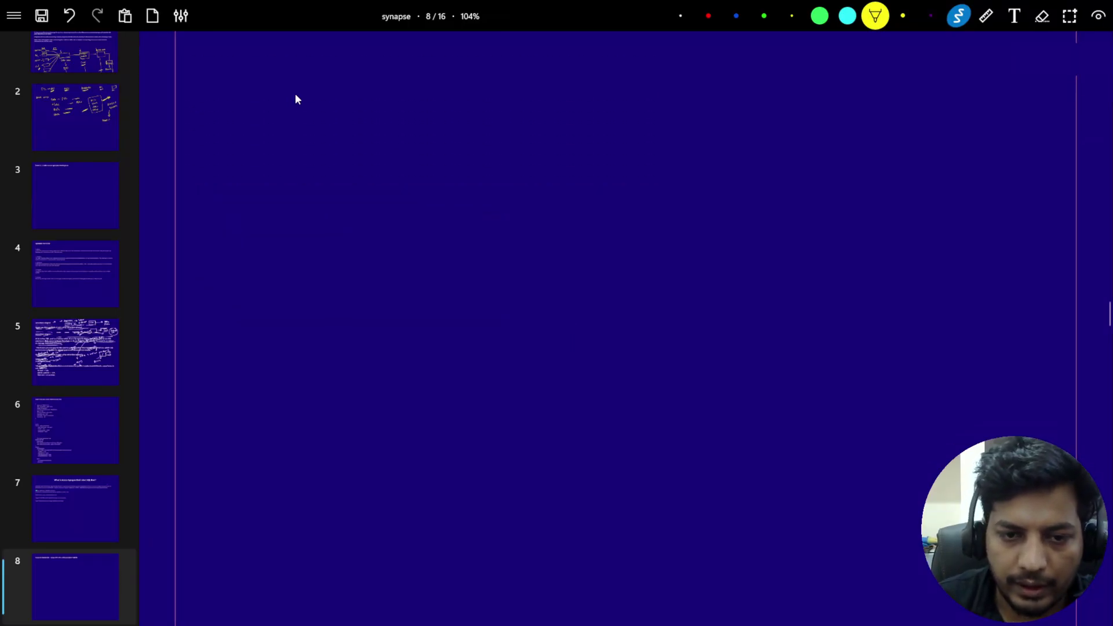
pyautogui.moveTo(220, 115); pyautogui.dragTo(212, 133)
pyautogui.moveTo(227, 119)
pyautogui.mouseDown()
pyautogui.moveTo(231, 133)
pyautogui.moveTo(304, 107)
pyautogui.mouseUp()
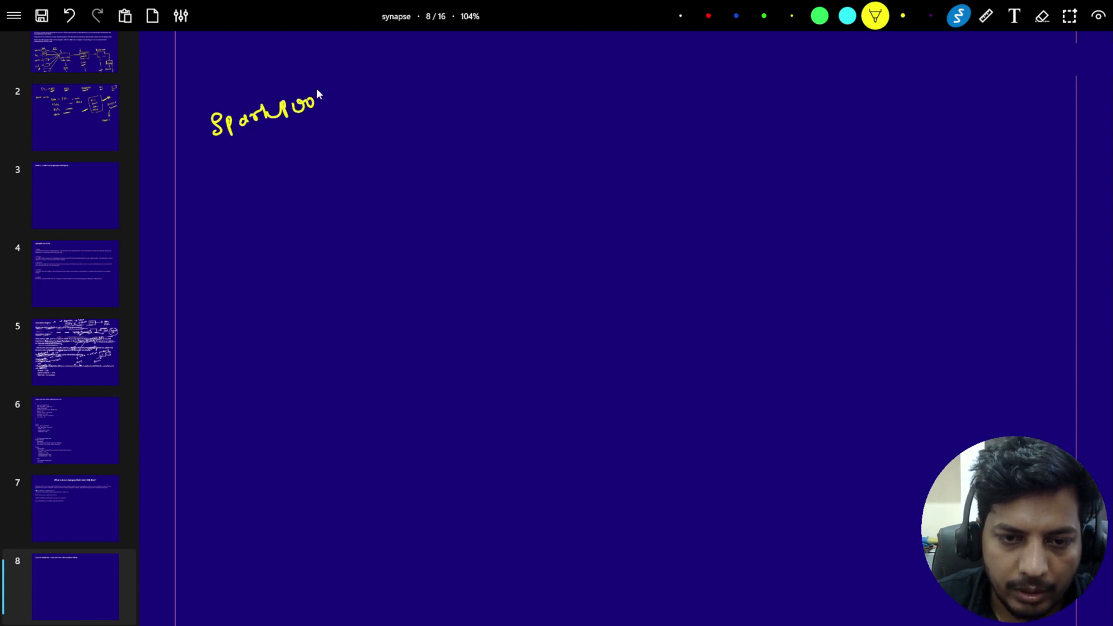
pyautogui.moveTo(215, 157); pyautogui.dragTo(345, 111)
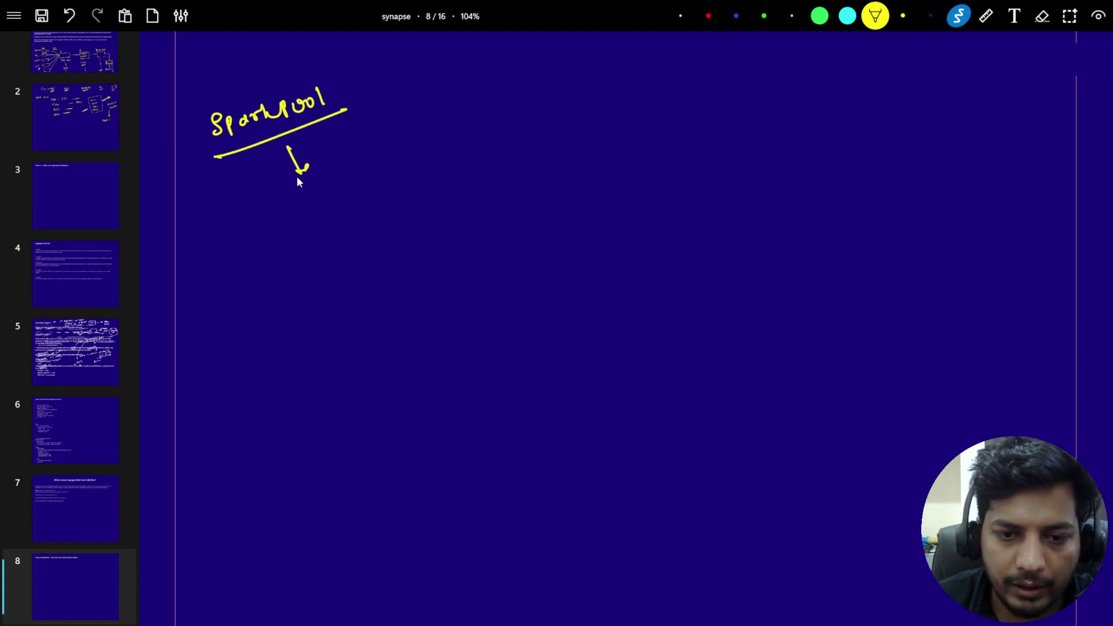
pyautogui.moveTo(275, 235); pyautogui.dragTo(307, 222)
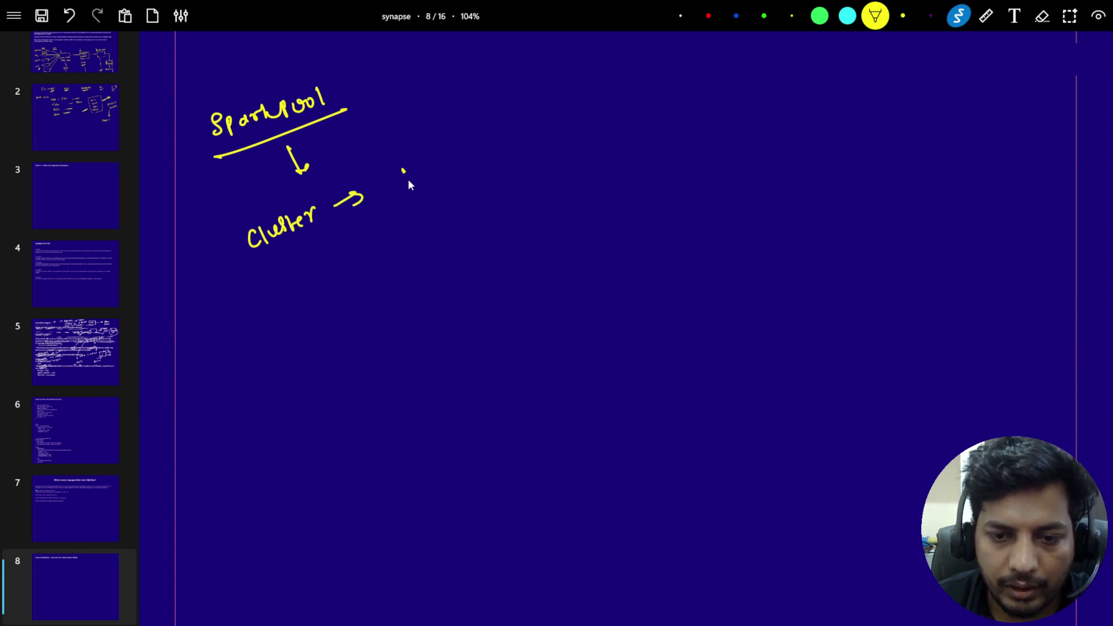
# Step: Draw node boxes linked to the cluster and write Sparkpool again lower down, then return to Synapse
pyautogui.moveTo(408, 179)
pyautogui.mouseDown()
pyautogui.moveTo(443, 187)
pyautogui.moveTo(460, 215)
pyautogui.mouseUp()
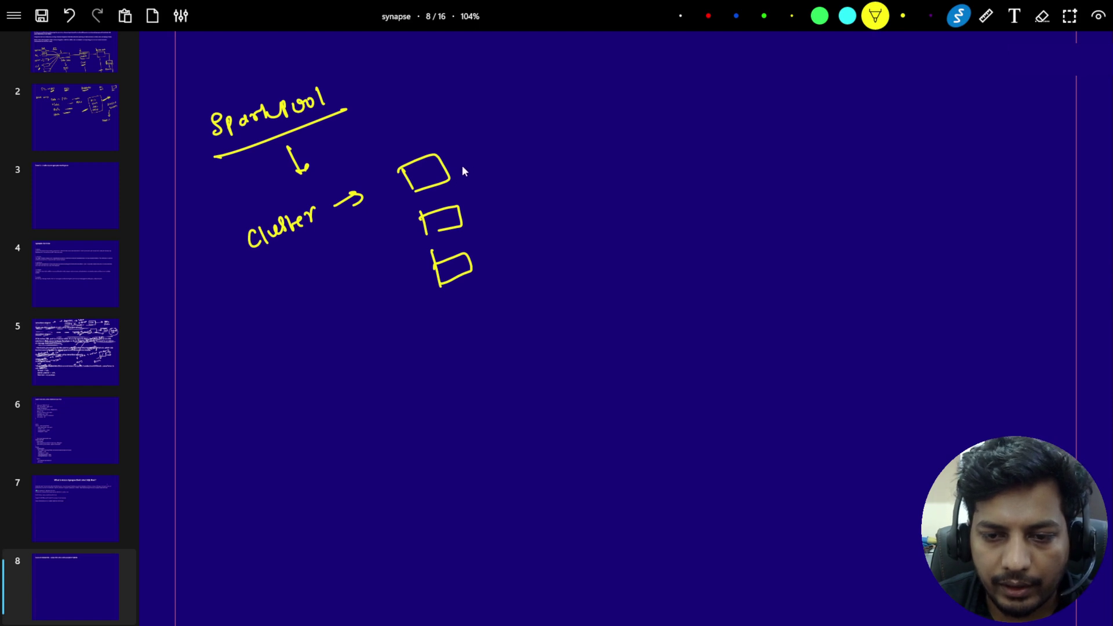
pyautogui.moveTo(448, 168); pyautogui.dragTo(558, 165)
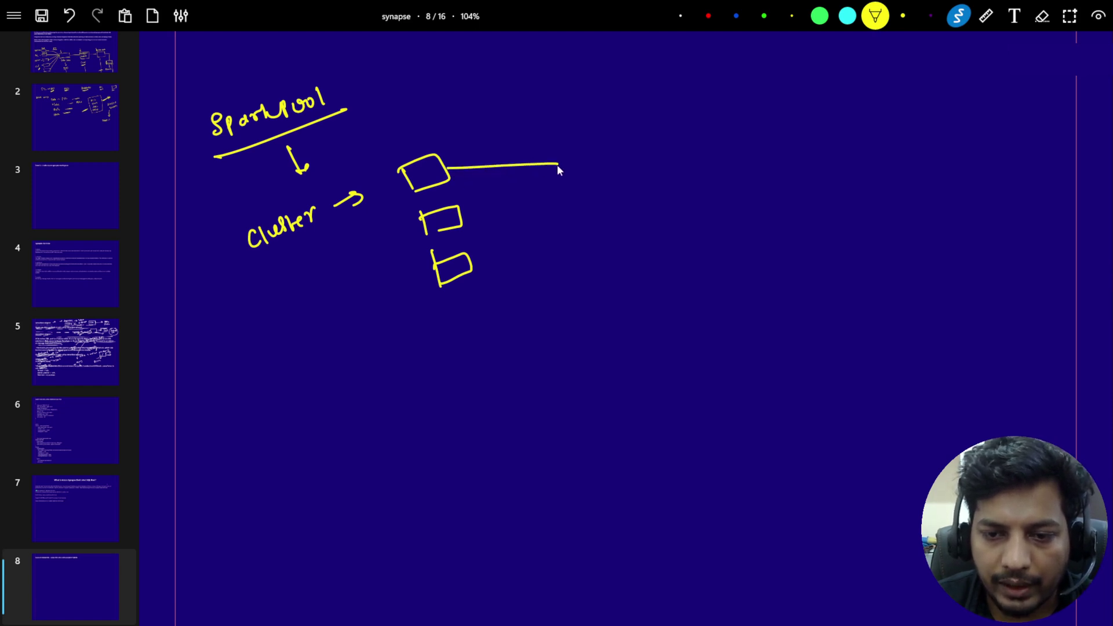
pyautogui.moveTo(465, 221)
pyautogui.mouseDown()
pyautogui.moveTo(564, 157)
pyautogui.moveTo(569, 180)
pyautogui.moveTo(580, 146)
pyautogui.moveTo(616, 170)
pyautogui.moveTo(599, 172)
pyautogui.mouseUp()
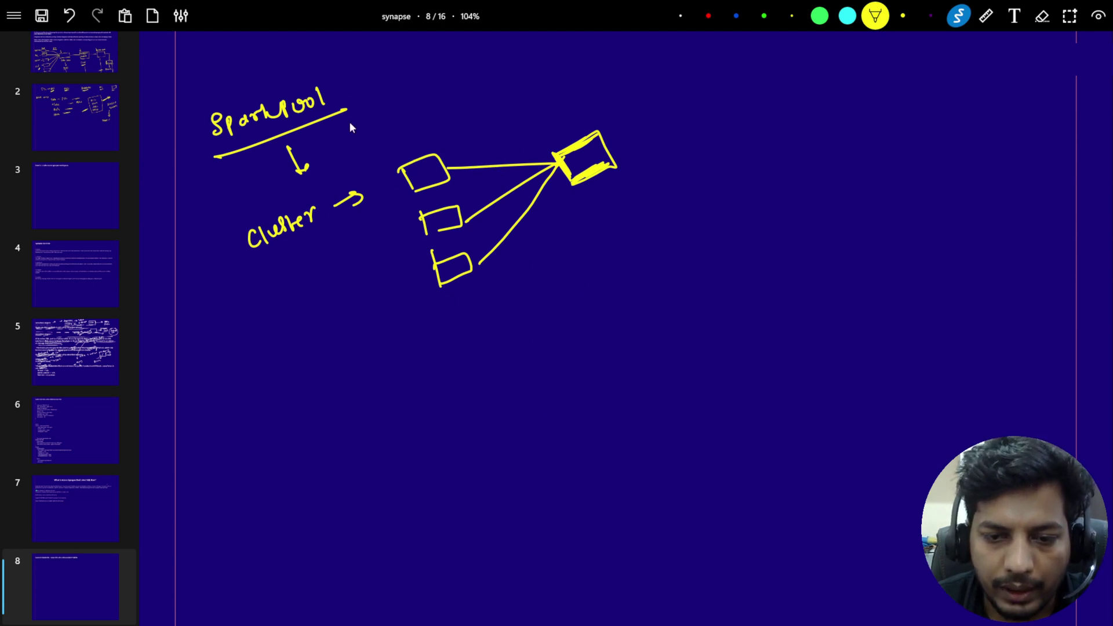
pyautogui.moveTo(435, 299); pyautogui.dragTo(439, 339)
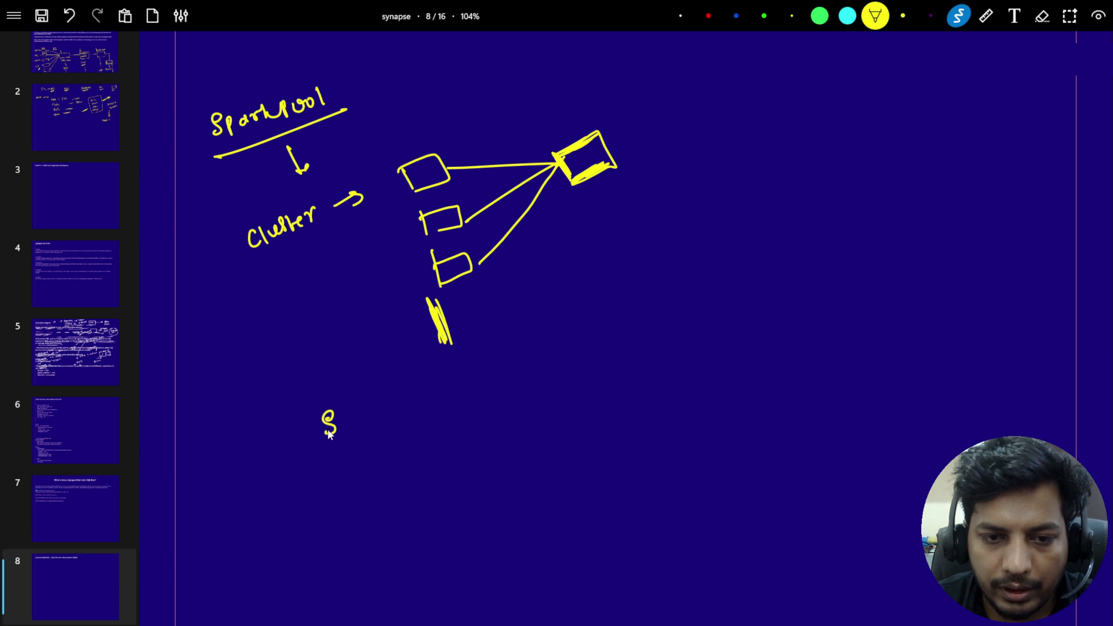
pyautogui.moveTo(346, 417); pyautogui.dragTo(409, 421)
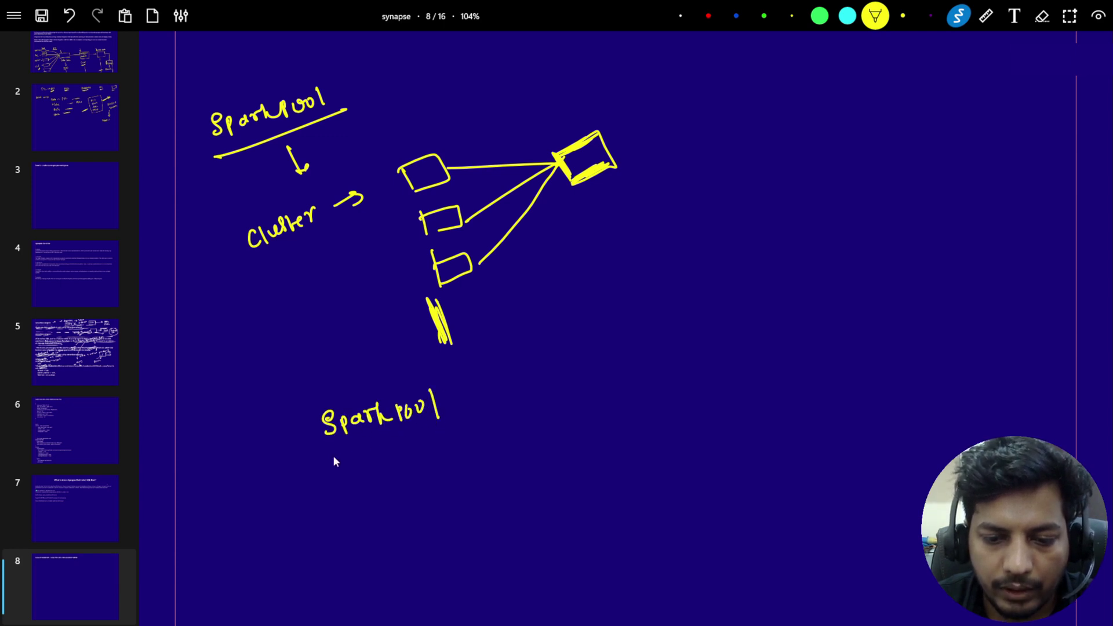
pyautogui.moveTo(334, 460)
pyautogui.mouseDown()
pyautogui.moveTo(356, 462)
pyautogui.moveTo(312, 484)
pyautogui.moveTo(455, 395)
pyautogui.moveTo(499, 374)
pyautogui.moveTo(503, 387)
pyautogui.mouseUp()
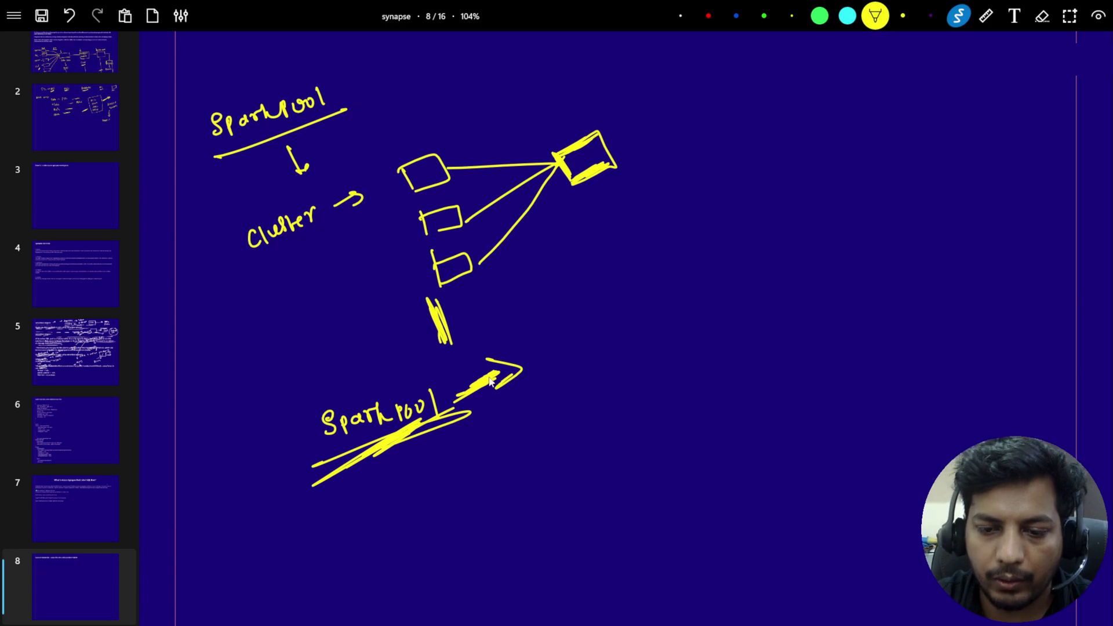
pyautogui.hotkey('alt', 'Tab')
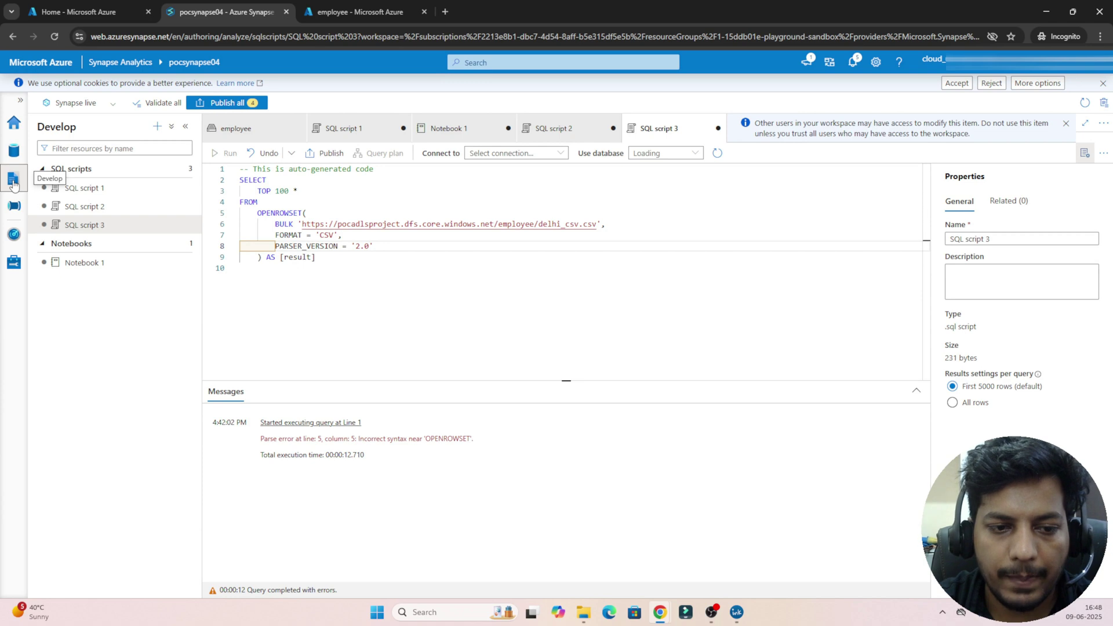
# Step: Generate a new notebook loading delhi_csv.csv from the employee container into a DataFrame
pyautogui.click(14, 150)
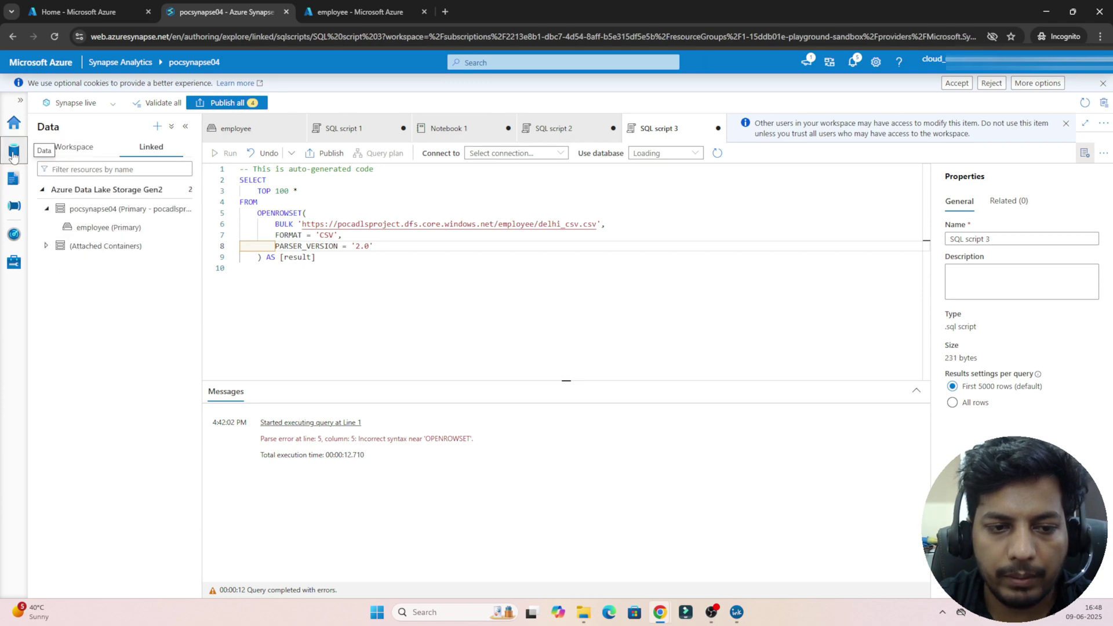
pyautogui.click(110, 229)
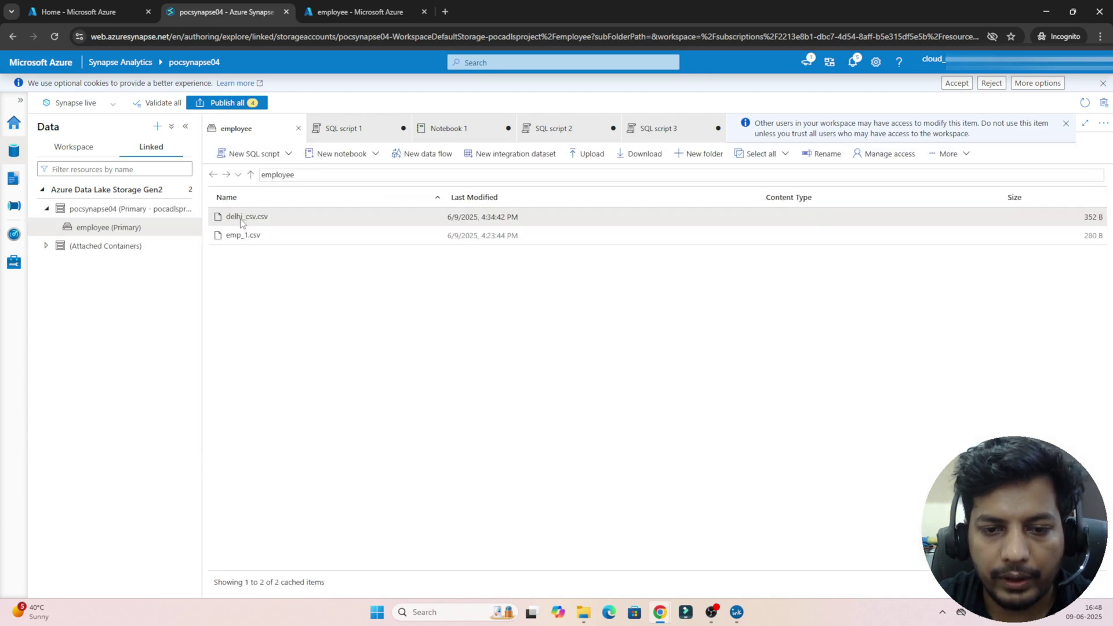
pyautogui.click(324, 156)
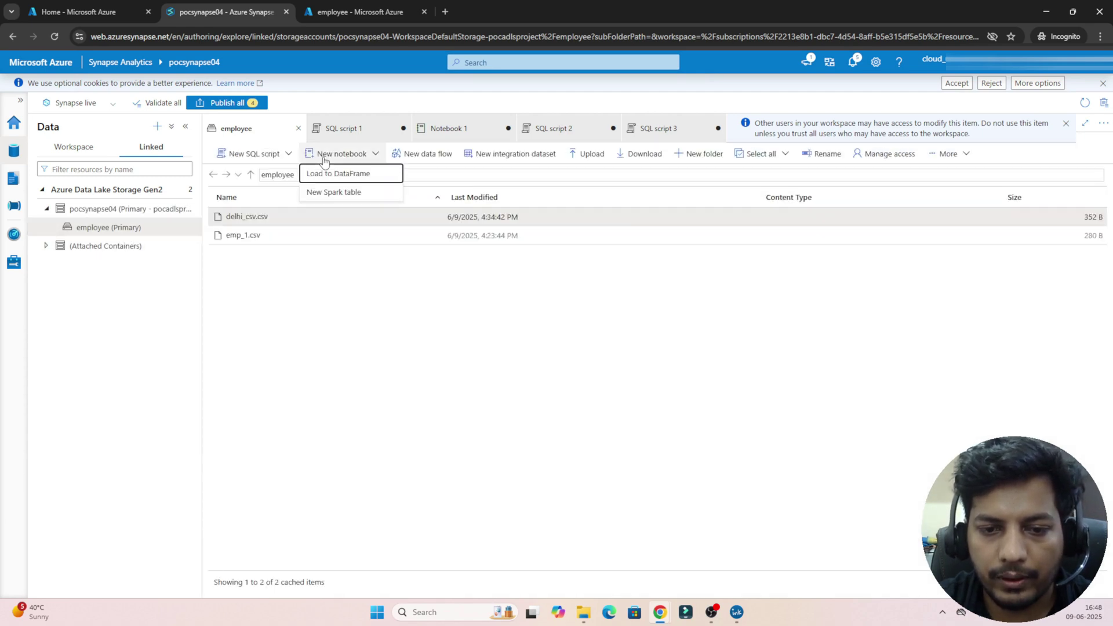
pyautogui.click(337, 174)
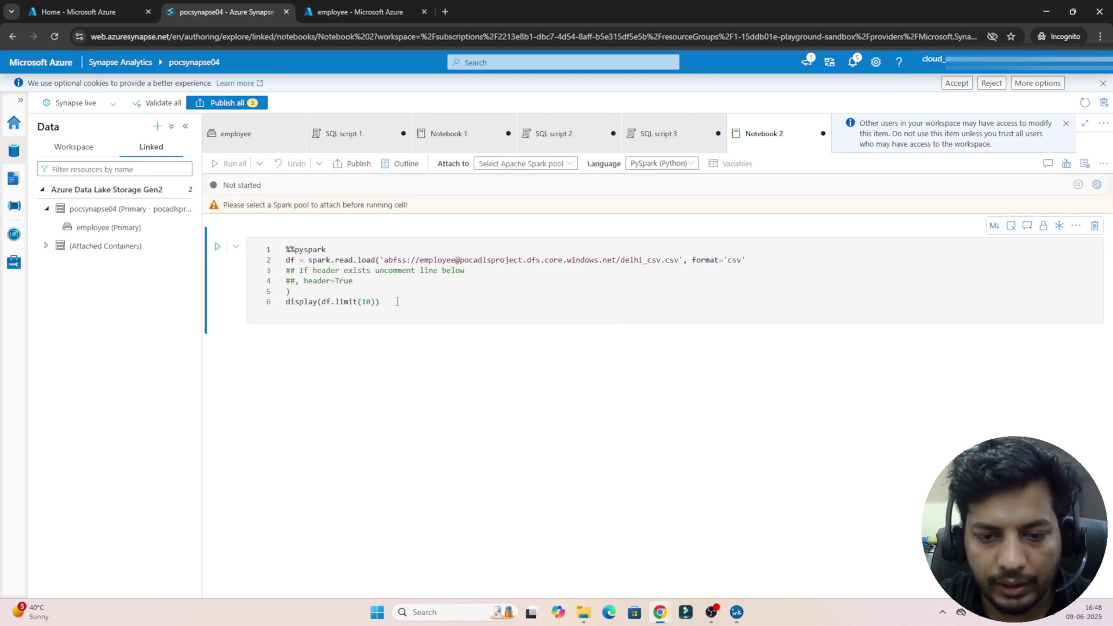
# Step: Review the generated PySpark code and check which Spark pools are available to attach
pyautogui.moveTo(397, 302); pyautogui.dragTo(281, 248)
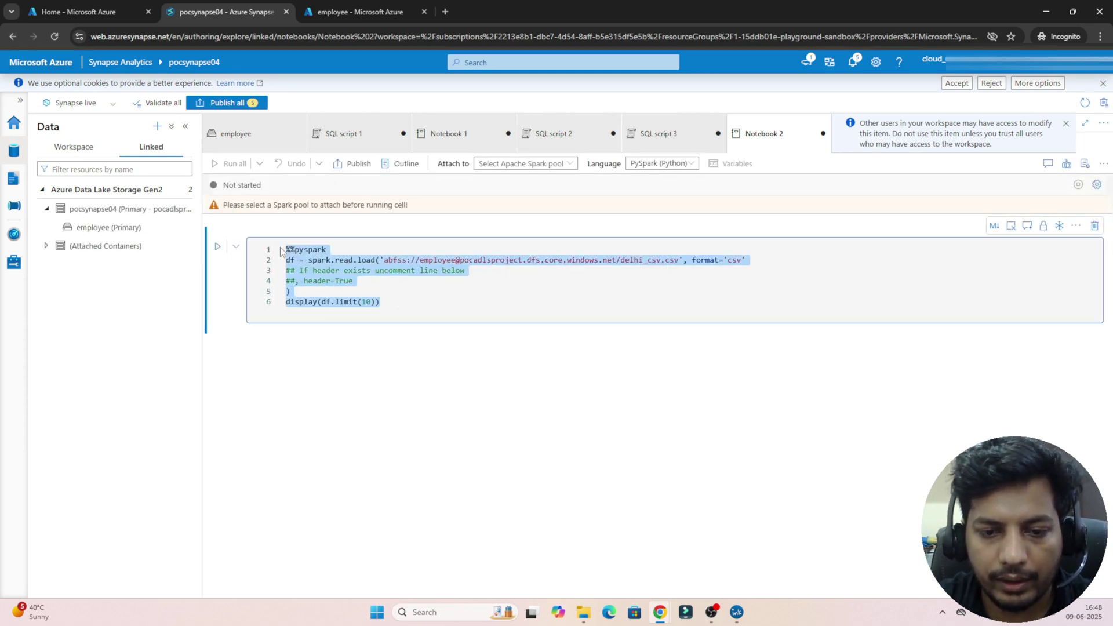
pyautogui.doubleClick(309, 249)
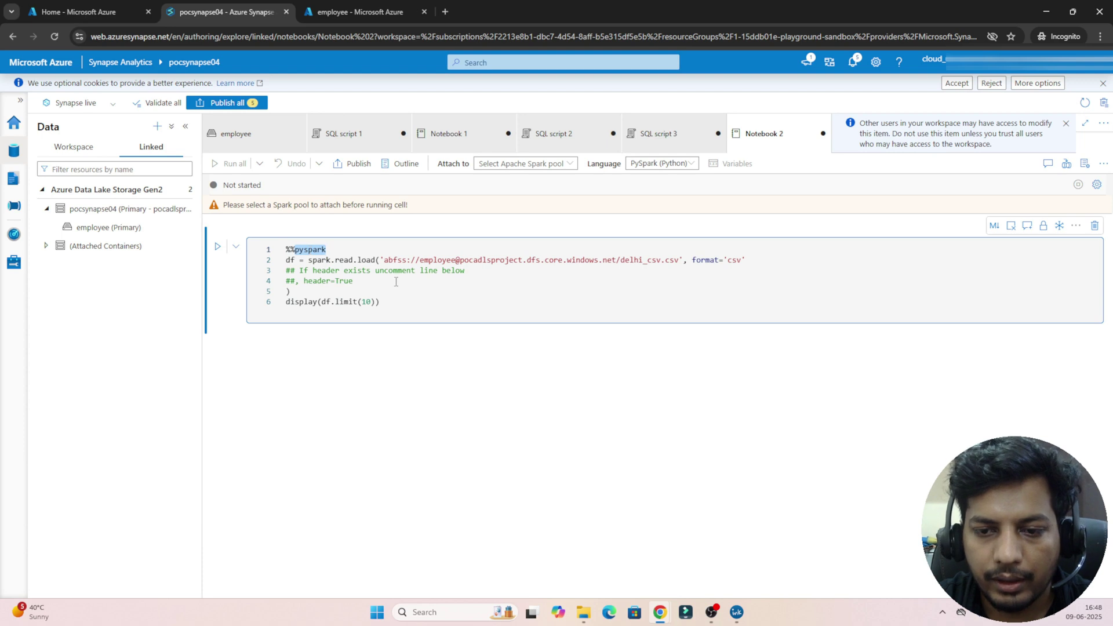
pyautogui.click(520, 164)
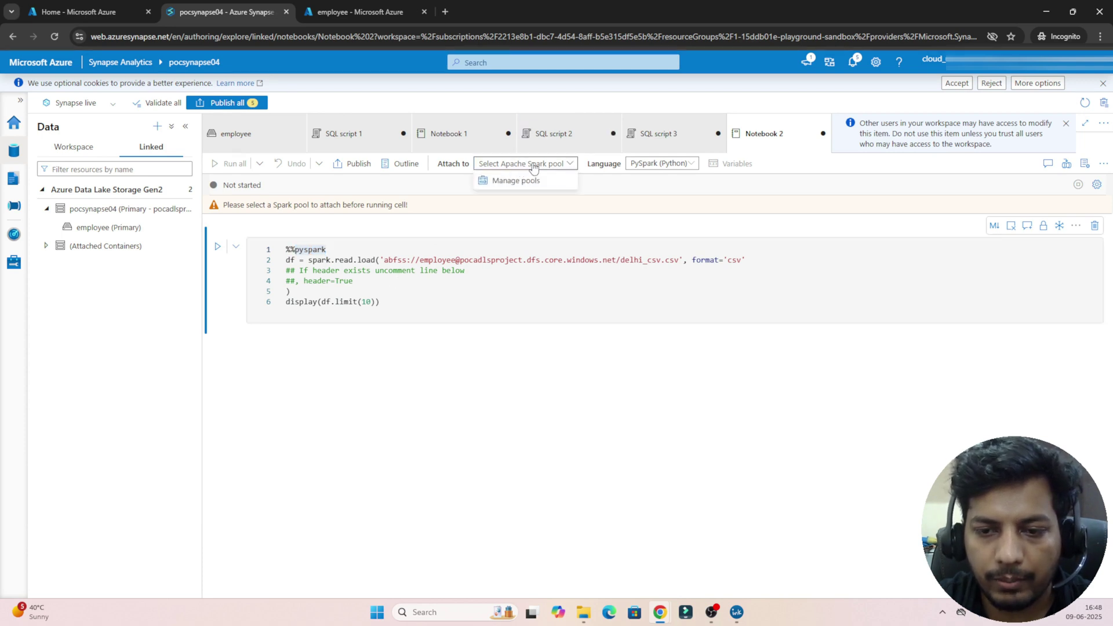
pyautogui.click(533, 167)
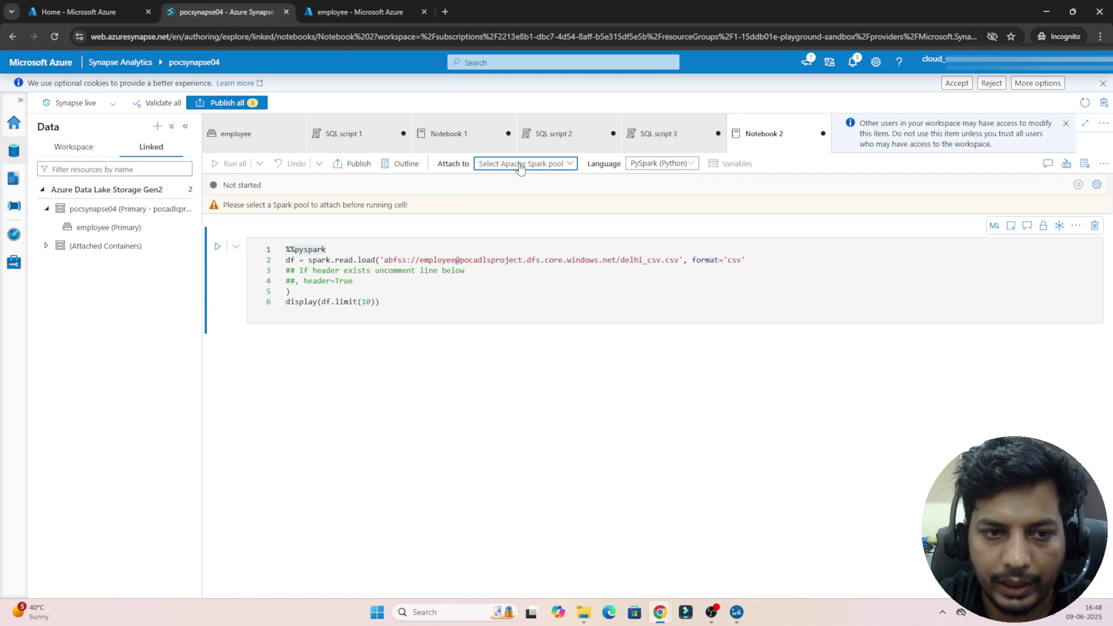
# Step: Find the pocsynapse04 Synapse workspace in the Azure portal and start a new Apache Spark pool
pyautogui.click(74, 4)
pyautogui.click(455, 58)
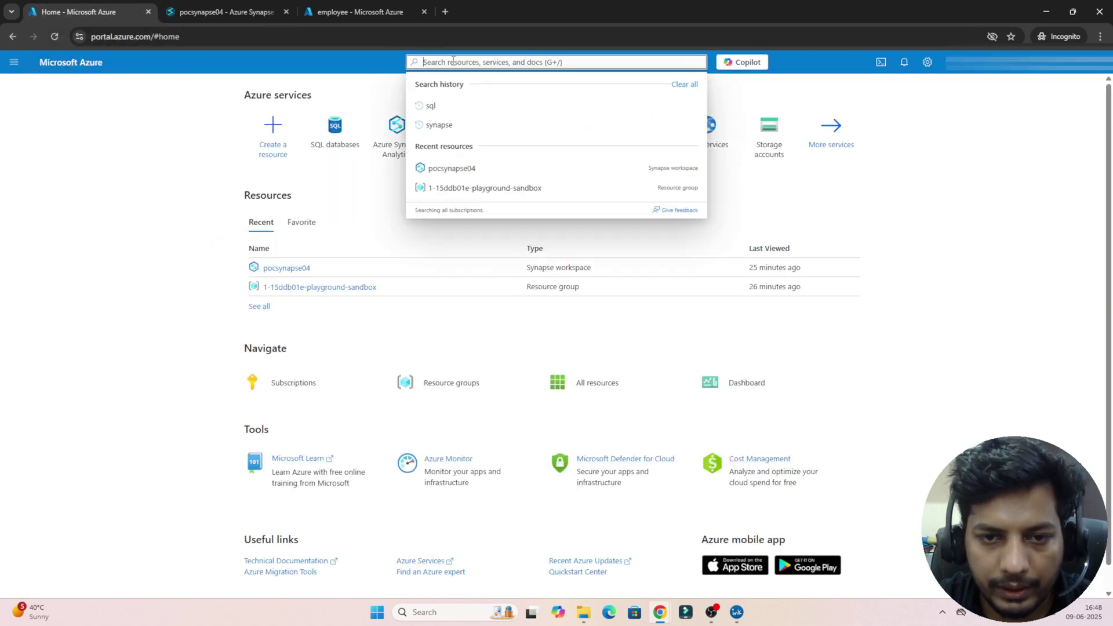
pyautogui.write('synaps')
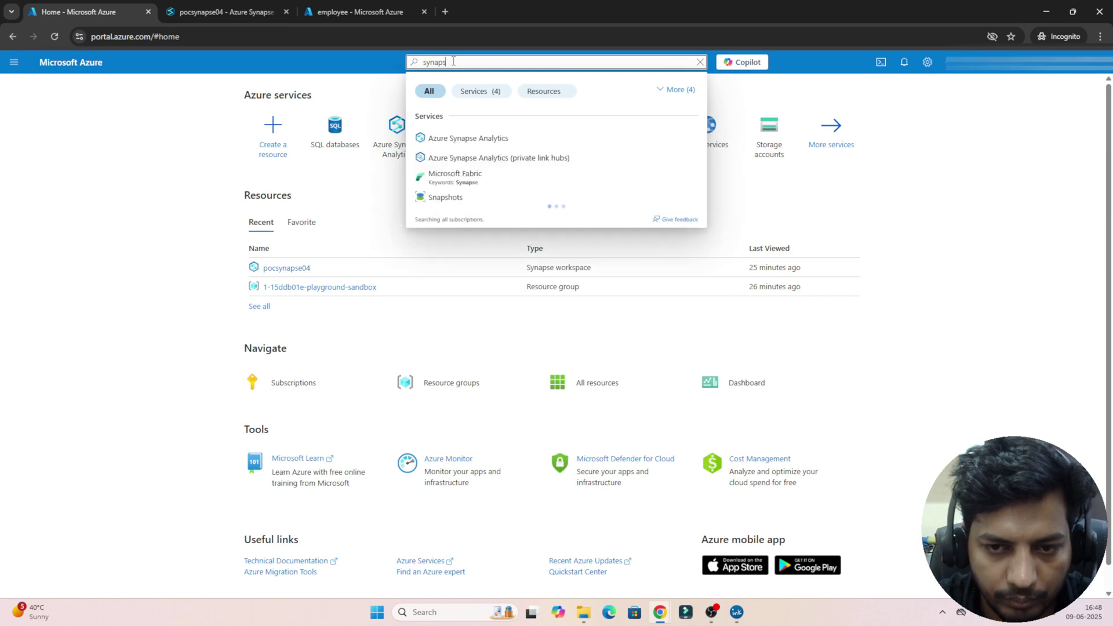
pyautogui.click(463, 138)
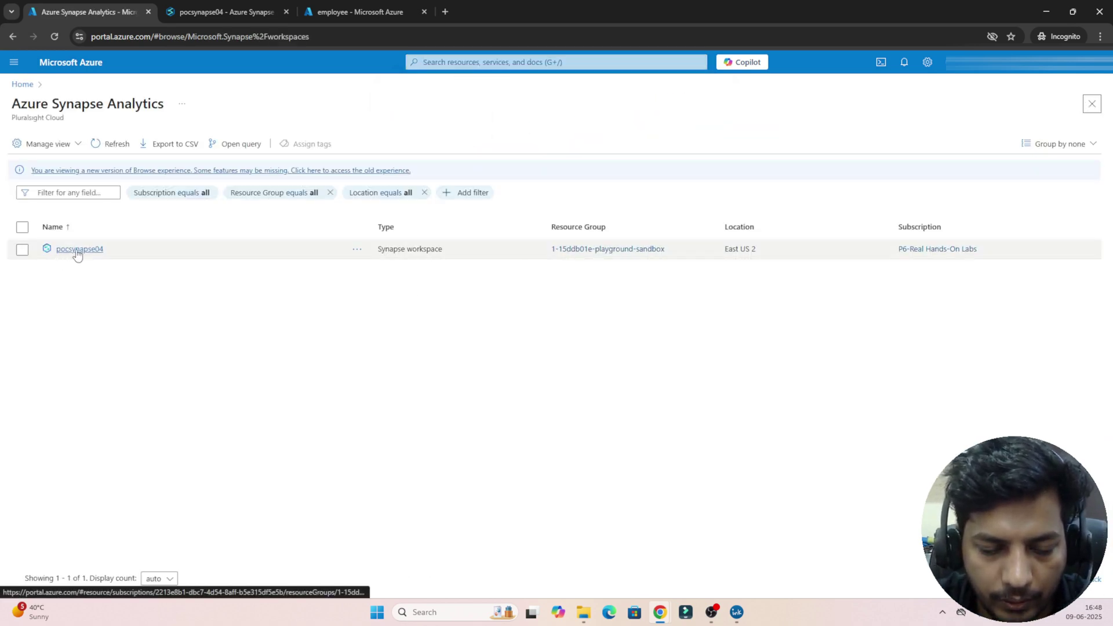
pyautogui.click(76, 251)
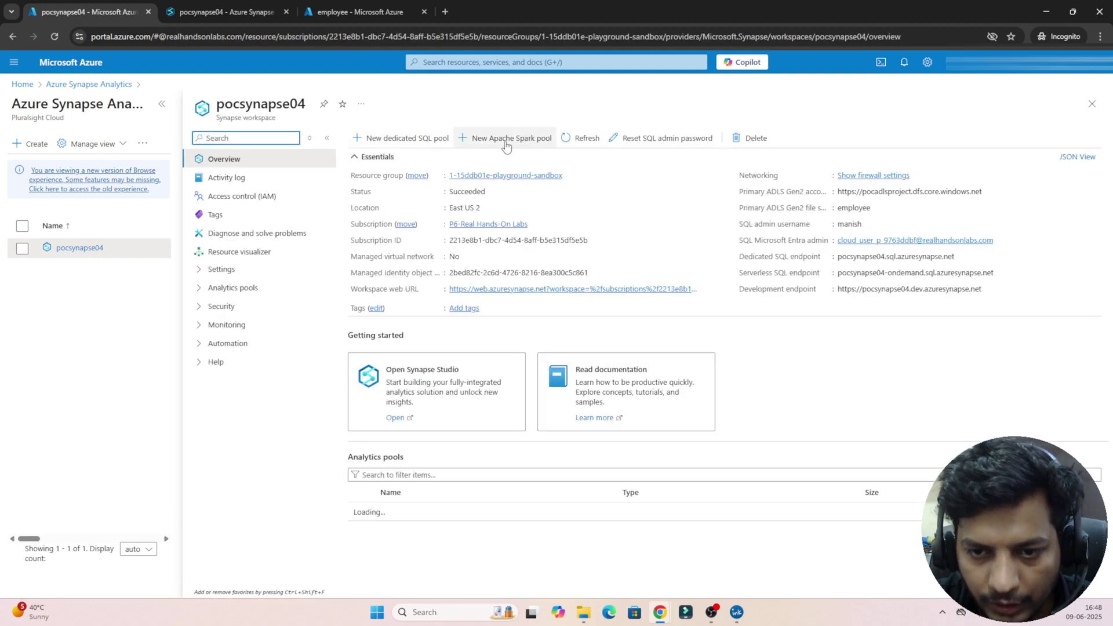
pyautogui.click(489, 139)
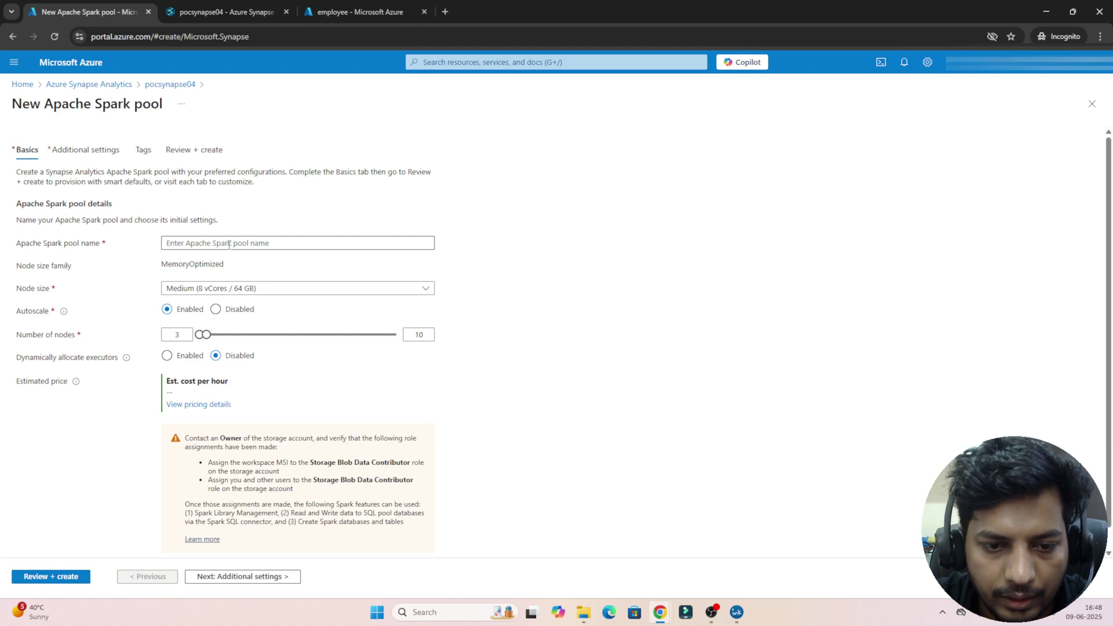
# Step: Name the Spark pool pocspark with Small node size, autoscale disabled and 3 nodes
pyautogui.click(229, 245)
pyautogui.write('pocspark')
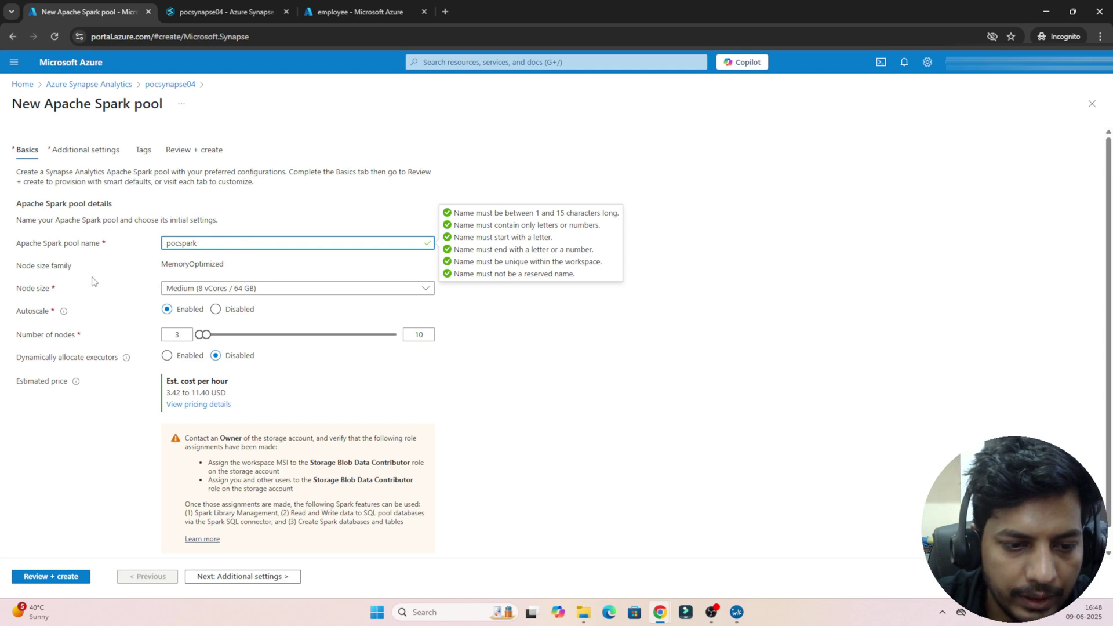
pyautogui.click(268, 290)
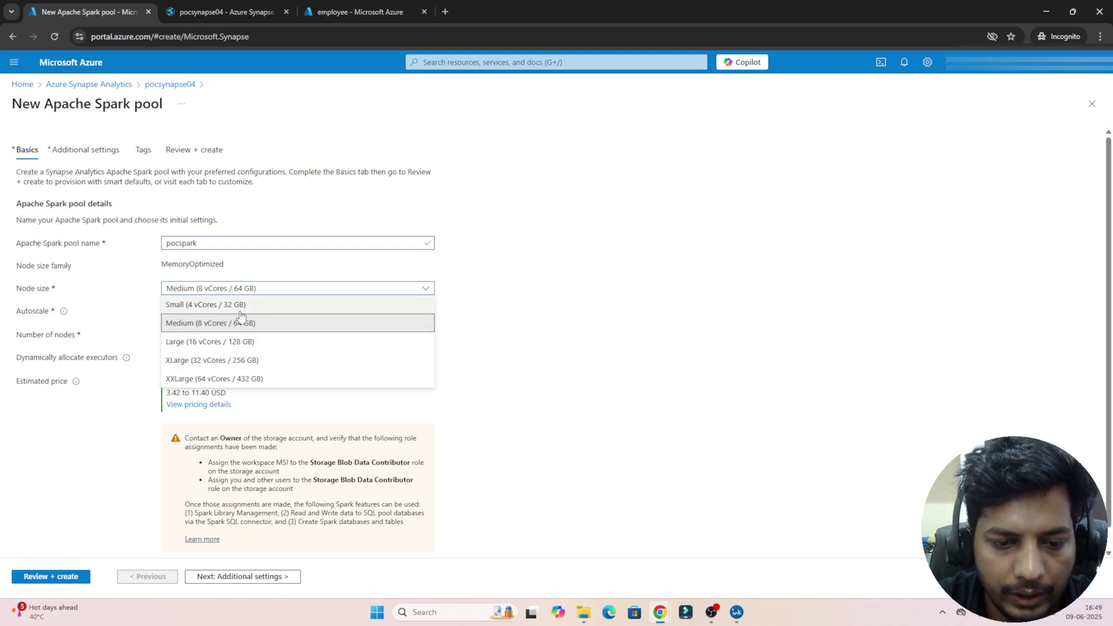
pyautogui.click(188, 306)
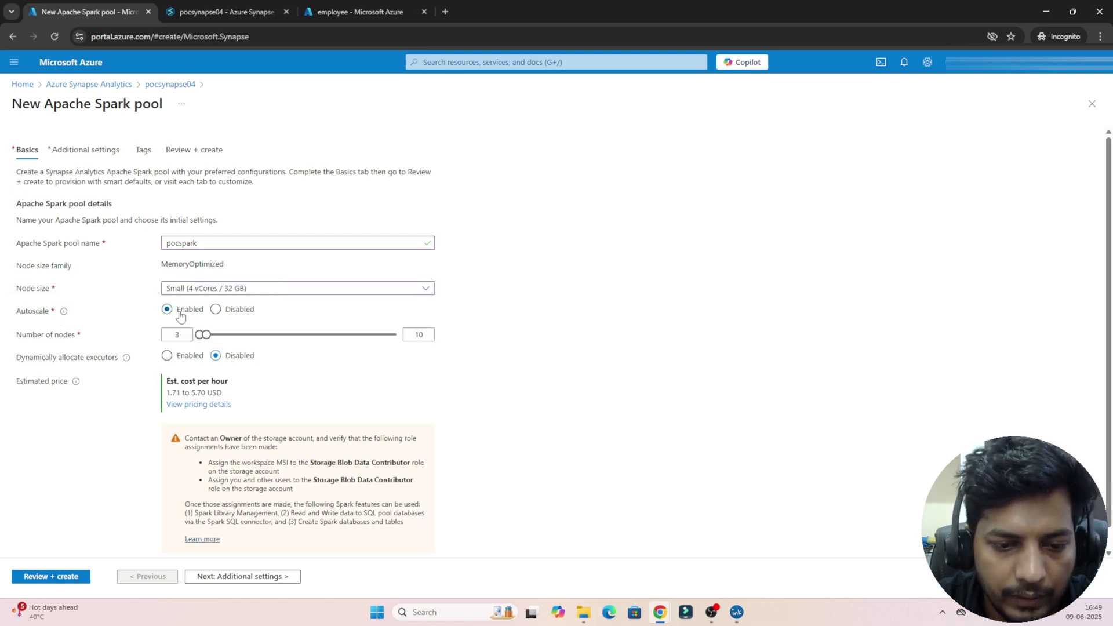
pyautogui.click(218, 310)
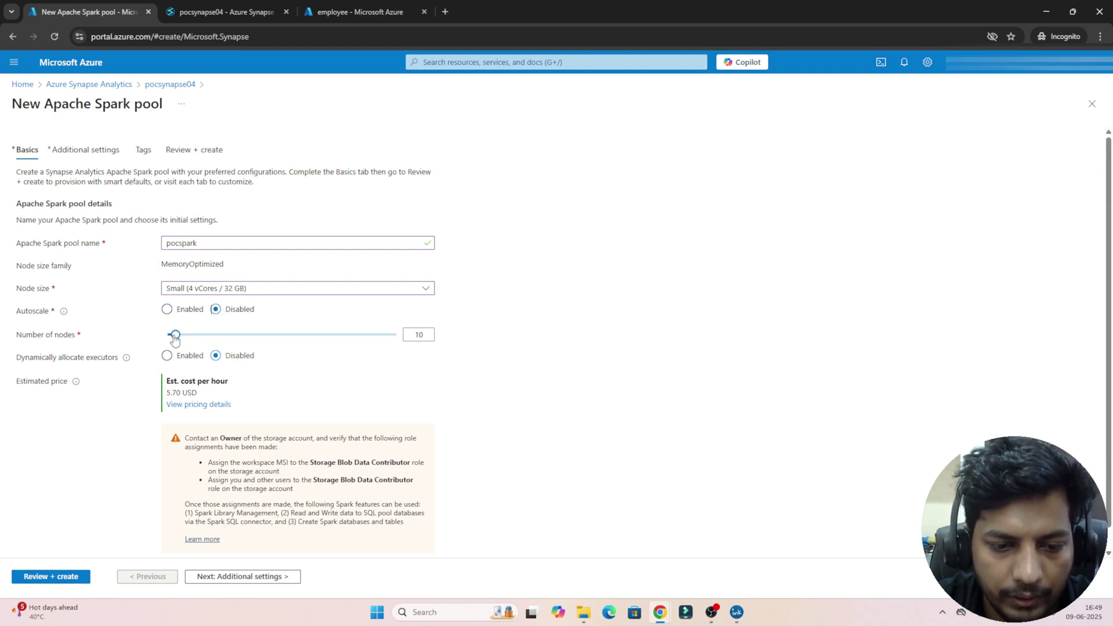
pyautogui.moveTo(176, 340)
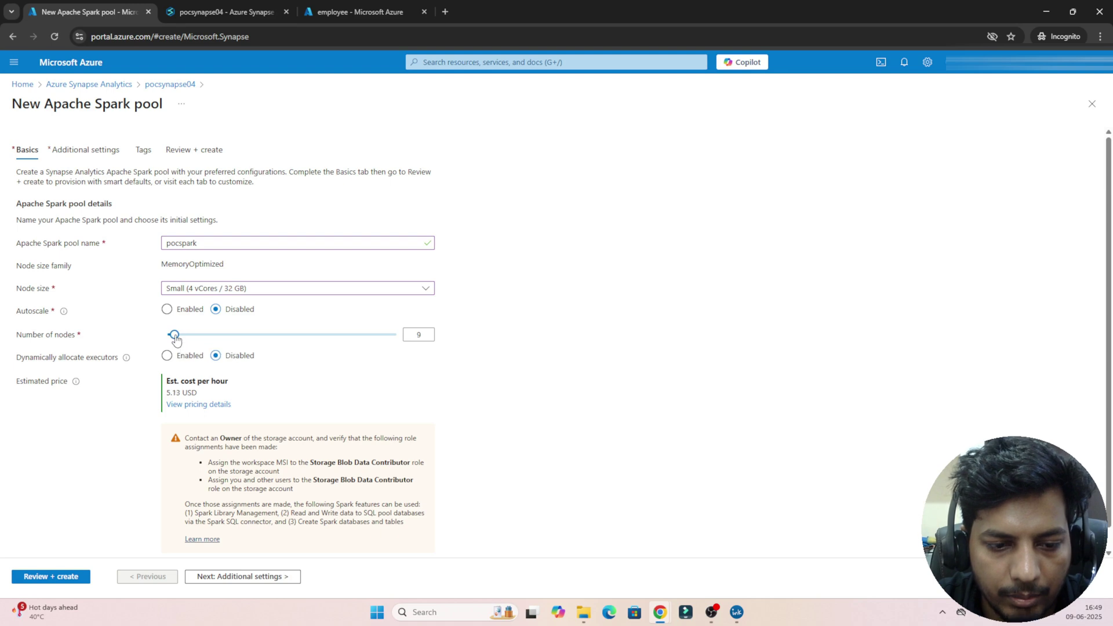
pyautogui.moveTo(176, 337); pyautogui.dragTo(162, 339)
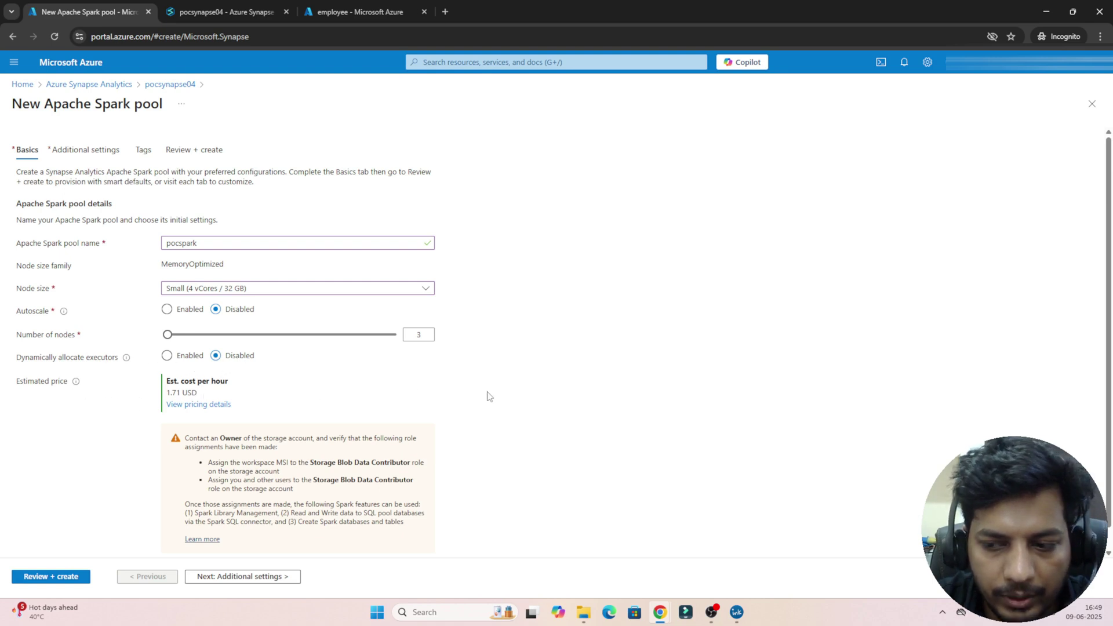
pyautogui.scroll(-1, 1111, 459)
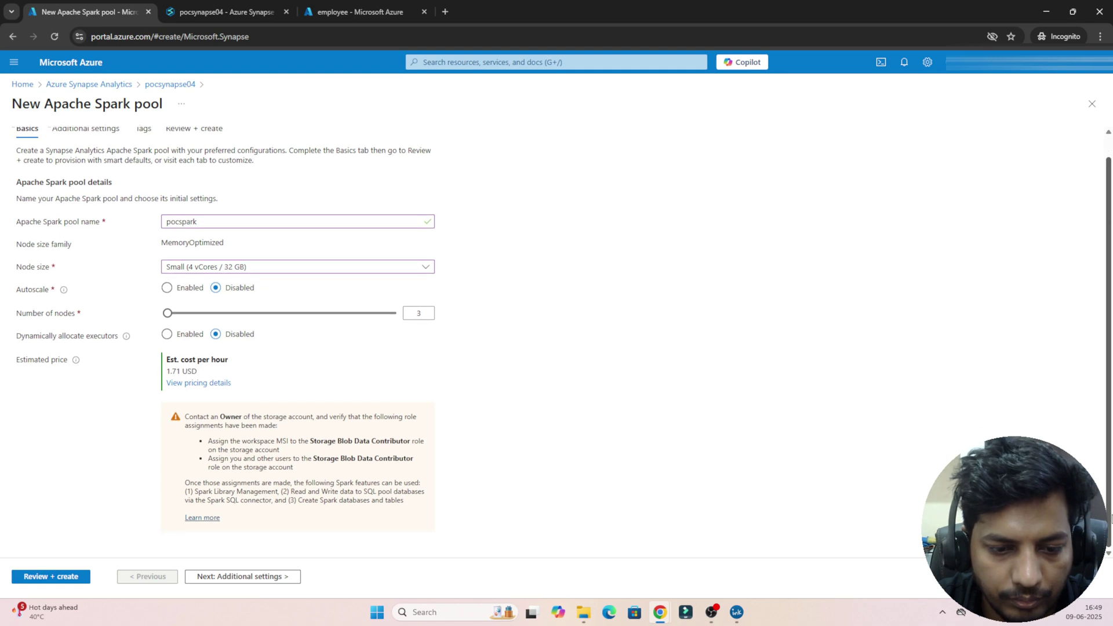
pyautogui.click(269, 577)
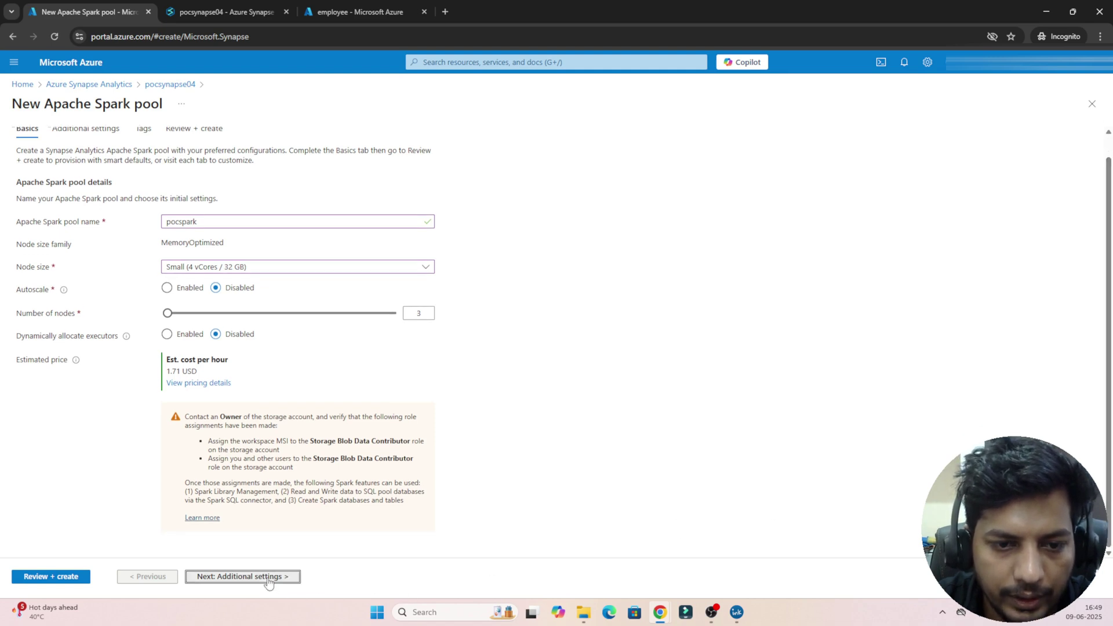
# Step: Disable automatic pausing and session-level packages and set intelligent cache to 0%
pyautogui.click(216, 220)
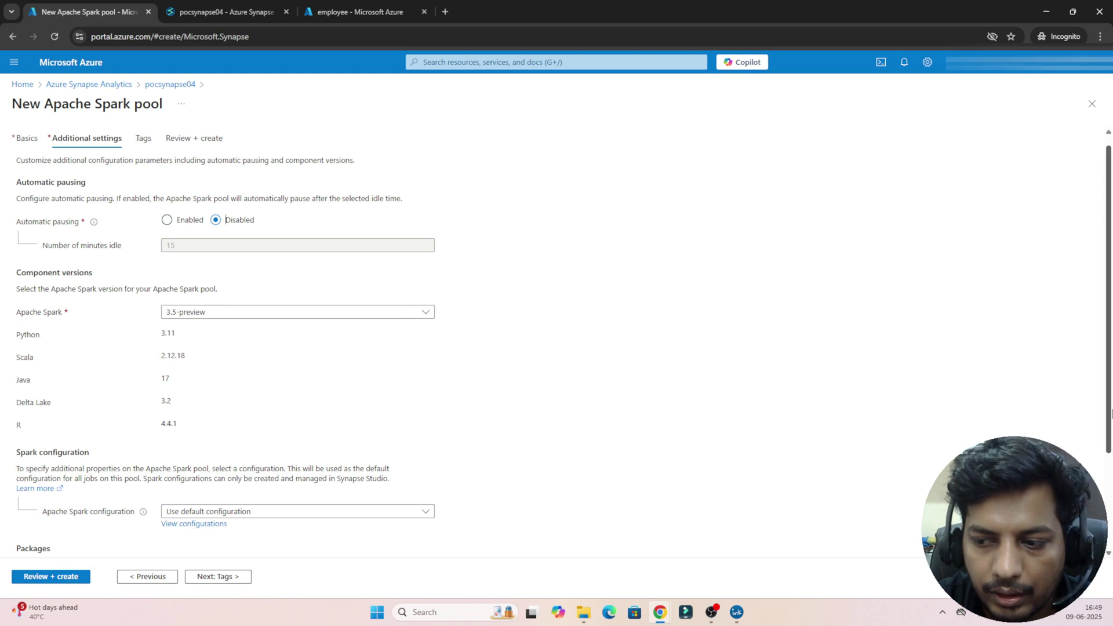
pyautogui.moveTo(1111, 413); pyautogui.dragTo(1111, 506)
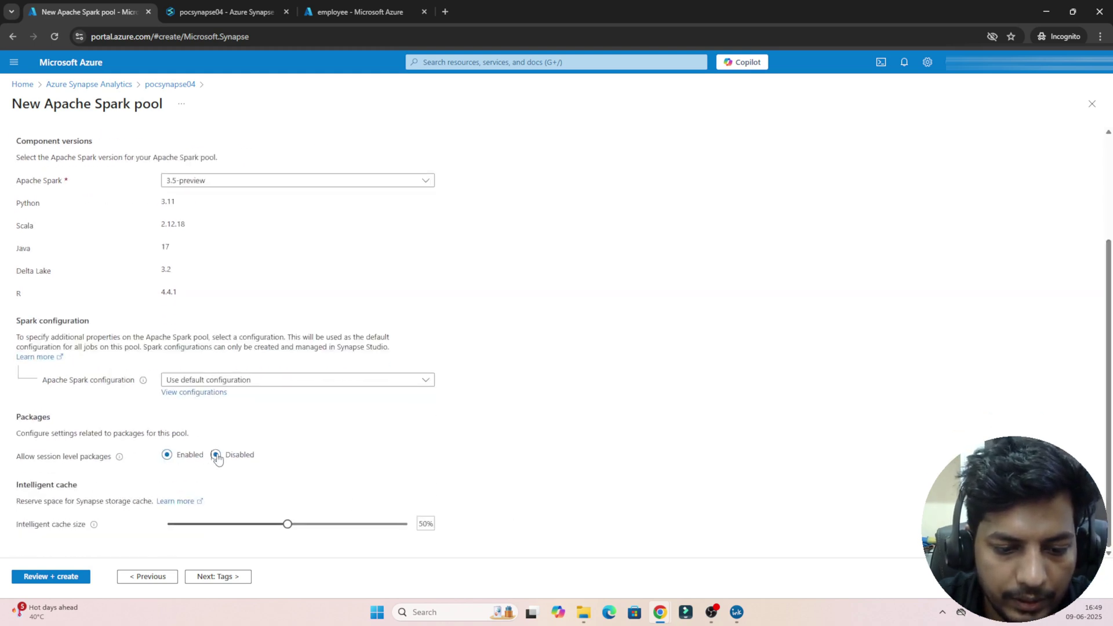
pyautogui.click(221, 577)
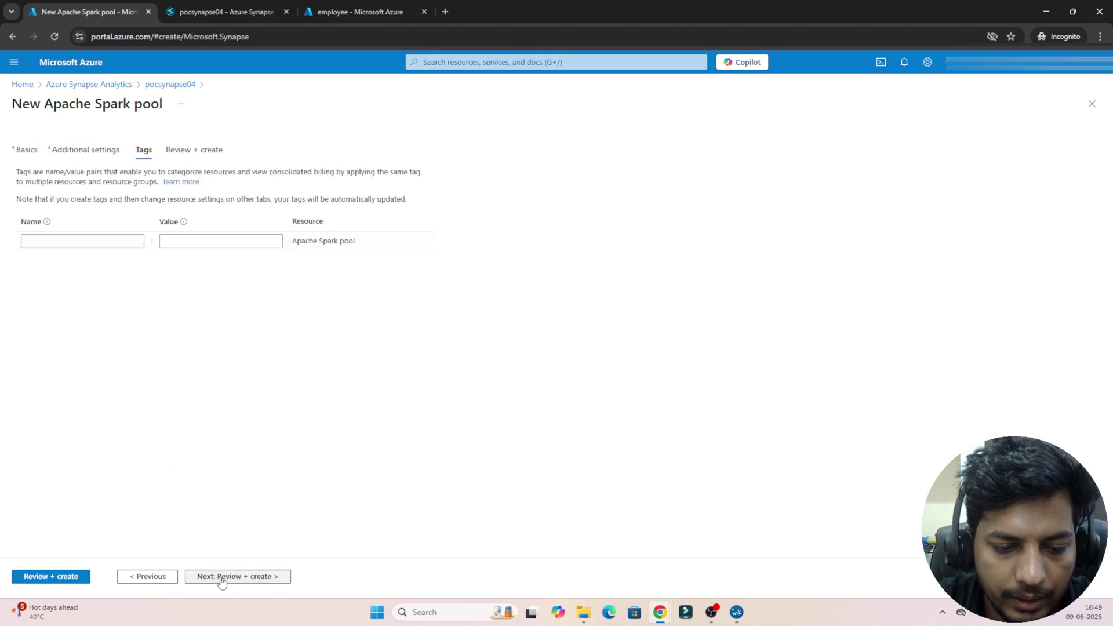
pyautogui.click(164, 577)
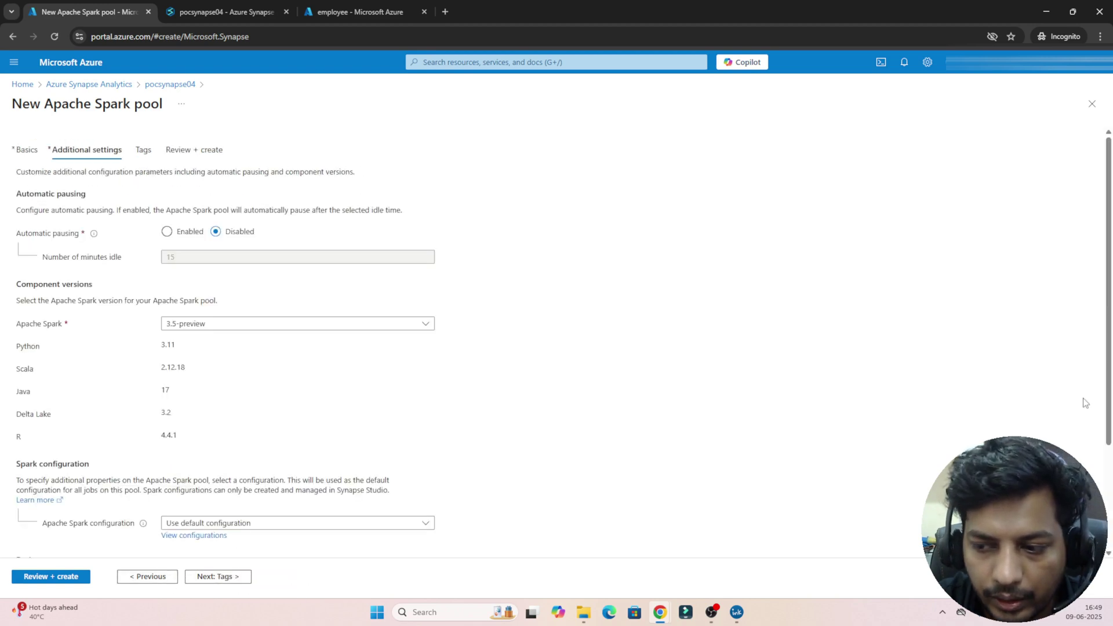
pyautogui.scroll(-3, 1111, 406)
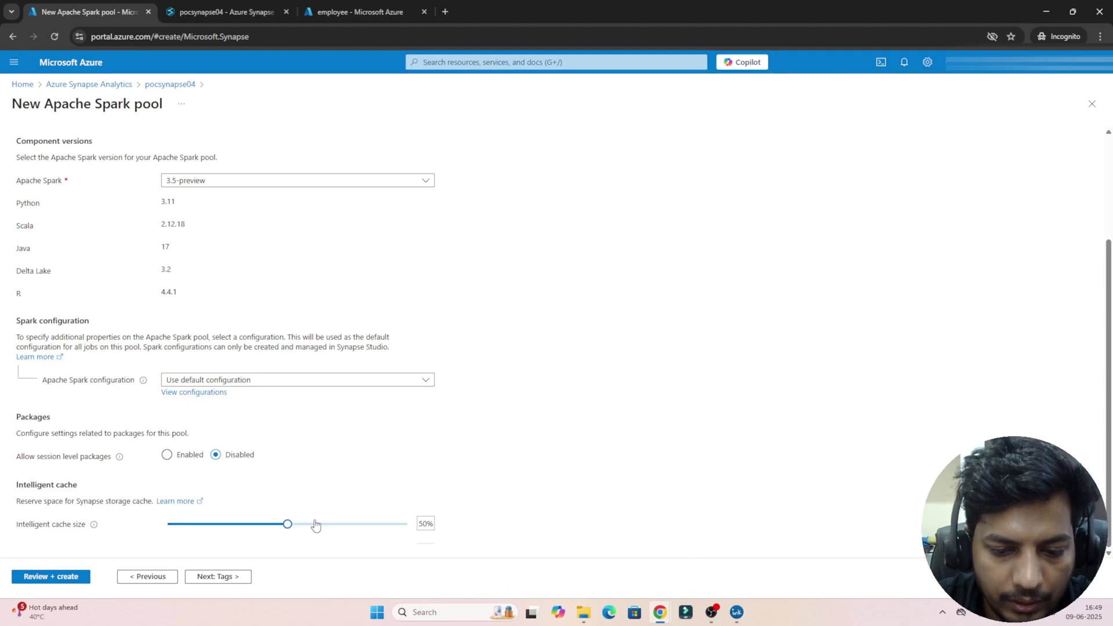
pyautogui.moveTo(287, 525); pyautogui.dragTo(165, 525)
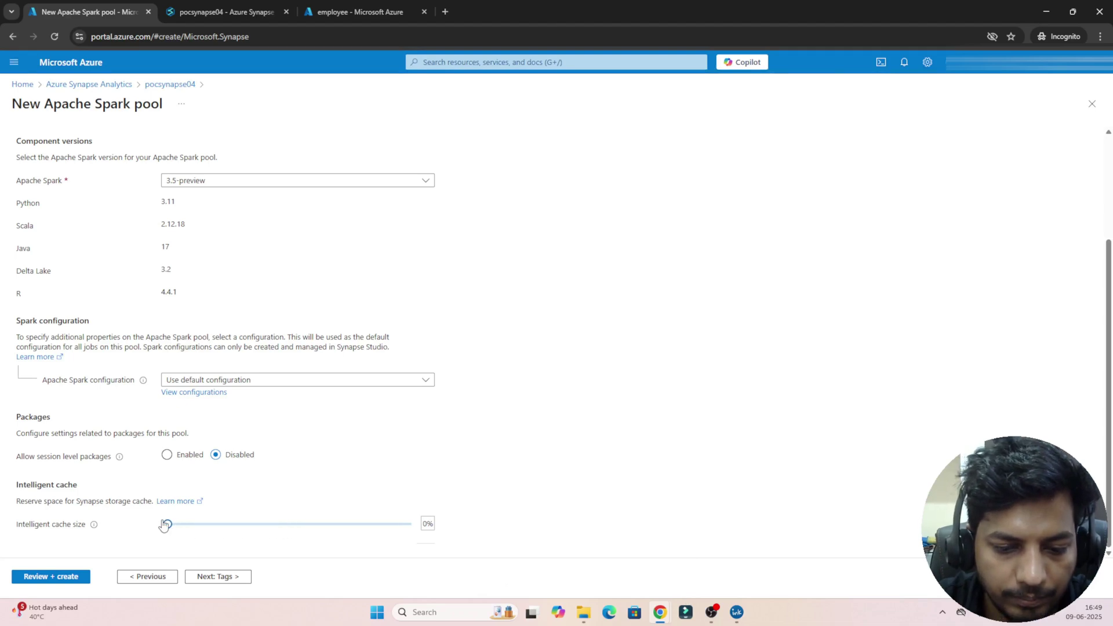
pyautogui.click(226, 576)
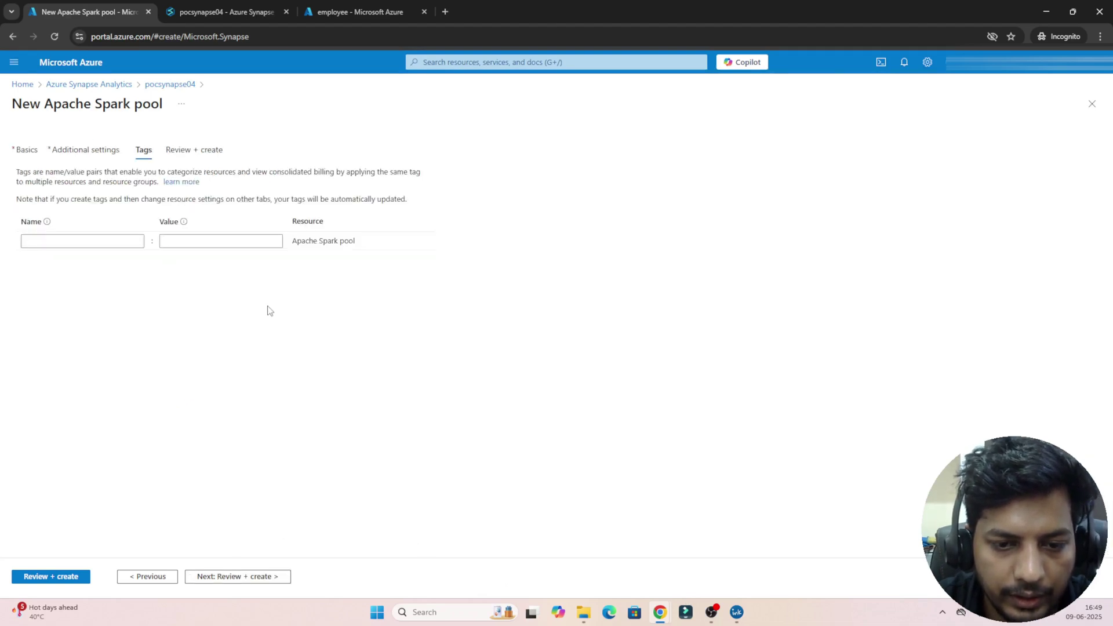
# Step: Review and create the pocspark Spark pool, waiting until the deployment succeeds
pyautogui.click(231, 576)
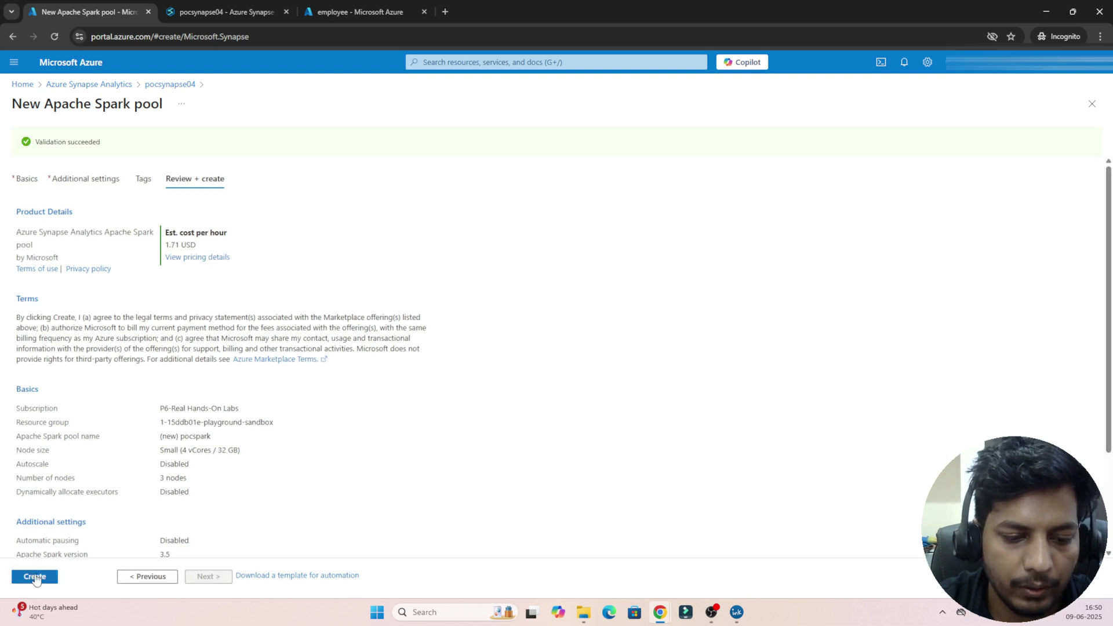
pyautogui.click(35, 575)
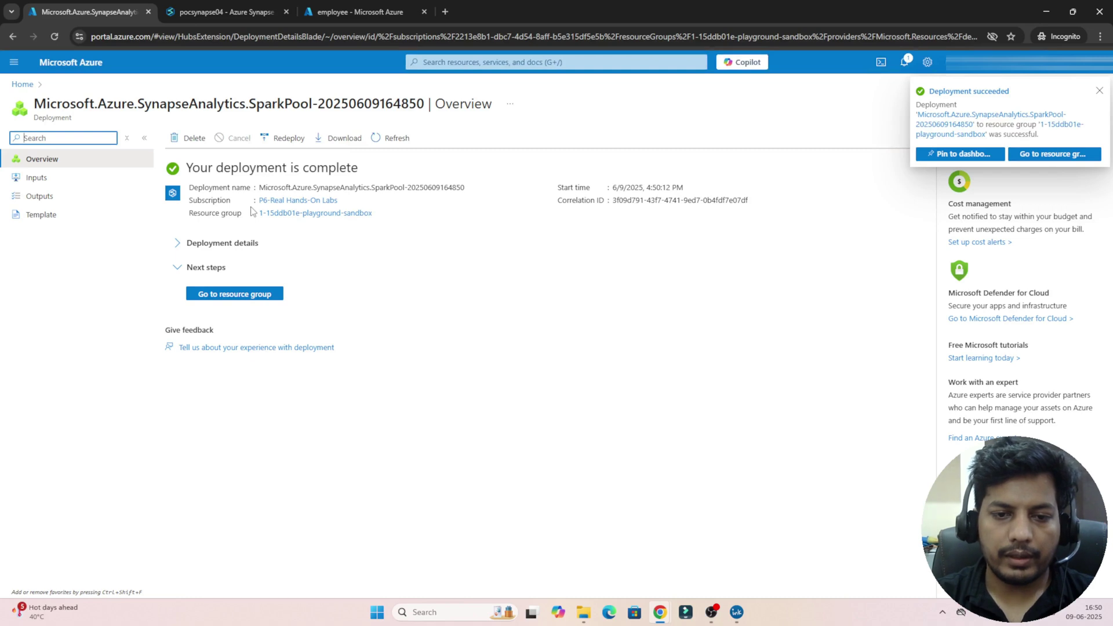
pyautogui.click(223, 12)
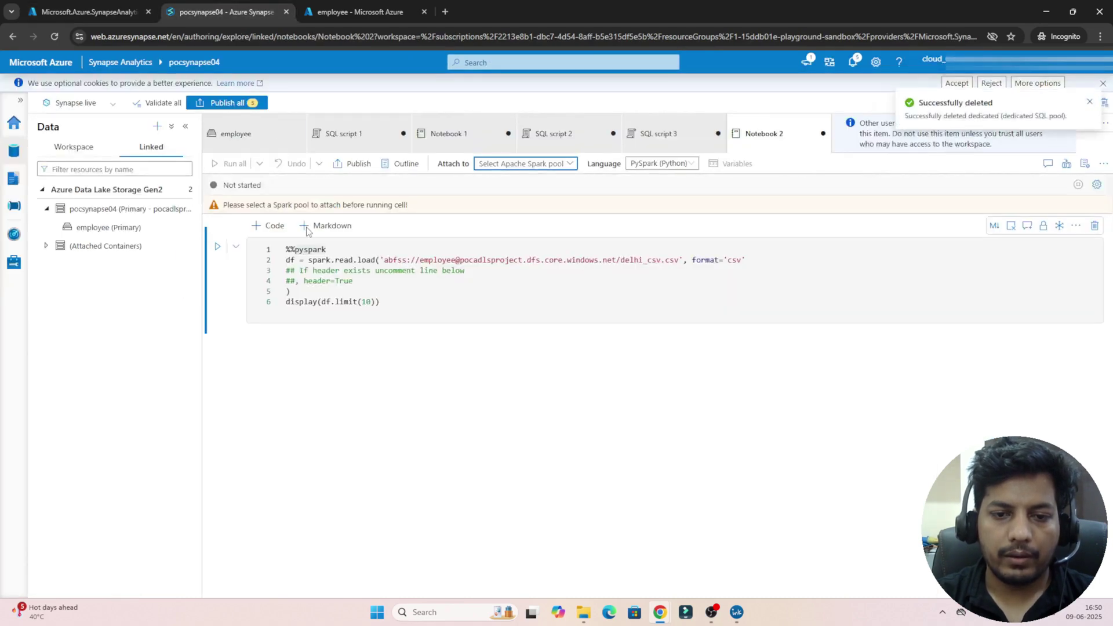
# Step: Attach Notebook 2 to pocspark and run the cell loading delhi_csv.csv
pyautogui.click(551, 167)
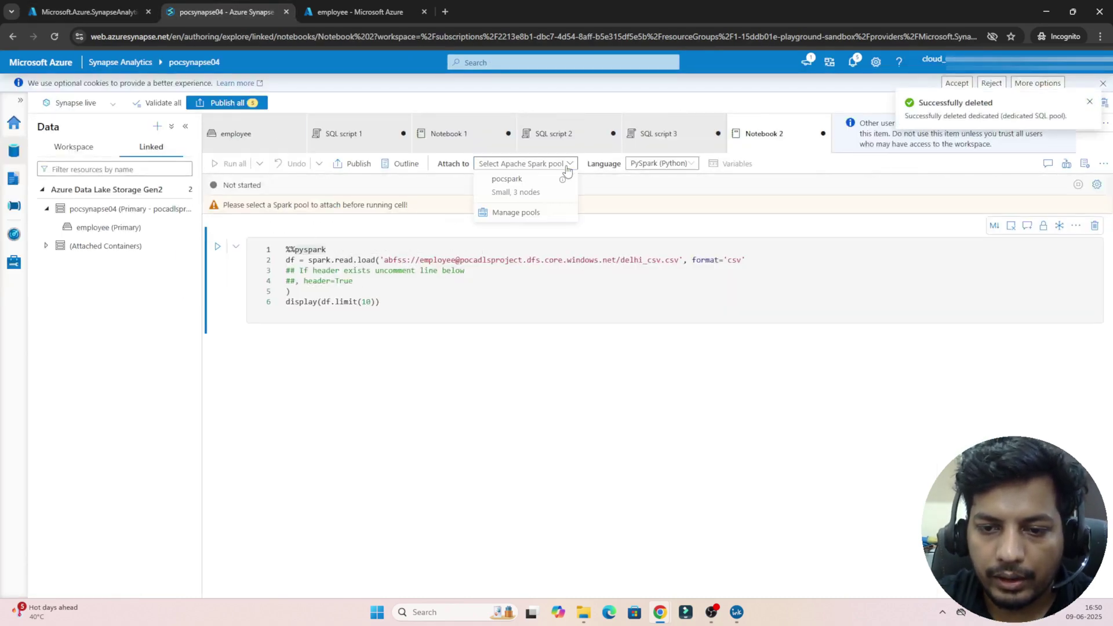
pyautogui.click(523, 193)
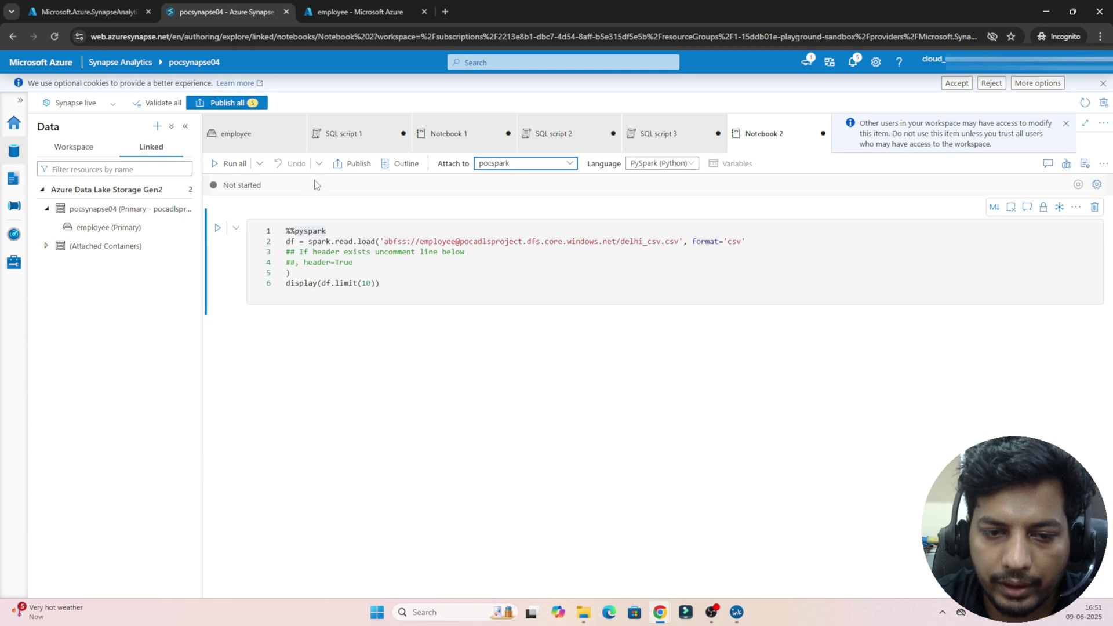
pyautogui.doubleClick(249, 185)
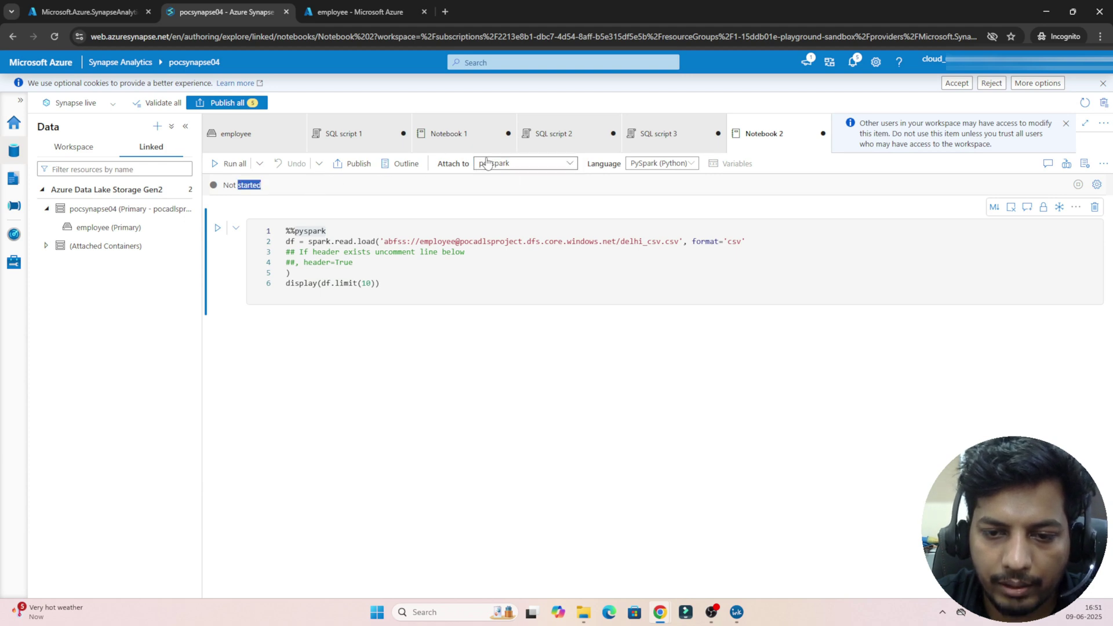
pyautogui.click(369, 255)
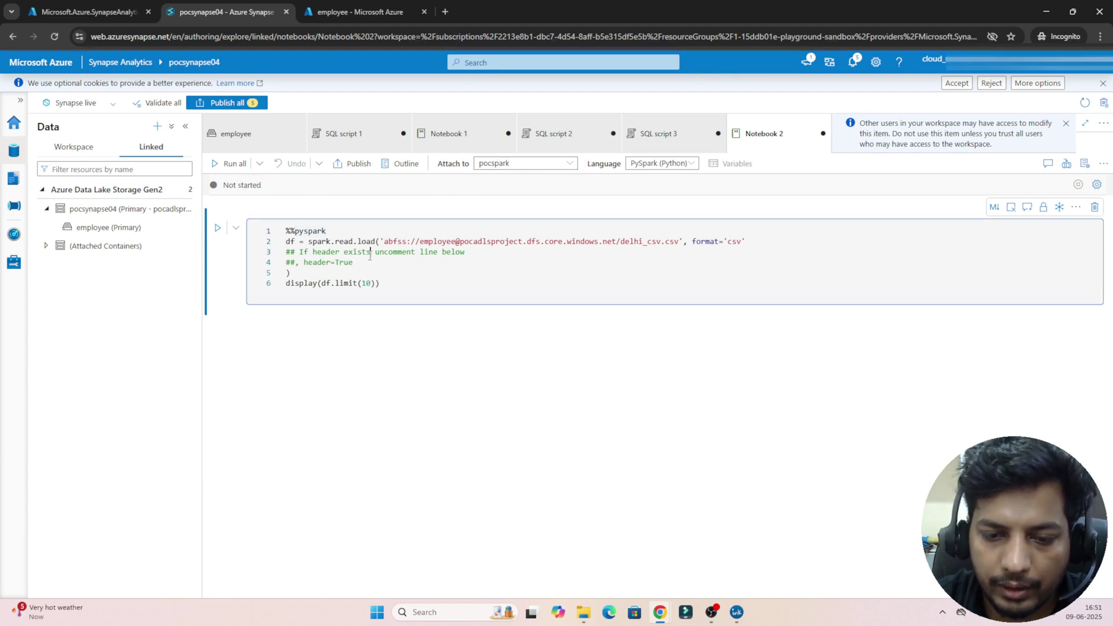
pyautogui.hotkey('shift', 'Return')
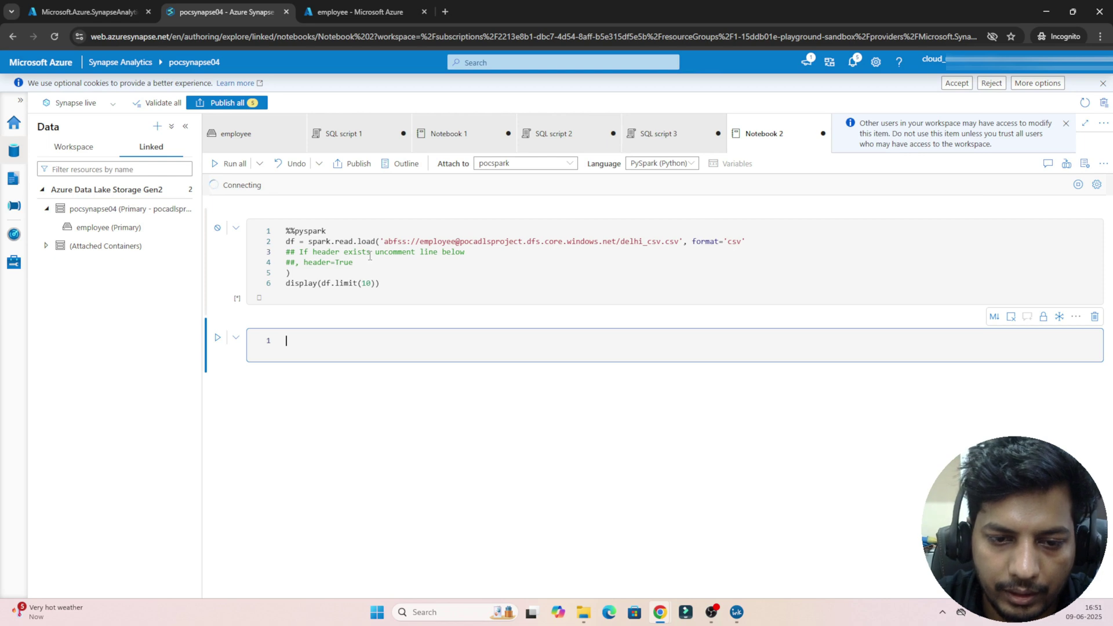
pyautogui.hotkey('shift', 'Return')
pyautogui.hotkey('shift', 'Return')
pyautogui.hotkey('shift', 'Return')
pyautogui.hotkey('shift', 'Return')
pyautogui.hotkey('shift', 'Return')
pyautogui.hotkey('shift', 'Return')
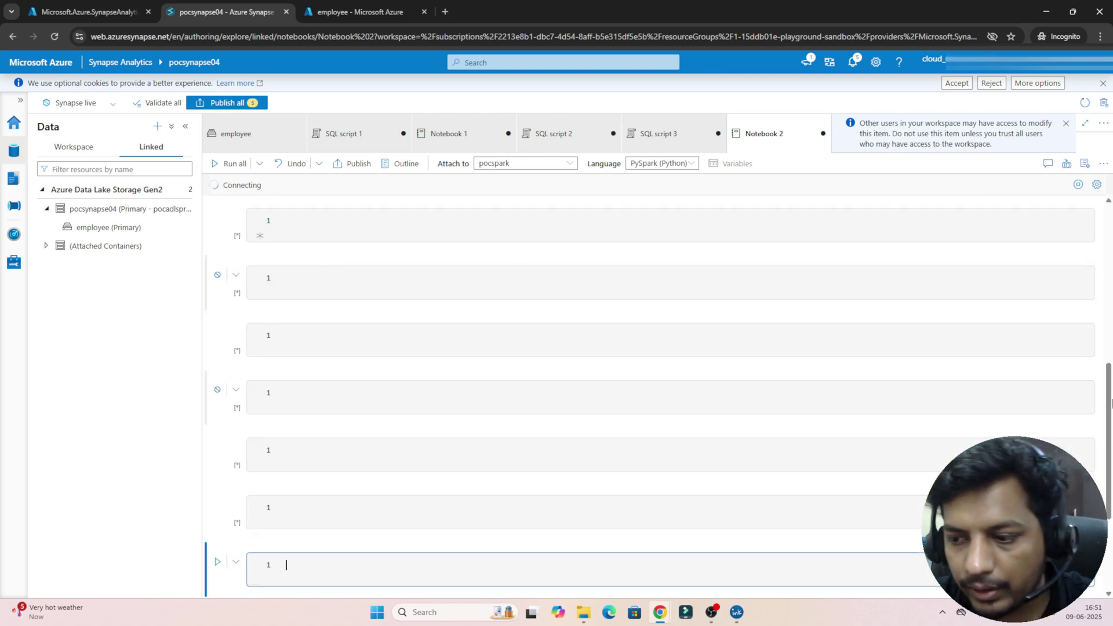
# Step: Review the load path, df variable and display(df.limit(10)) code, keeping pocspark attached
pyautogui.scroll(3, 1107, 410)
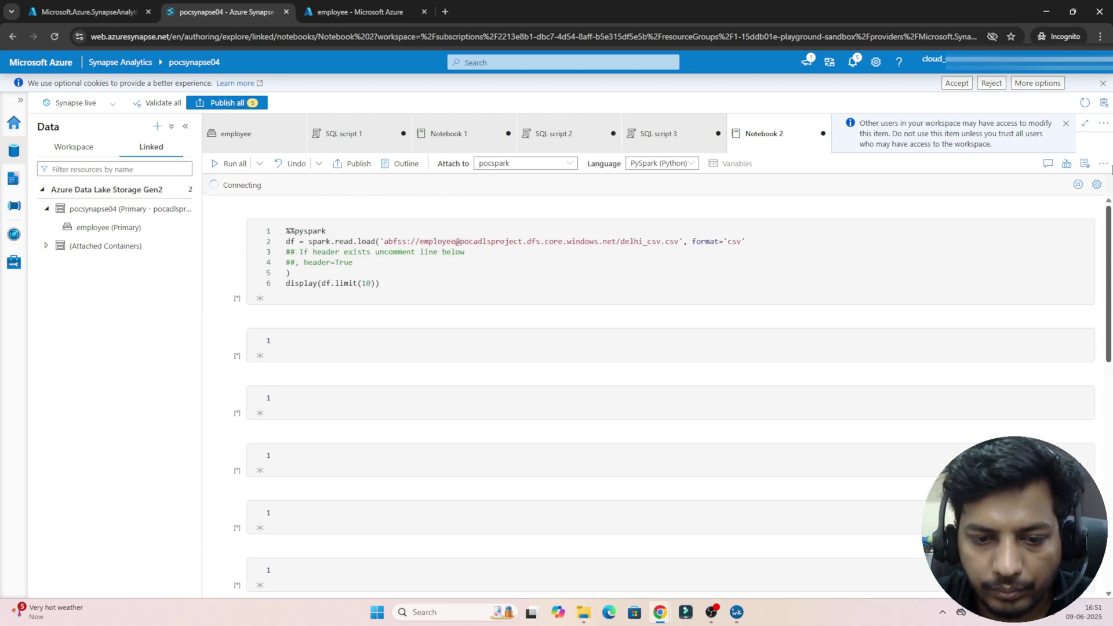
pyautogui.doubleClick(241, 186)
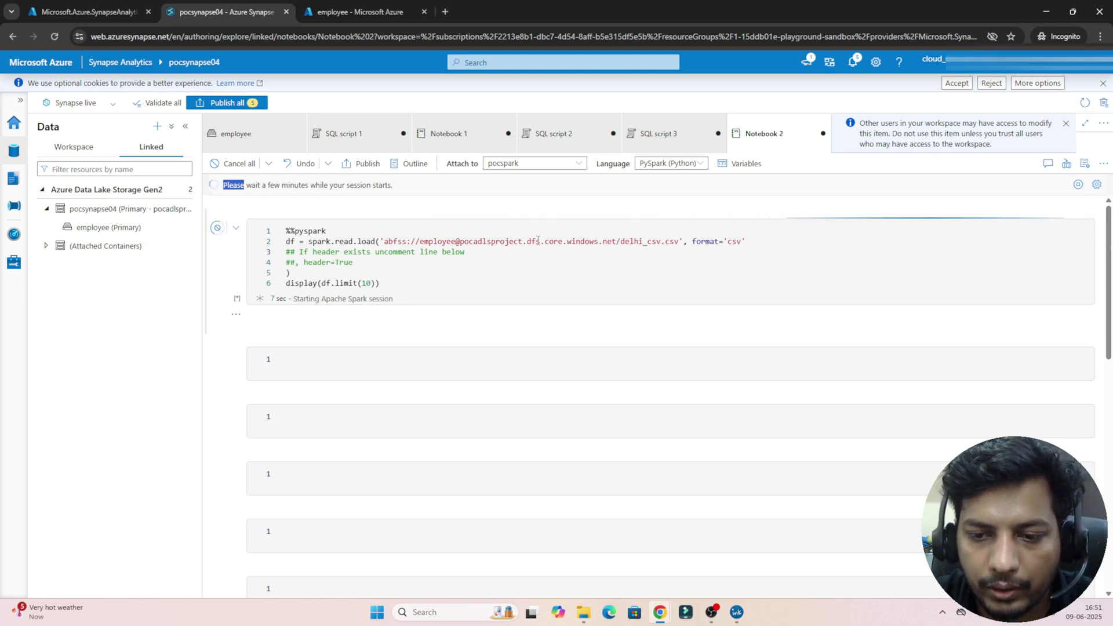
pyautogui.moveTo(535, 241); pyautogui.dragTo(680, 241)
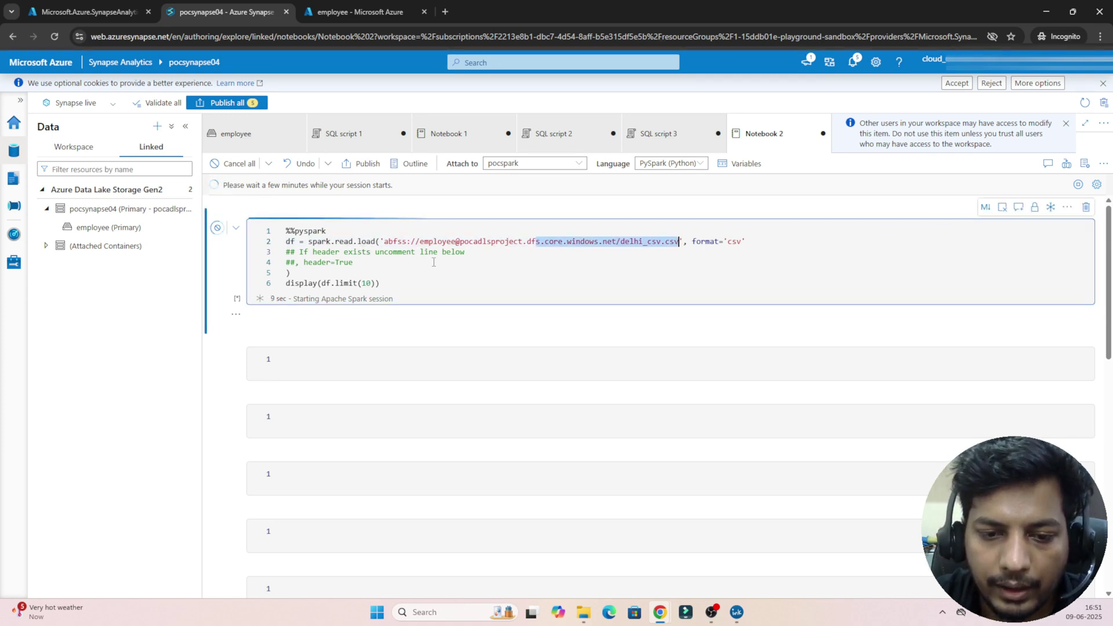
pyautogui.click(291, 243)
pyautogui.doubleClick(290, 242)
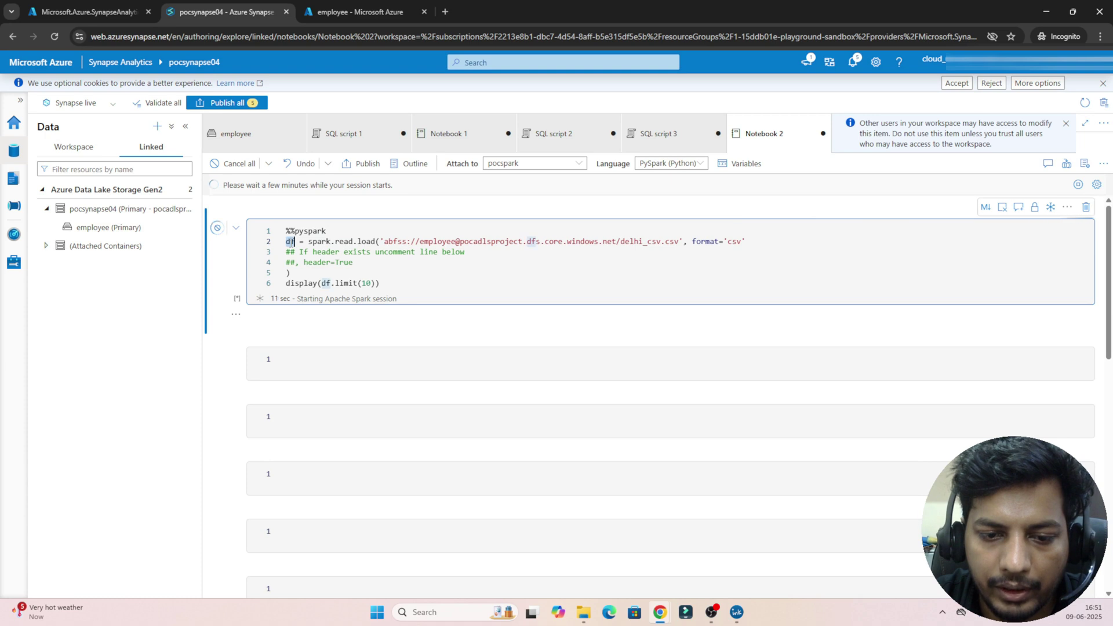
pyautogui.moveTo(303, 283); pyautogui.dragTo(390, 284)
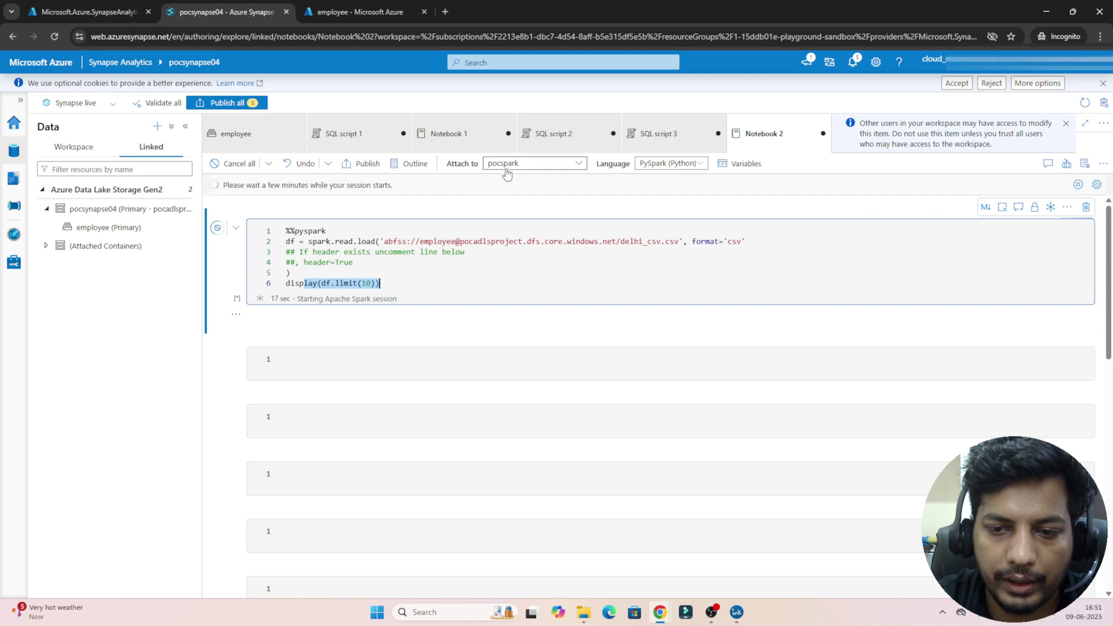
pyautogui.click(526, 168)
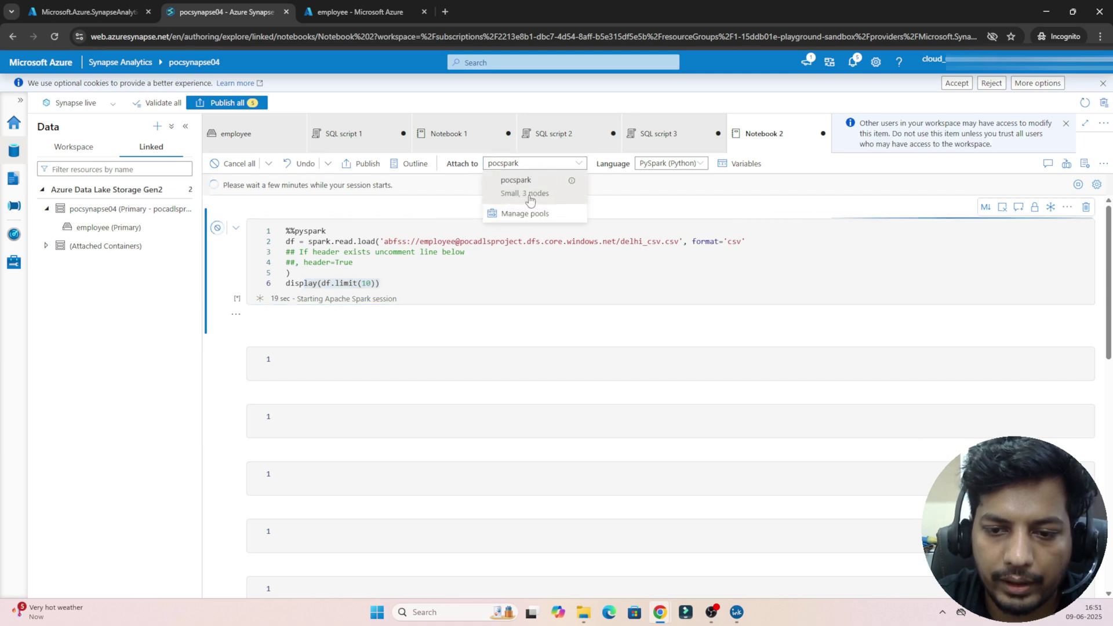
pyautogui.click(480, 265)
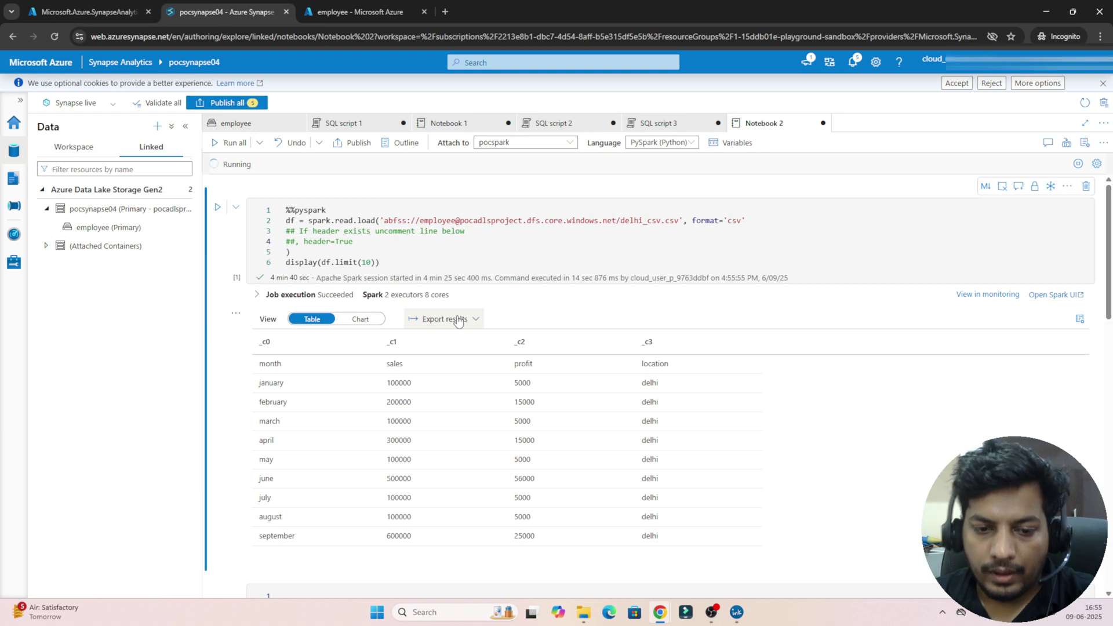
pyautogui.click(419, 254)
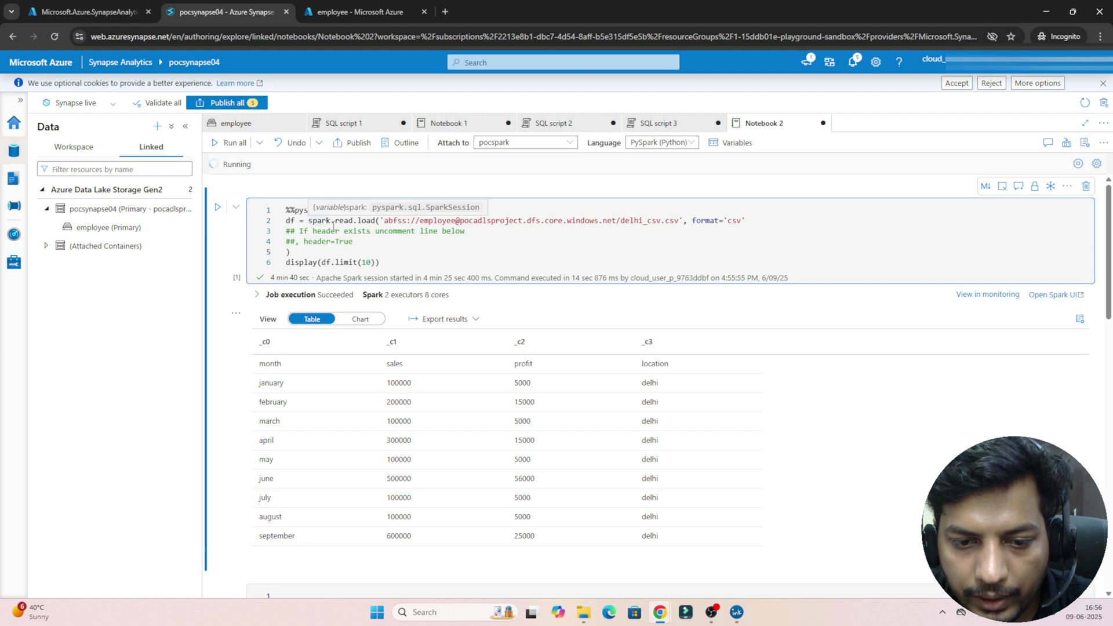
pyautogui.doubleClick(291, 221)
pyautogui.doubleClick(452, 224)
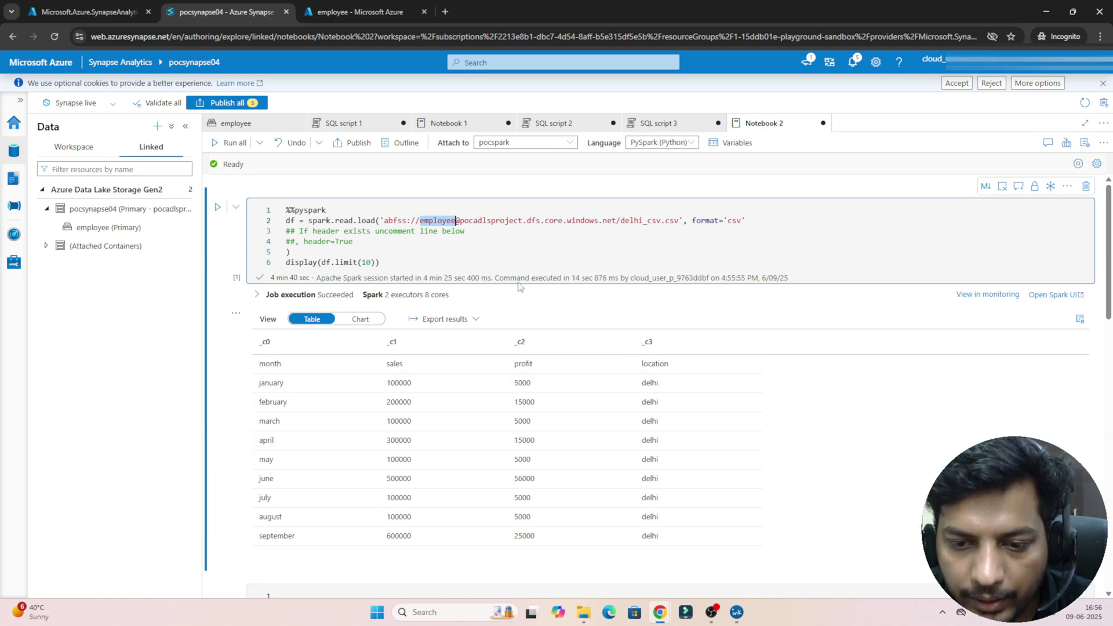
pyautogui.click(519, 273)
pyautogui.click(533, 243)
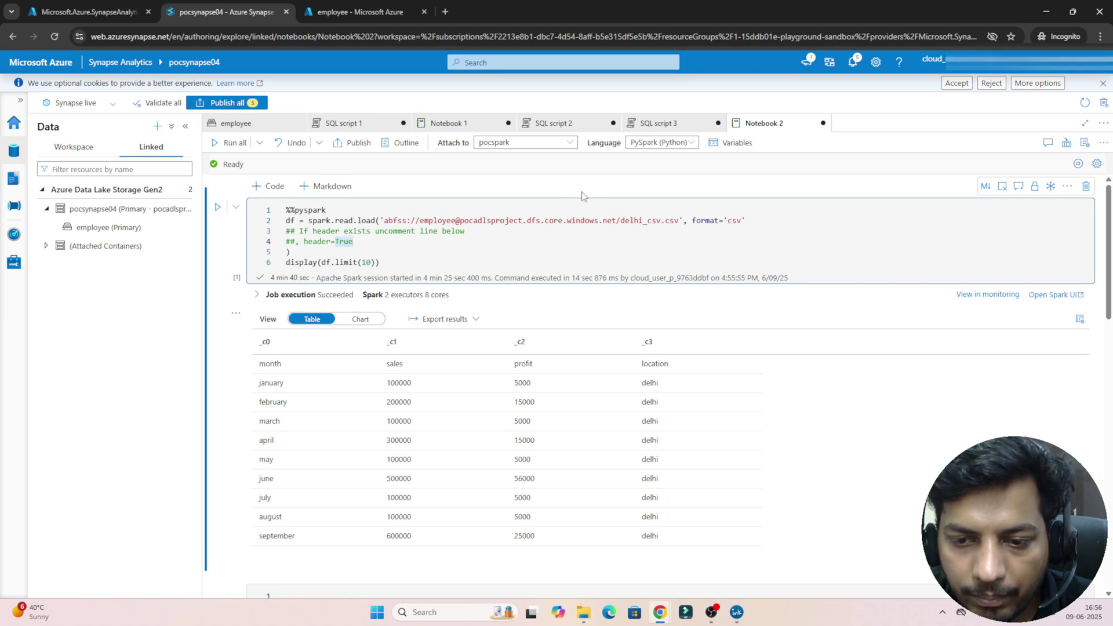
pyautogui.click(534, 257)
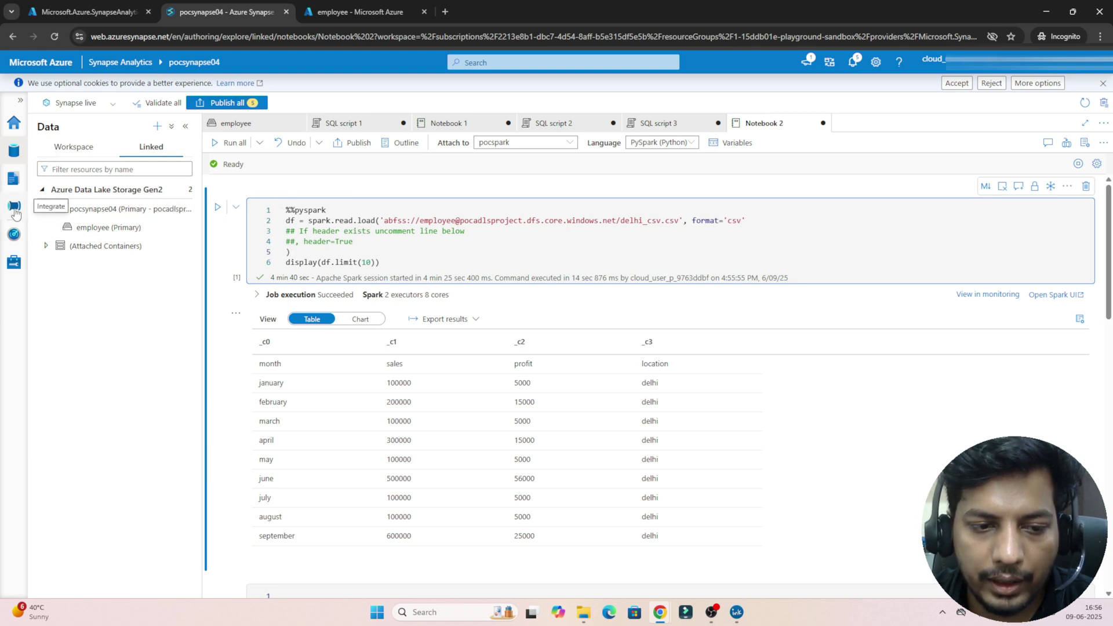
pyautogui.click(15, 210)
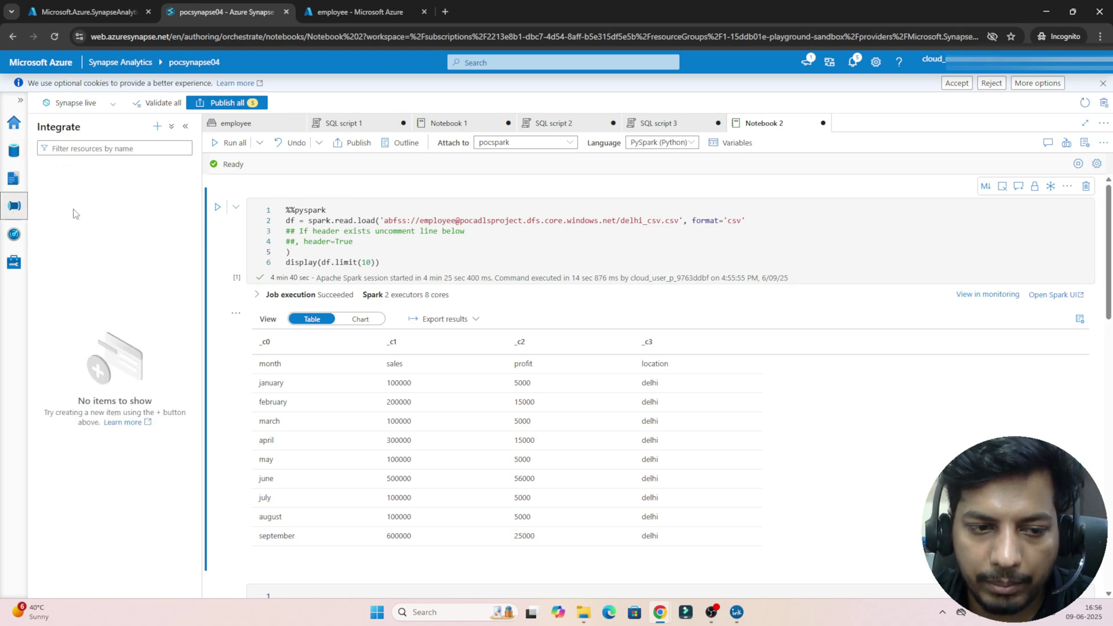
pyautogui.click(10, 154)
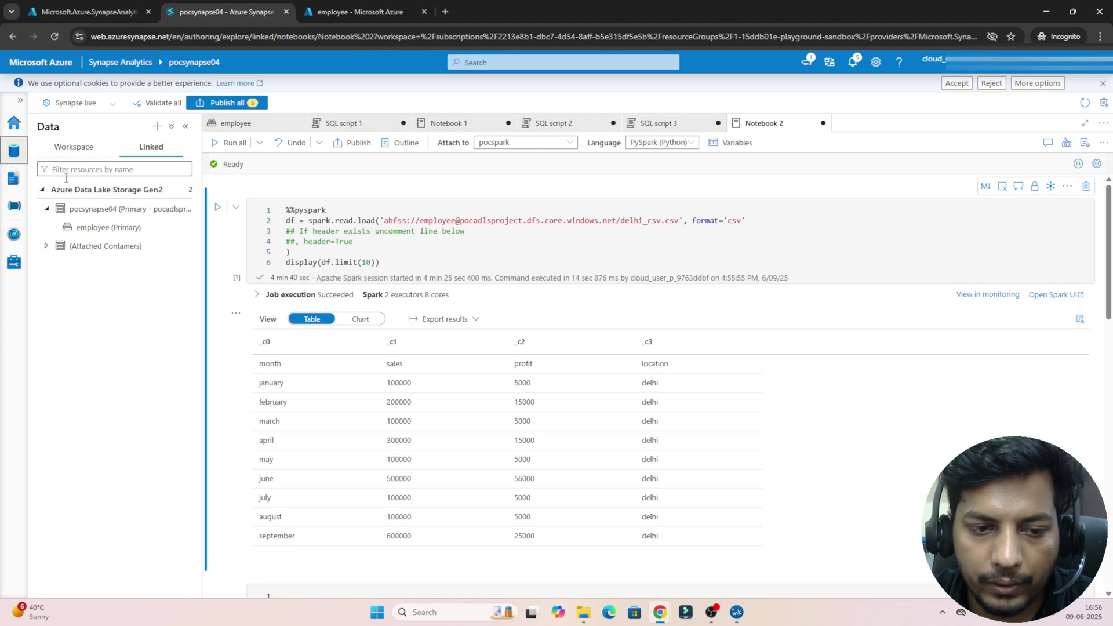
pyautogui.click(98, 229)
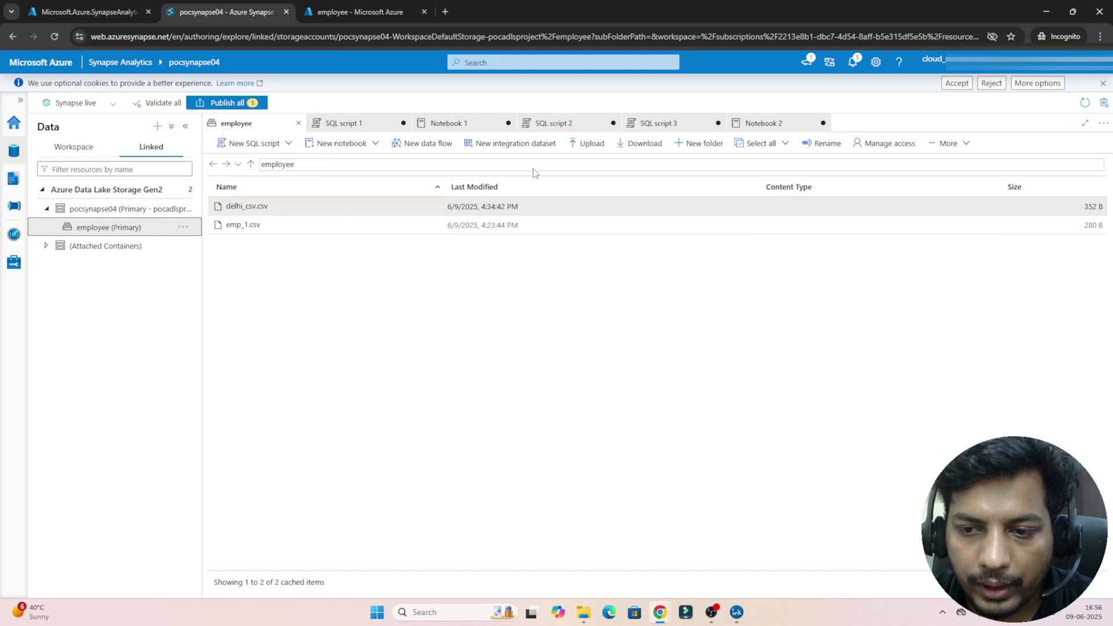
# Step: Create a 'clean' folder in the employee container alongside delhi_csv.csv and emp_1.csv
pyautogui.click(697, 149)
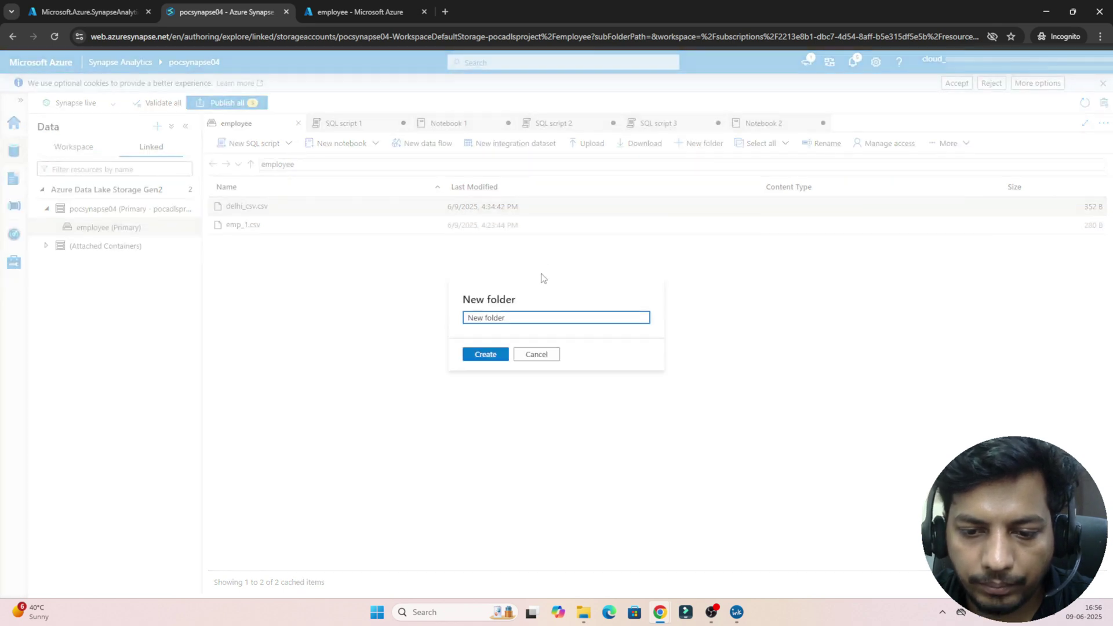
pyautogui.hotkey('ctrl', 'a')
pyautogui.write('c')
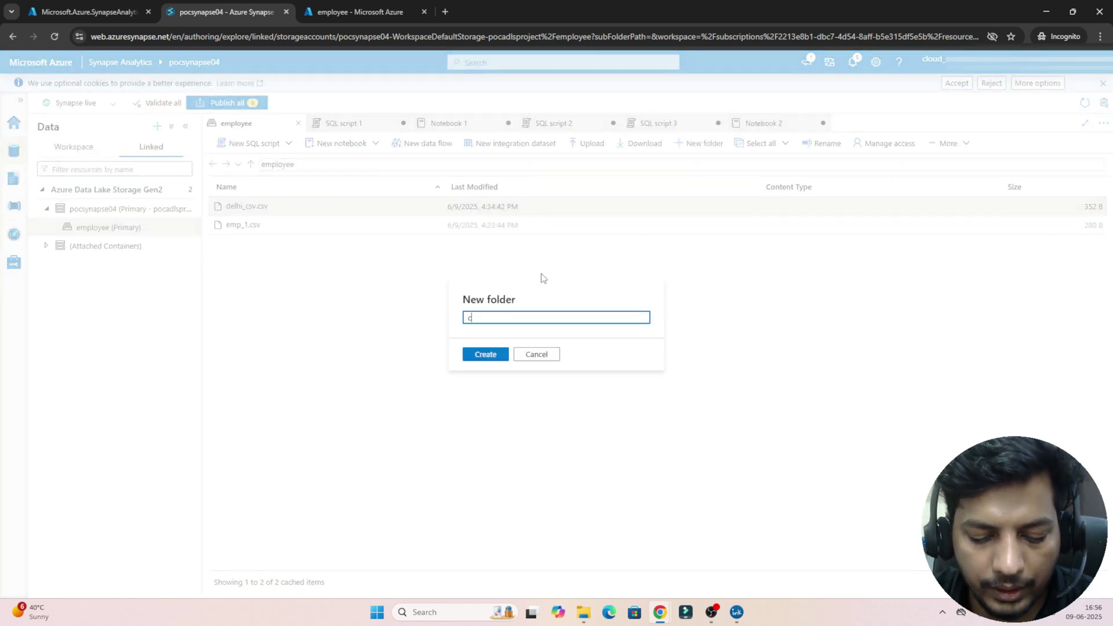
pyautogui.click(489, 354)
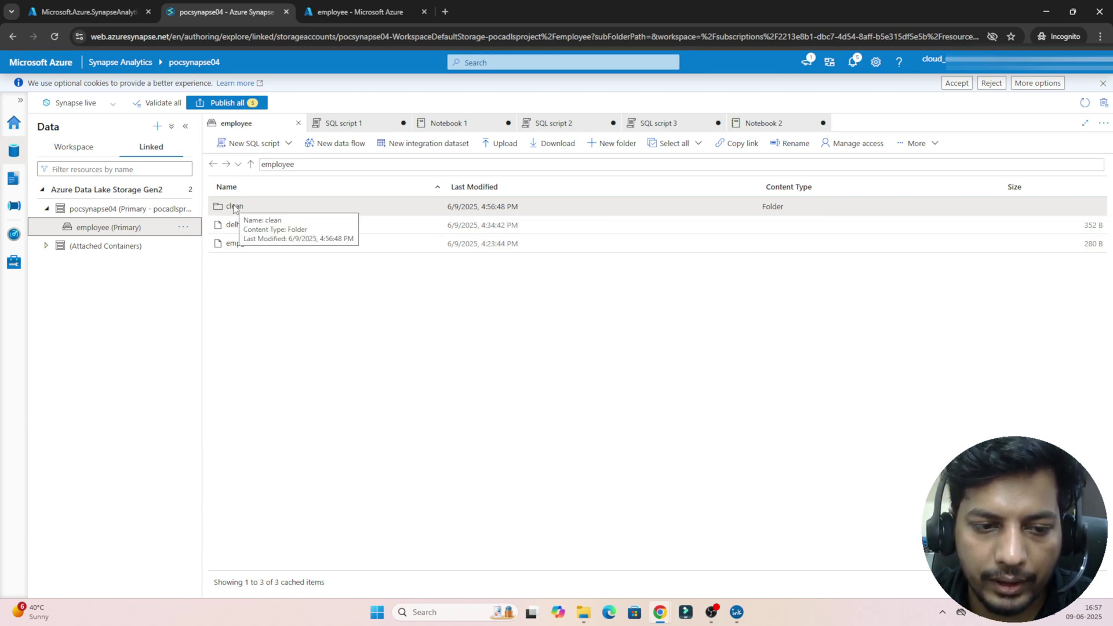
# Step: Create Pipeline 1 in Integrate and place a Copy data activity on its canvas
pyautogui.click(16, 208)
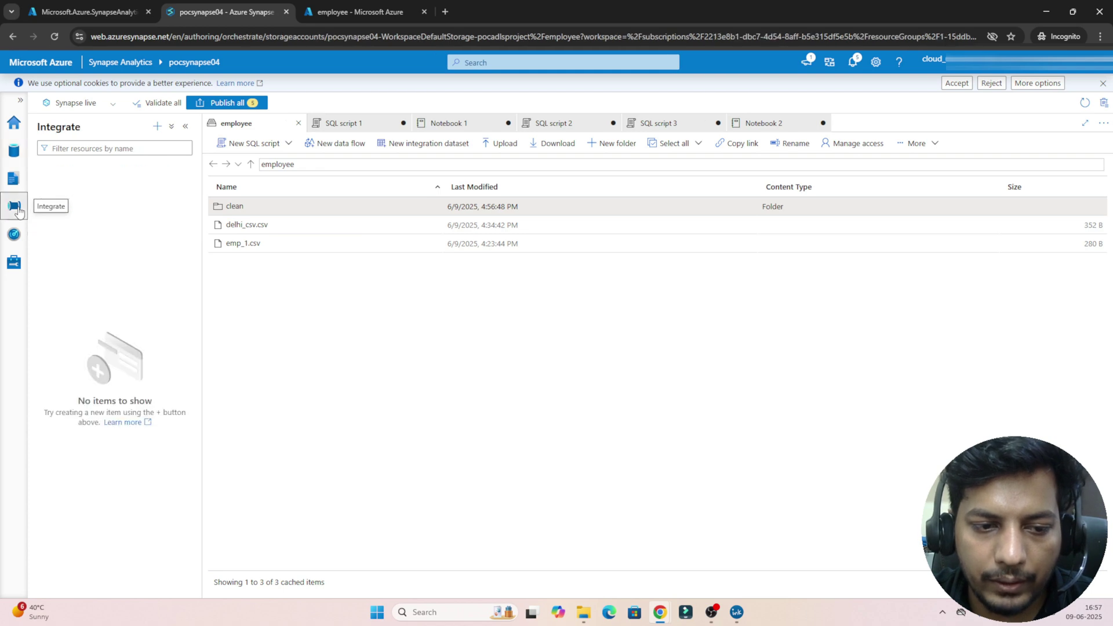
pyautogui.click(157, 127)
pyautogui.click(169, 141)
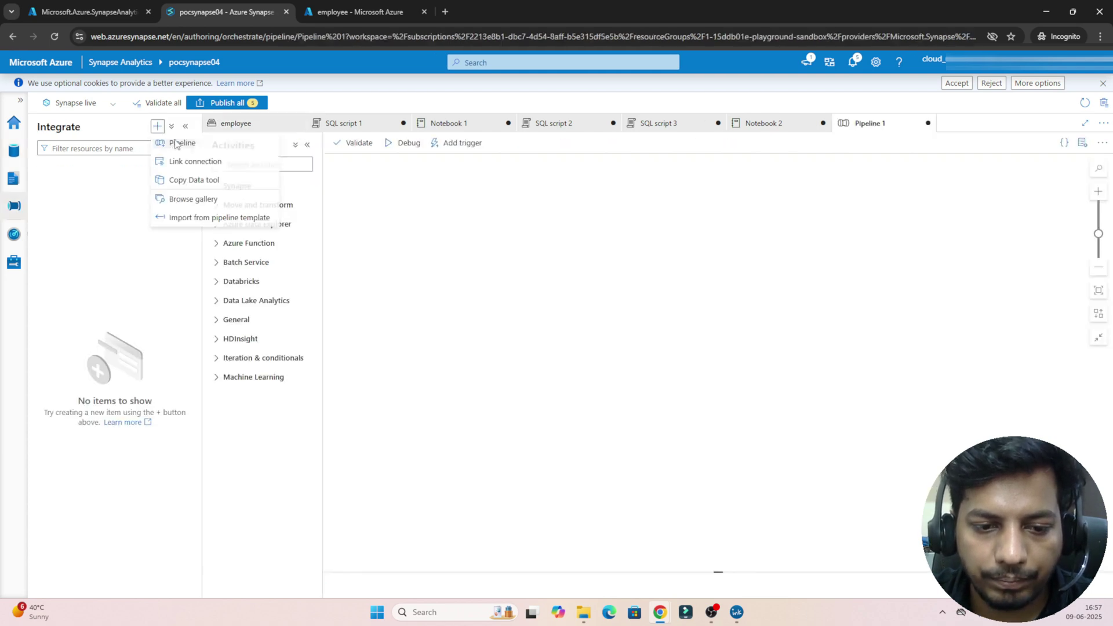
pyautogui.click(247, 206)
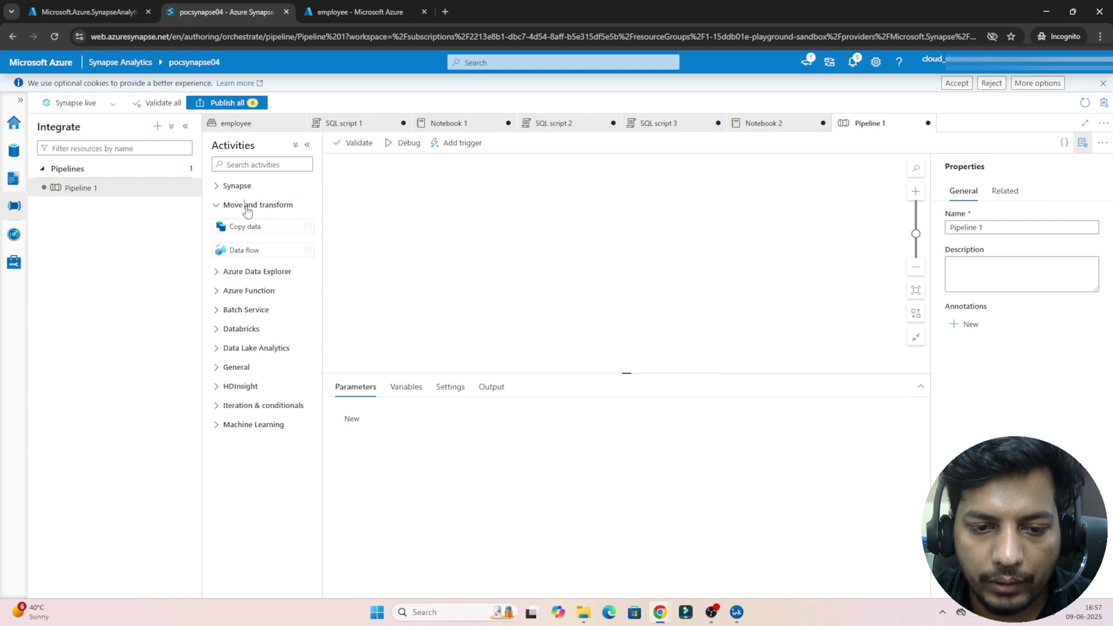
pyautogui.moveTo(249, 225); pyautogui.dragTo(499, 211)
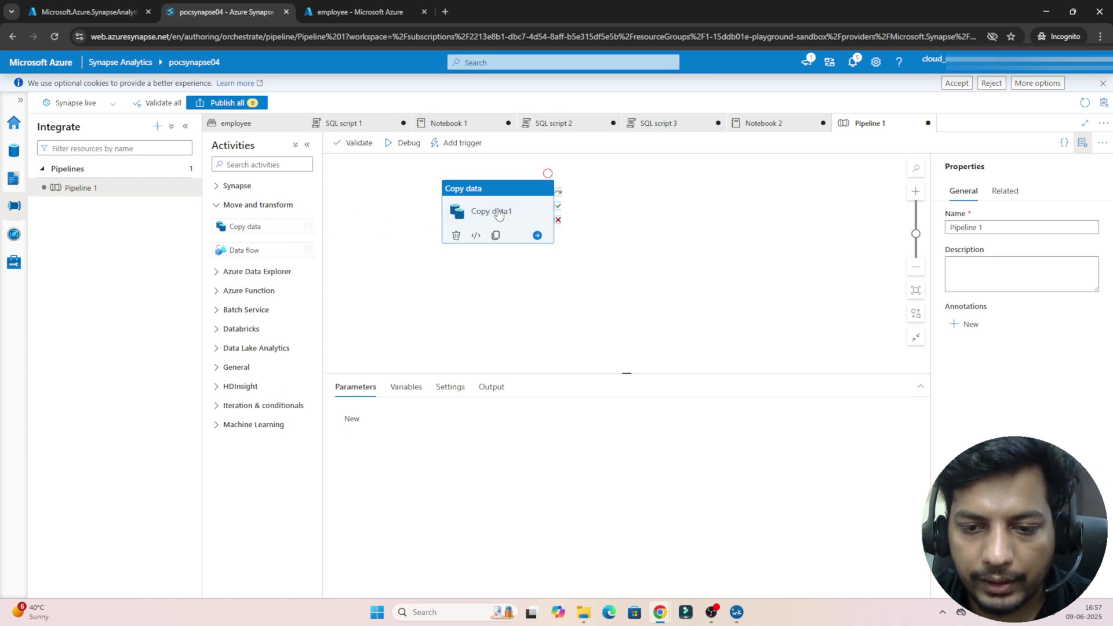
# Step: Start a new source dataset for Copy data1 on Azure Data Lake Storage Gen2
pyautogui.click(387, 387)
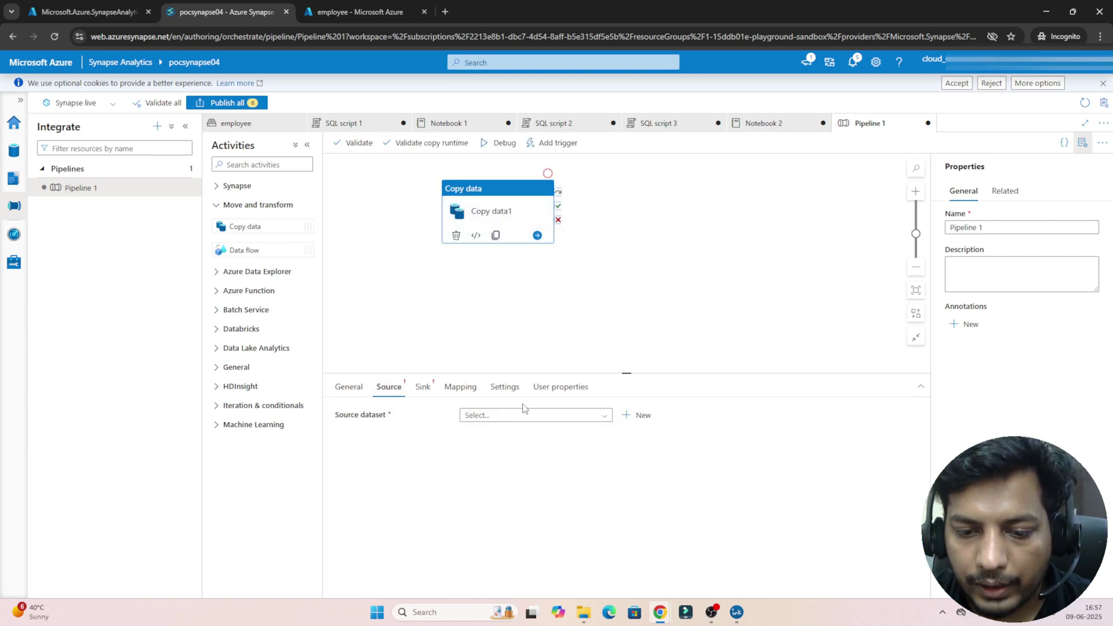
pyautogui.click(642, 416)
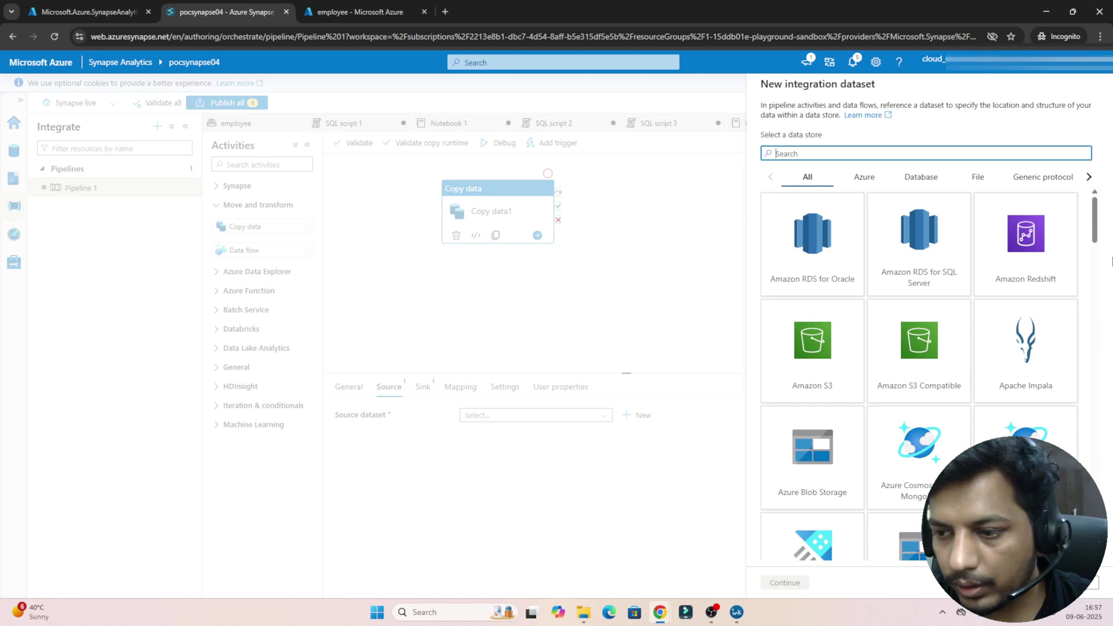
pyautogui.moveTo(1095, 238)
pyautogui.mouseDown()
pyautogui.moveTo(1097, 304)
pyautogui.moveTo(1092, 236)
pyautogui.mouseUp()
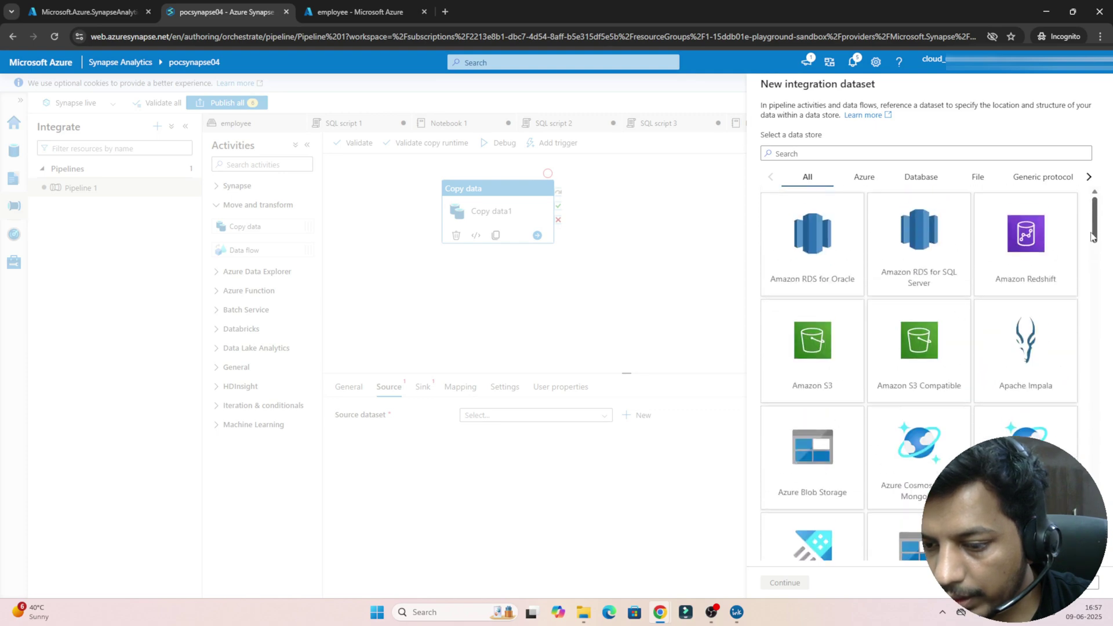
pyautogui.click(841, 152)
pyautogui.write('data')
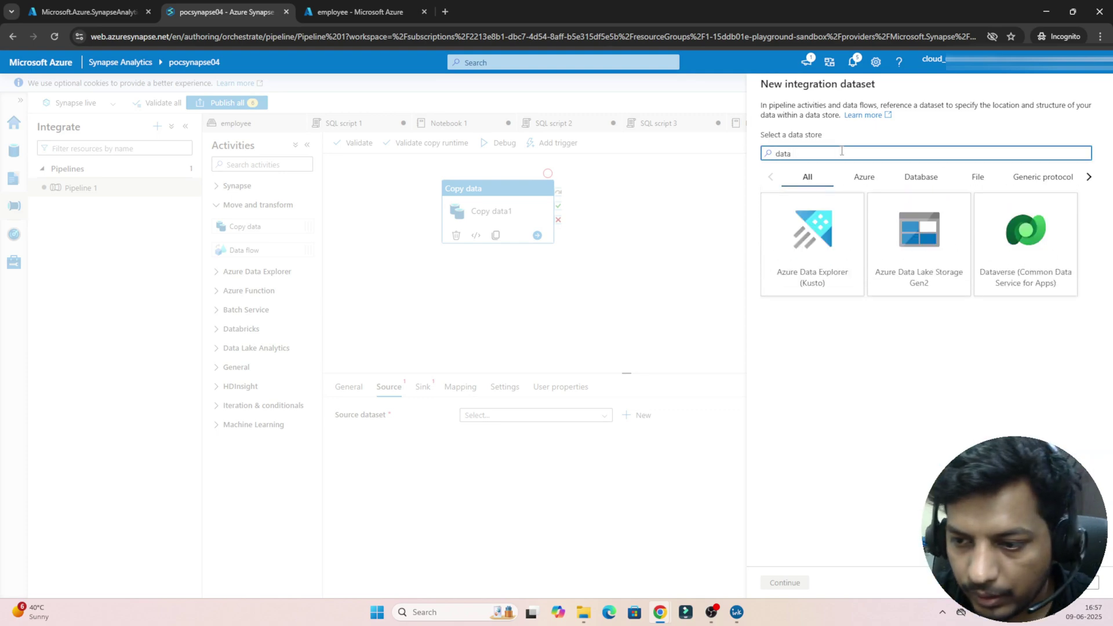
pyautogui.click(888, 273)
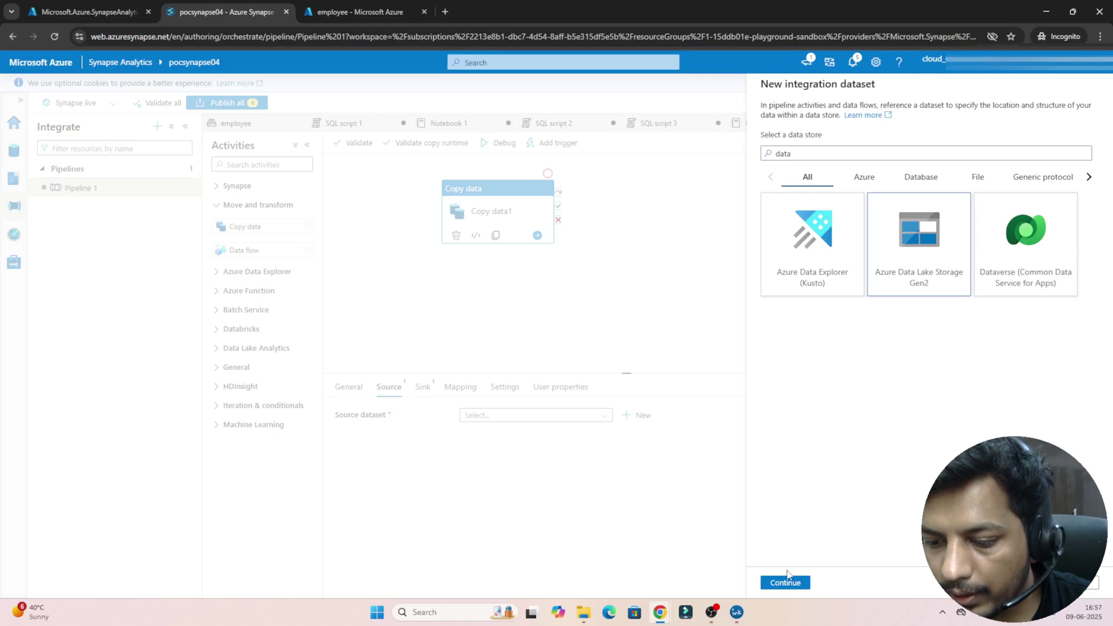
pyautogui.click(786, 583)
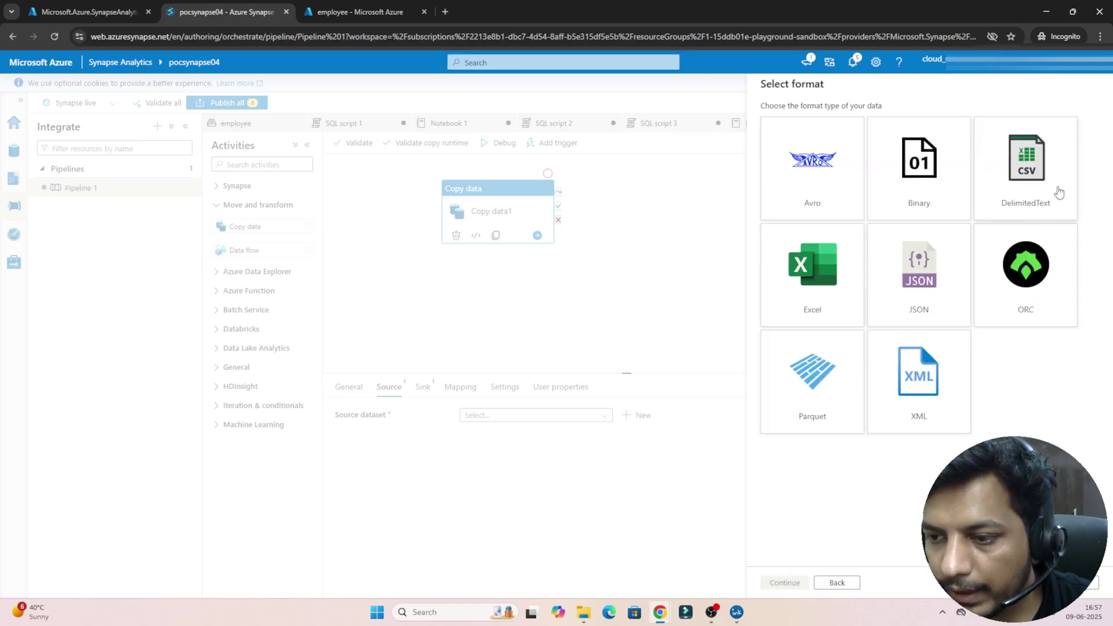
# Step: Choose DelimitedText as the source dataset's file format
pyautogui.click(1055, 191)
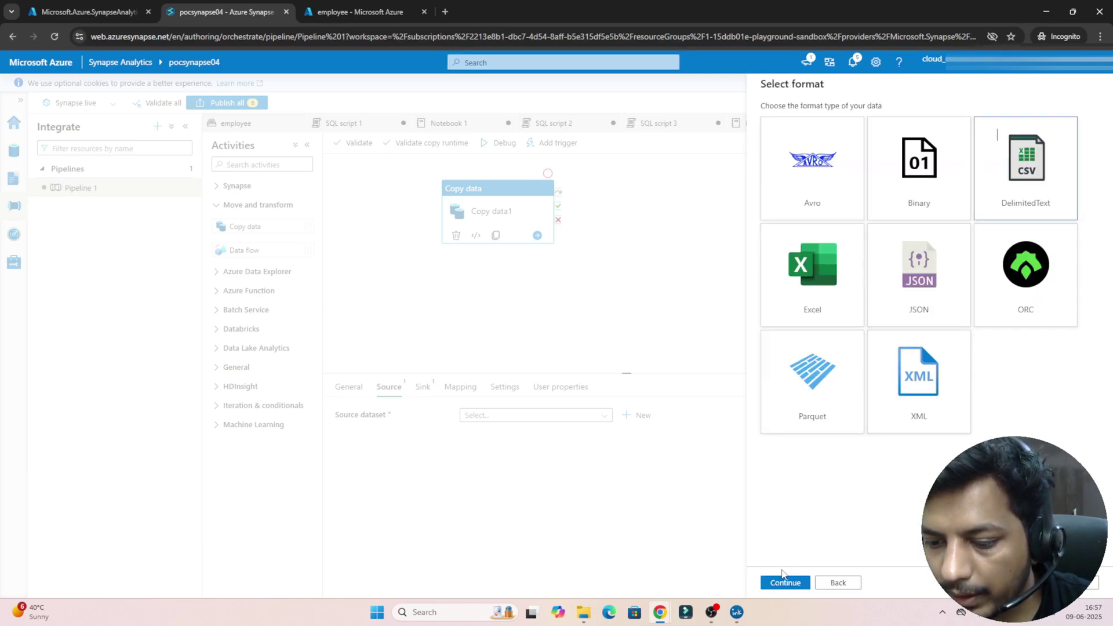
pyautogui.click(784, 582)
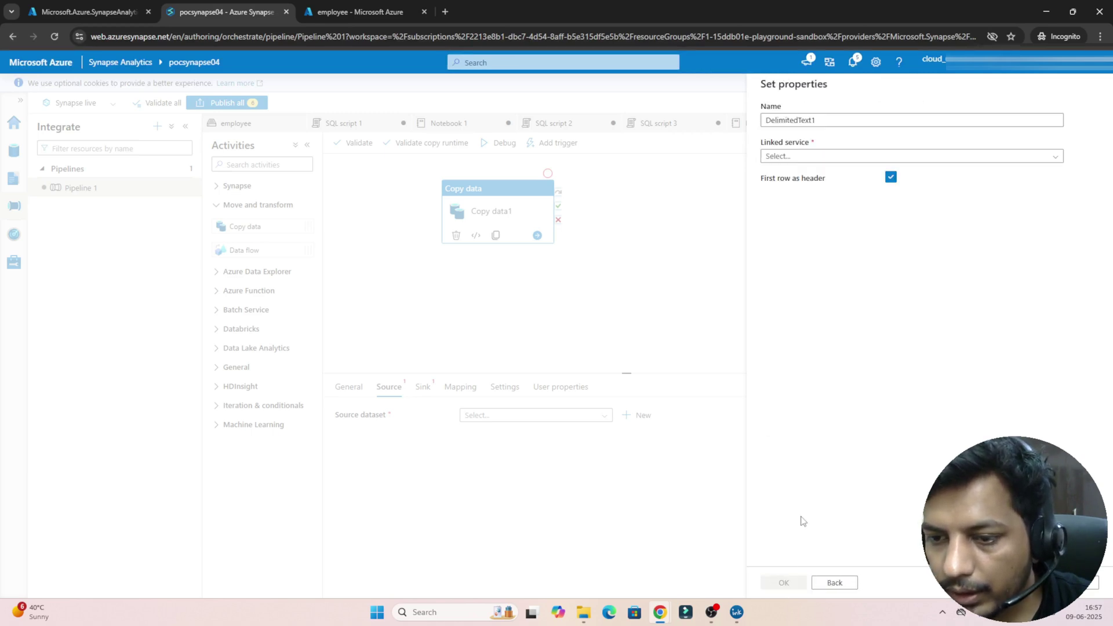
pyautogui.click(805, 156)
# Step: Create linked service AzureDataLakeStorage1 using the lab subscription and storage account pocadlsproject
pyautogui.click(777, 194)
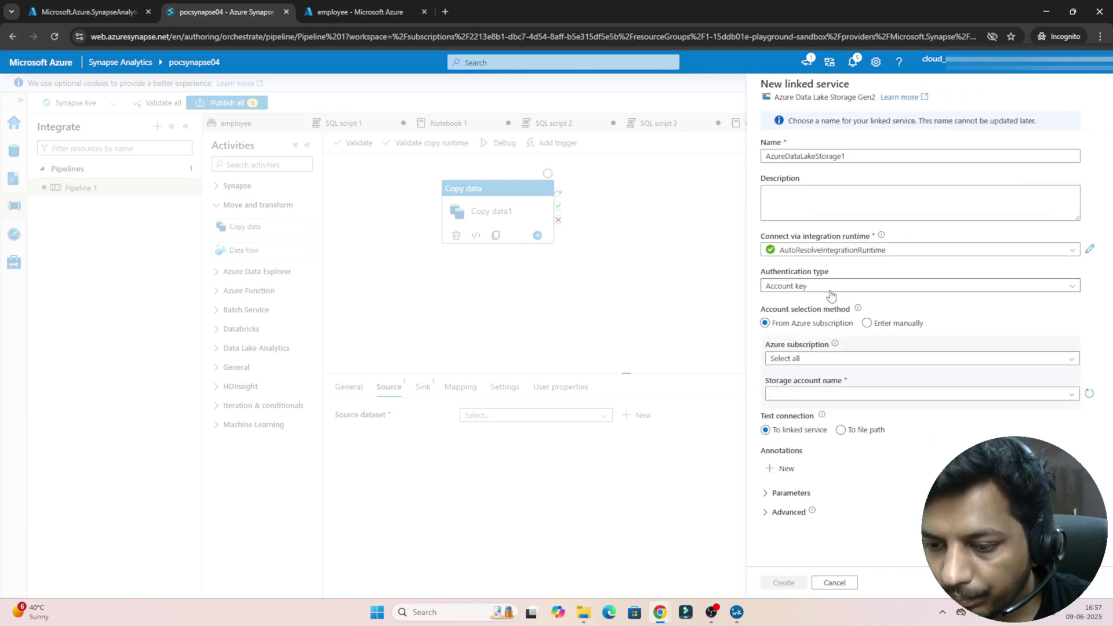
pyautogui.click(797, 358)
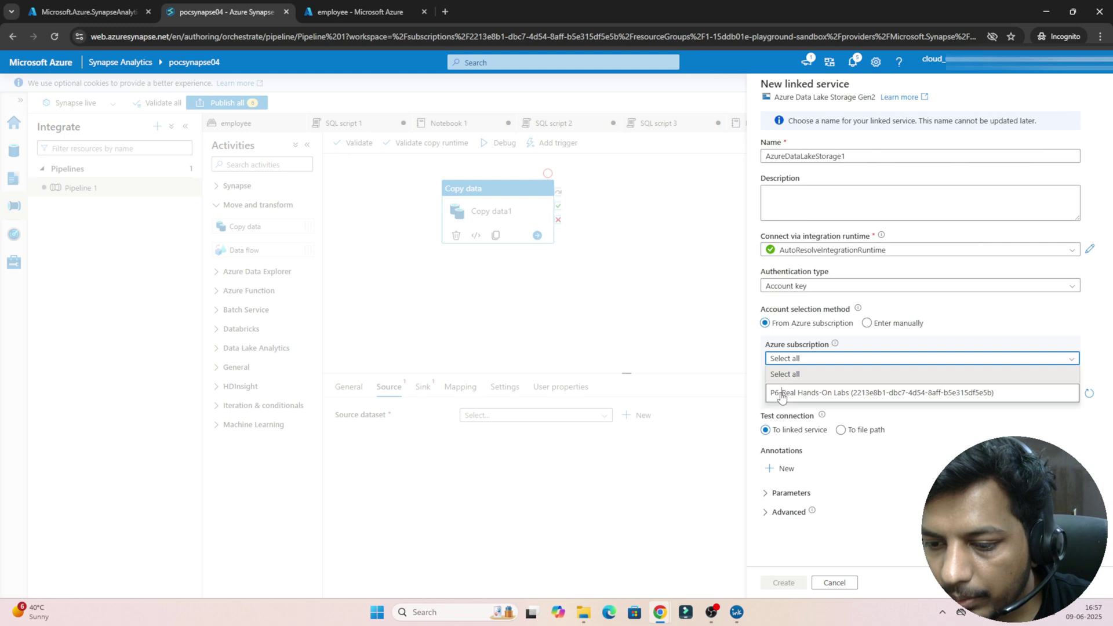
pyautogui.click(782, 393)
pyautogui.click(784, 394)
pyautogui.click(789, 408)
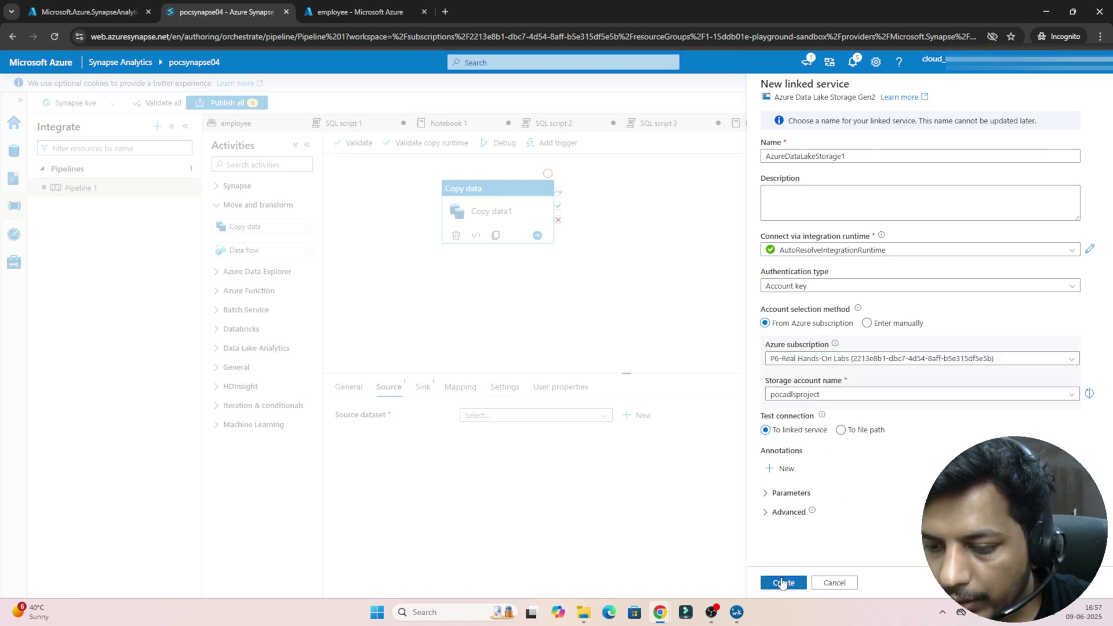
pyautogui.click(783, 580)
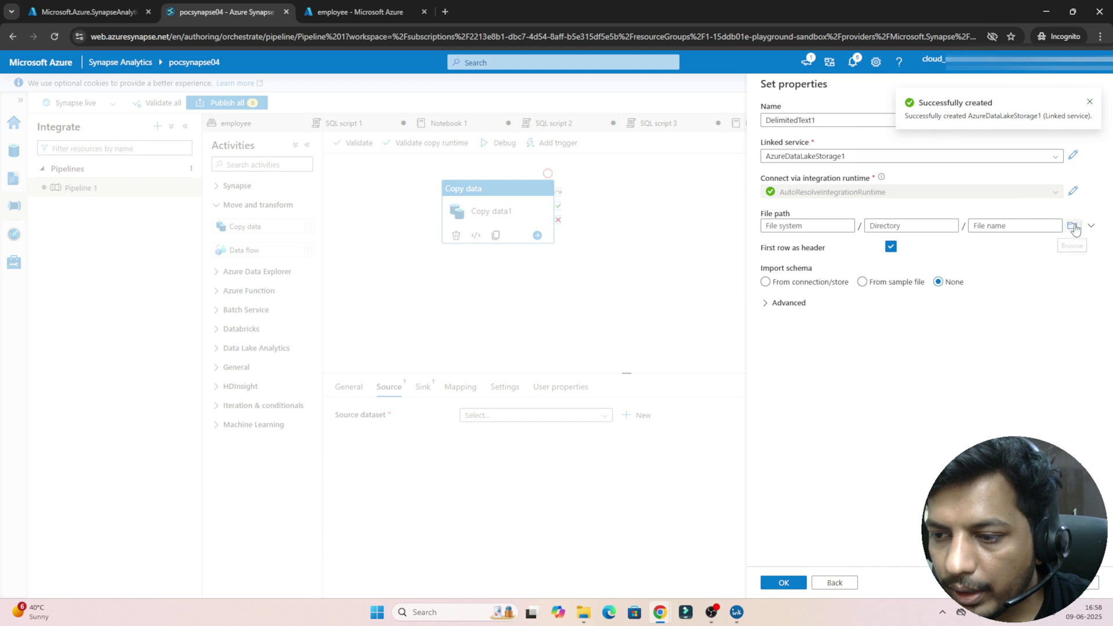
# Step: Point DelimitedText1 at employee/emp_1.csv and finish creating the dataset
pyautogui.click(1071, 227)
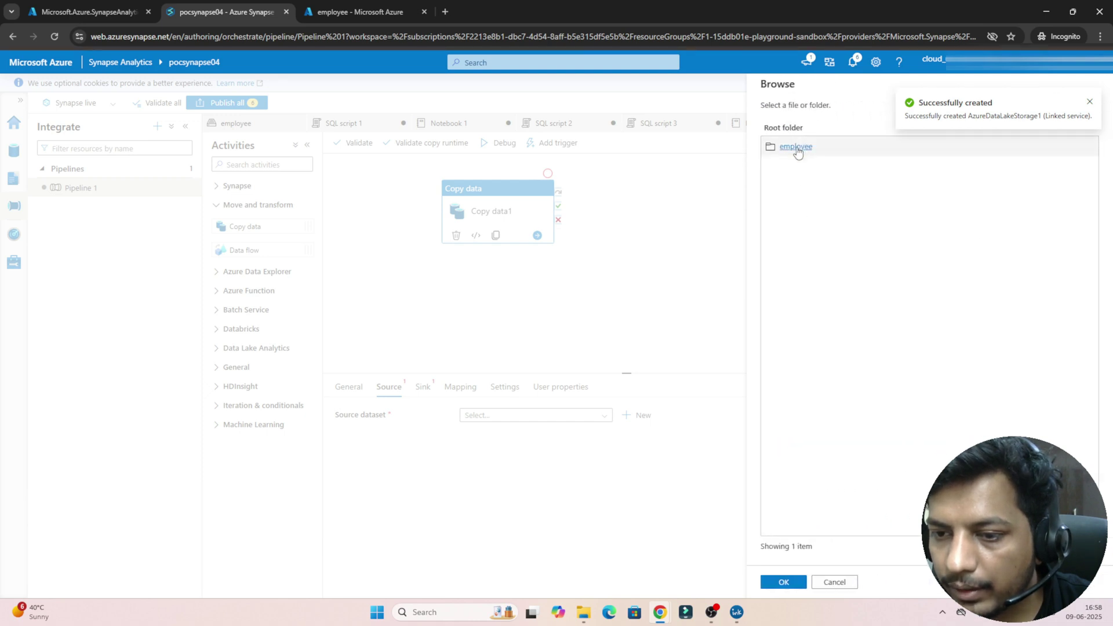
pyautogui.doubleClick(798, 149)
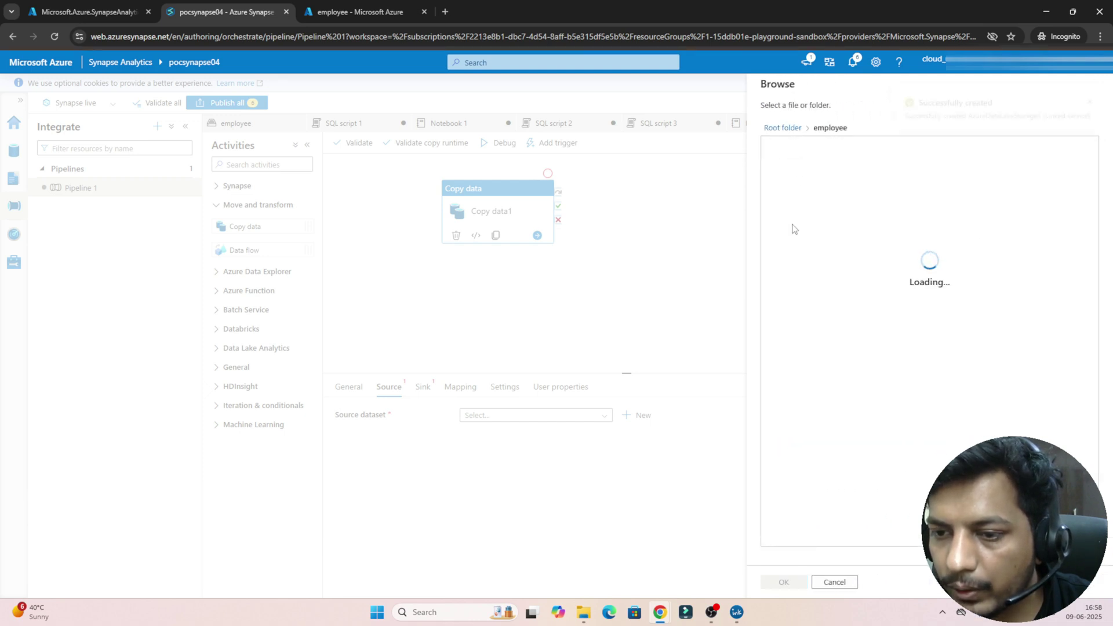
pyautogui.click(808, 186)
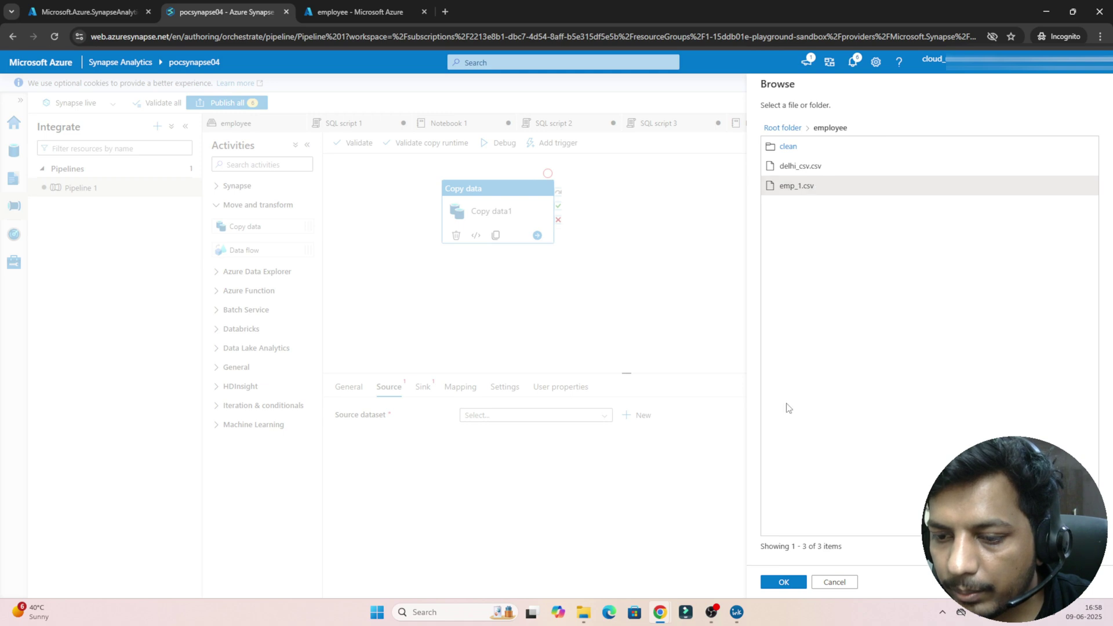
pyautogui.click(772, 582)
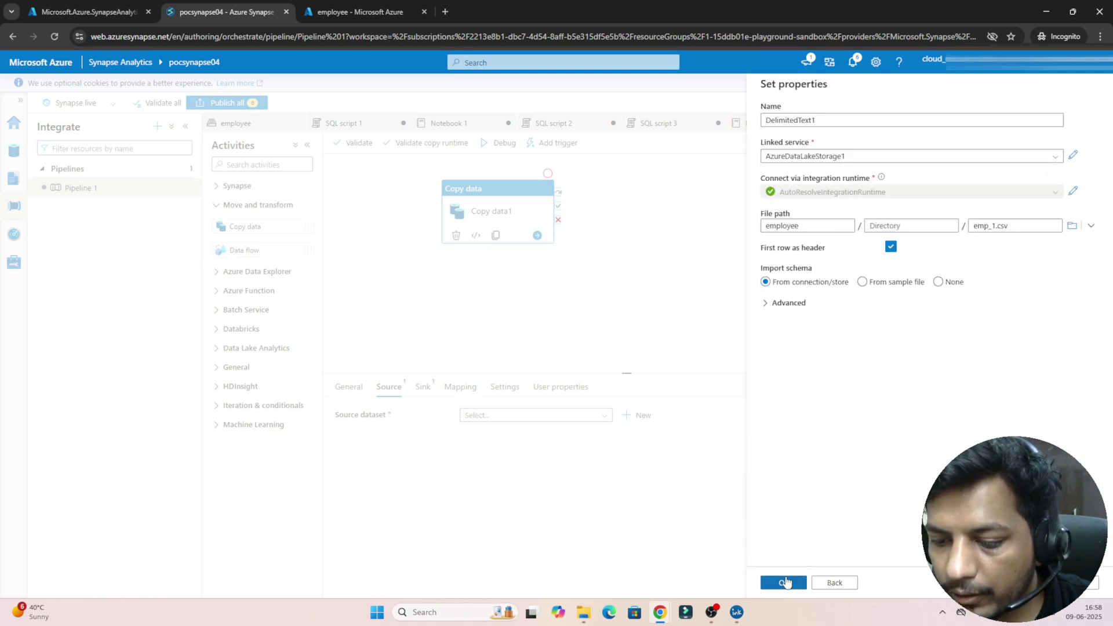
pyautogui.click(783, 582)
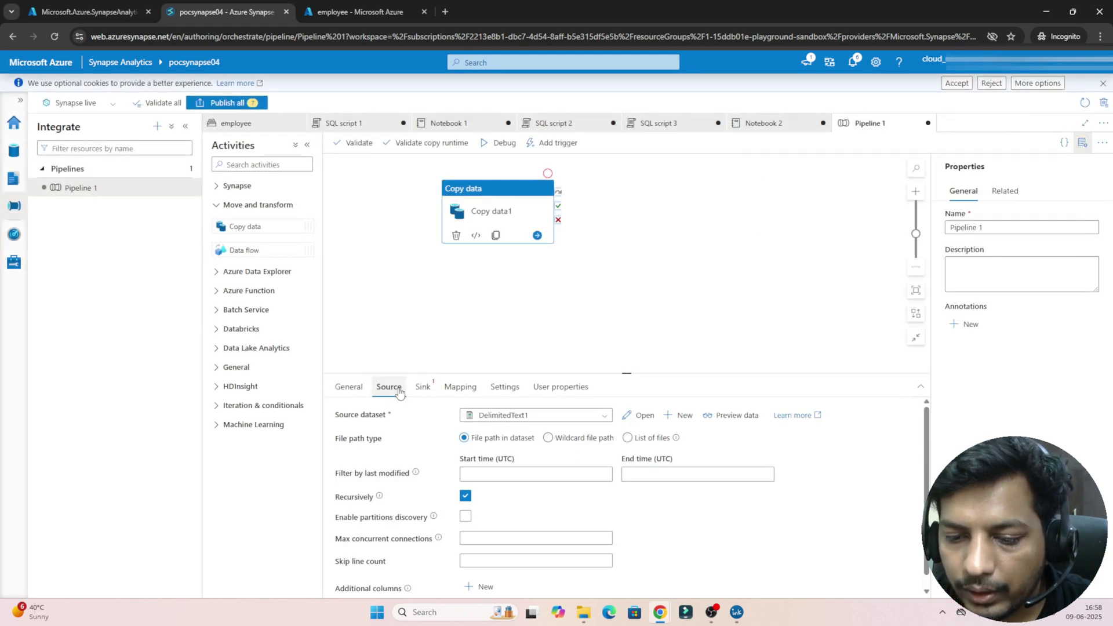
# Step: Preview the emp_1.csv employee rows, close the preview, and show the Sink settings
pyautogui.click(742, 419)
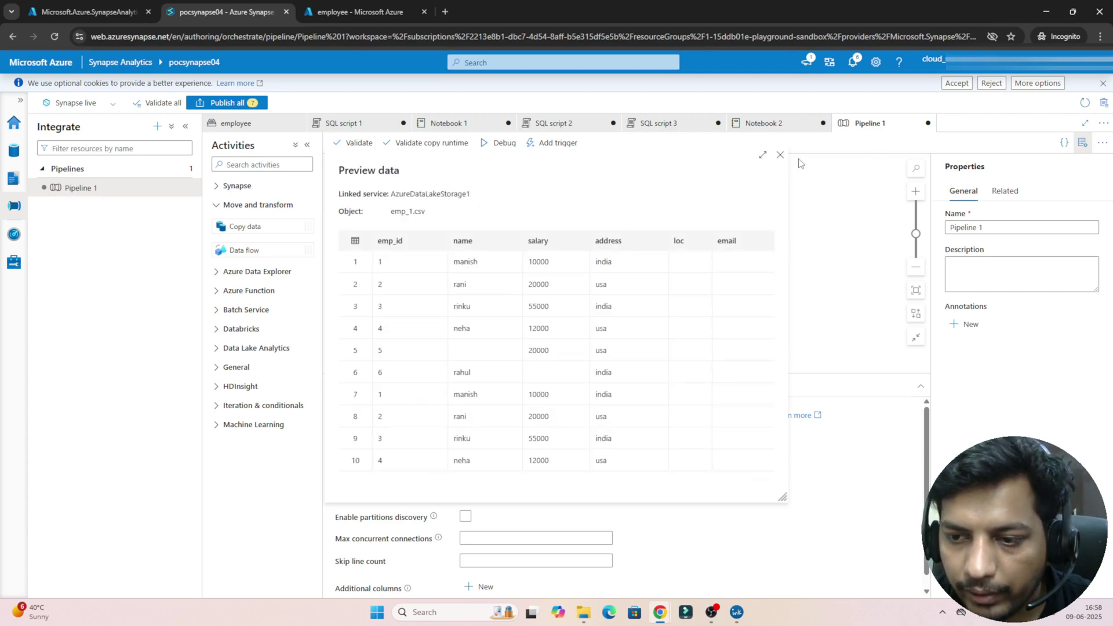
pyautogui.click(780, 157)
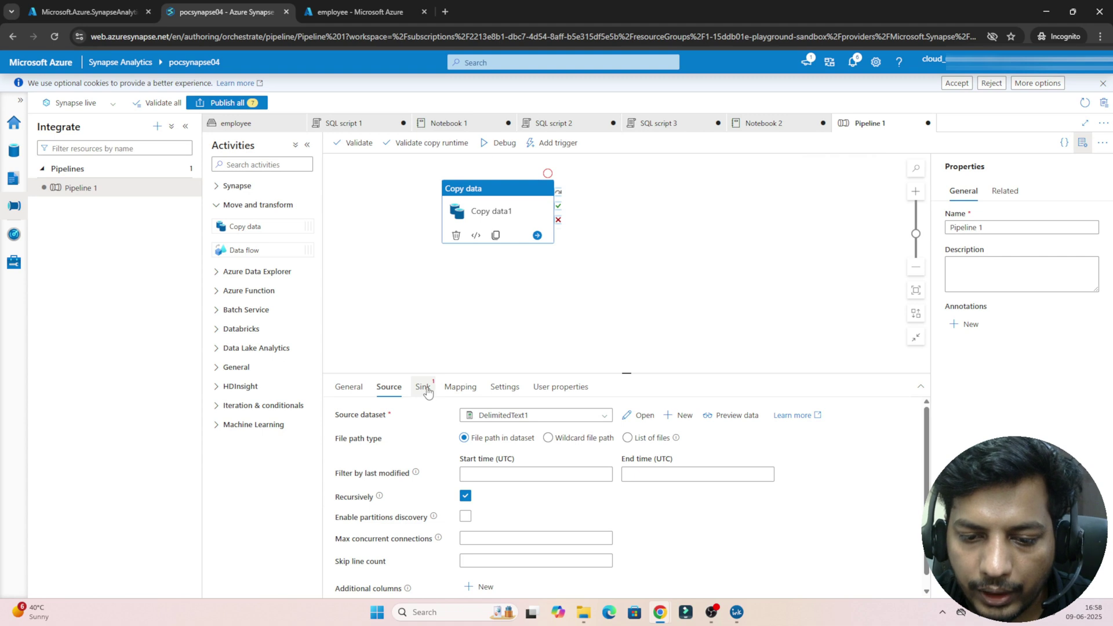
pyautogui.click(424, 391)
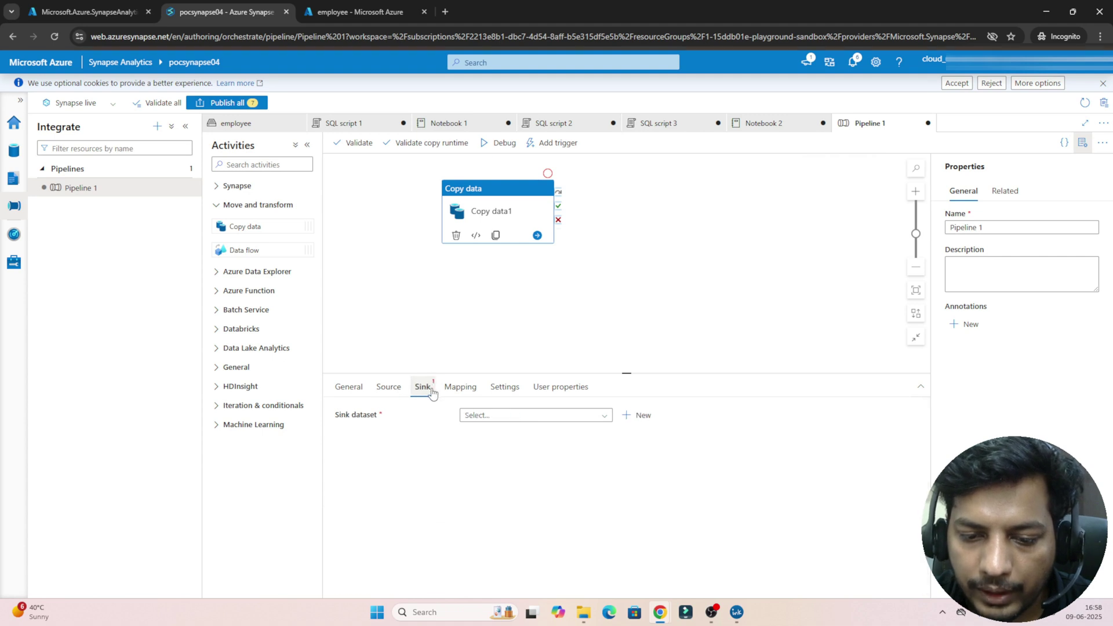
# Step: Start sink dataset Parquet1: Azure Data Lake Storage Gen2, Parquet format, linked service AzureDataLakeStorage1
pyautogui.click(642, 415)
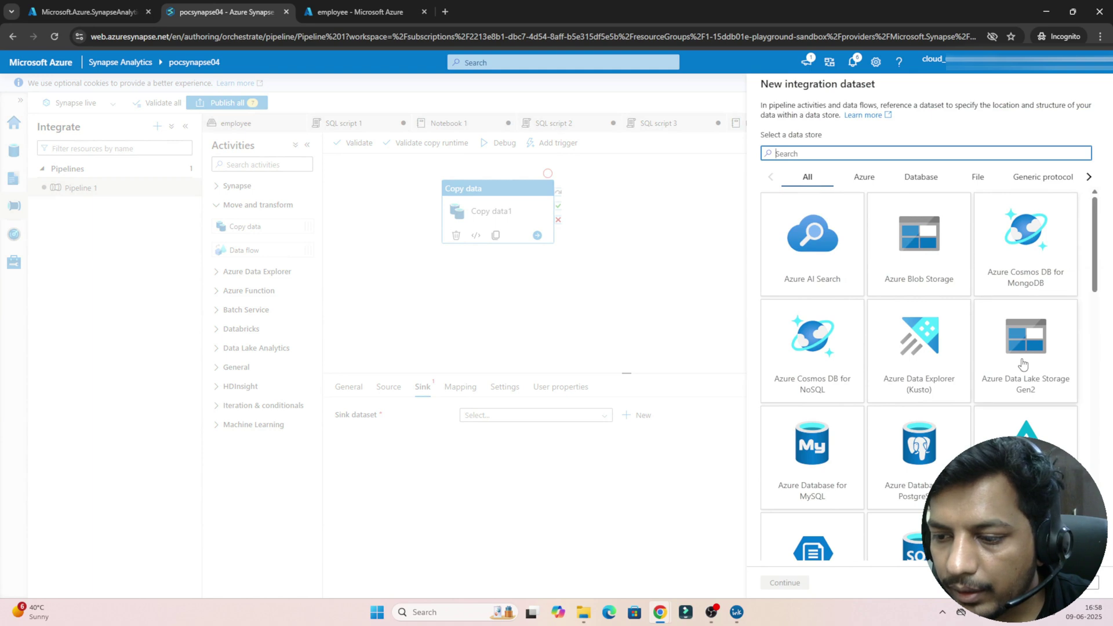
pyautogui.click(1020, 362)
pyautogui.click(775, 583)
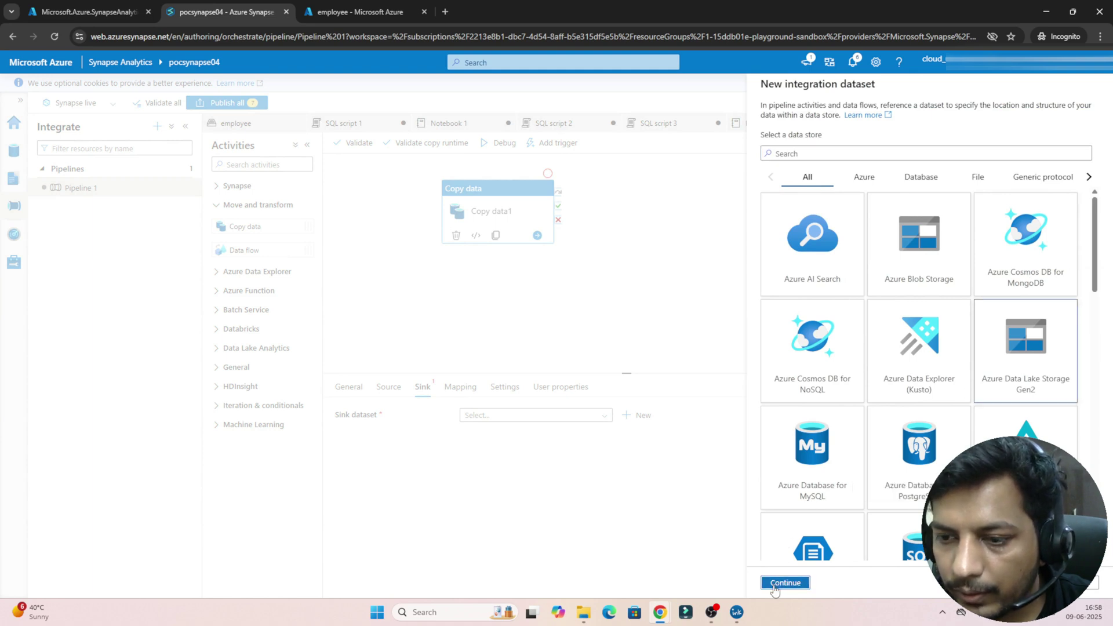
pyautogui.click(844, 375)
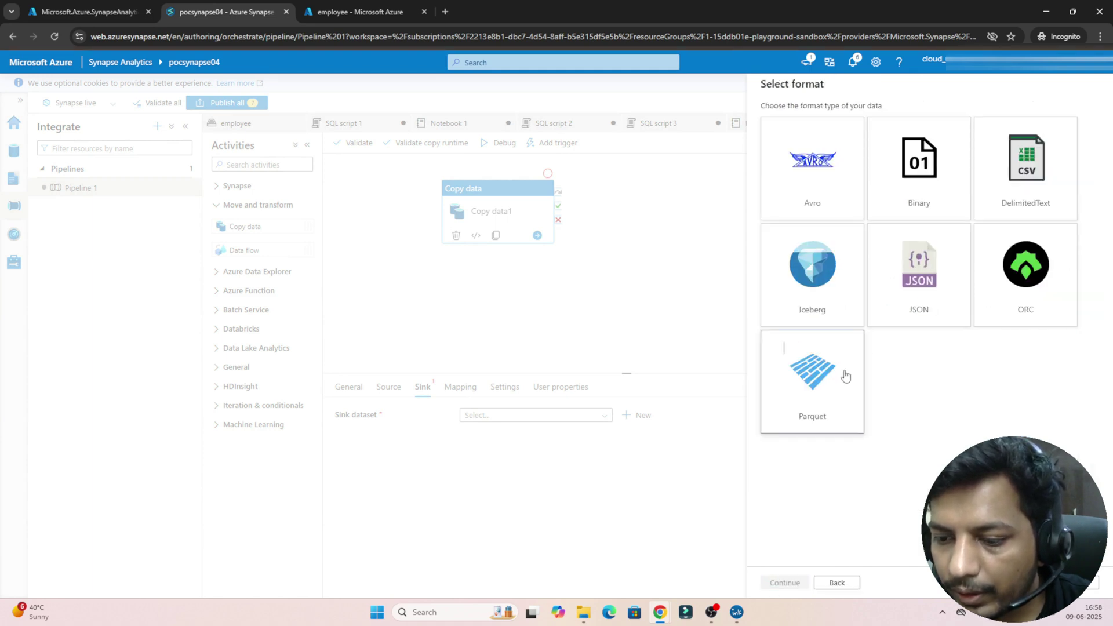
pyautogui.click(786, 581)
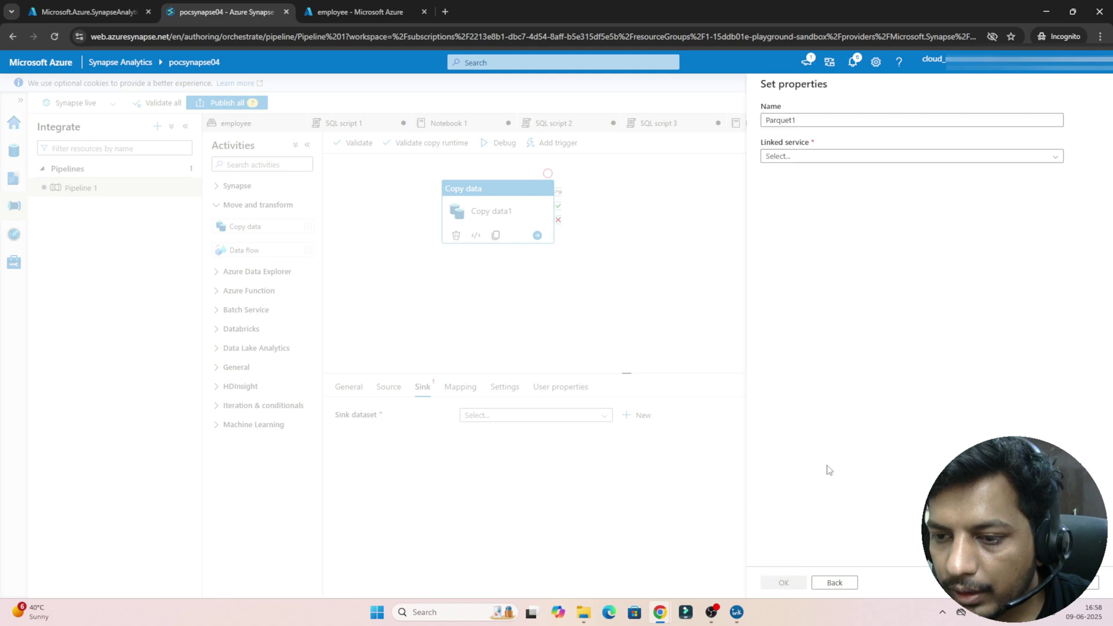
pyautogui.click(874, 157)
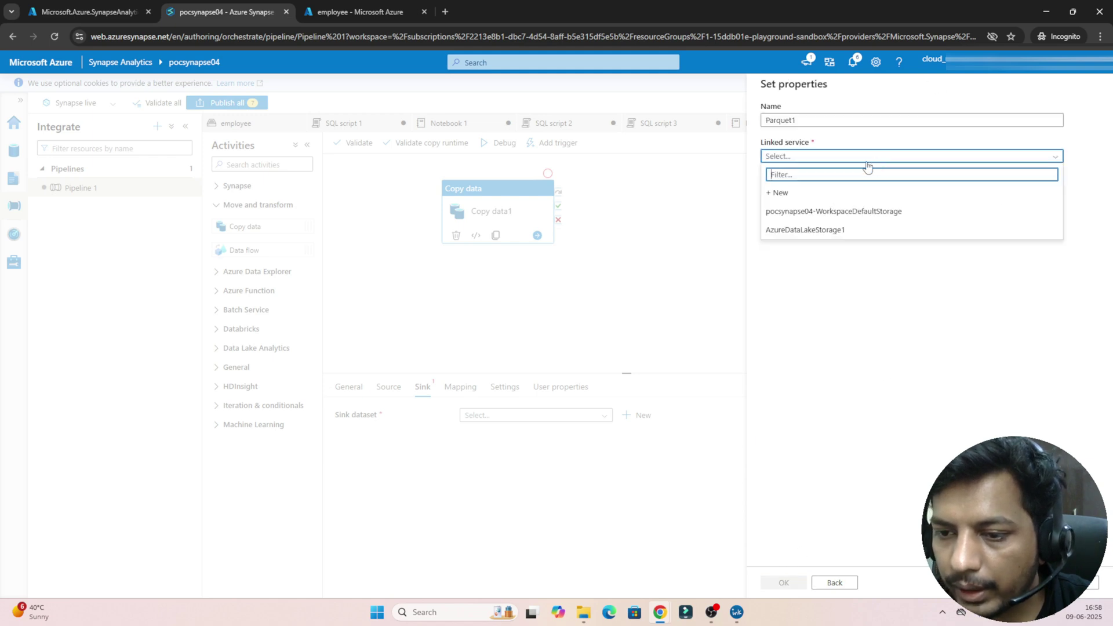
pyautogui.click(796, 230)
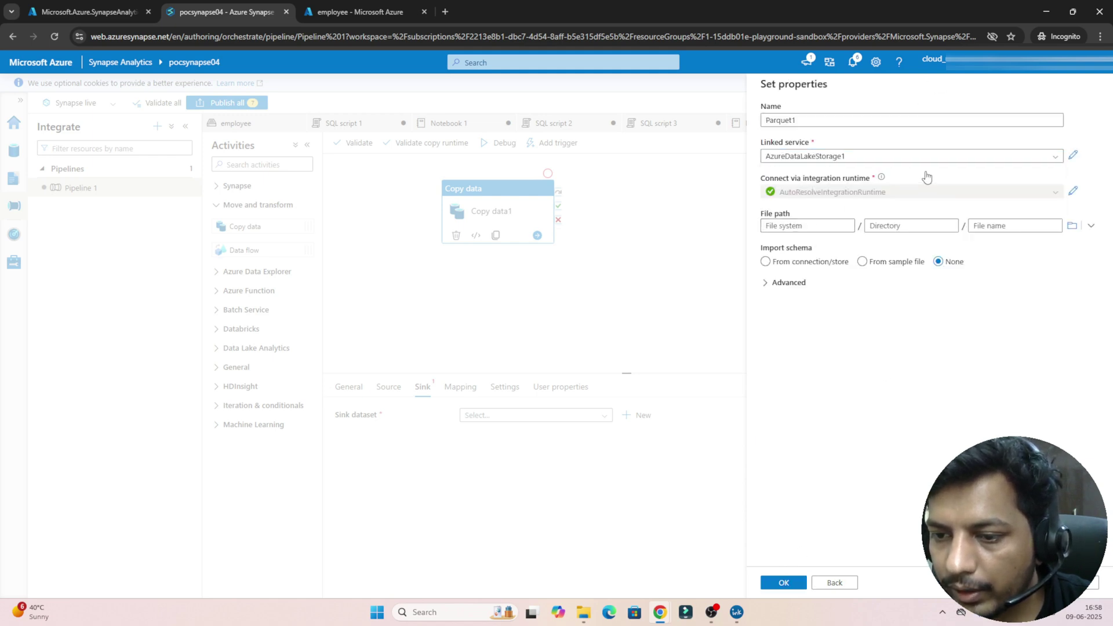
# Step: Set Parquet1's output path to the employee/clean folder and finish the dataset
pyautogui.click(1072, 229)
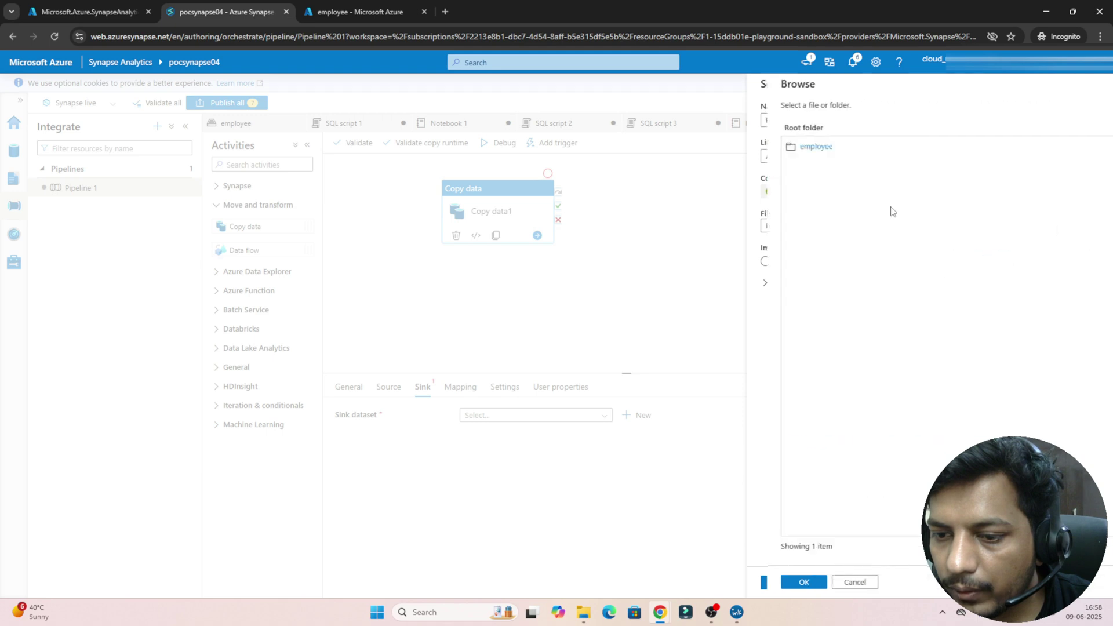
pyautogui.click(795, 147)
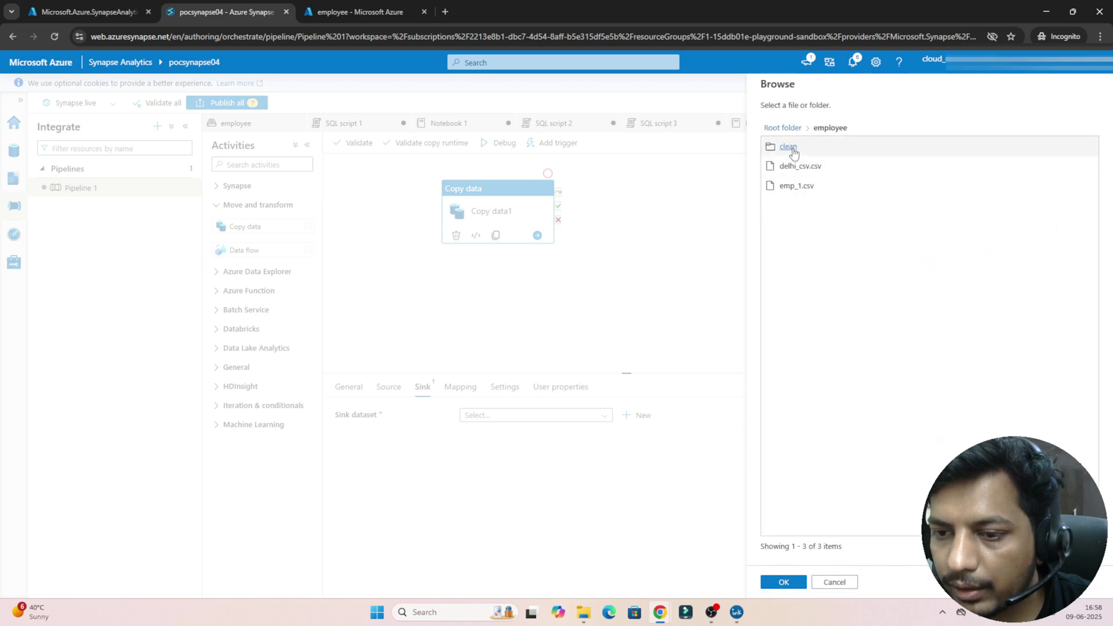
pyautogui.click(789, 147)
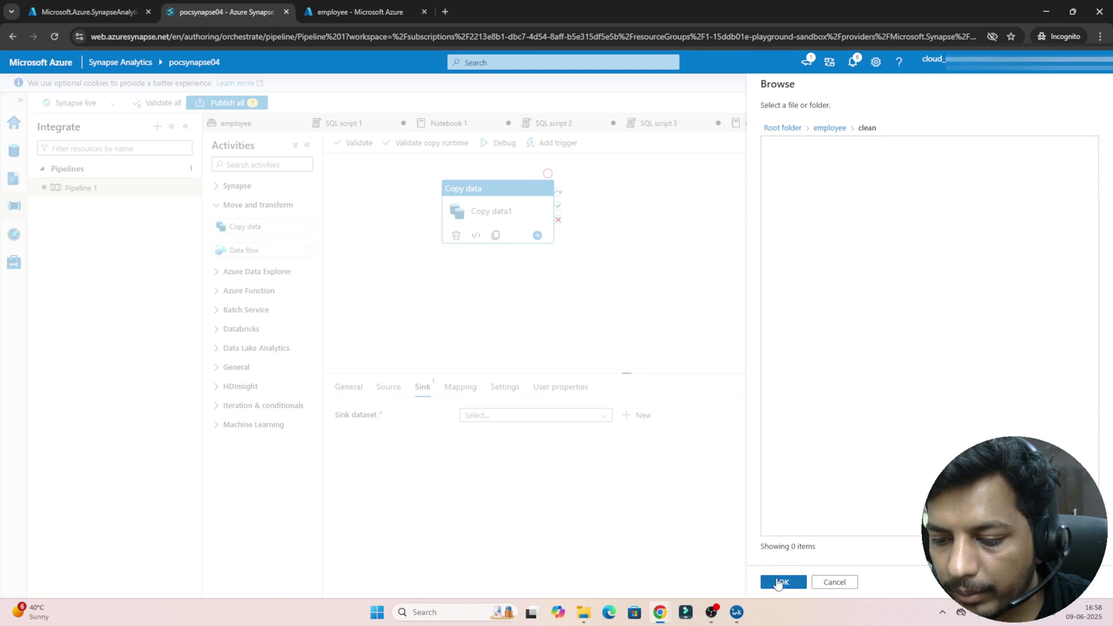
pyautogui.click(778, 583)
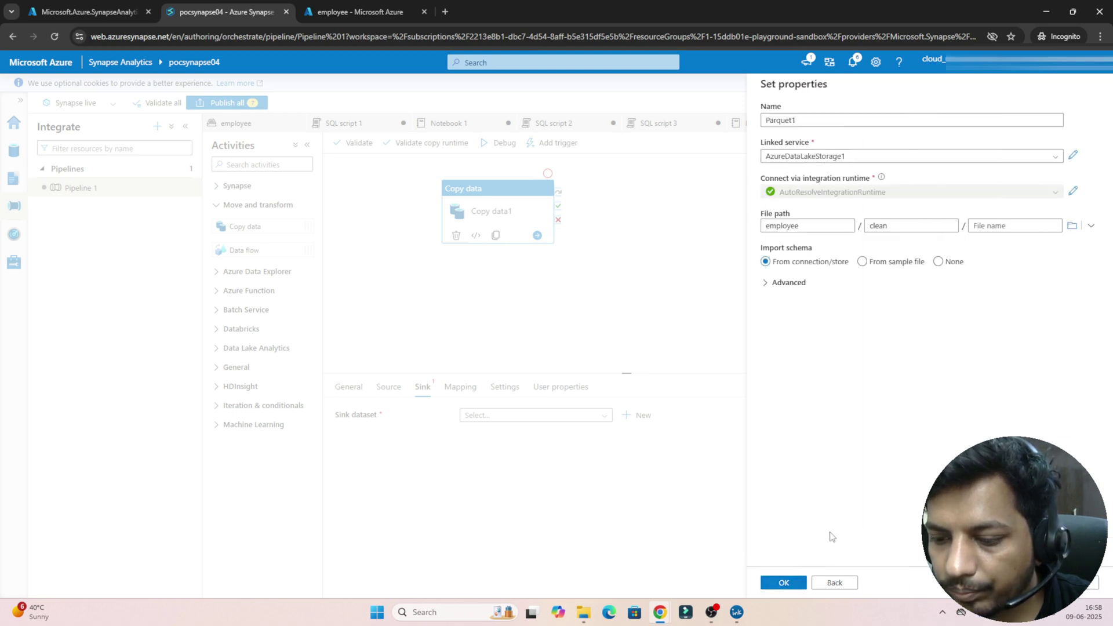
pyautogui.click(784, 583)
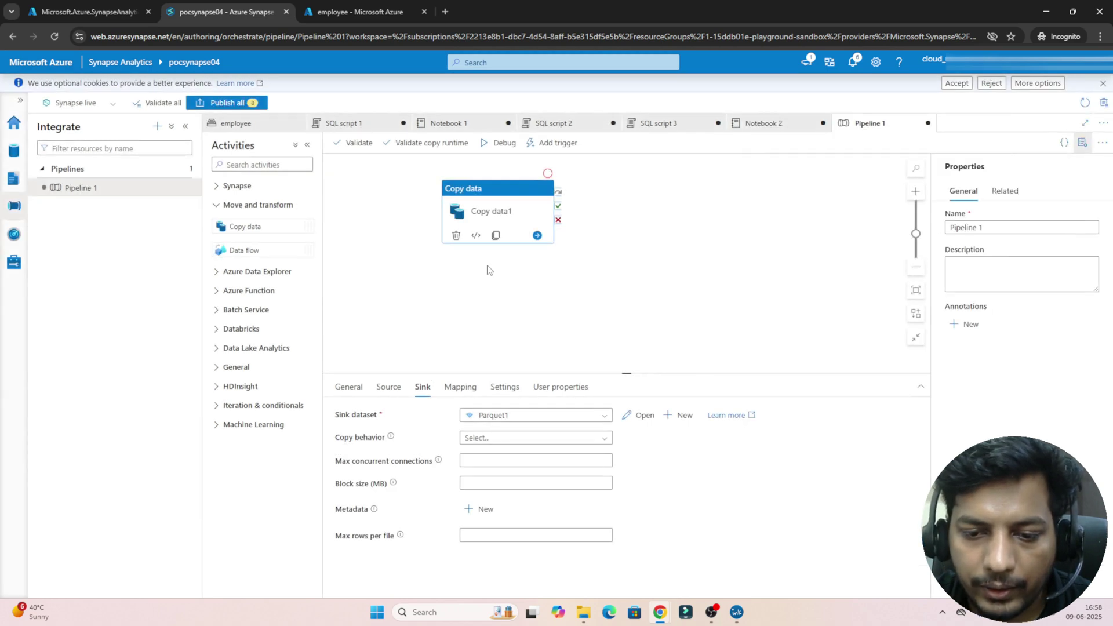
pyautogui.click(388, 387)
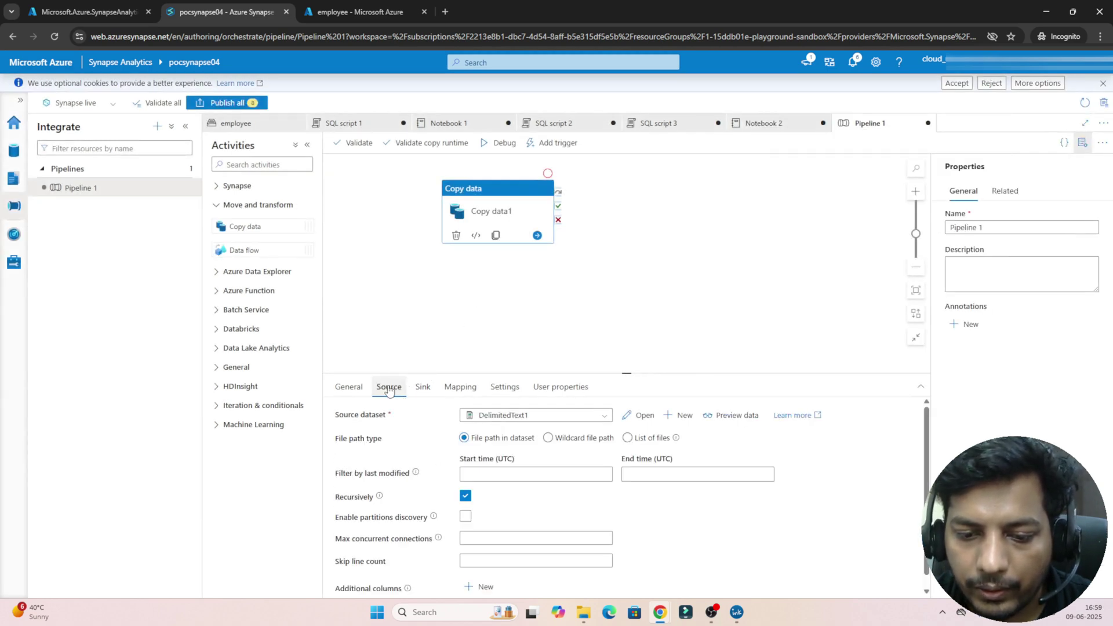
pyautogui.click(423, 387)
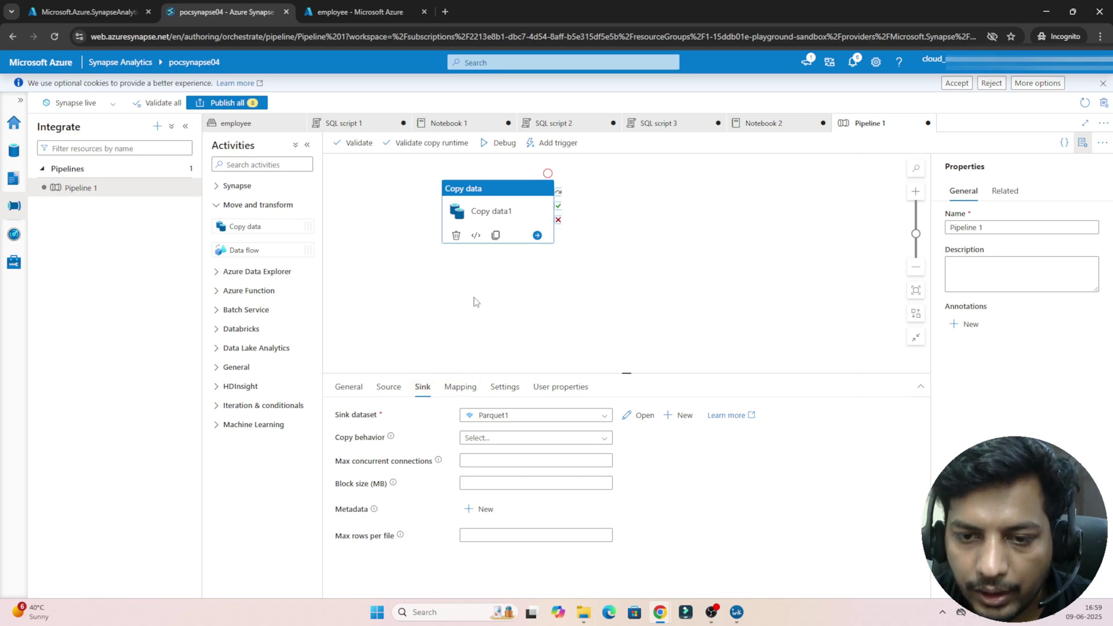
# Step: Debug Pipeline 1 and refresh the Output pane until Copy data1 shows Succeeded
pyautogui.click(557, 143)
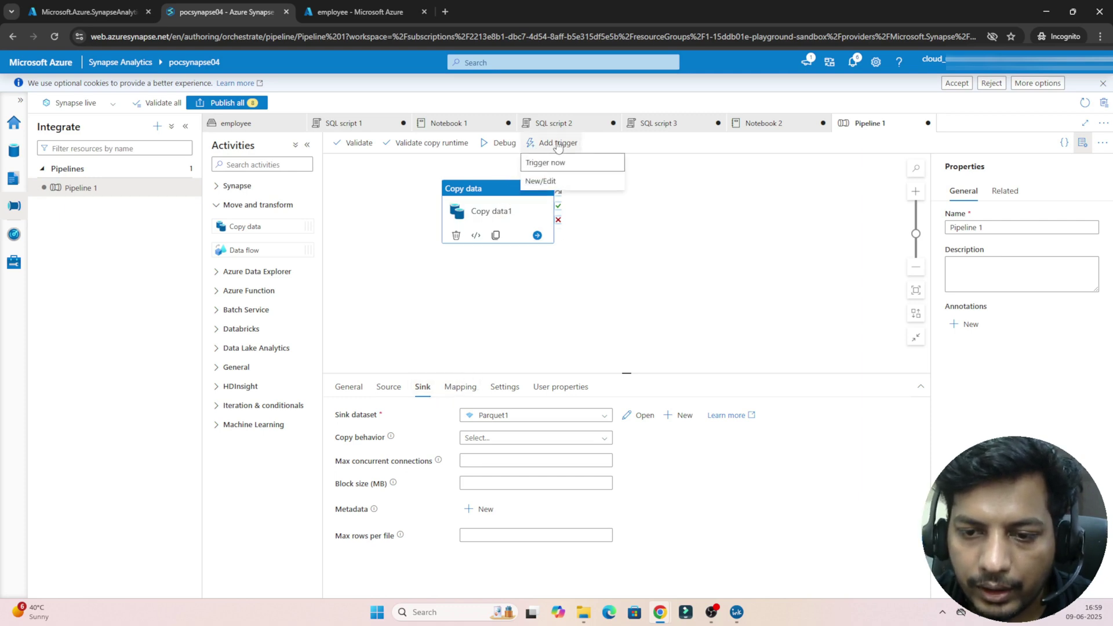
pyautogui.click(499, 143)
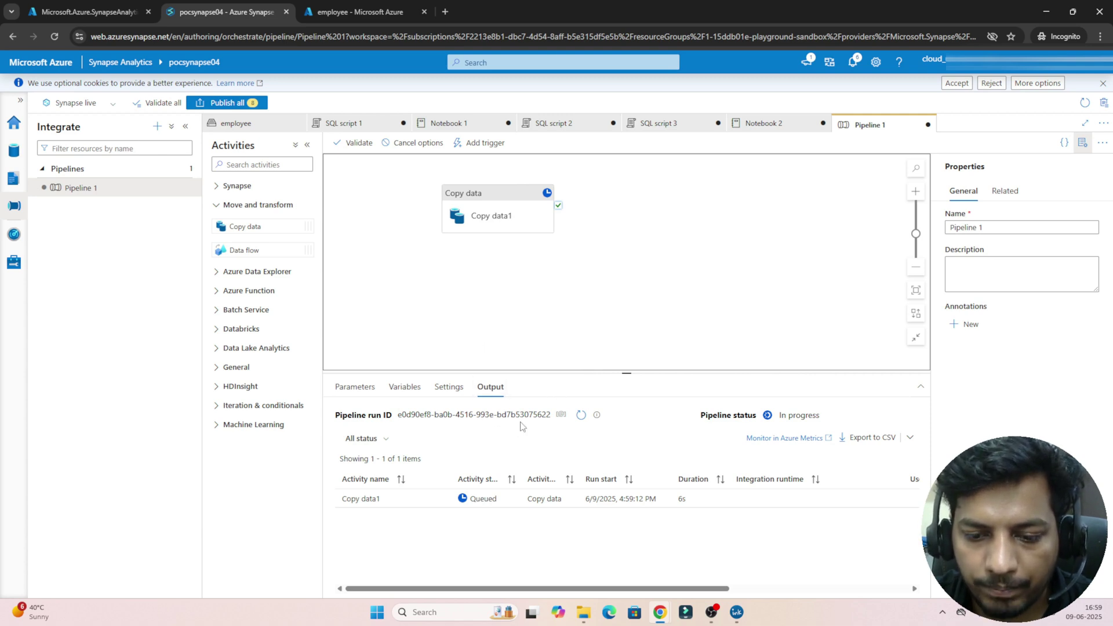
pyautogui.click(578, 419)
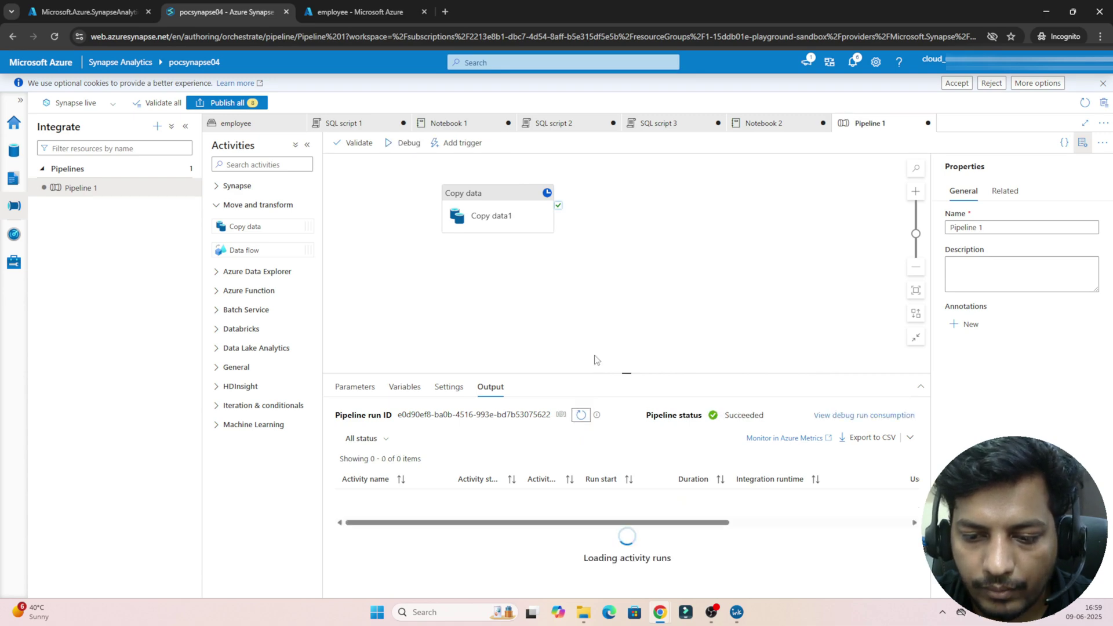
# Step: Find emp_1.parquet in employee/clean under Data > Linked, then reopen Pipeline 1
pyautogui.click(14, 154)
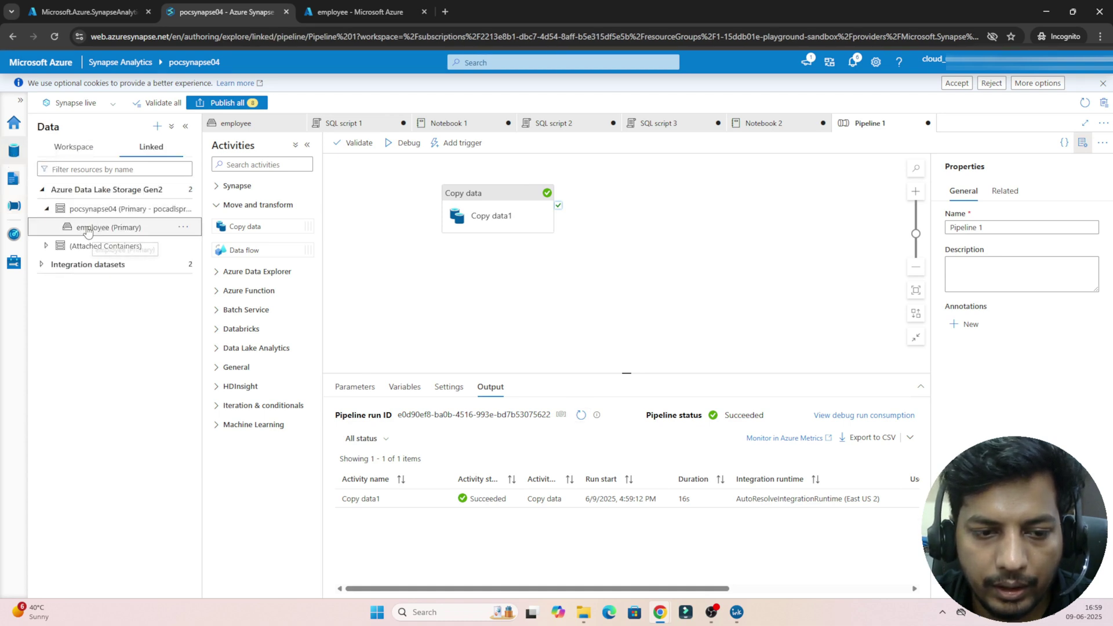
pyautogui.click(89, 231)
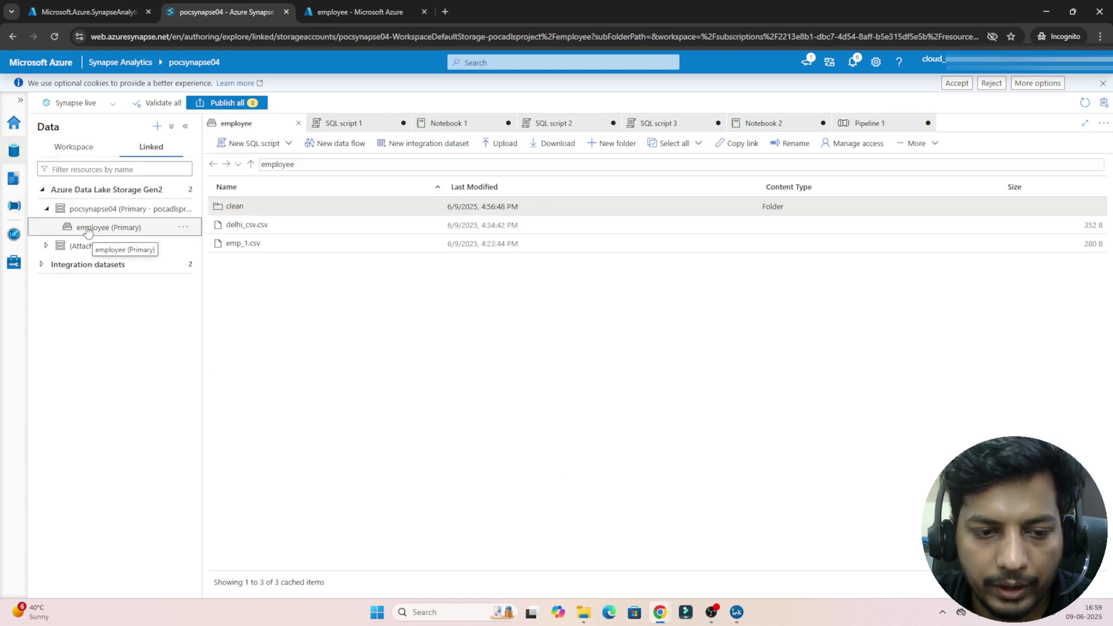
pyautogui.doubleClick(235, 206)
pyautogui.doubleClick(236, 207)
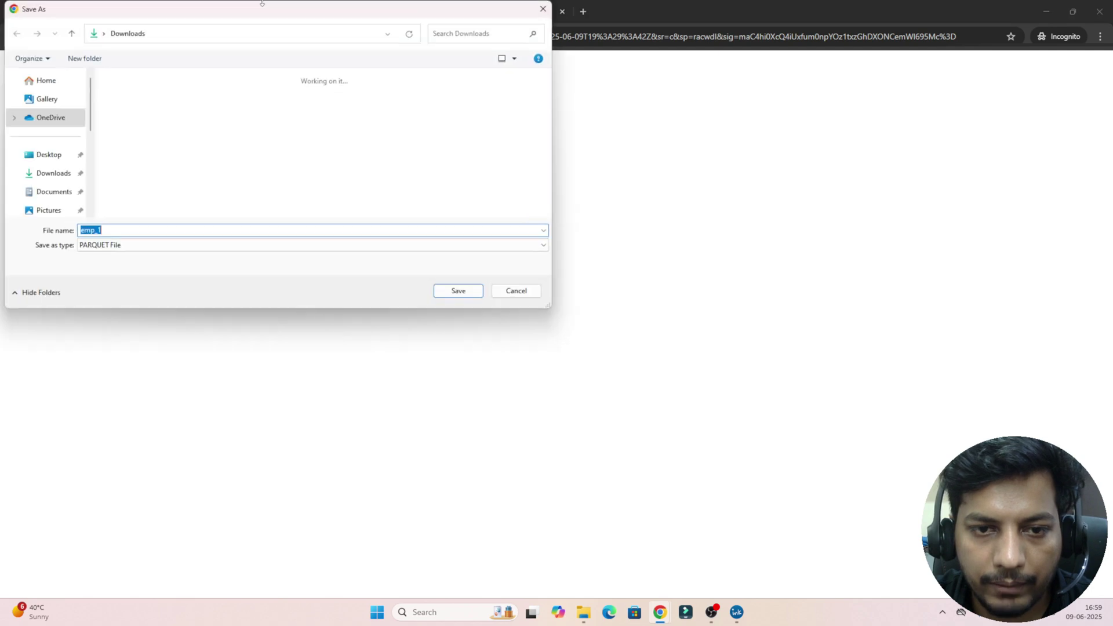
pyautogui.click(543, 9)
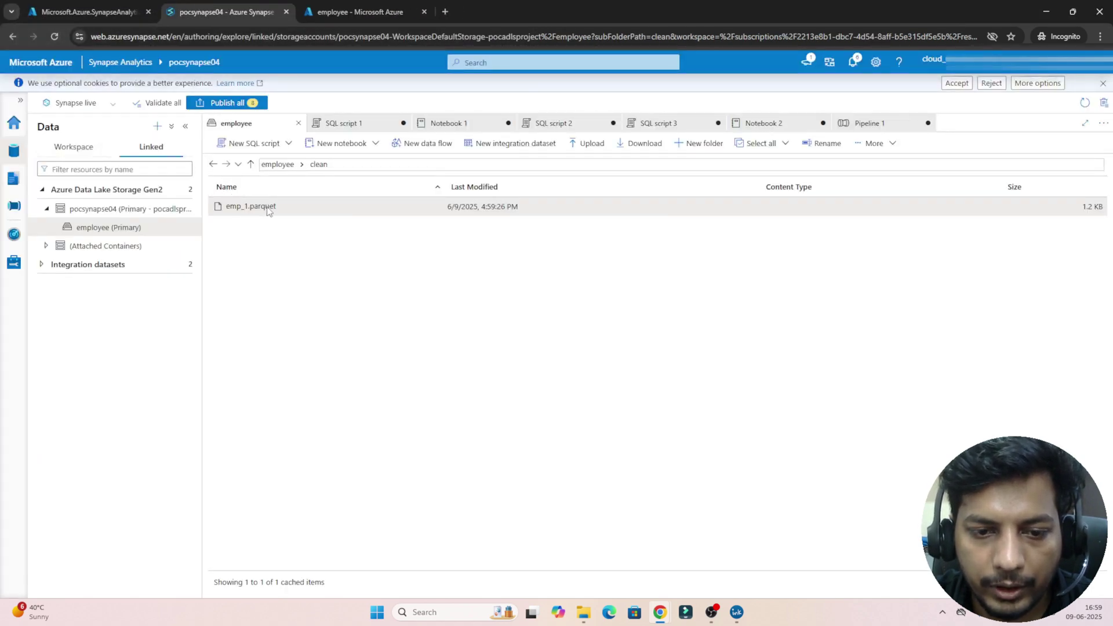
pyautogui.click(14, 207)
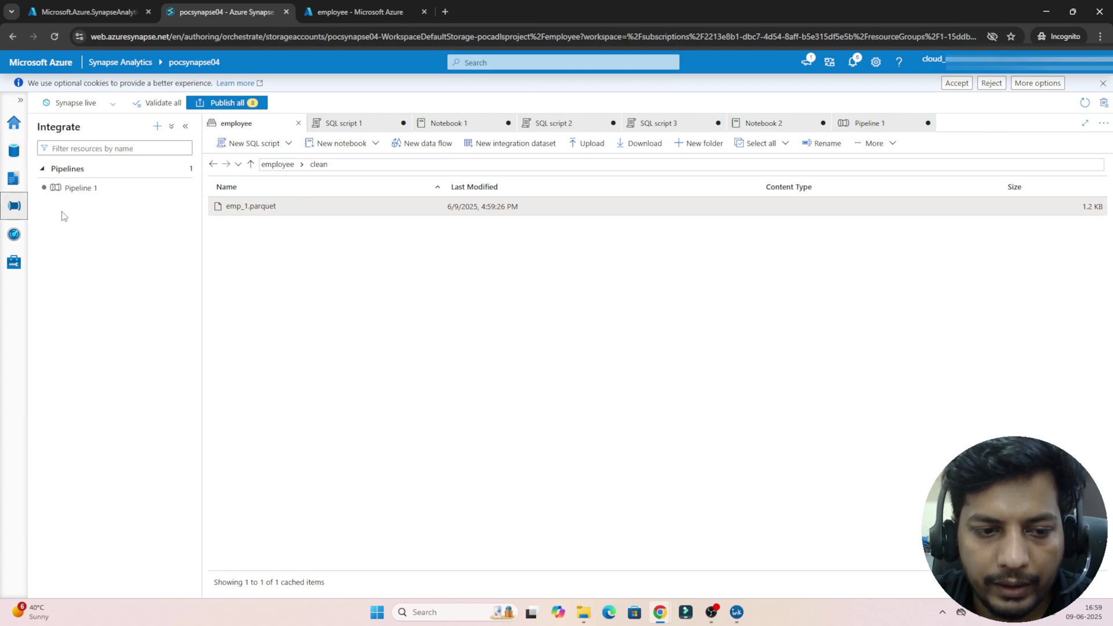
pyautogui.click(81, 192)
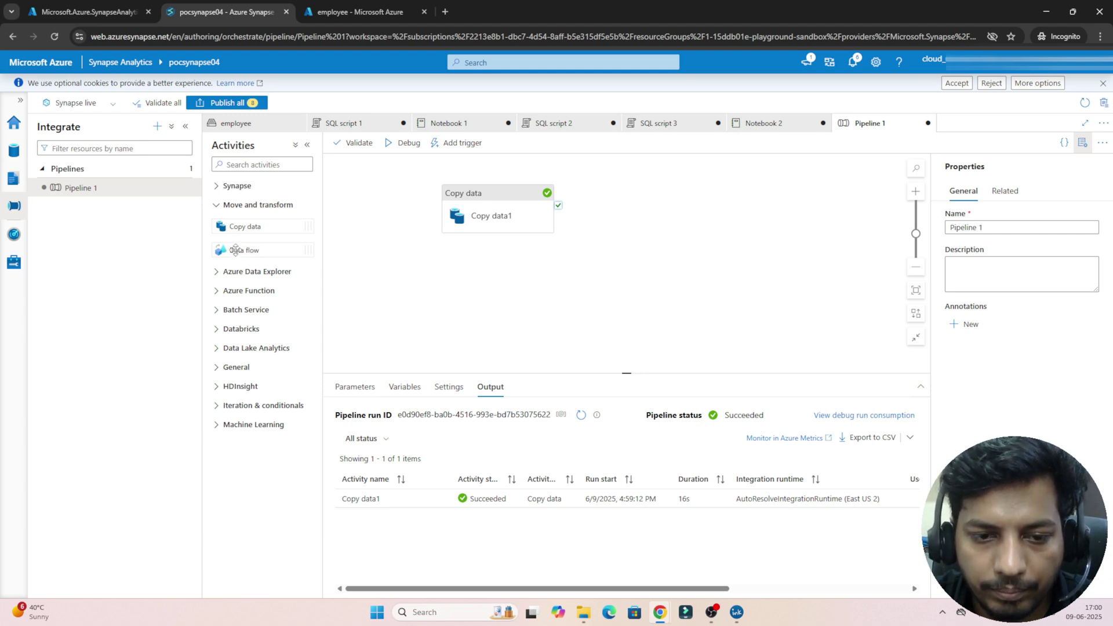
# Step: Create a new data flow, Dataflow1, from the Develop hub
pyautogui.click(189, 171)
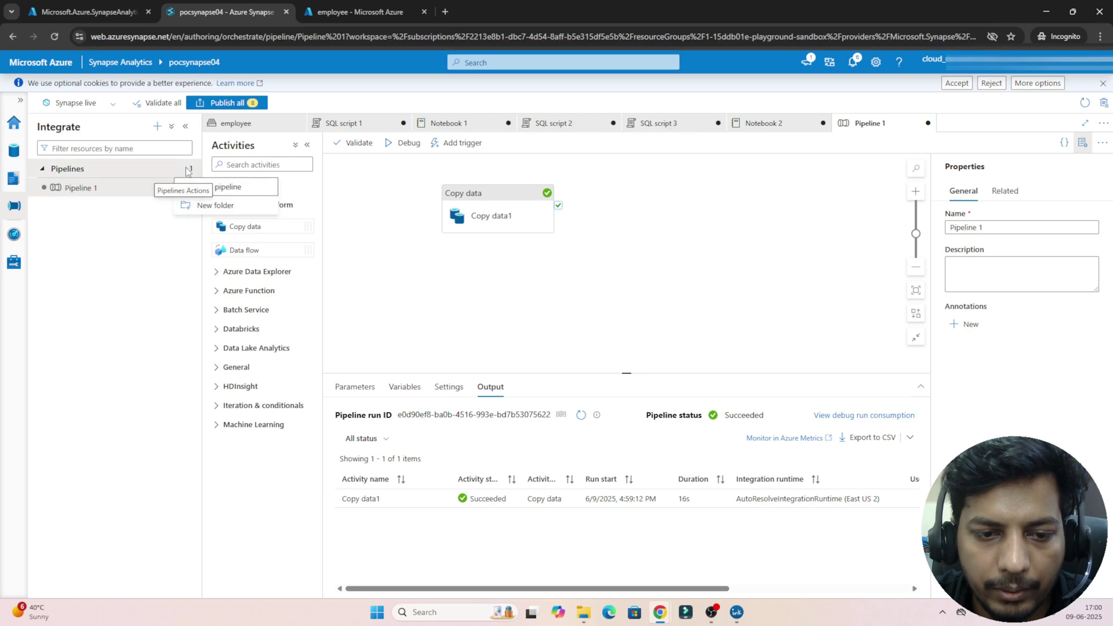
pyautogui.click(158, 126)
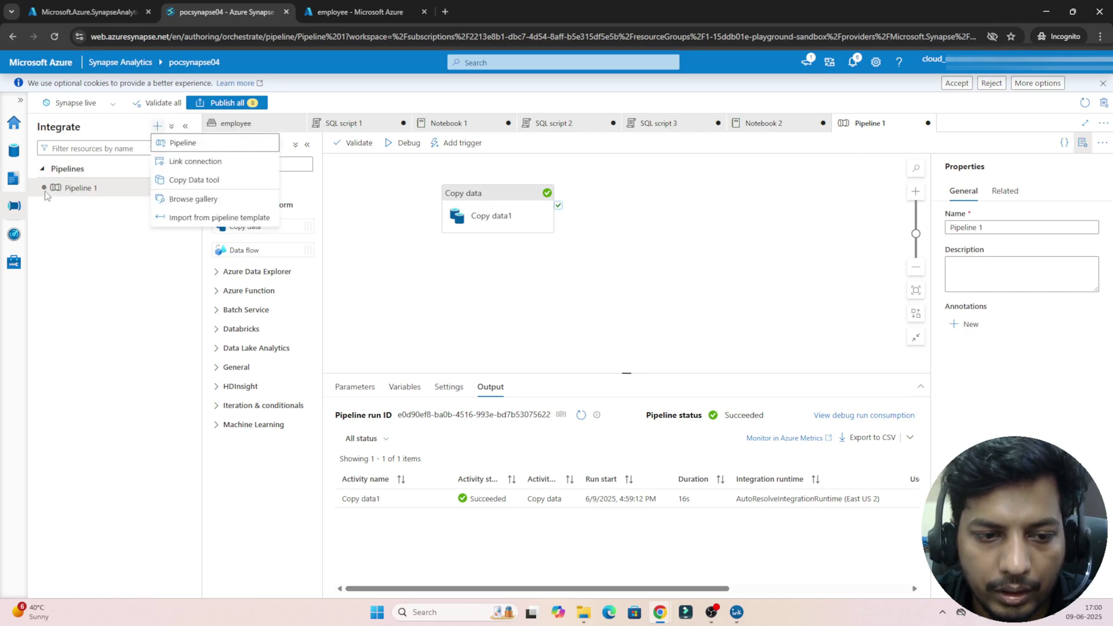
pyautogui.click(14, 178)
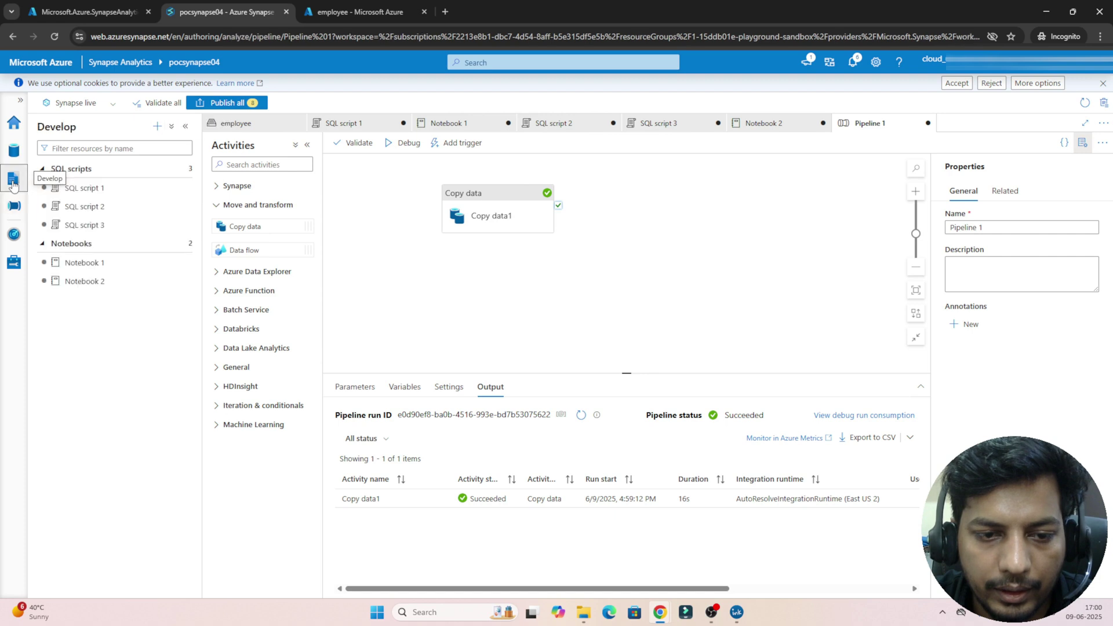
pyautogui.click(157, 125)
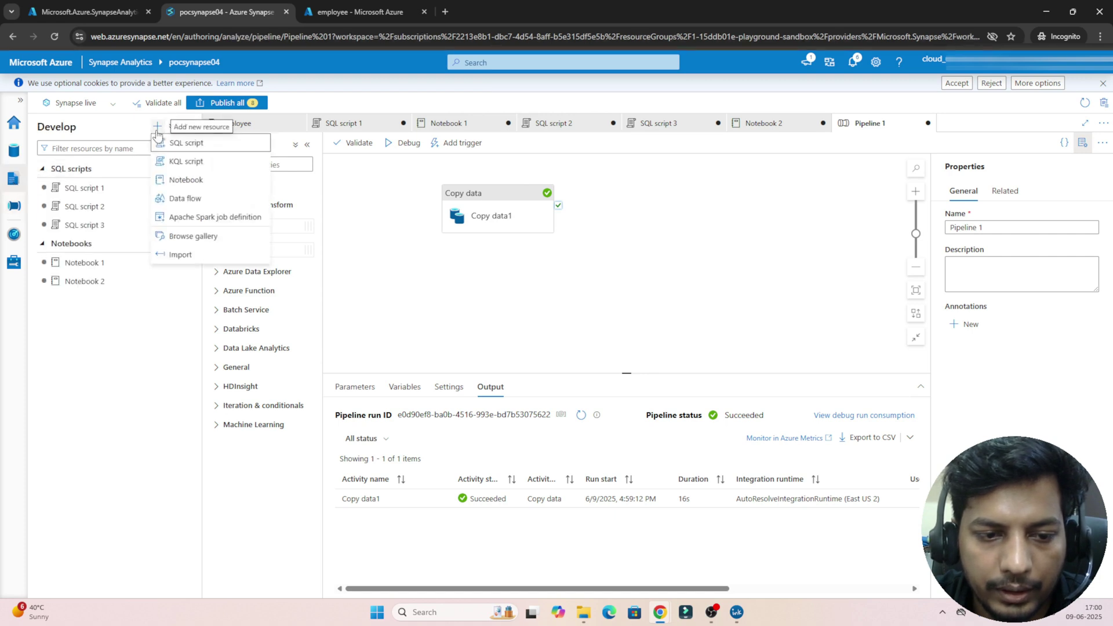
pyautogui.click(179, 197)
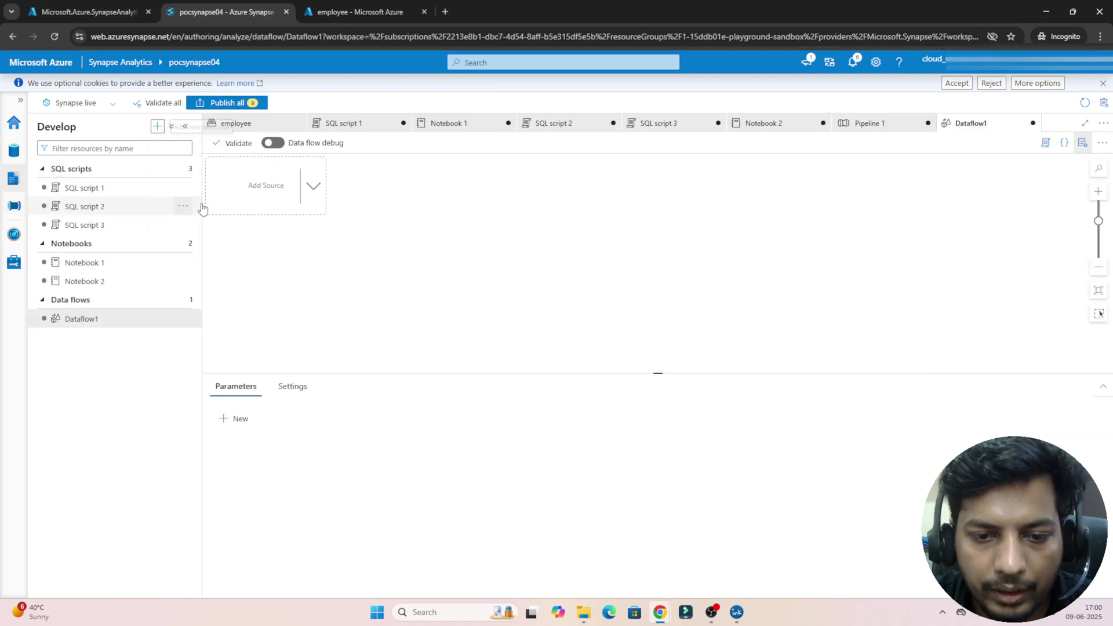
# Step: Add source1 to Dataflow1 using the DelimitedText1 dataset
pyautogui.click(253, 194)
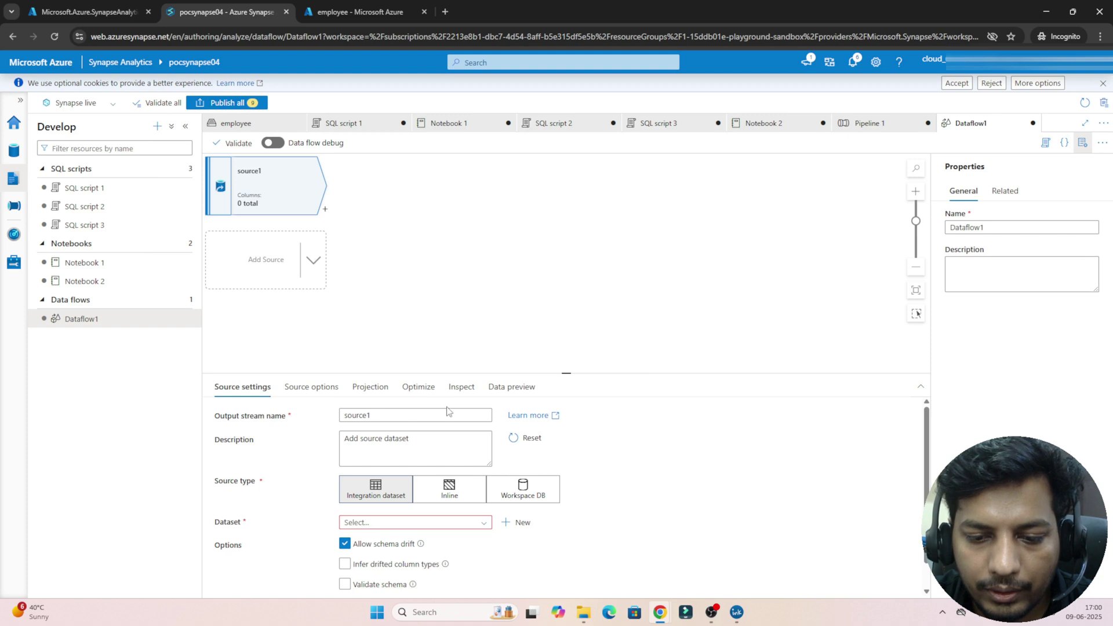
pyautogui.click(470, 416)
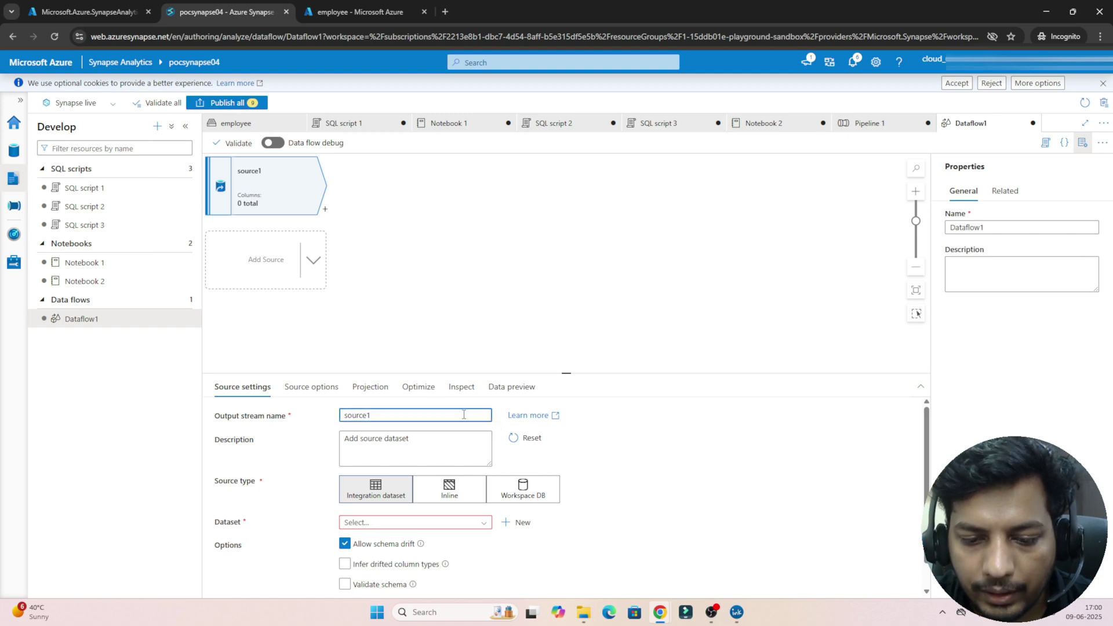
pyautogui.click(460, 525)
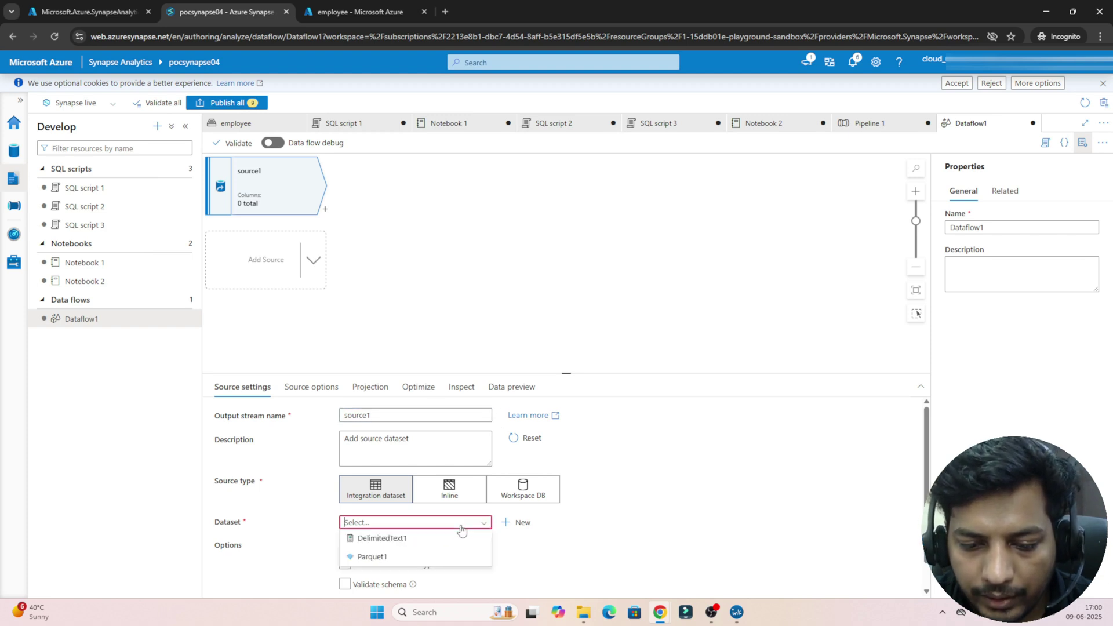
pyautogui.click(408, 543)
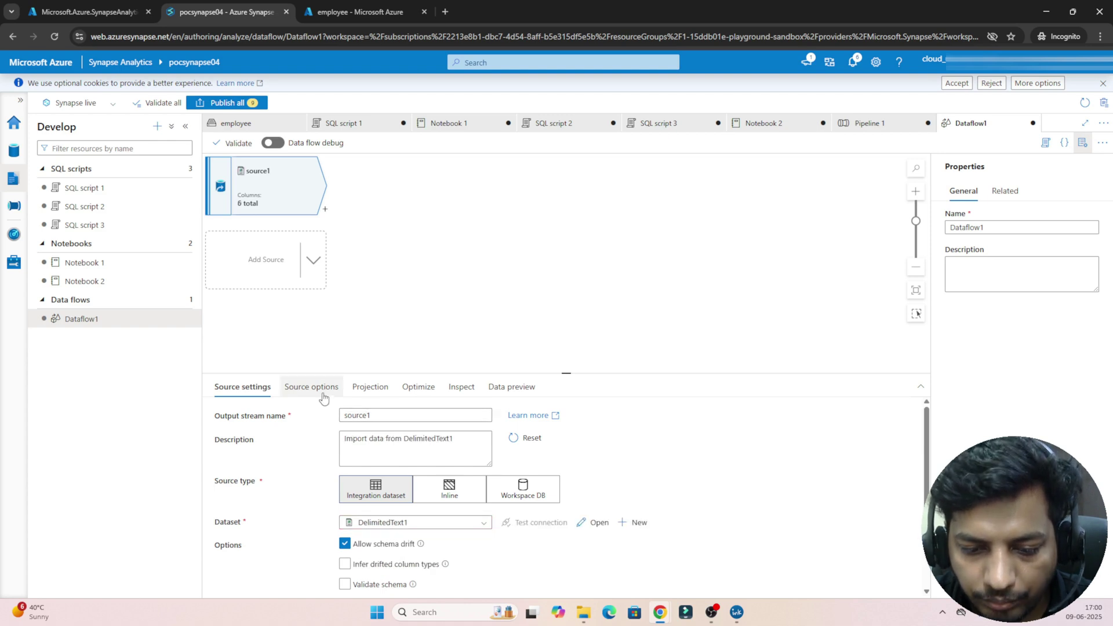
# Step: Add sink1 after source1 using the Parquet1 dataset
pyautogui.click(326, 210)
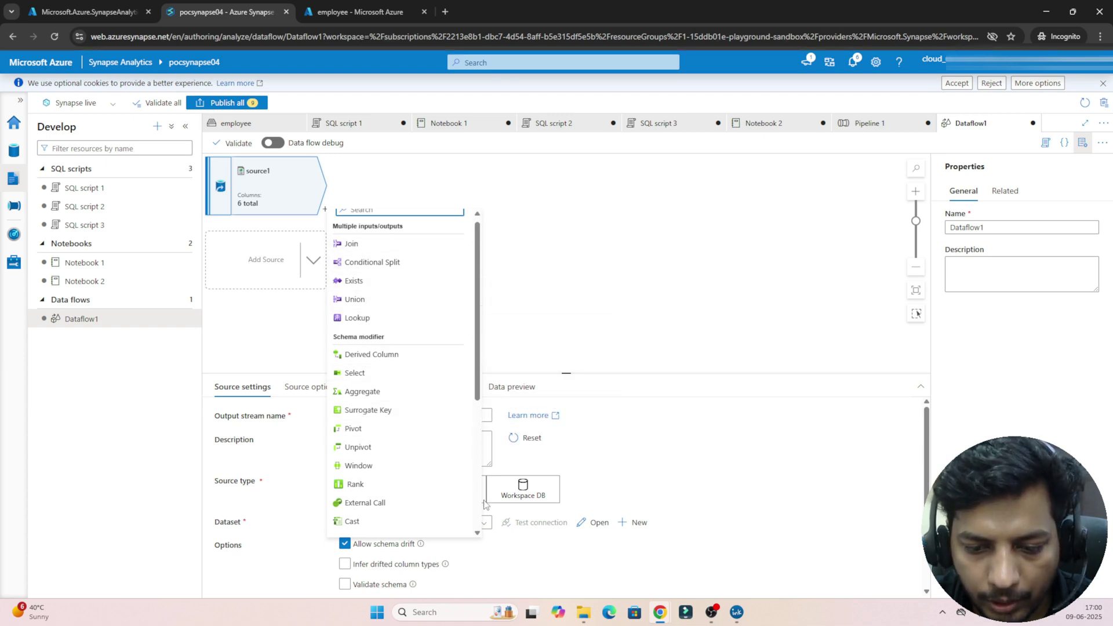
pyautogui.scroll(-4, 475, 515)
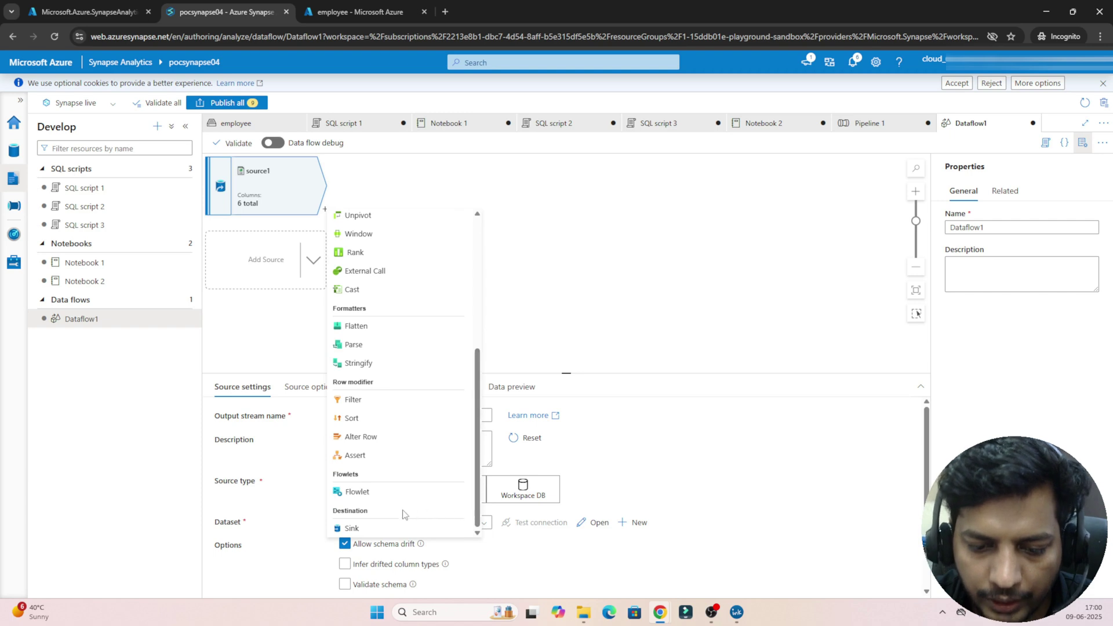
pyautogui.click(350, 528)
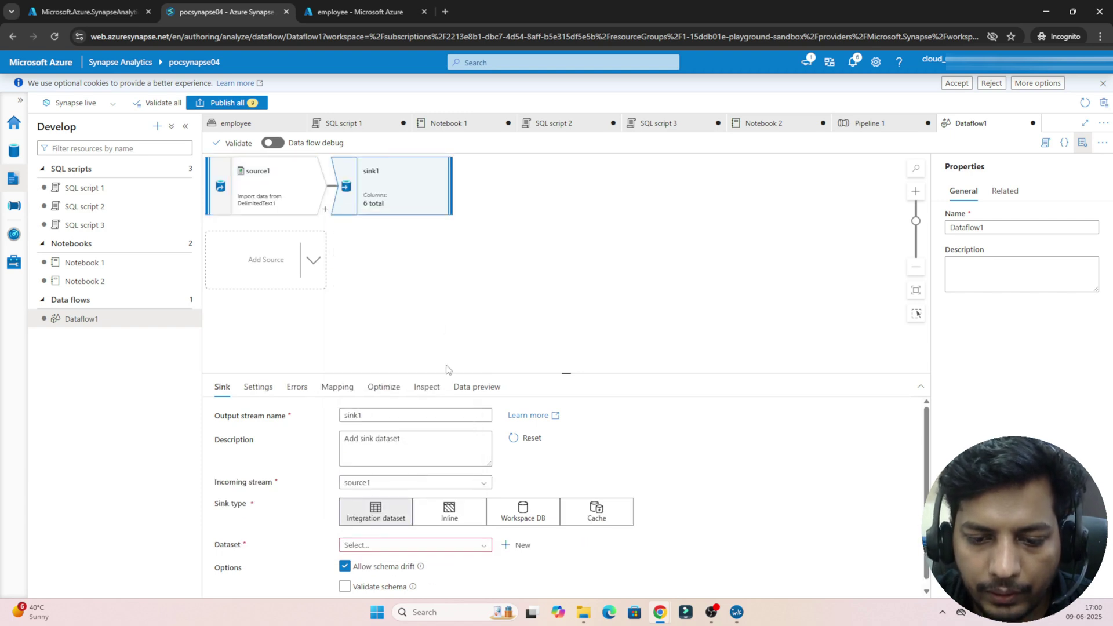
pyautogui.click(474, 545)
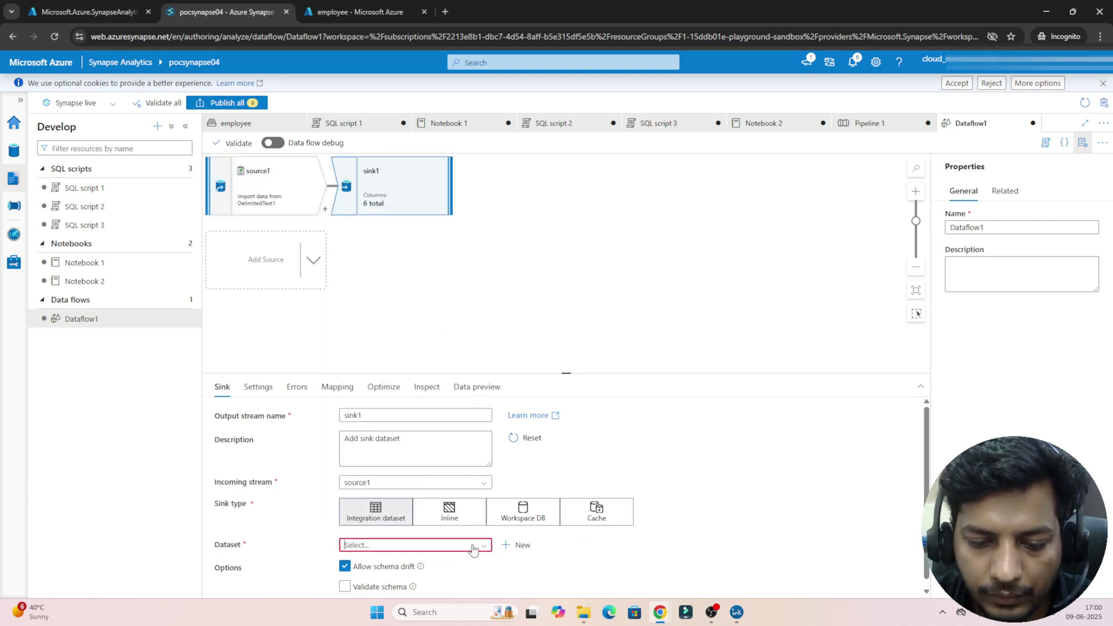
pyautogui.click(399, 580)
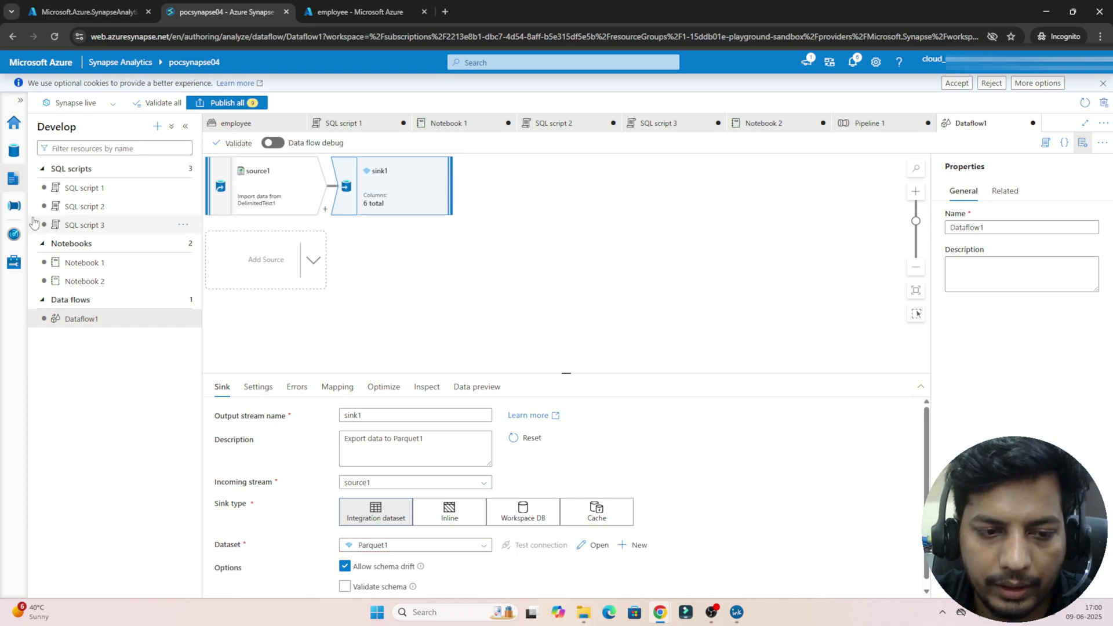
pyautogui.click(14, 207)
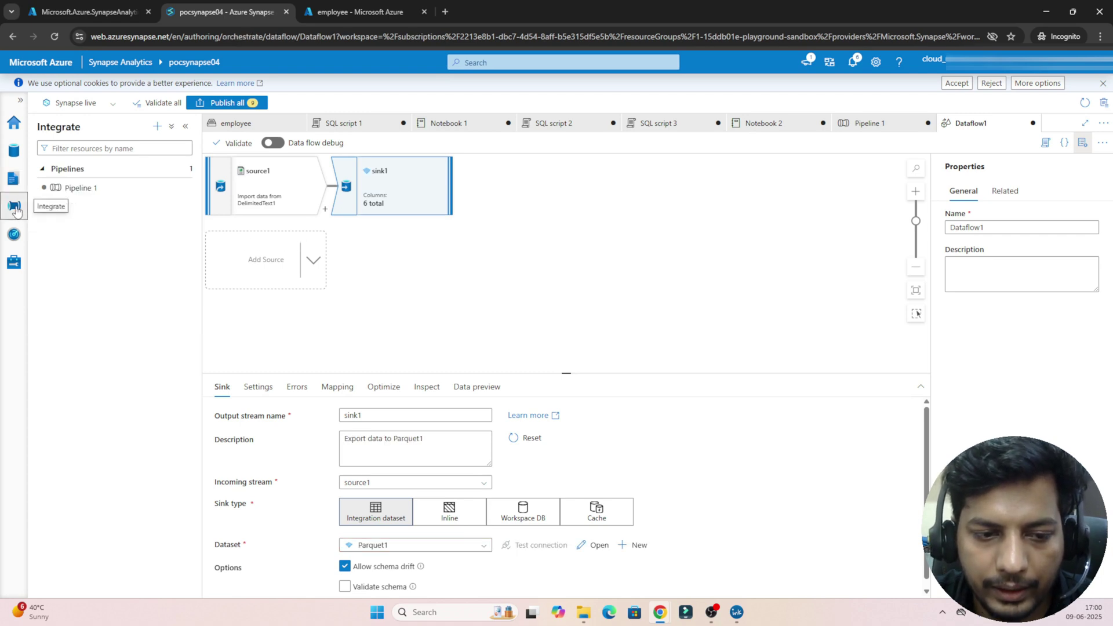
# Step: Create a new Pipeline 2 and place a Notebook activity, Notebook1, on its canvas
pyautogui.click(95, 188)
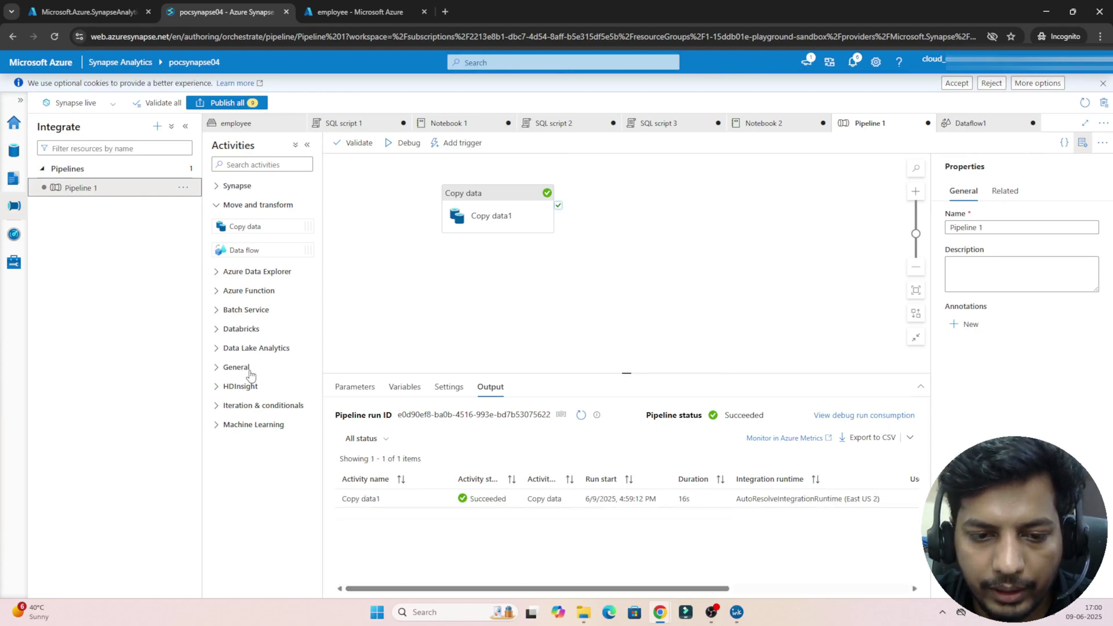
pyautogui.click(226, 187)
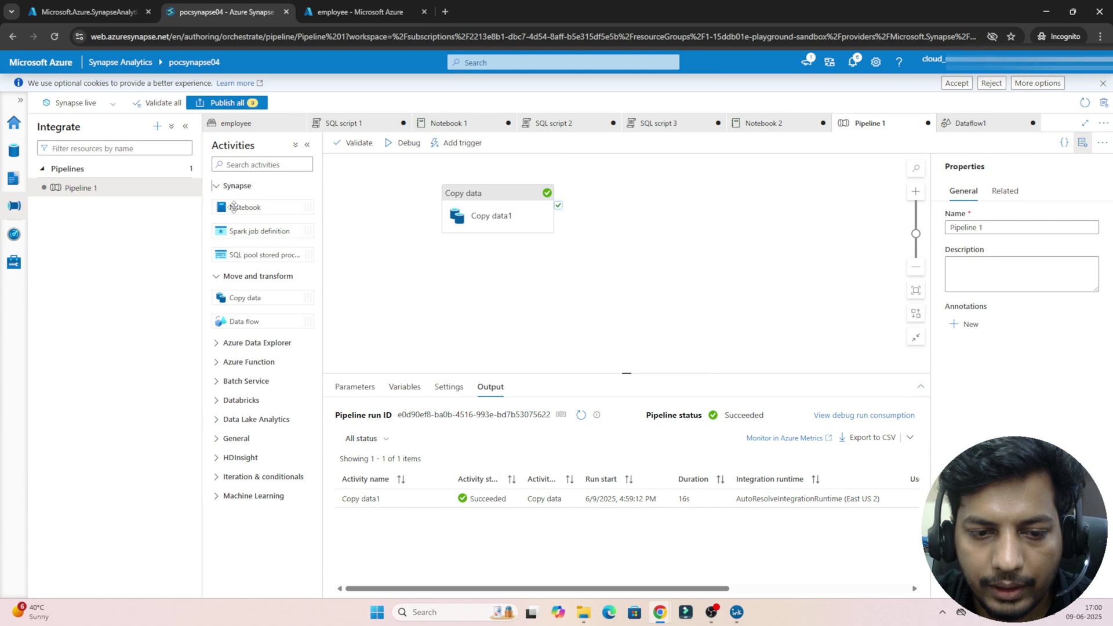
pyautogui.click(182, 172)
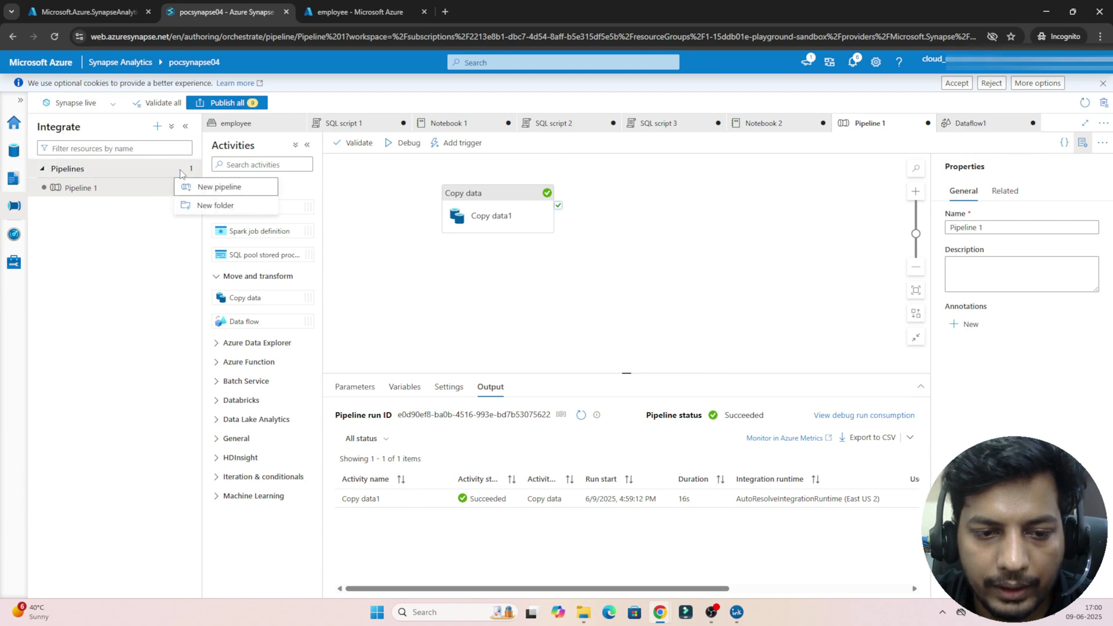
pyautogui.click(194, 188)
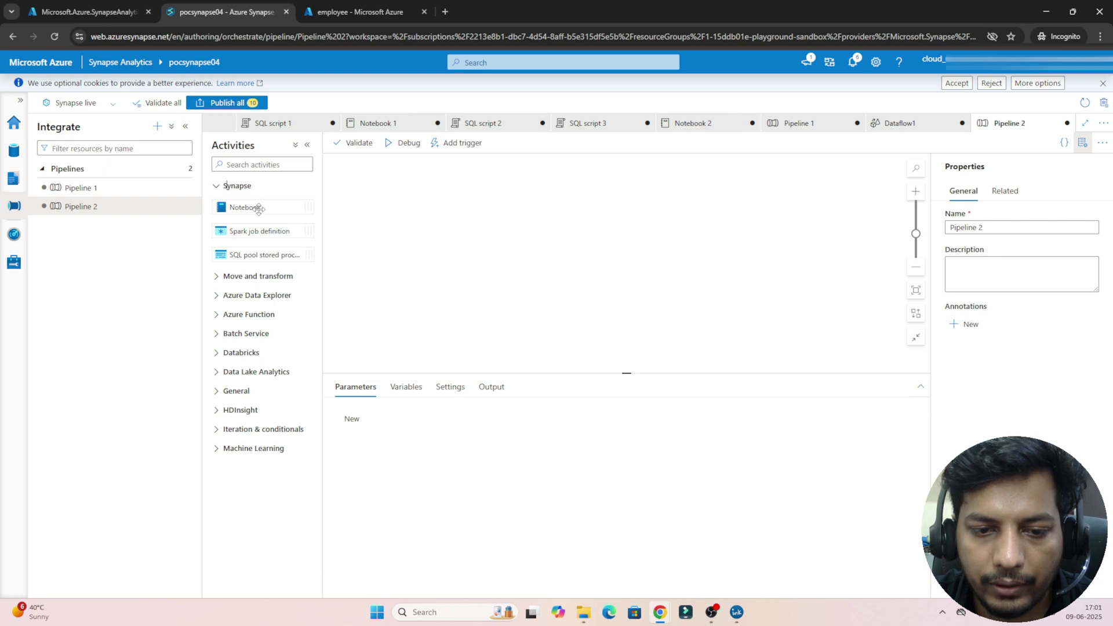
pyautogui.moveTo(259, 210); pyautogui.dragTo(521, 222)
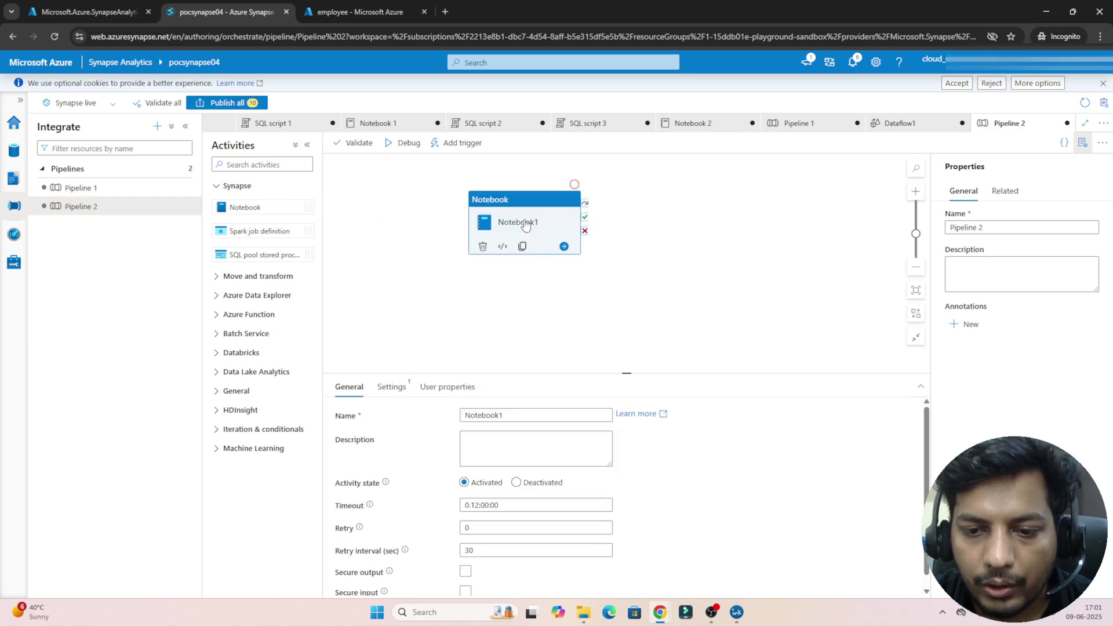
# Step: View Notebook 1's PySpark code, then select the Notebook1 activity in Pipeline 2
pyautogui.click(14, 178)
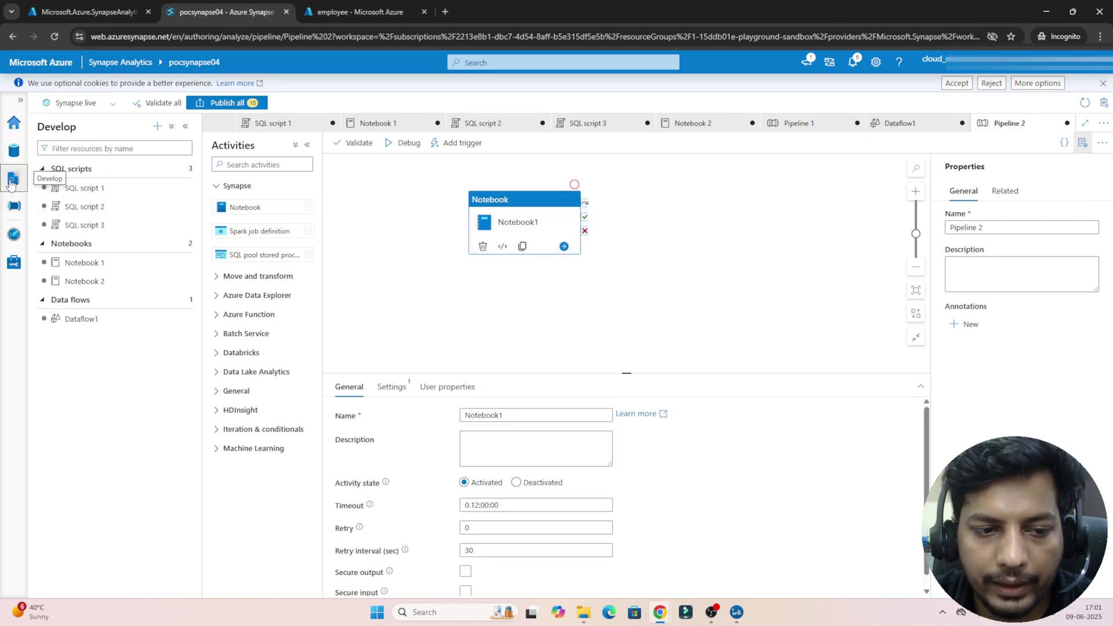
pyautogui.click(84, 263)
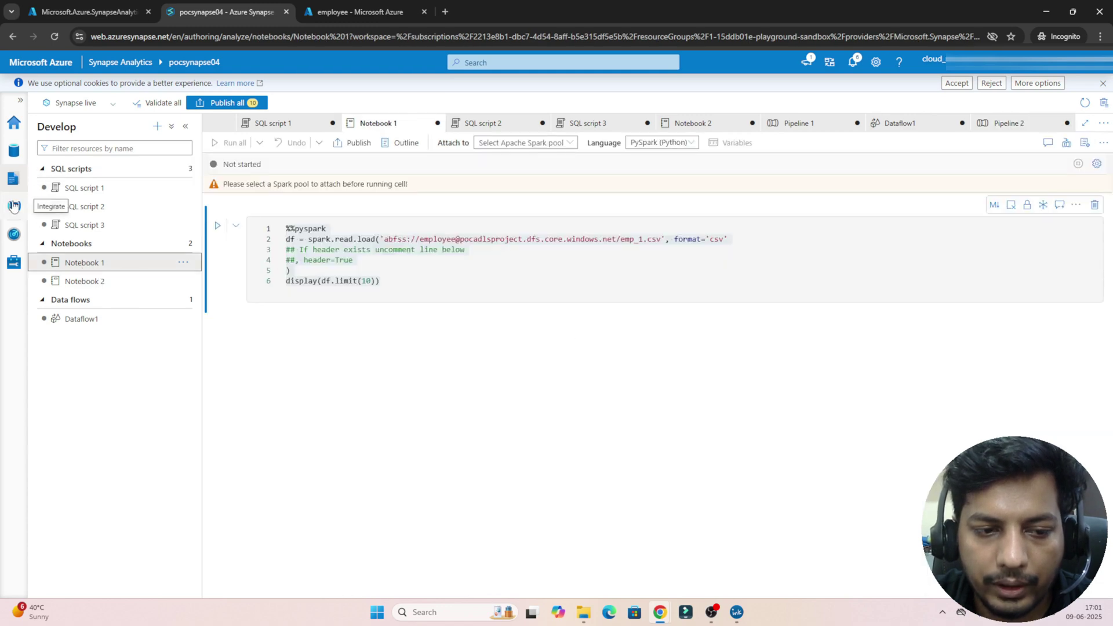
pyautogui.click(14, 206)
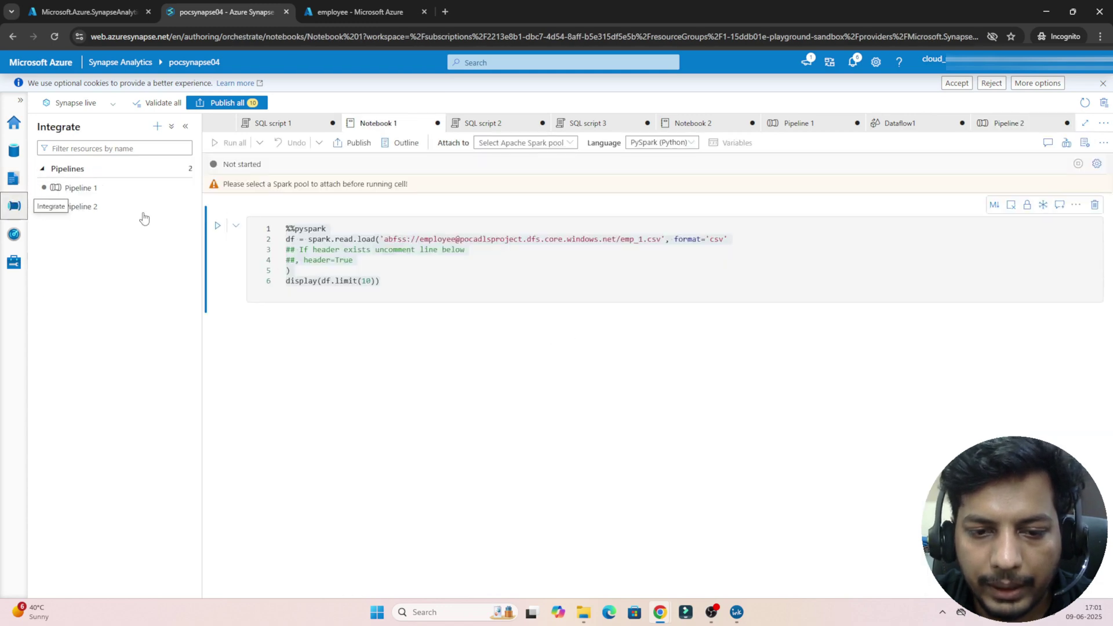
pyautogui.click(103, 205)
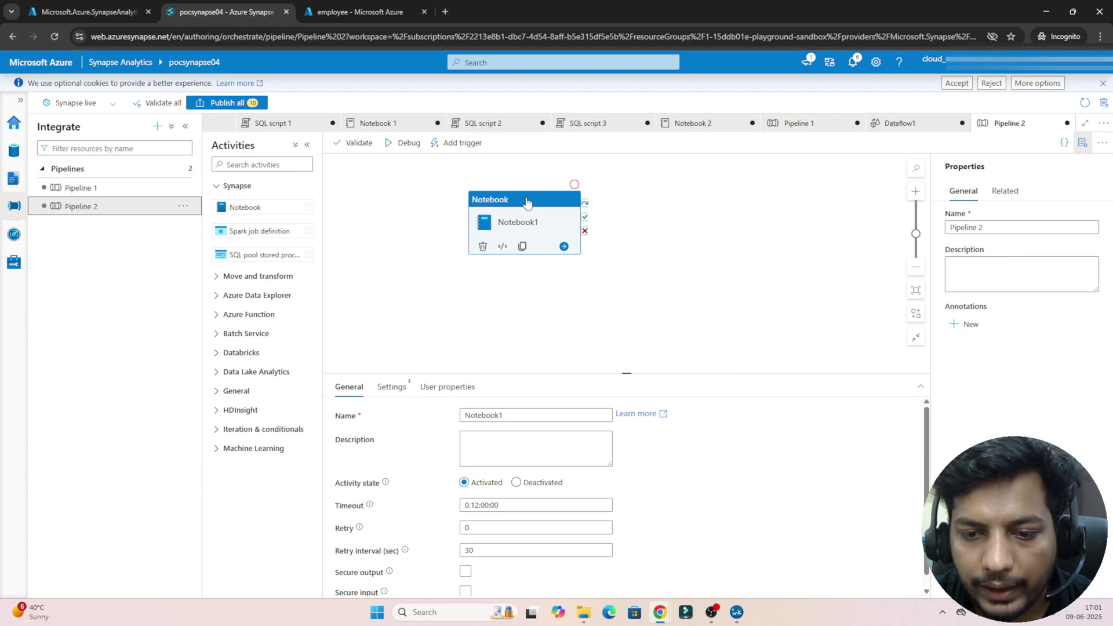
pyautogui.click(521, 202)
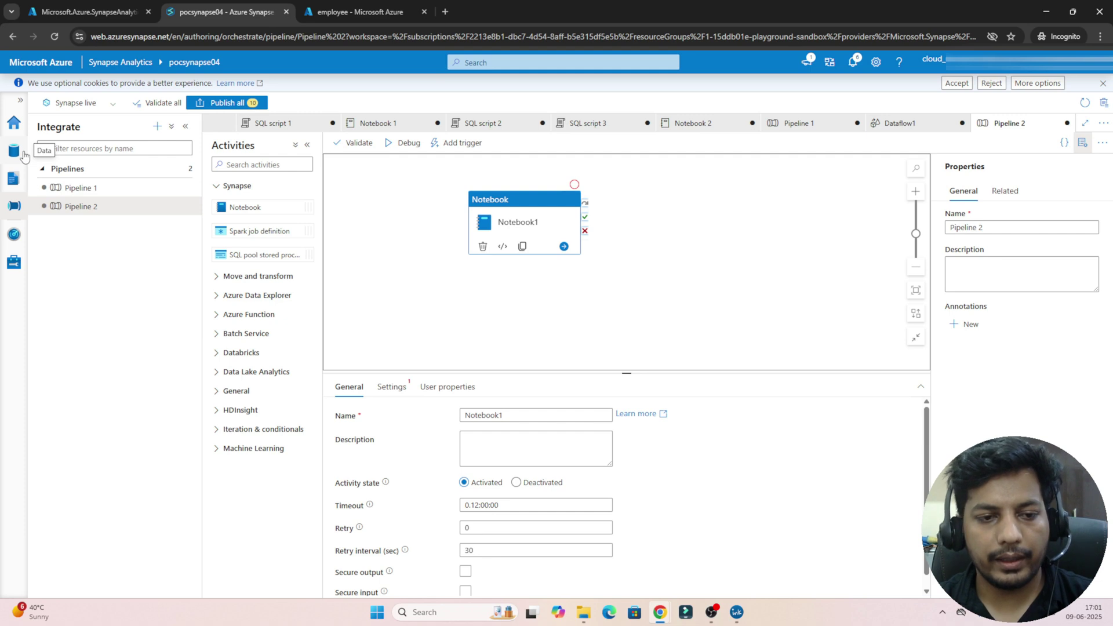
# Step: Reopen Notebook 1, then bring up Dataflow1 with source1 feeding sink1 and Parquet1
pyautogui.click(19, 155)
pyautogui.click(14, 179)
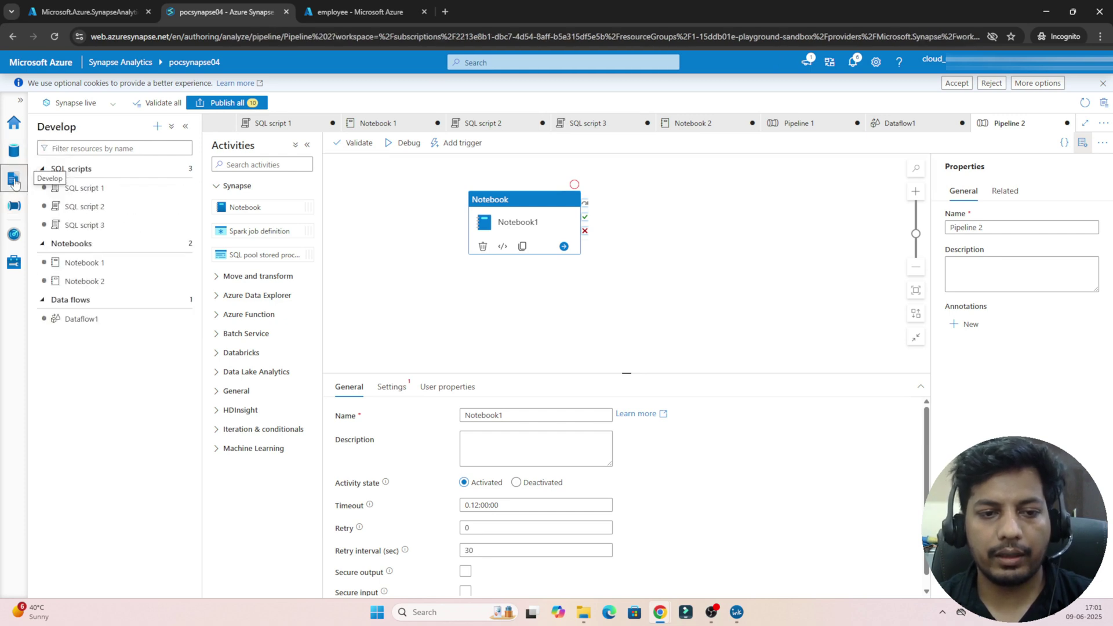
pyautogui.click(83, 262)
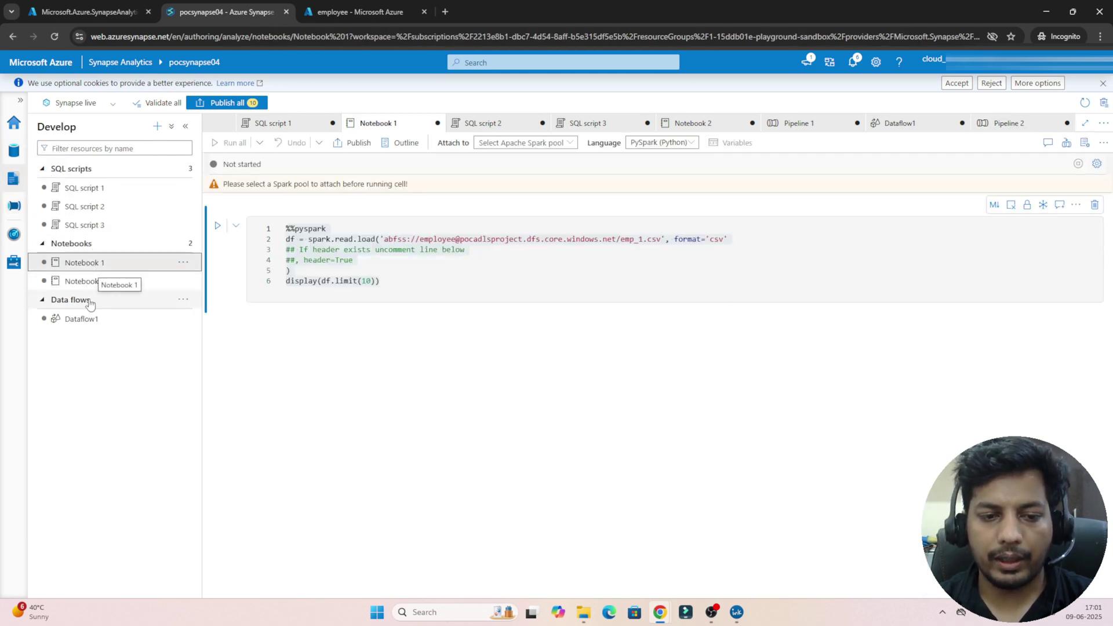
pyautogui.click(82, 319)
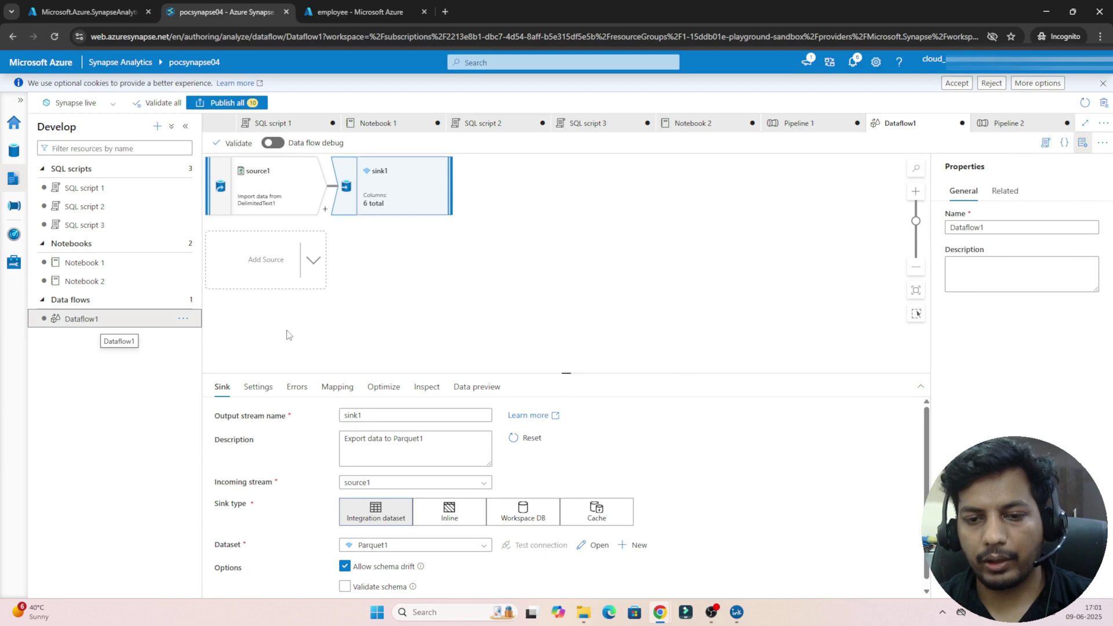